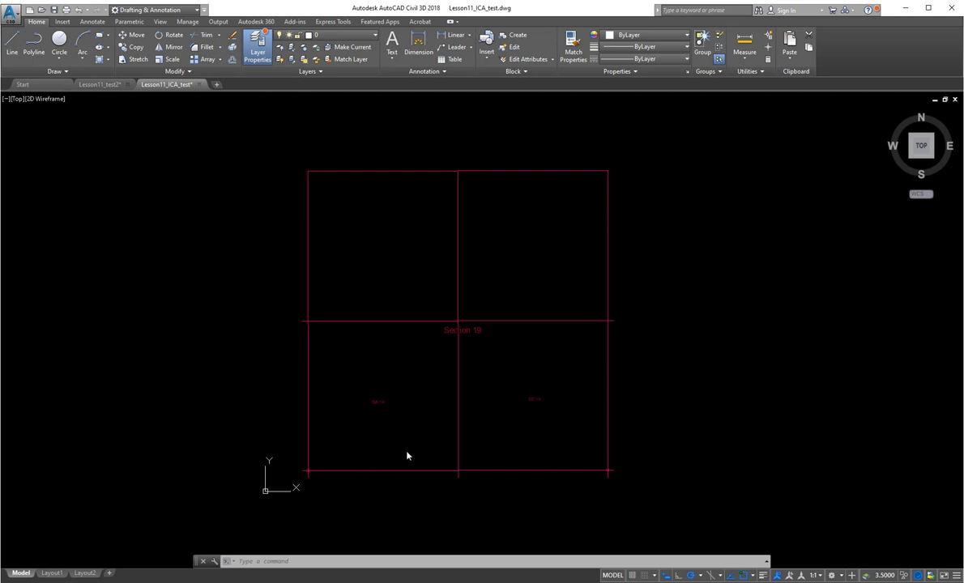
Examine the Section 19 boundary lines and the corner marker surrounded by section numbers 24, 19, 25 and 30
middle_drag(381, 429, 471, 395)
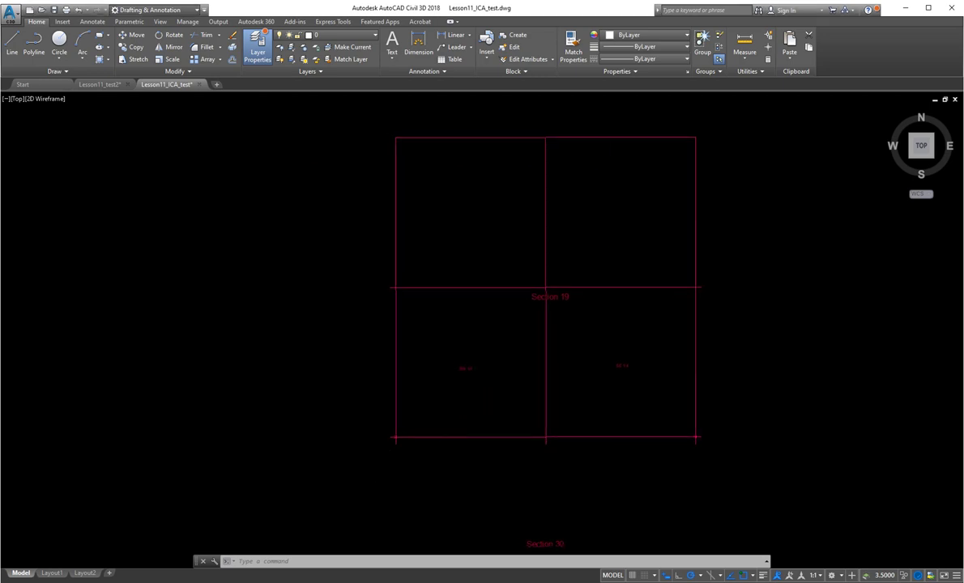
scroll(430, 470, up, 10)
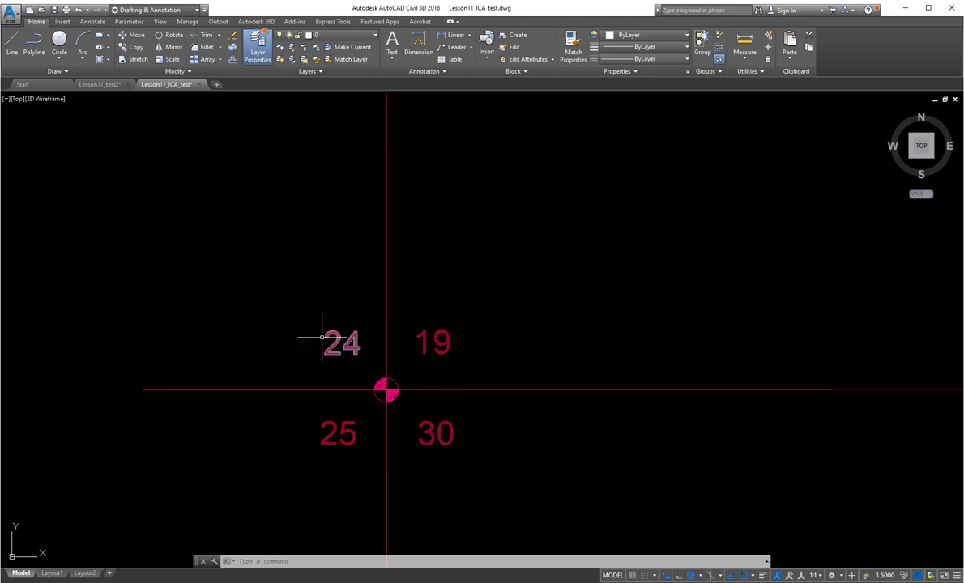
scroll(492, 403, down, 8)
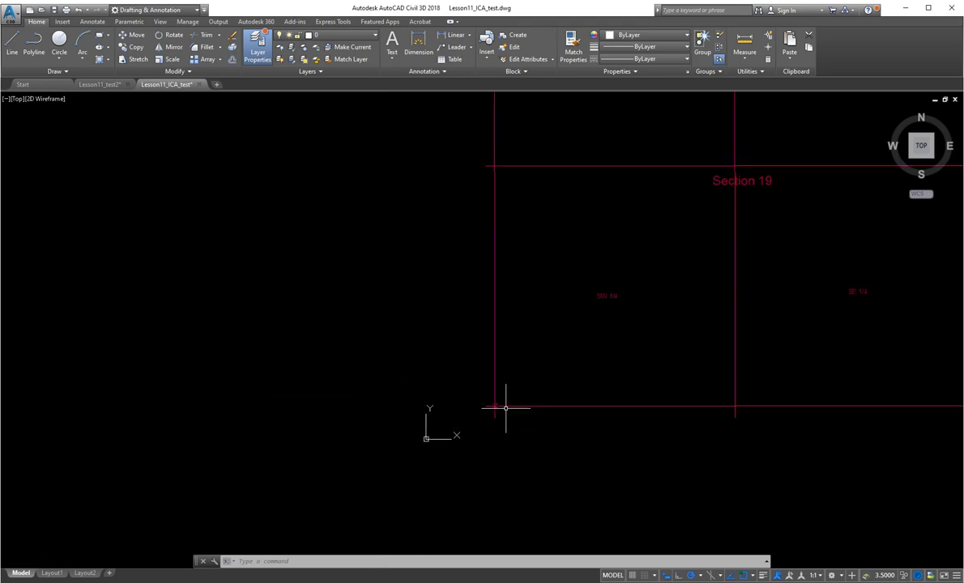
middle_drag(564, 345, 408, 384)
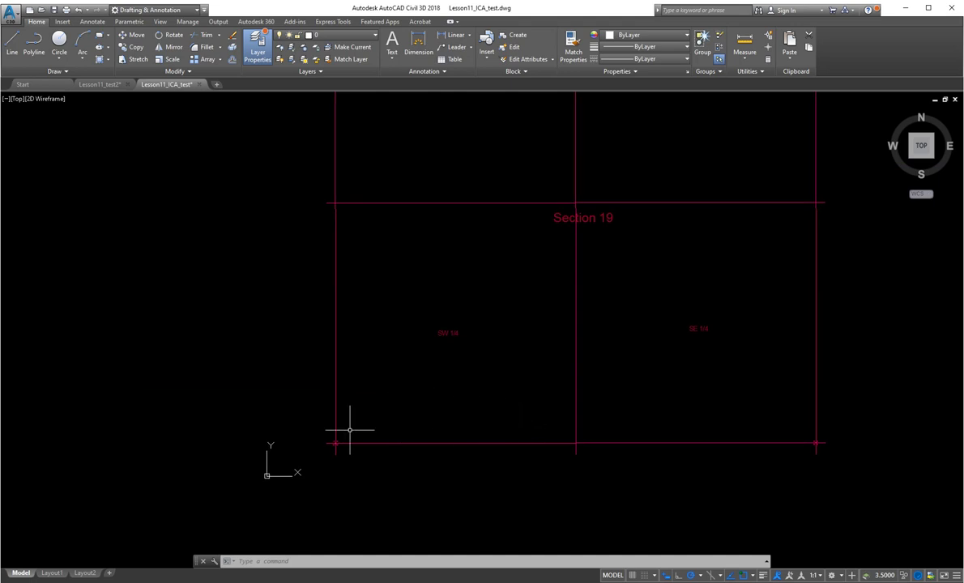
scroll(322, 460, up, 8)
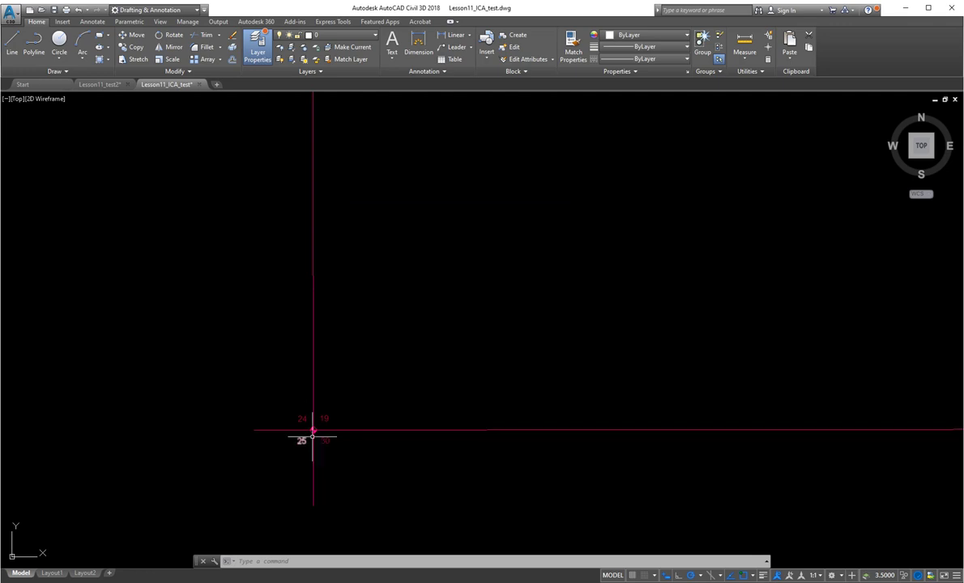
scroll(309, 433, up, 7)
scroll(308, 433, up, 4)
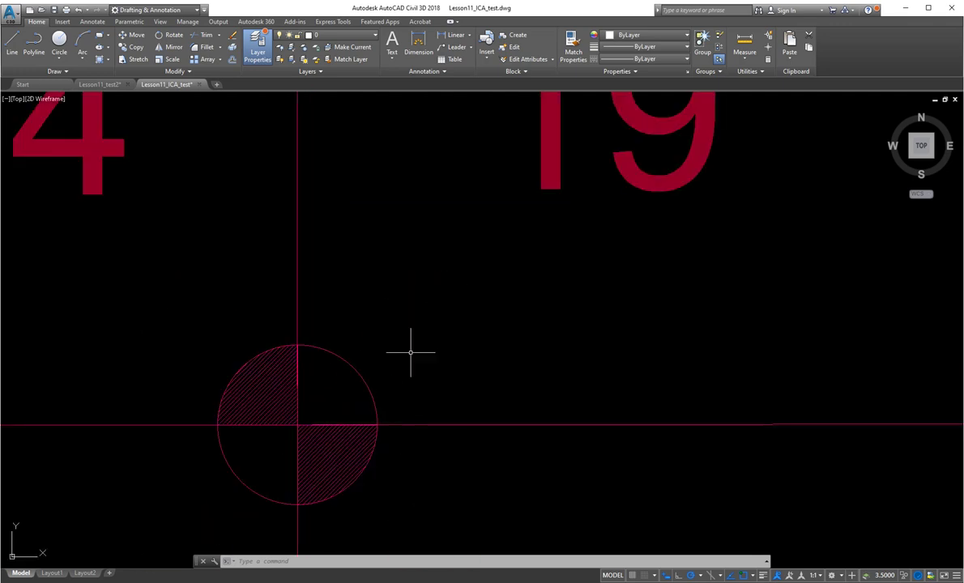
scroll(323, 430, down, 10)
scroll(356, 430, up, 2)
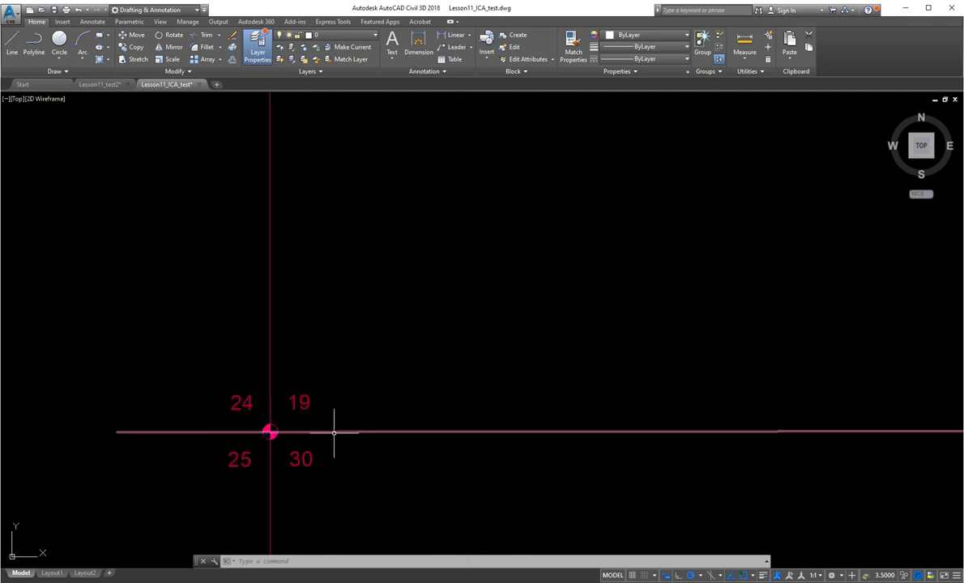
scroll(566, 423, down, 5)
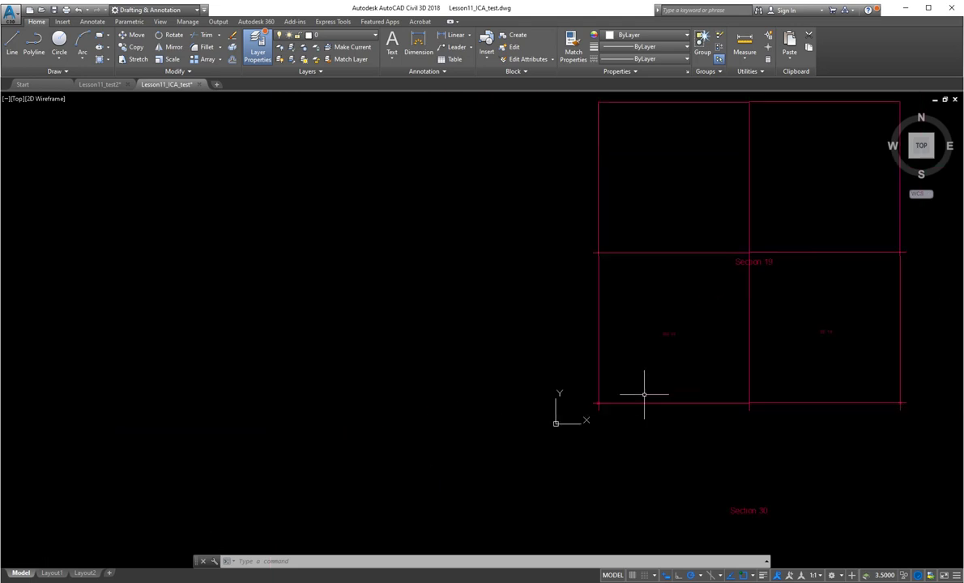
middle_drag(641, 394, 452, 394)
scroll(456, 398, up, 2)
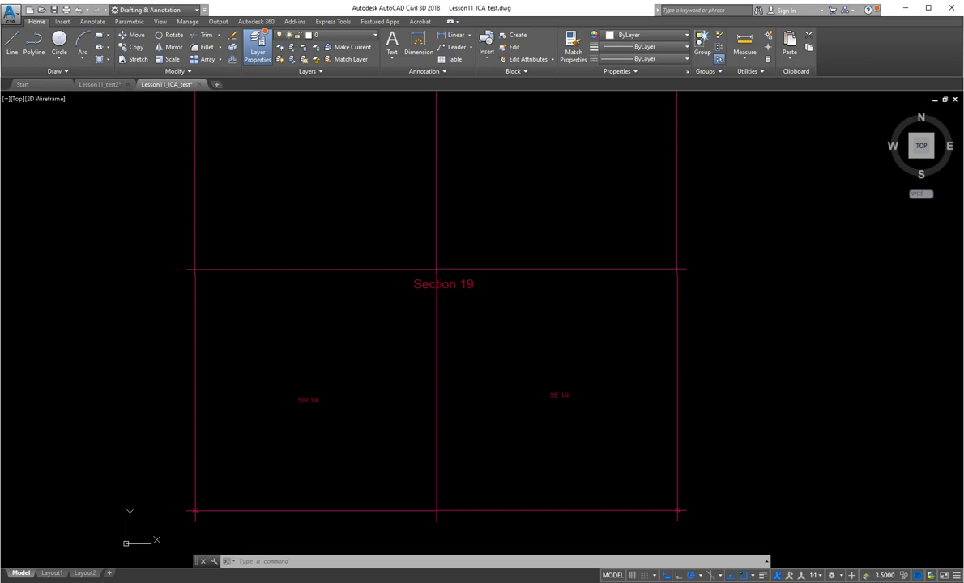
Create a new layer named Survey in the layer properties
click(257, 46)
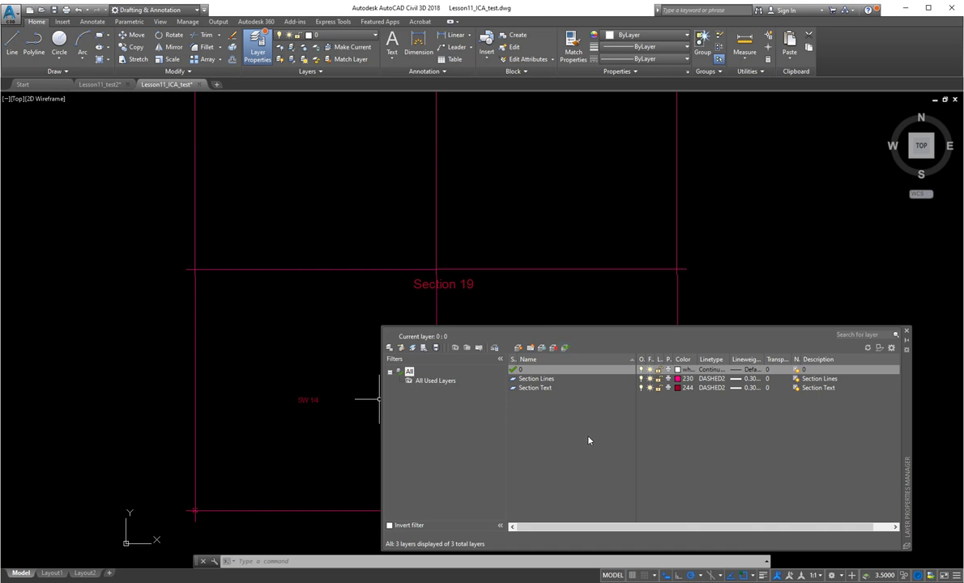
click(572, 370)
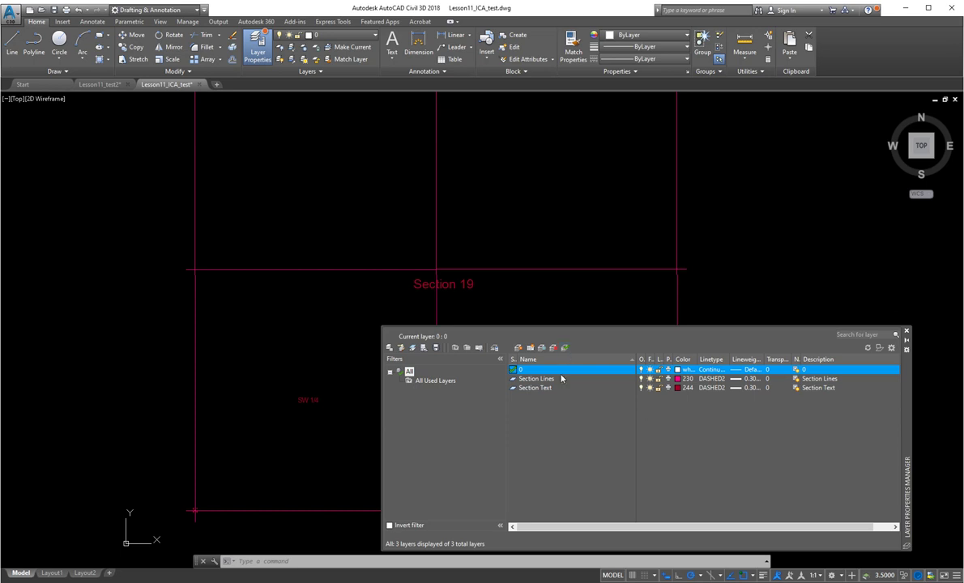
click(518, 347)
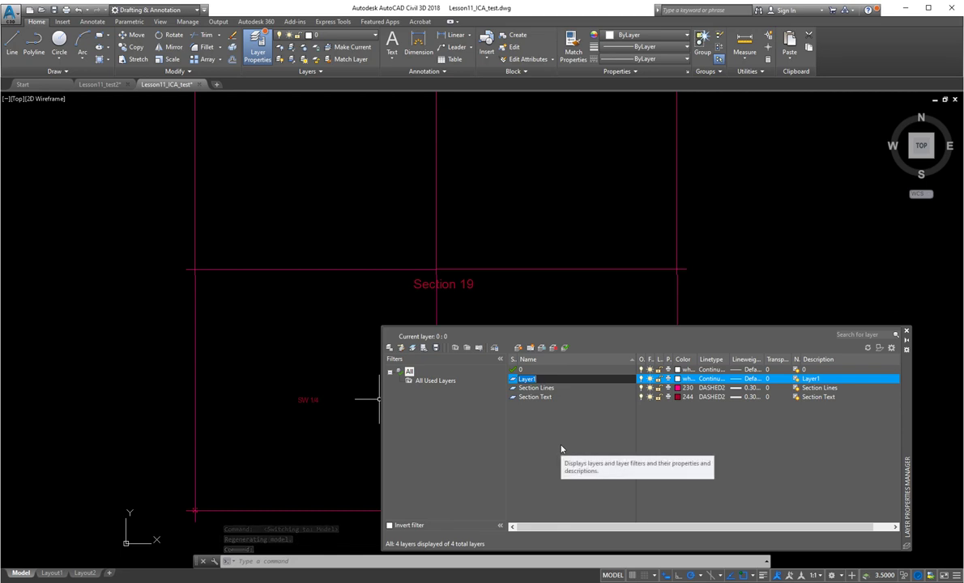
text(Survey)
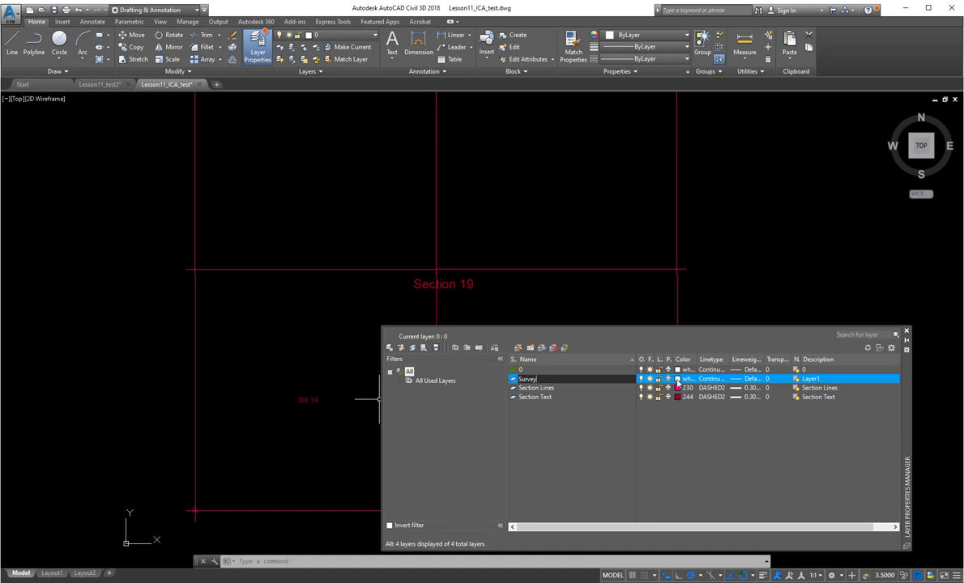
Set the Survey layer's lineweight to 0.50 mm
click(750, 384)
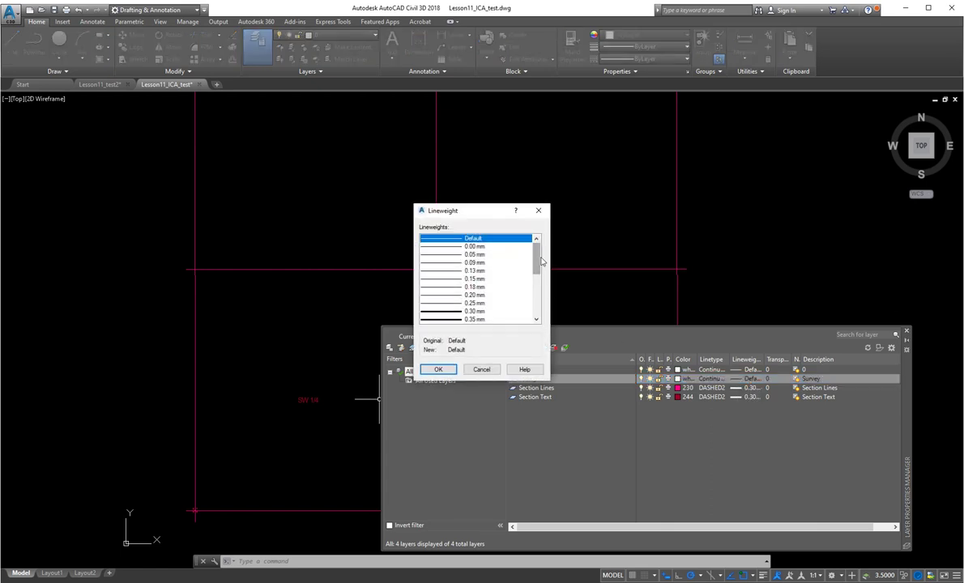
scroll(539, 267, down, 2)
click(434, 296)
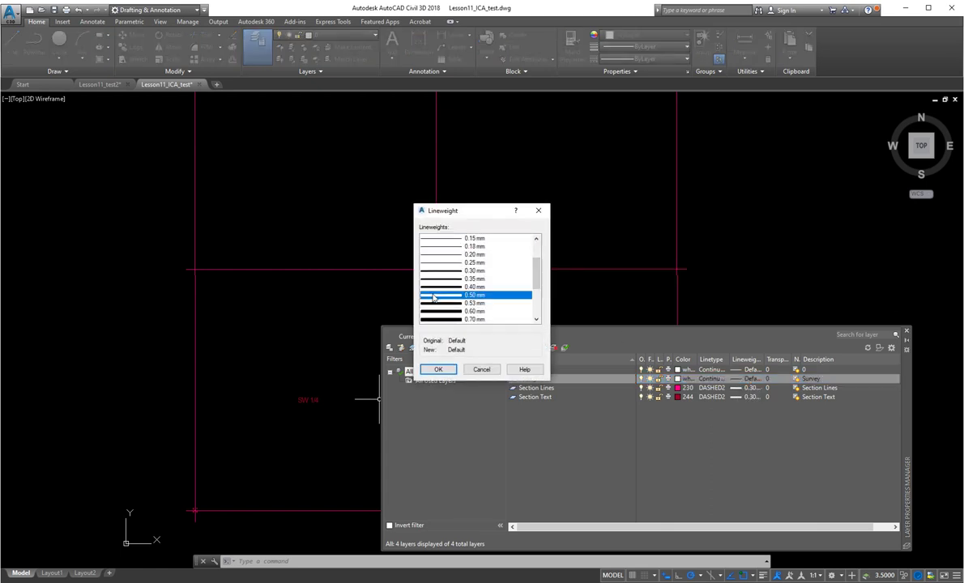
click(438, 369)
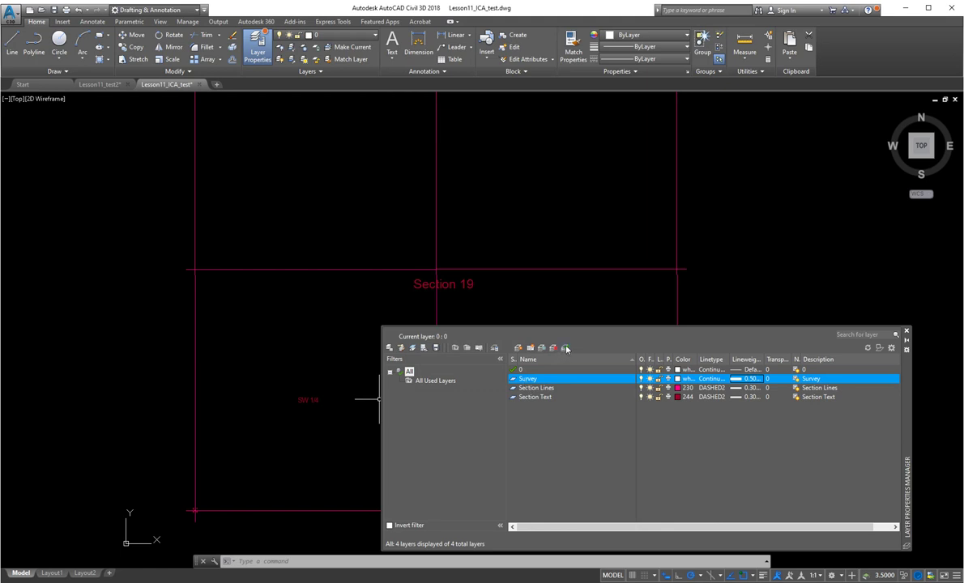
Make Survey the current layer and set the Layer Properties Manager to auto-hide
double_click(527, 379)
click(906, 340)
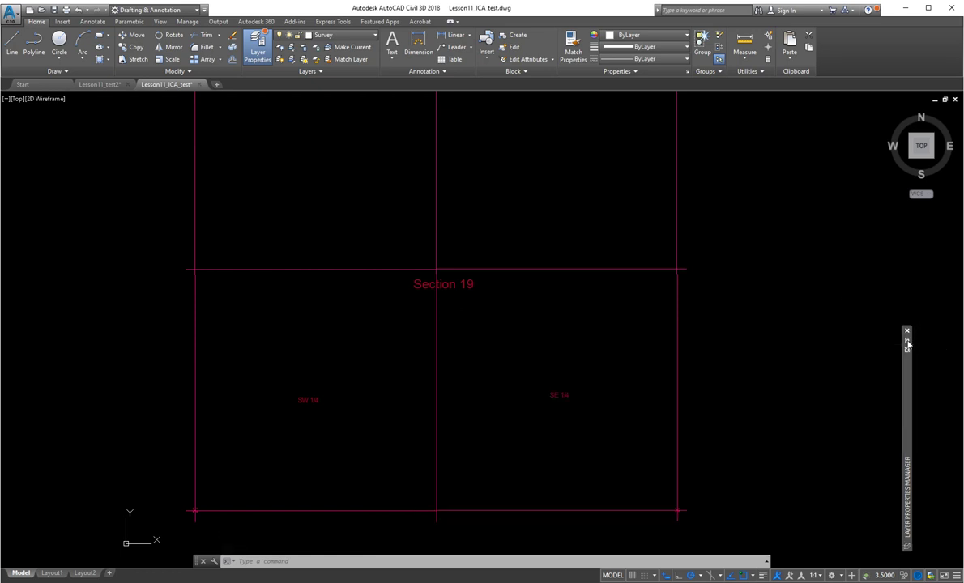
mouse_move(909, 402)
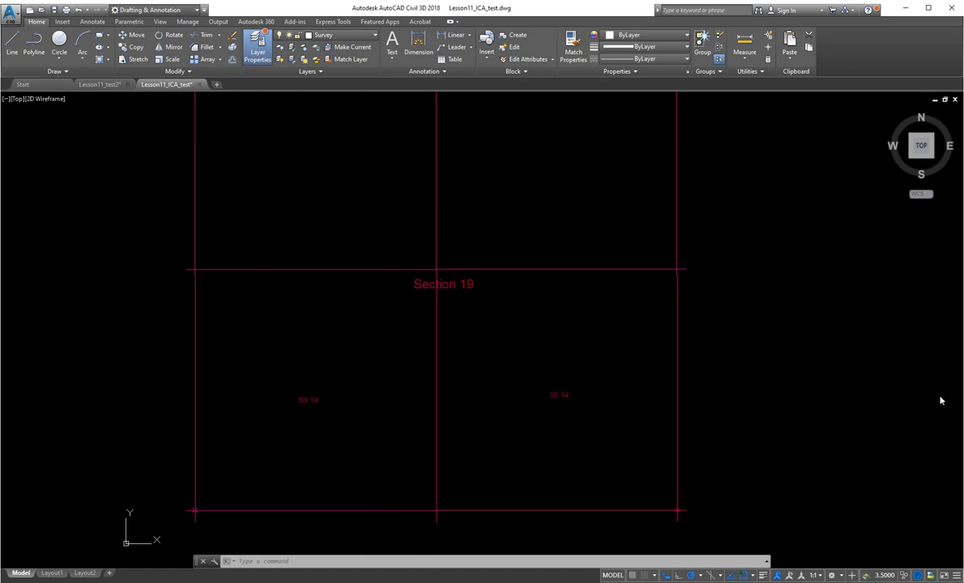
mouse_move(940, 398)
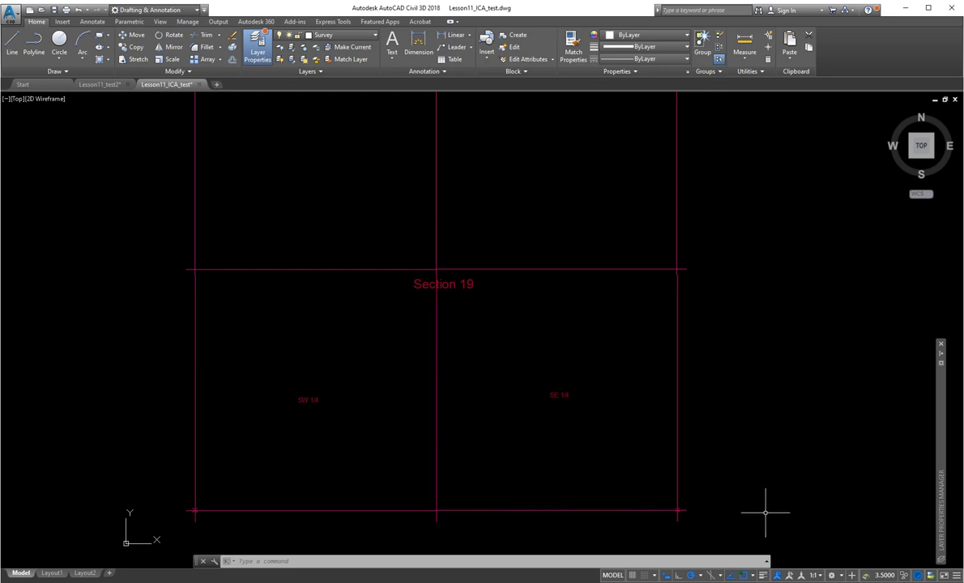
Turn on the lineweight display for the drawing and compare the section lines with it off and on
click(764, 576)
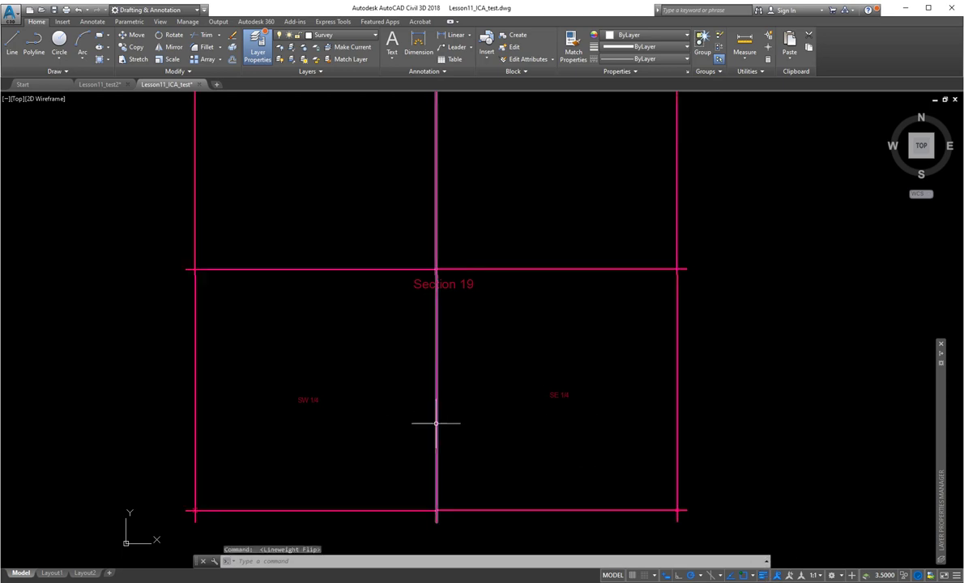
mouse_move(464, 413)
middle_down()
mouse_move(514, 424)
mouse_move(525, 409)
mouse_move(542, 416)
middle_up()
scroll(488, 423, up, 4)
scroll(510, 434, down, 4)
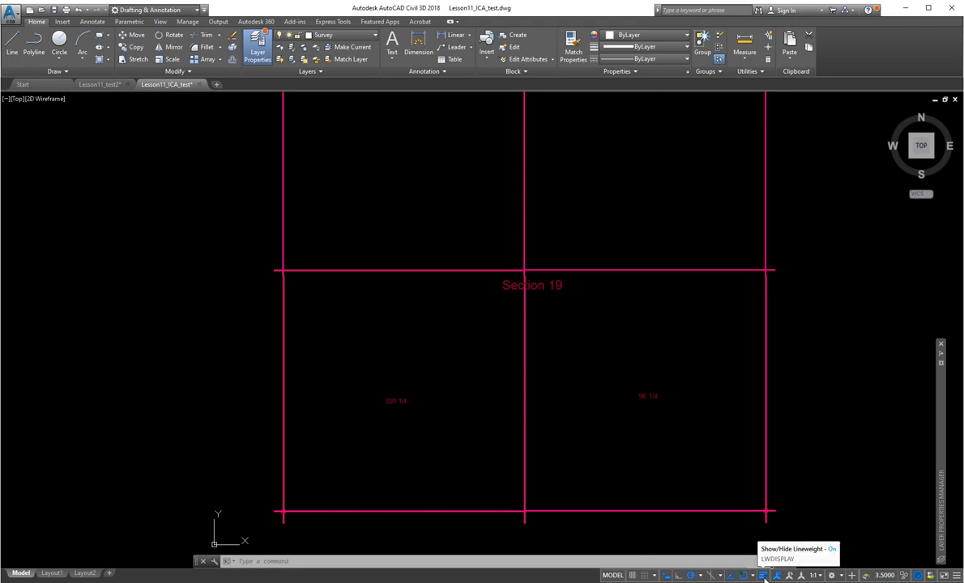
click(763, 575)
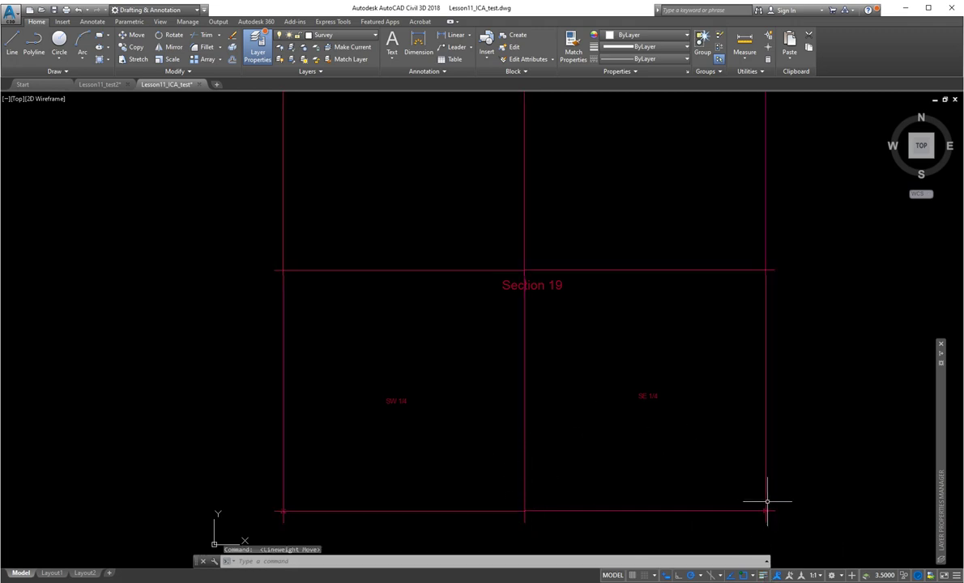
click(762, 576)
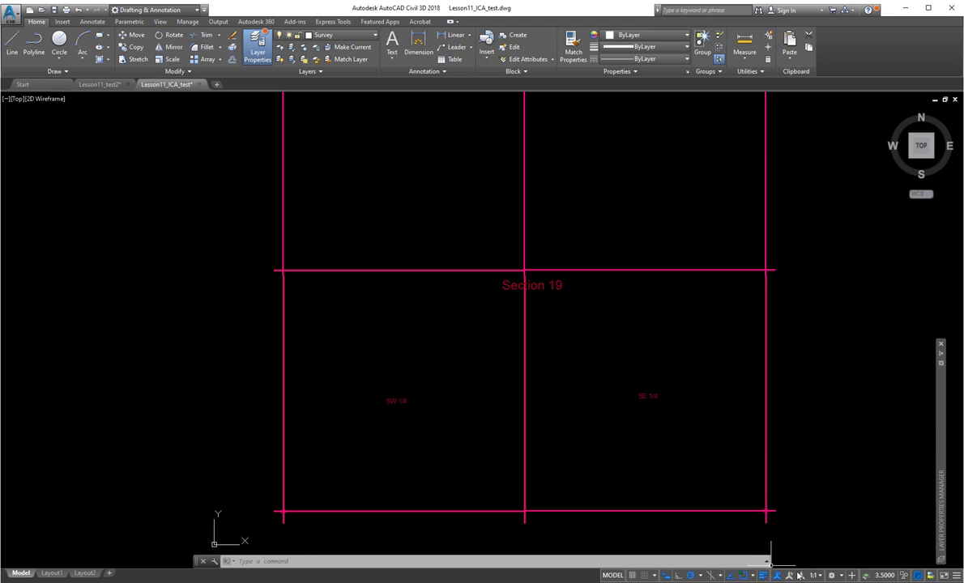
Hide and restore the LineWeight control in the status bar customization
click(956, 577)
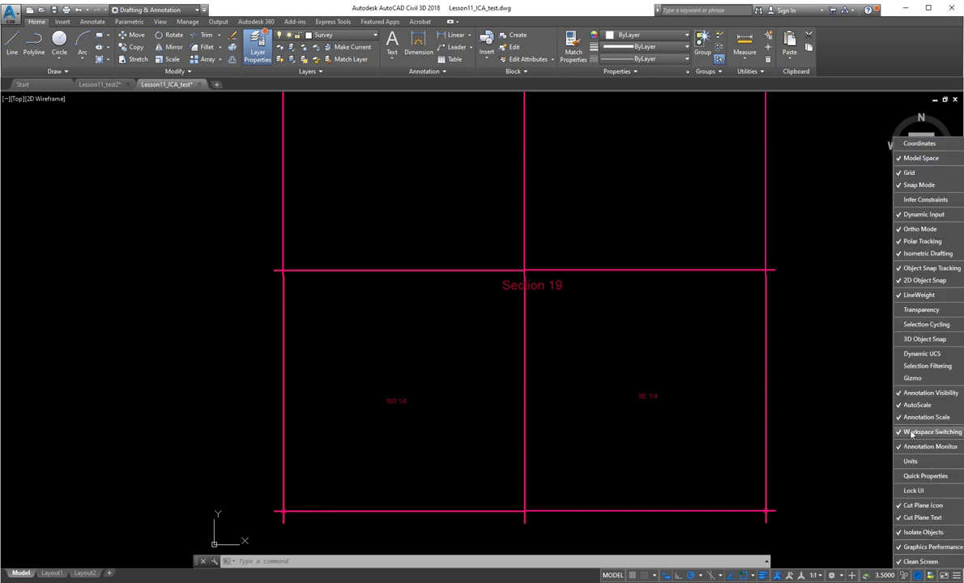
click(913, 297)
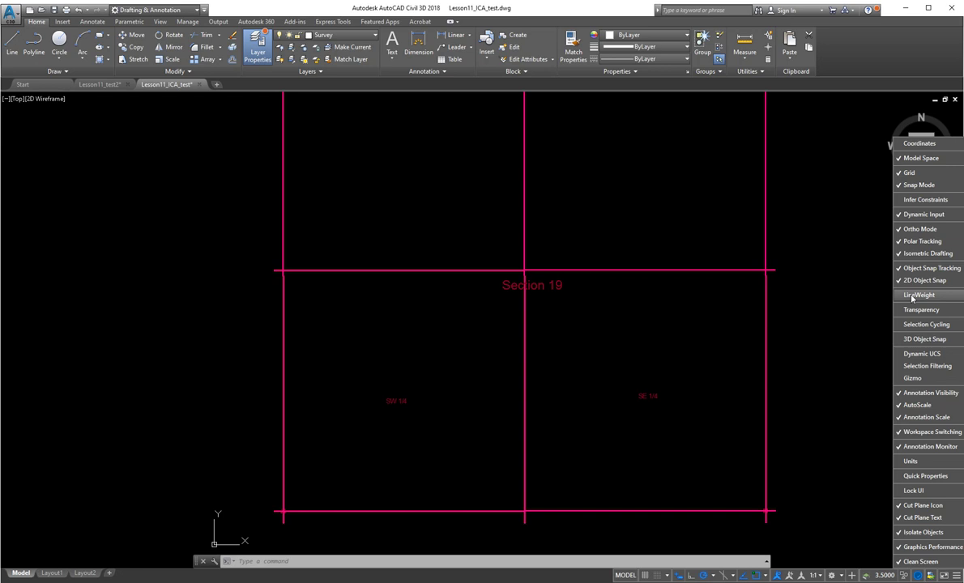
click(912, 297)
click(912, 296)
click(912, 297)
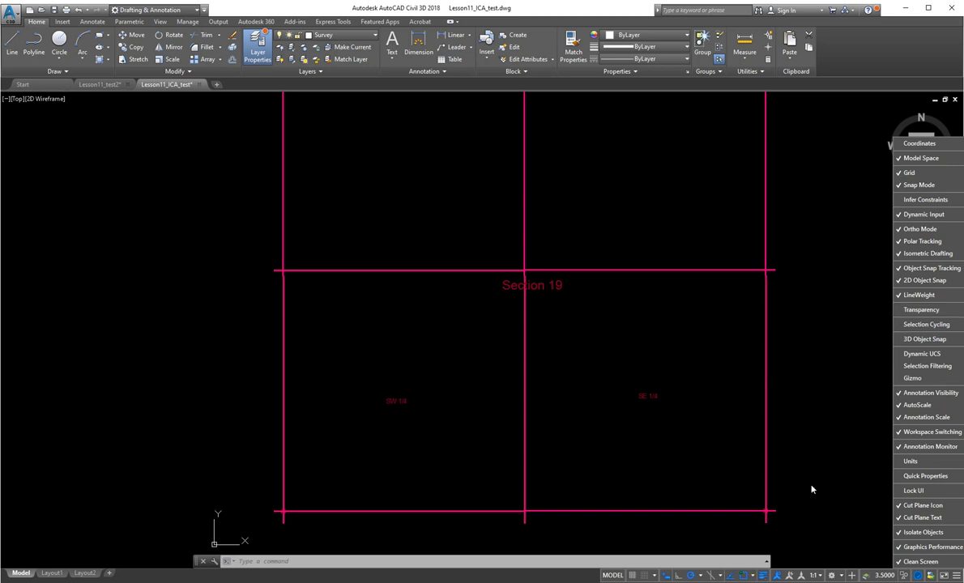
click(908, 297)
click(908, 296)
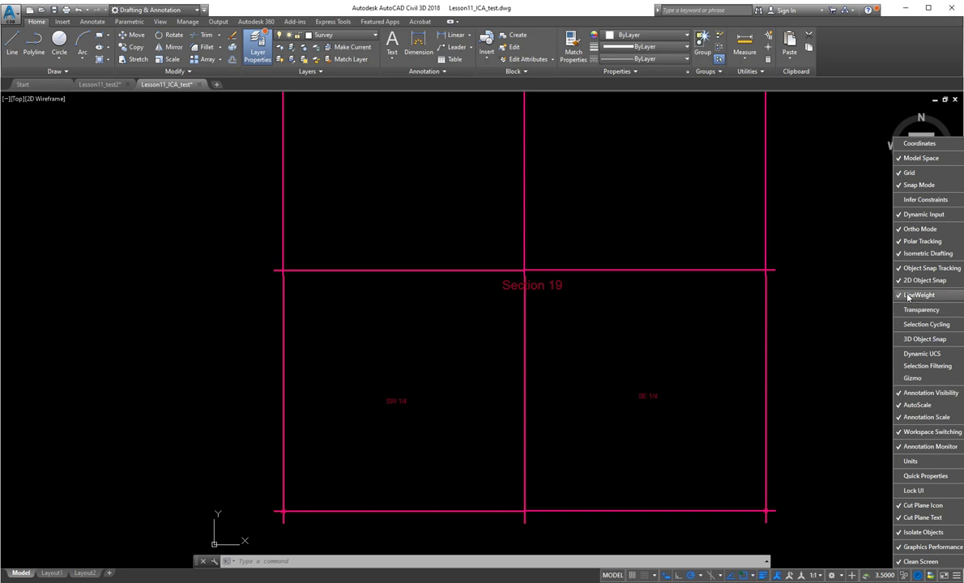
click(868, 337)
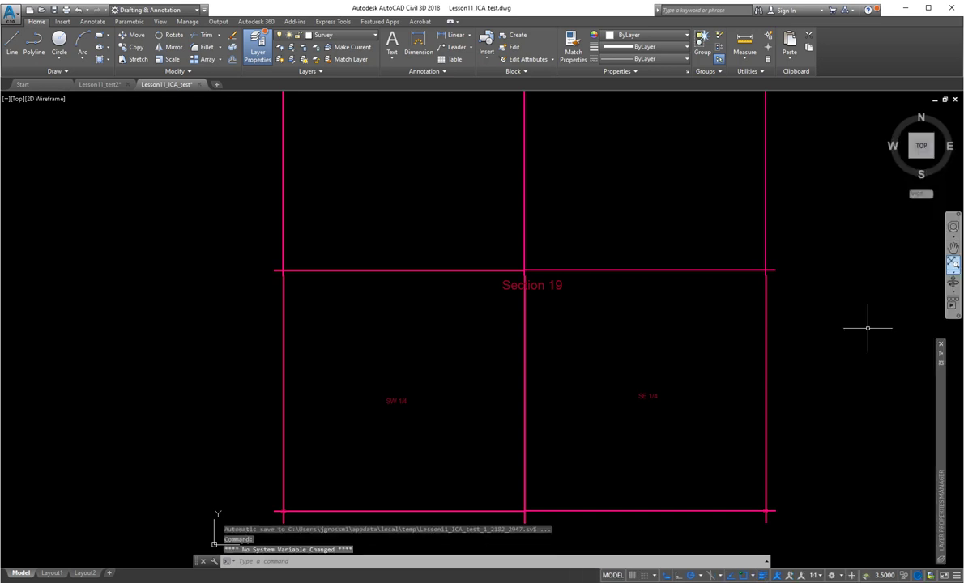
Compare the Section 19 lines with the lineweight display off and on, leaving it on, and inspect the SW 1/4 boundaries
click(762, 578)
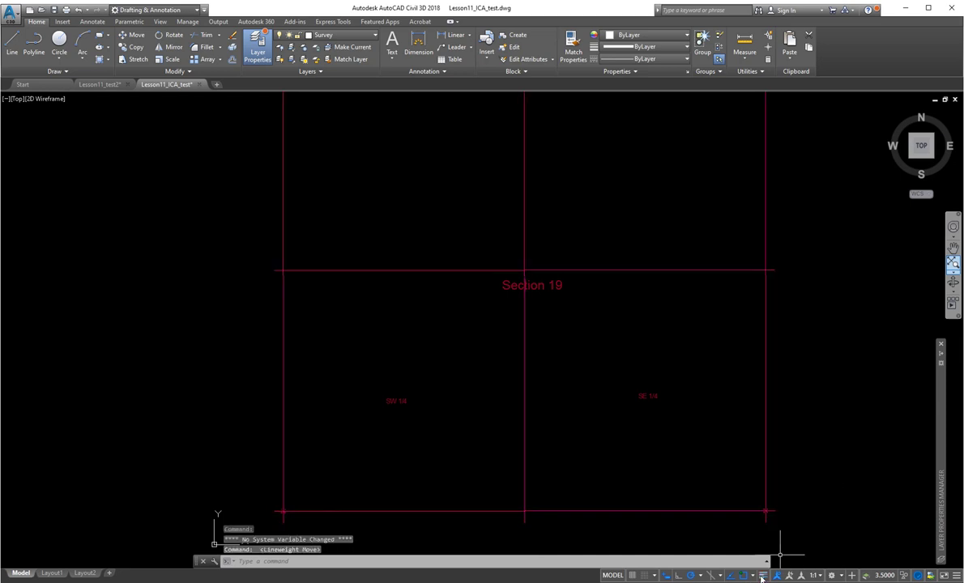
click(762, 578)
click(764, 578)
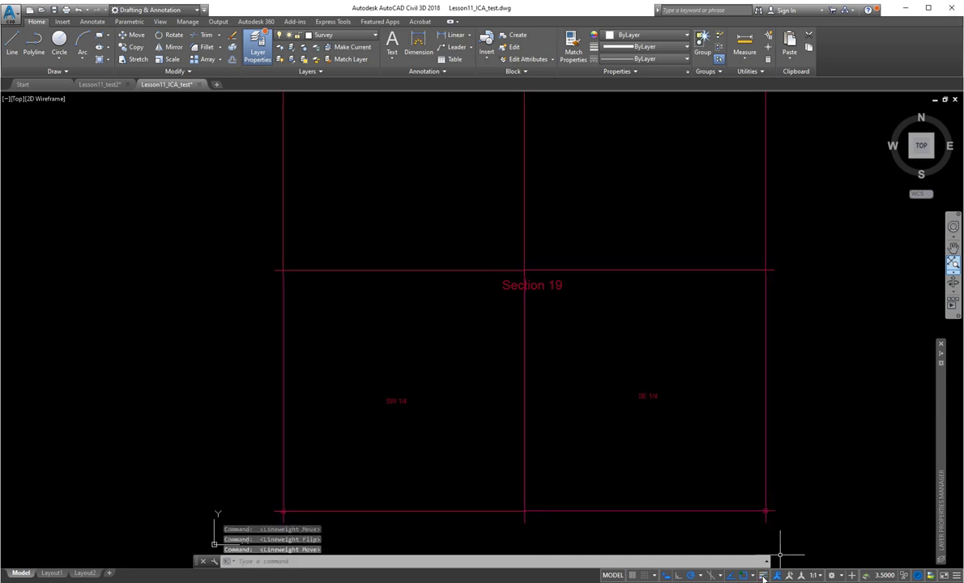
click(764, 577)
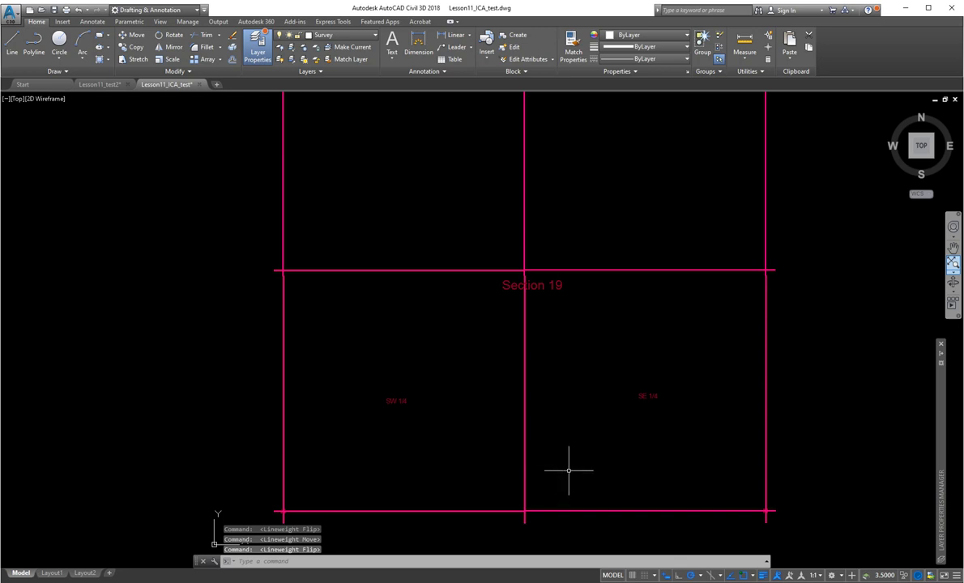
middle_drag(569, 469, 569, 381)
scroll(341, 421, up, 2)
scroll(300, 429, up, 3)
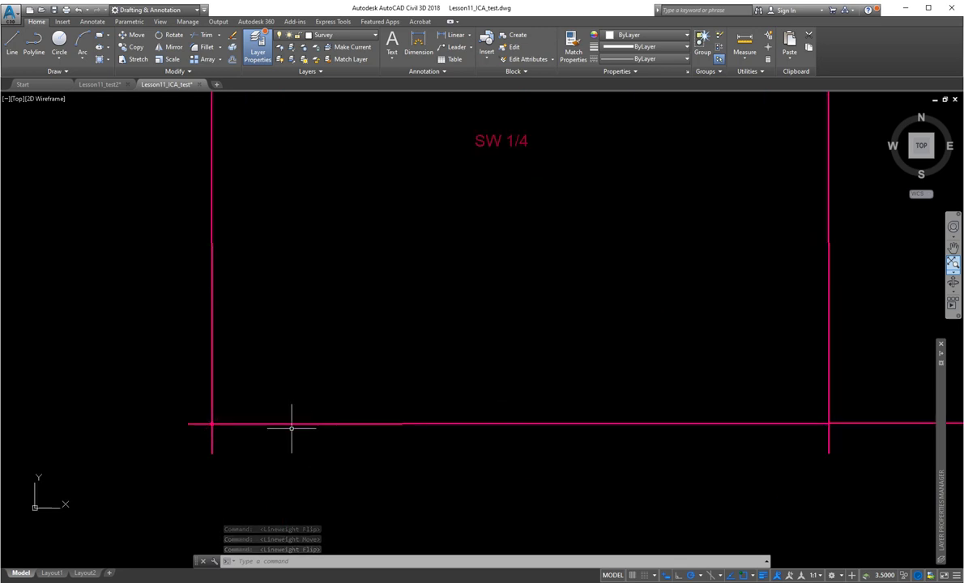
scroll(453, 406, down, 5)
mouse_move(543, 369)
middle_down()
mouse_move(478, 404)
mouse_move(432, 450)
middle_up()
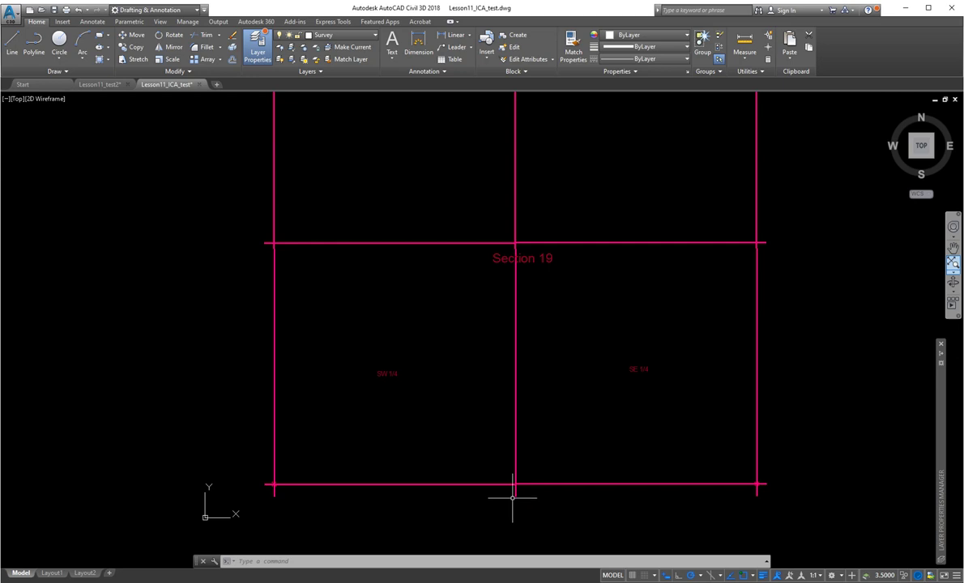
Configure the drawing units with length precision 0.00 and the angle type Surveyor's Units
text(units)
key(Return)
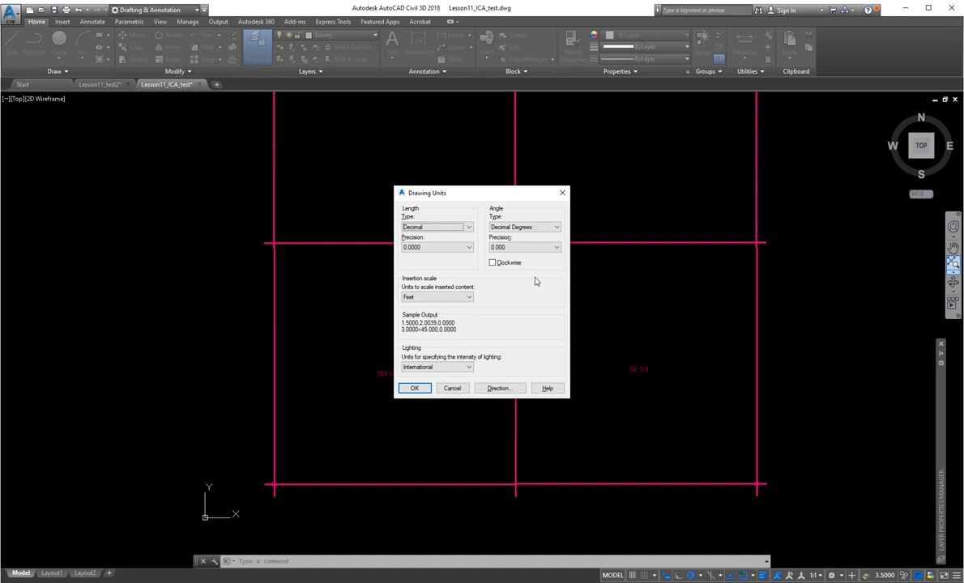
click(427, 247)
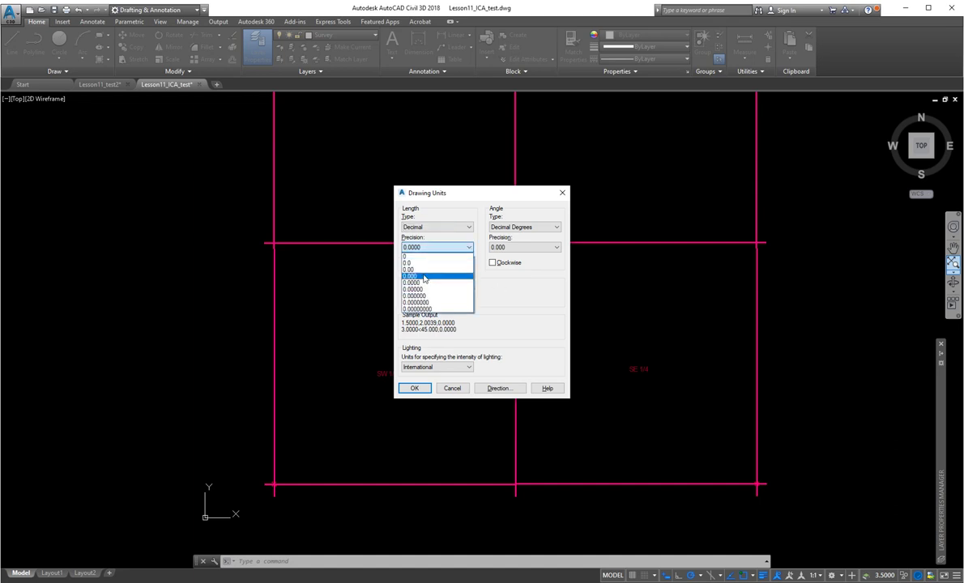
click(419, 270)
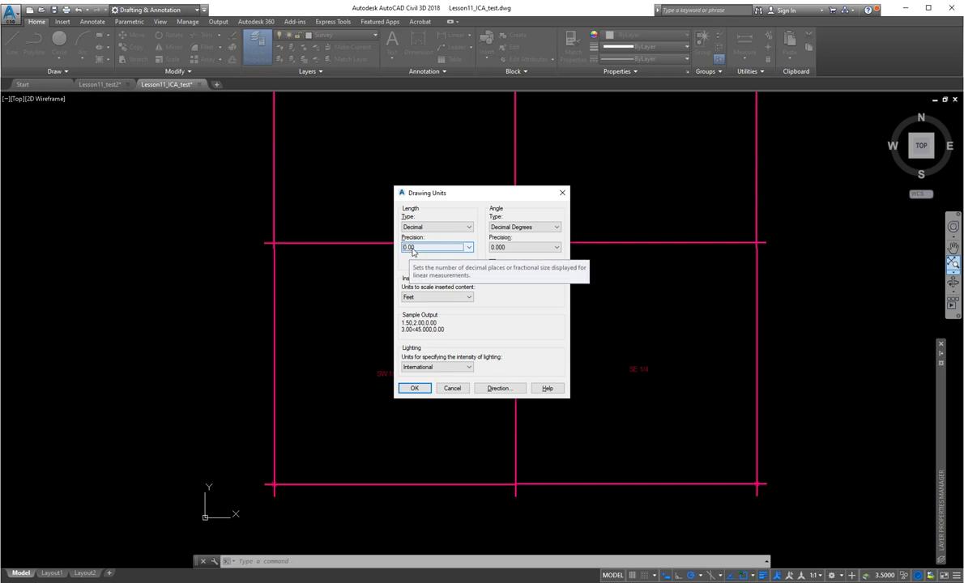
click(557, 228)
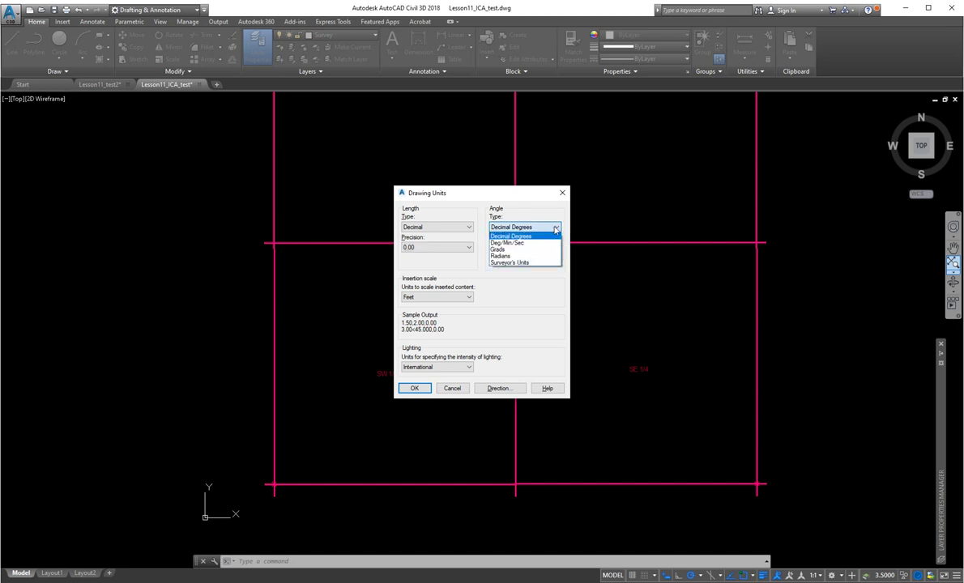
click(528, 264)
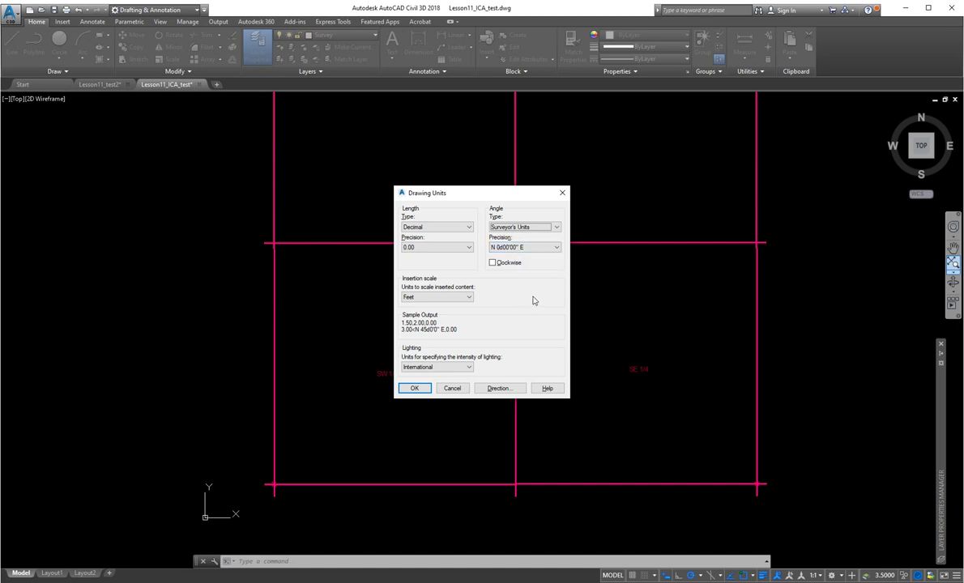
click(414, 389)
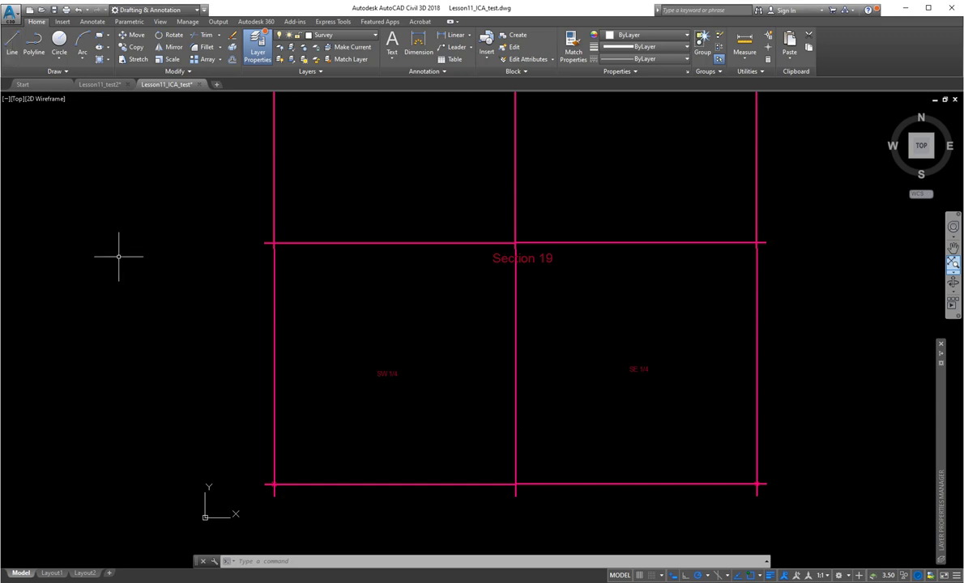
Draw a test line inside Section 19's southwest corner, 100 long at bearing N5d12'13"E
click(133, 313)
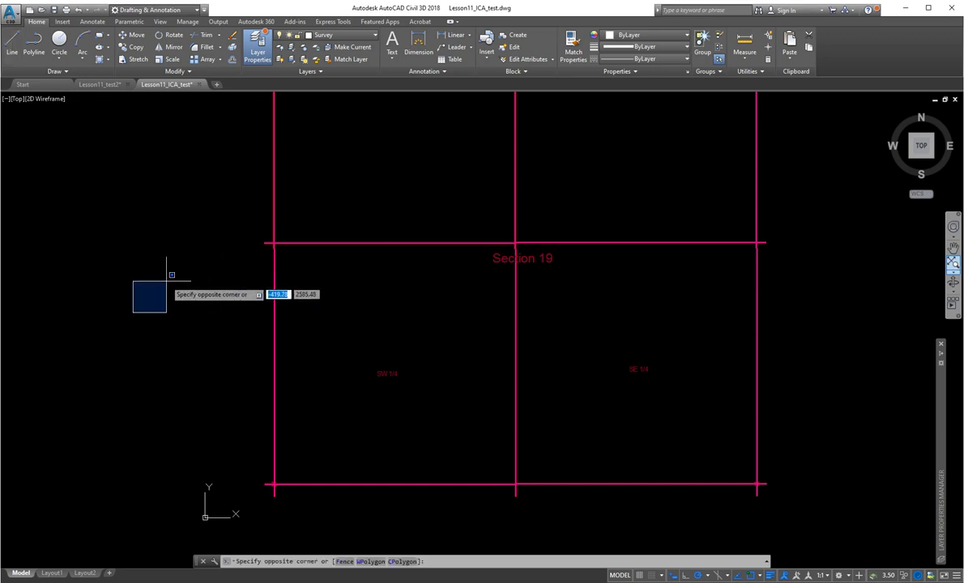
key(Escape)
mouse_move(153, 337)
middle_down()
mouse_move(209, 349)
mouse_move(226, 323)
middle_up()
scroll(338, 439, up, 10)
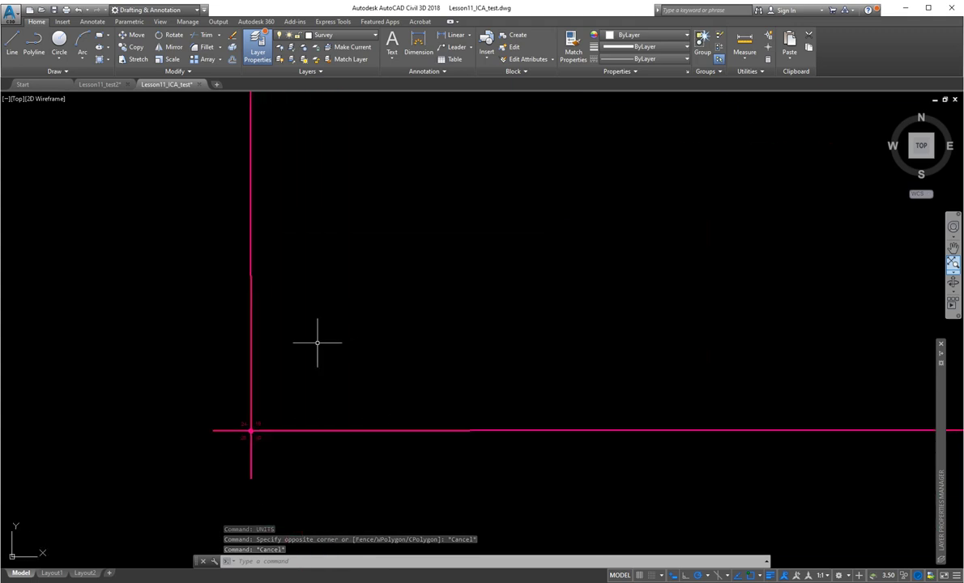
click(12, 45)
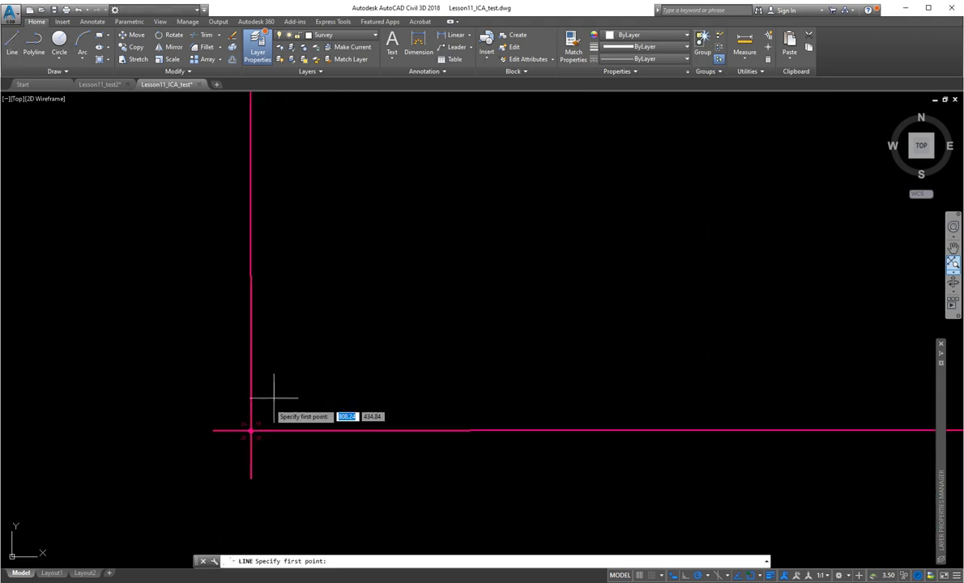
click(293, 374)
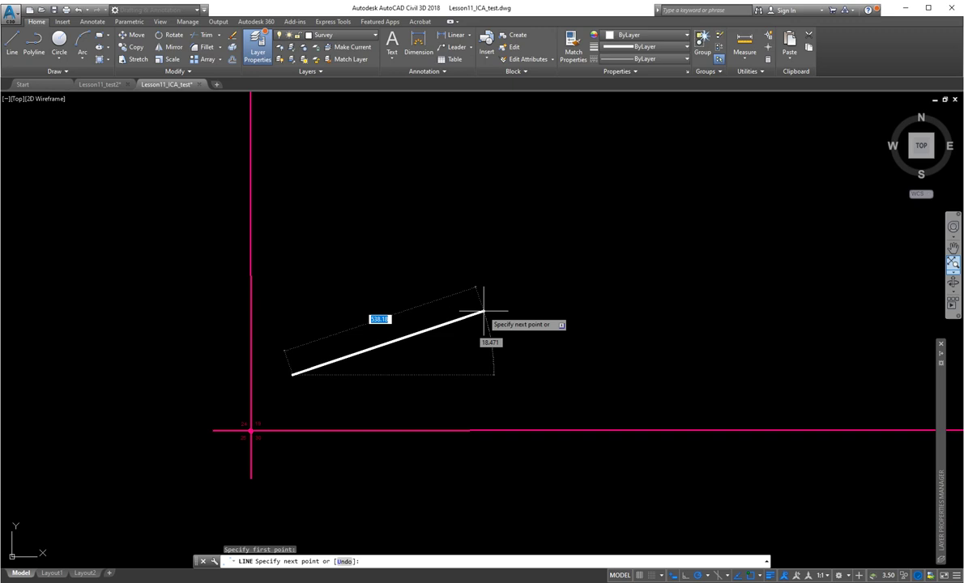
key(F8)
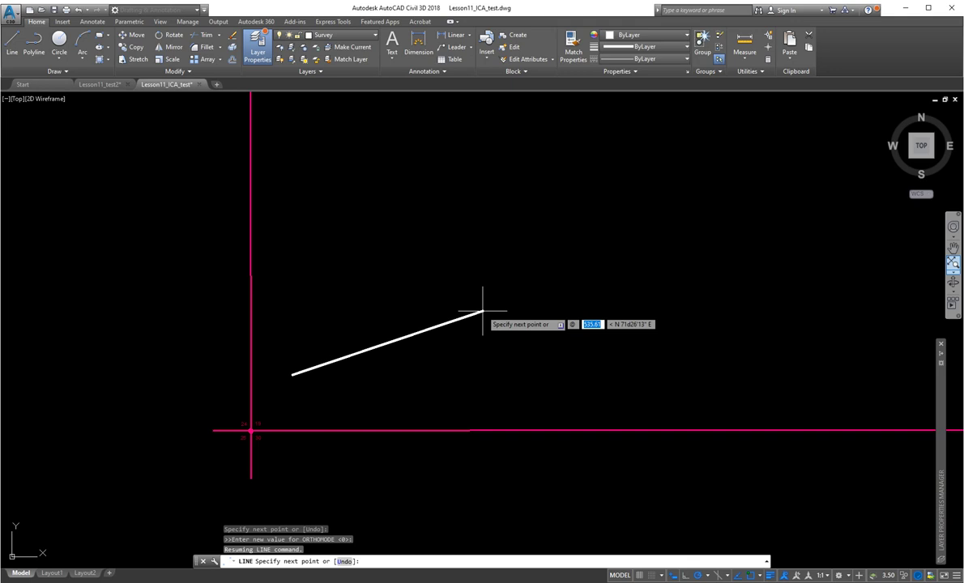
text(100)
key(Tab)
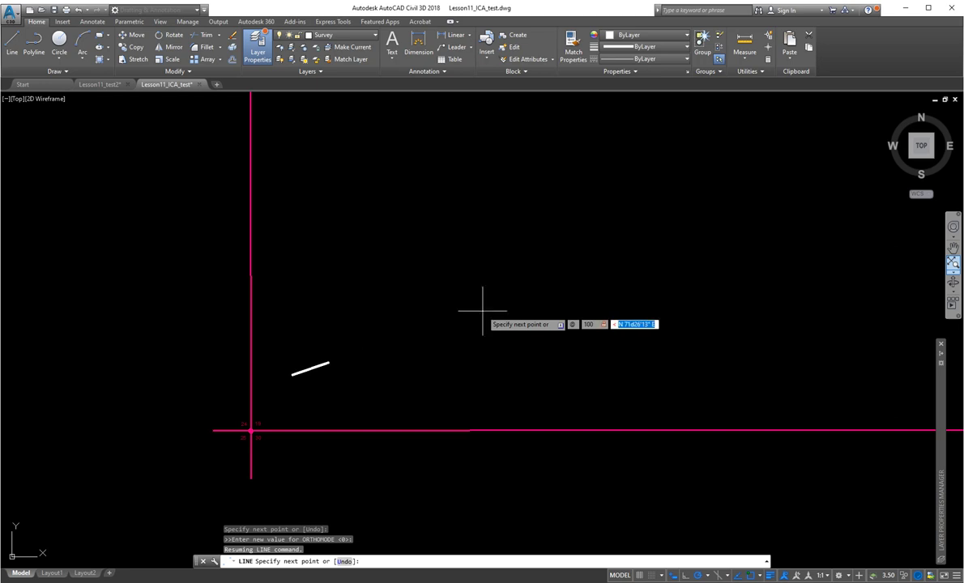
text(n5d12'13"e)
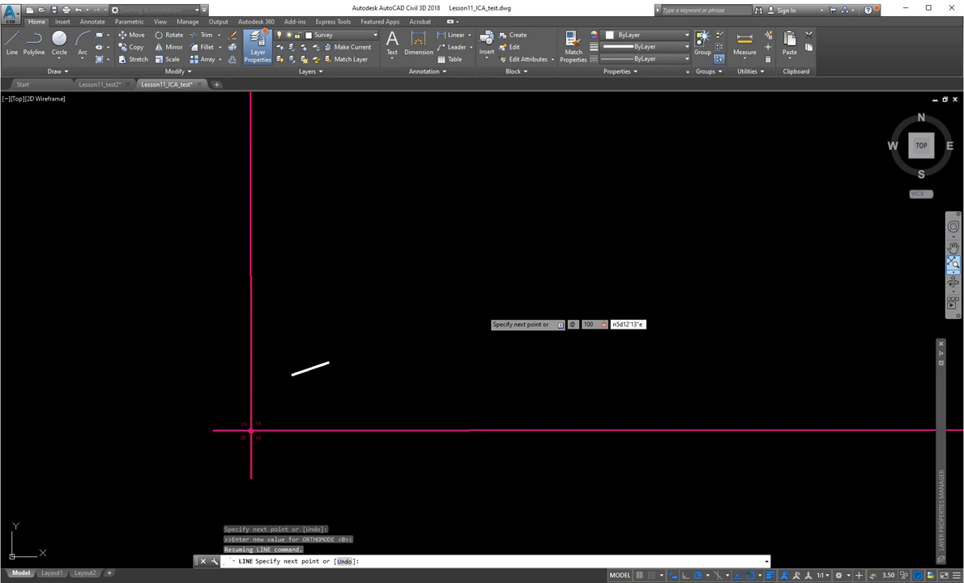
key(Return)
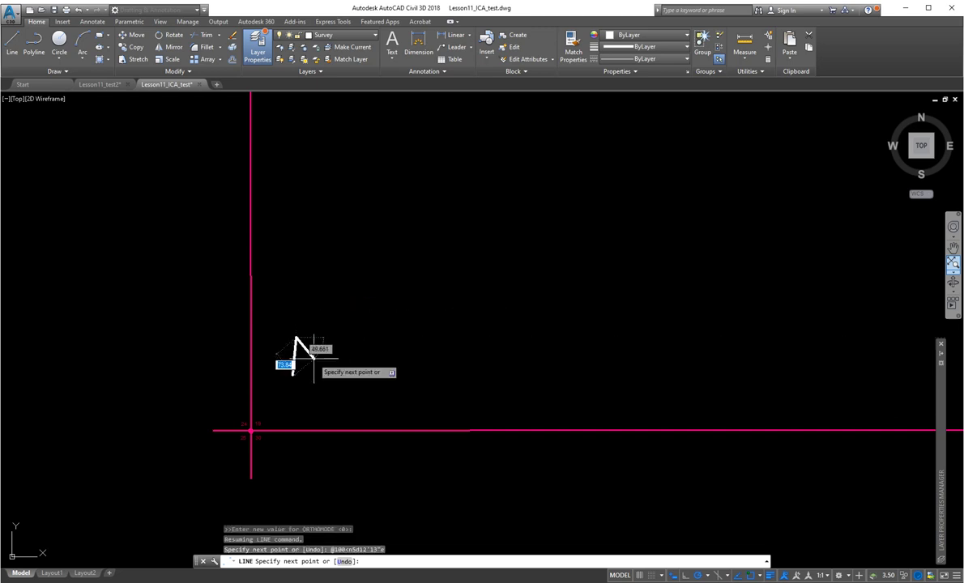
scroll(304, 350, up, 4)
scroll(389, 354, up, 3)
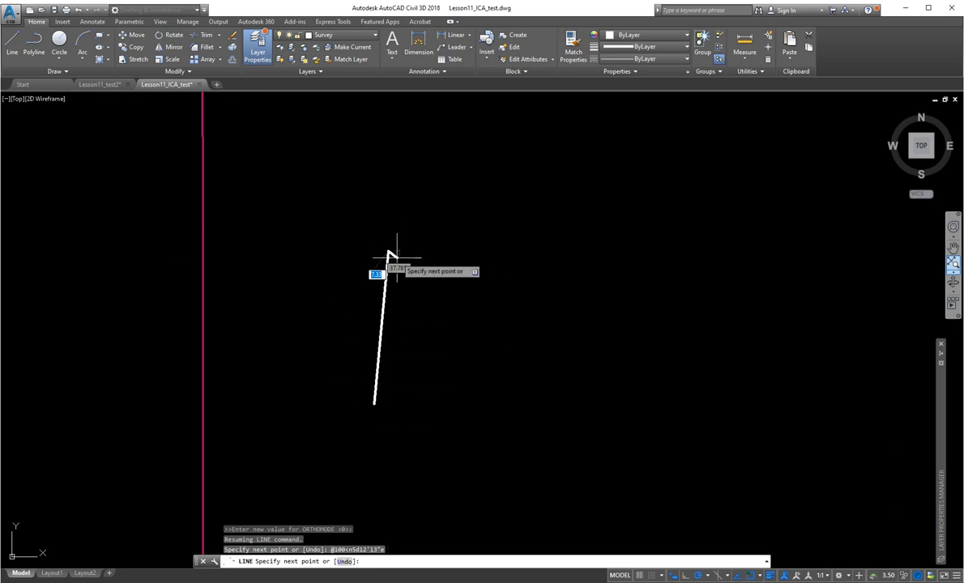
key(Escape)
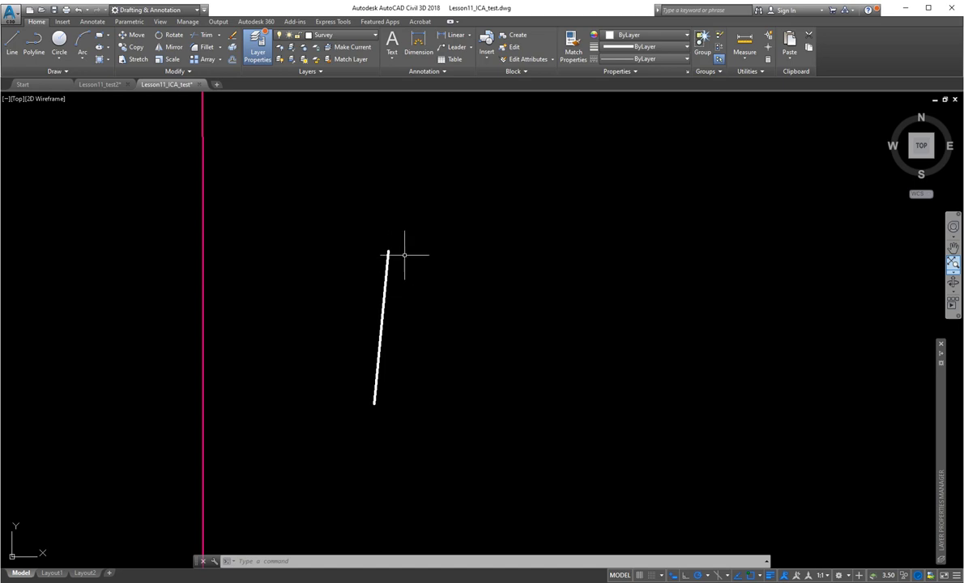
Erase the test line near the southwest corner of Section 19
click(383, 316)
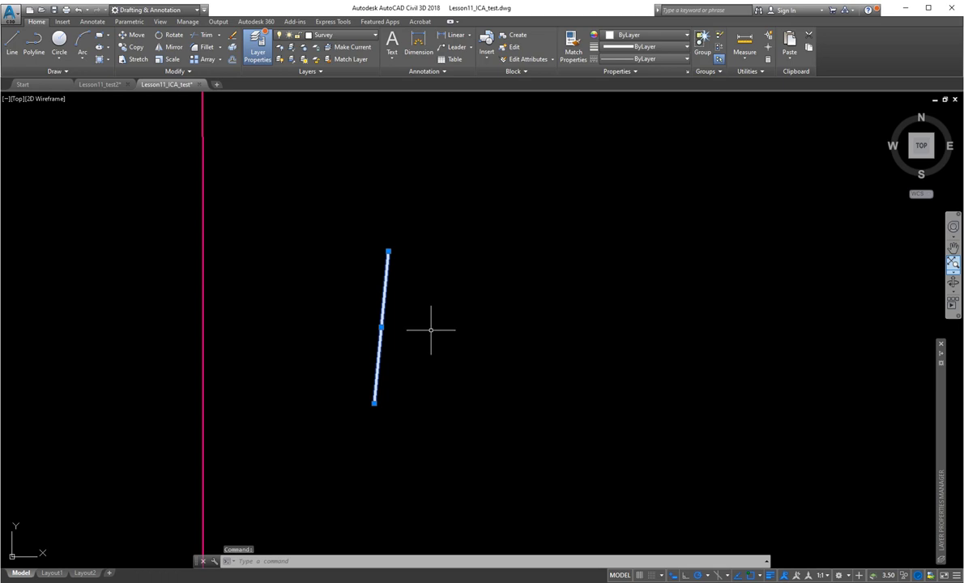
key(Escape)
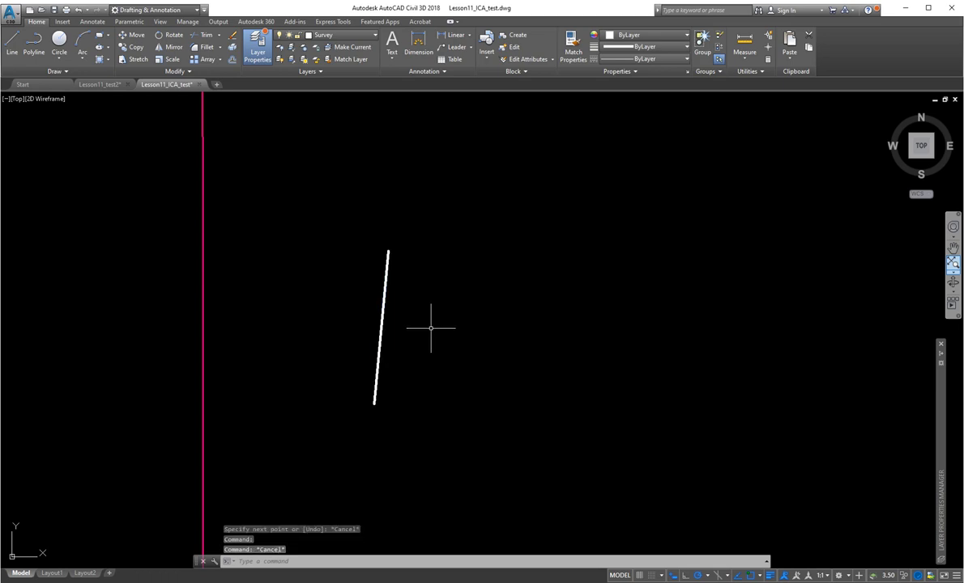
key(Escape)
key(Escape)
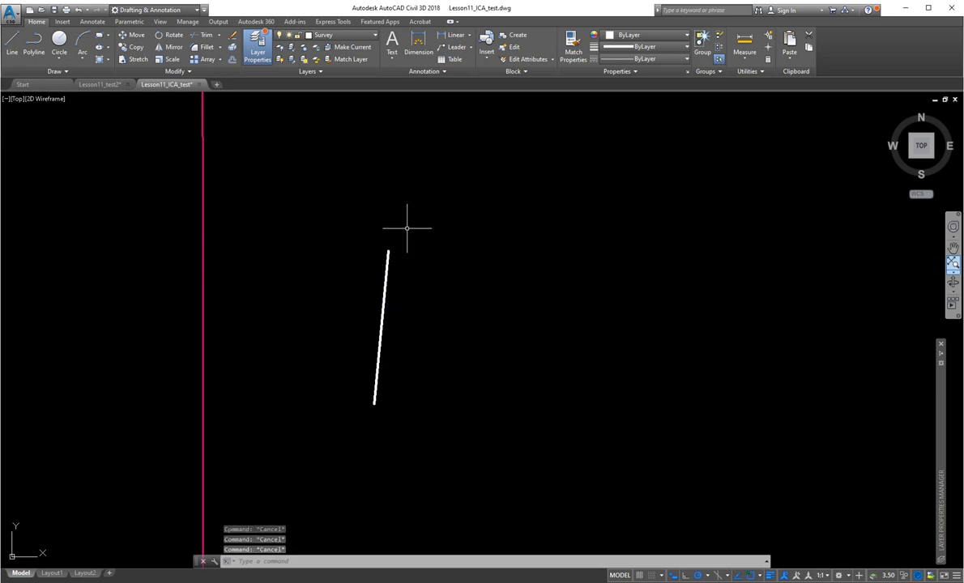
click(414, 215)
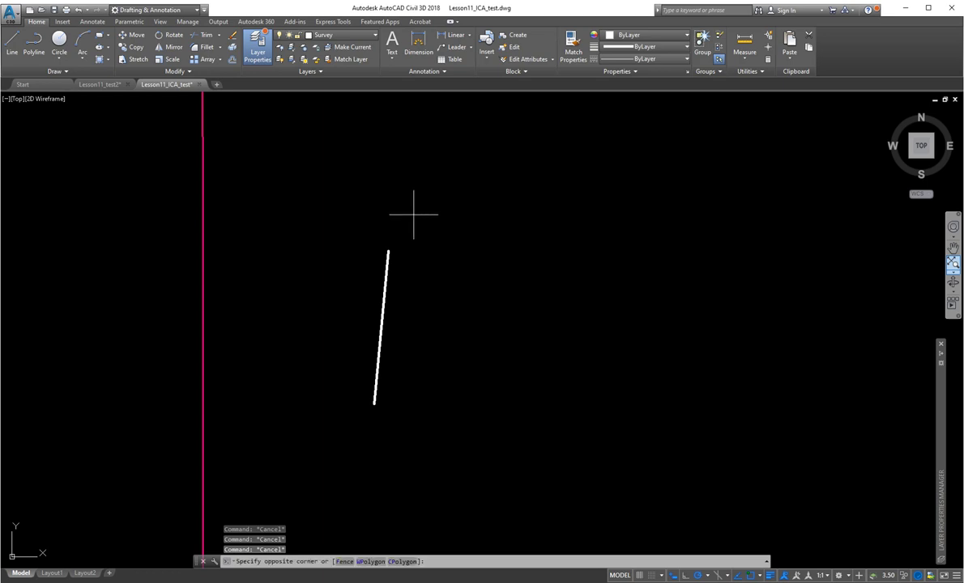
click(347, 409)
key(Delete)
scroll(397, 421, down, 4)
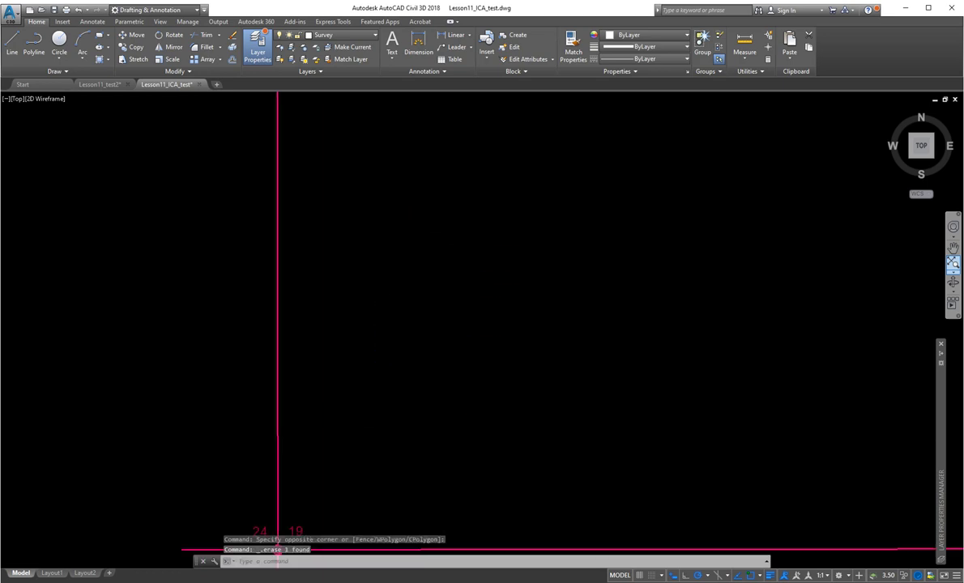
middle_drag(394, 430, 391, 388)
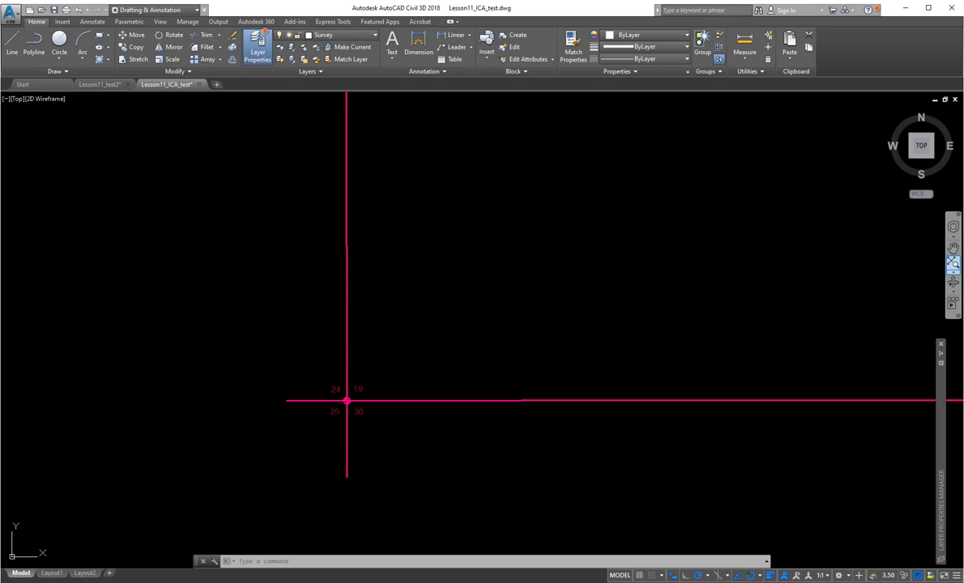
Switch to Adobe Acrobat Reader to read the property description, and examine the matching southwest corner marker of Section 19 in the drawing
key(alt+Tab)
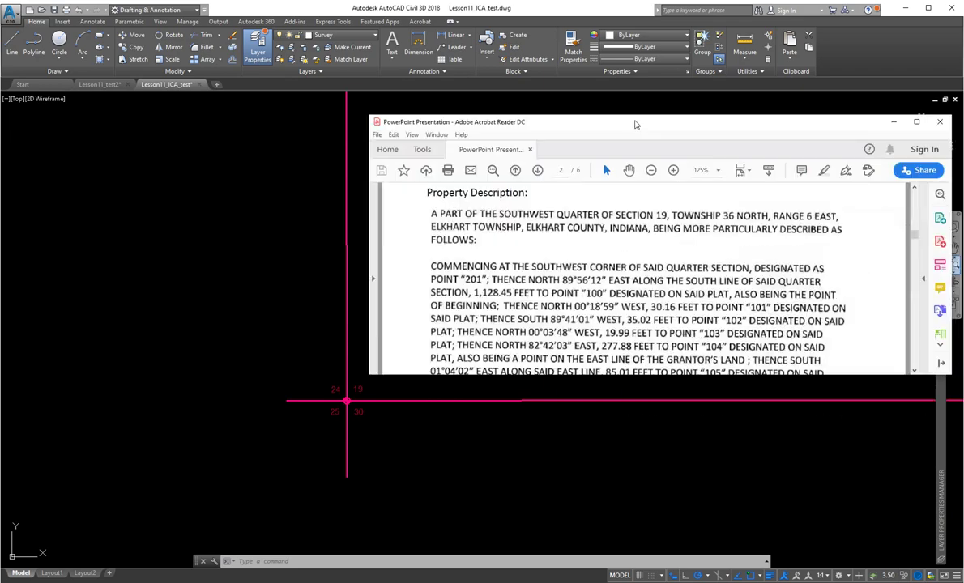
drag(649, 114, 399, 112)
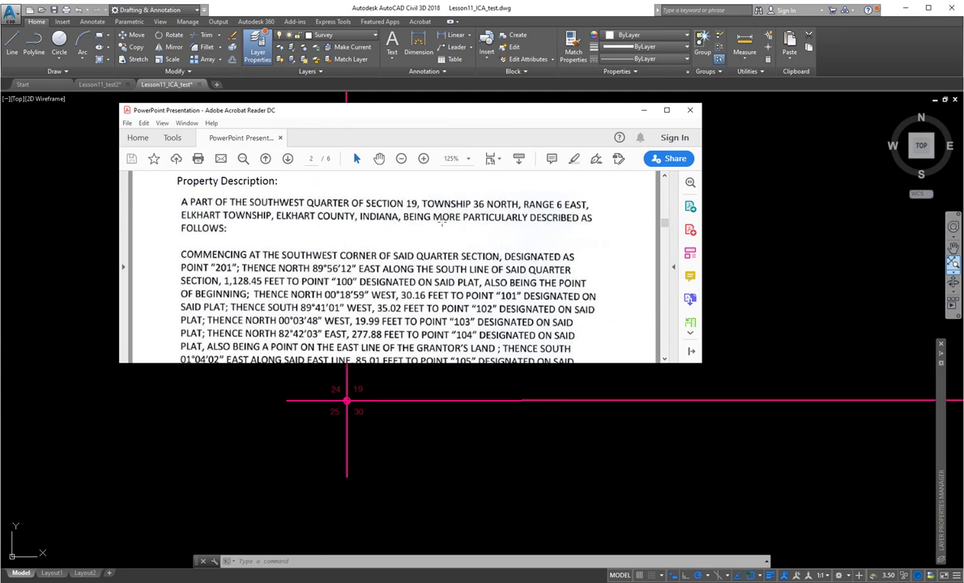
drag(393, 112, 352, 104)
click(504, 463)
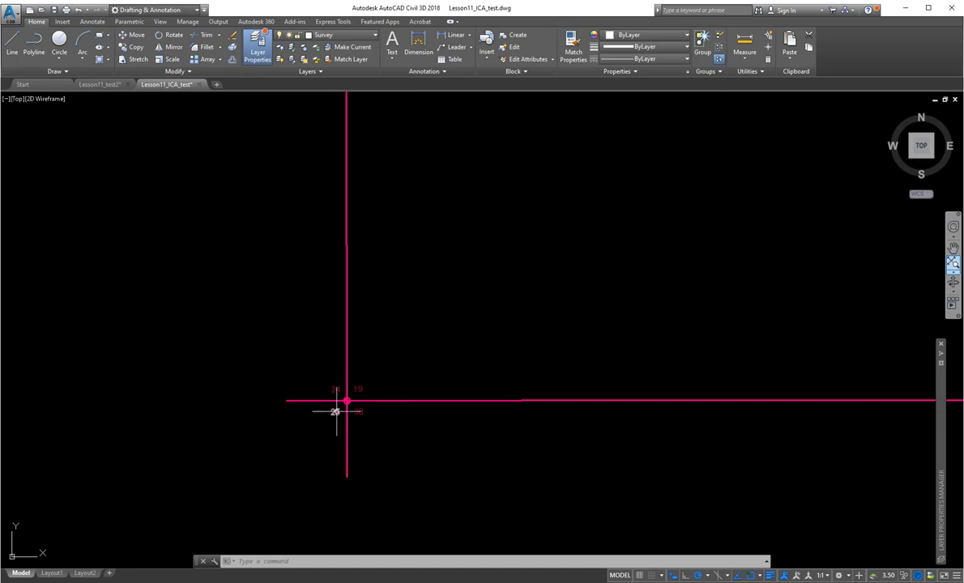
scroll(341, 403, up, 4)
scroll(382, 415, up, 2)
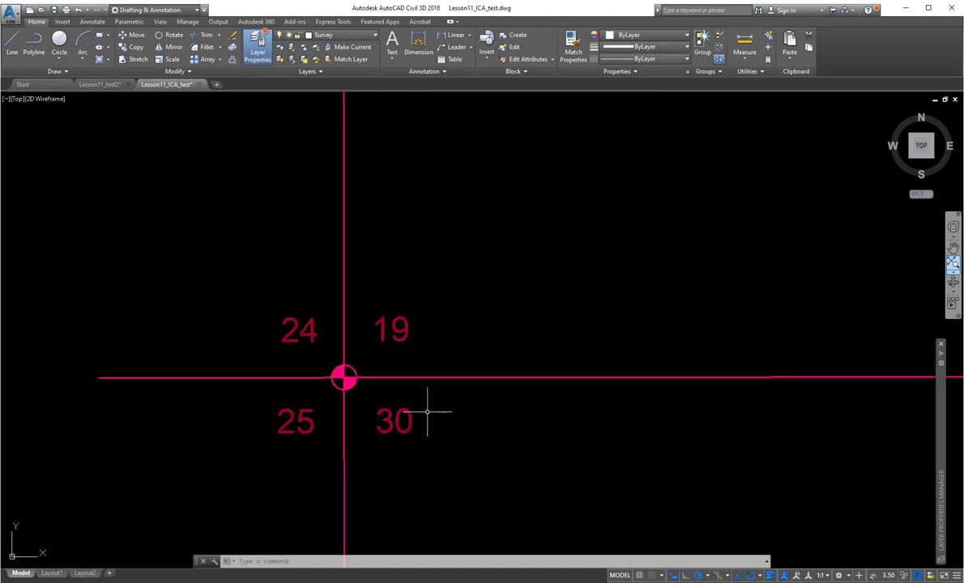
middle_drag(430, 407, 445, 452)
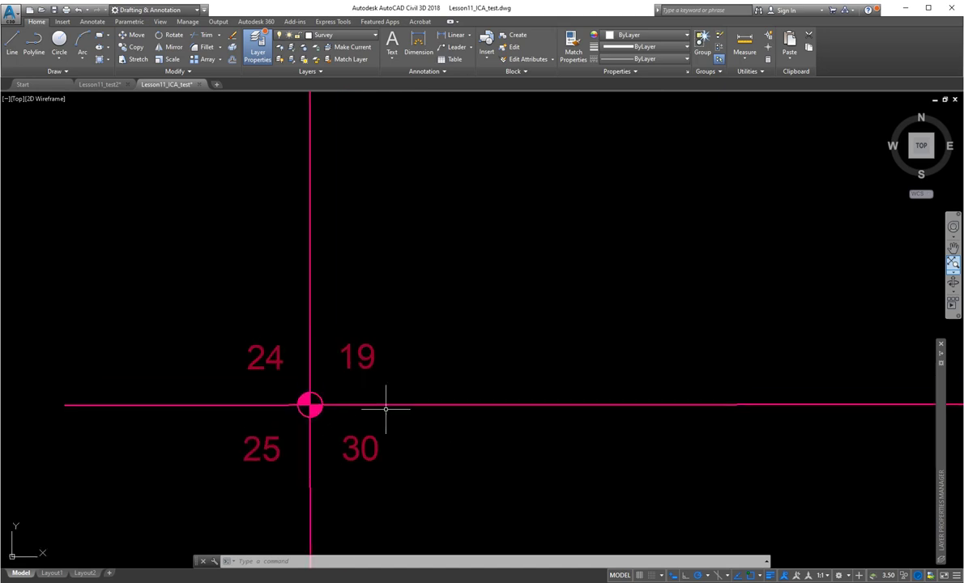
scroll(312, 405, up, 2)
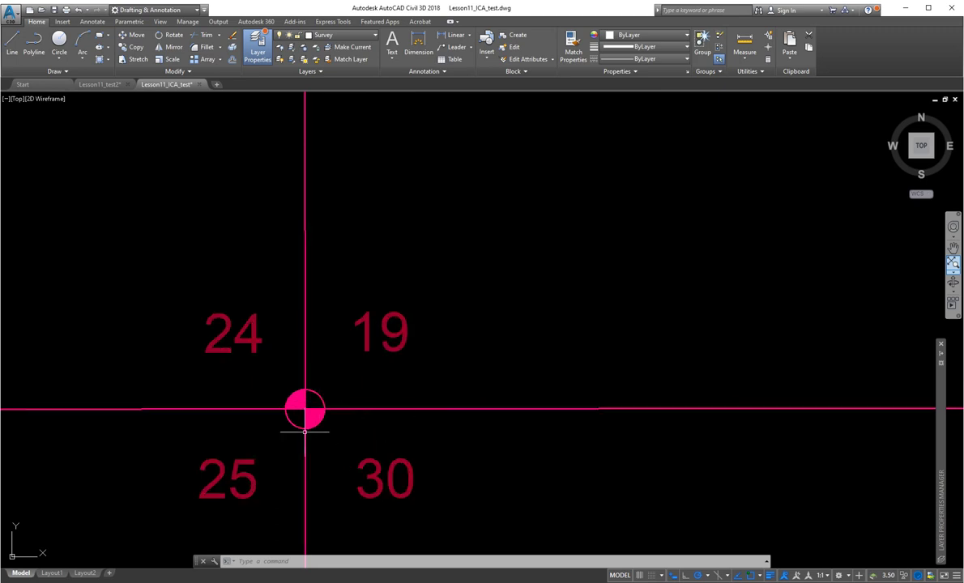
Reread the property description's opening calls and examine the extent of the SW 1/4 within Section 19 in the drawing
key(alt+Tab)
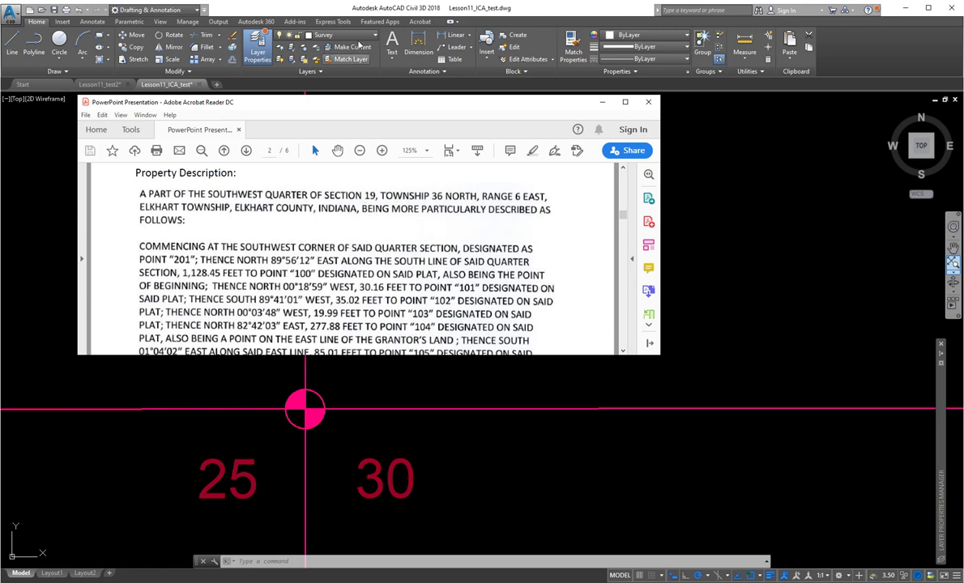
click(358, 45)
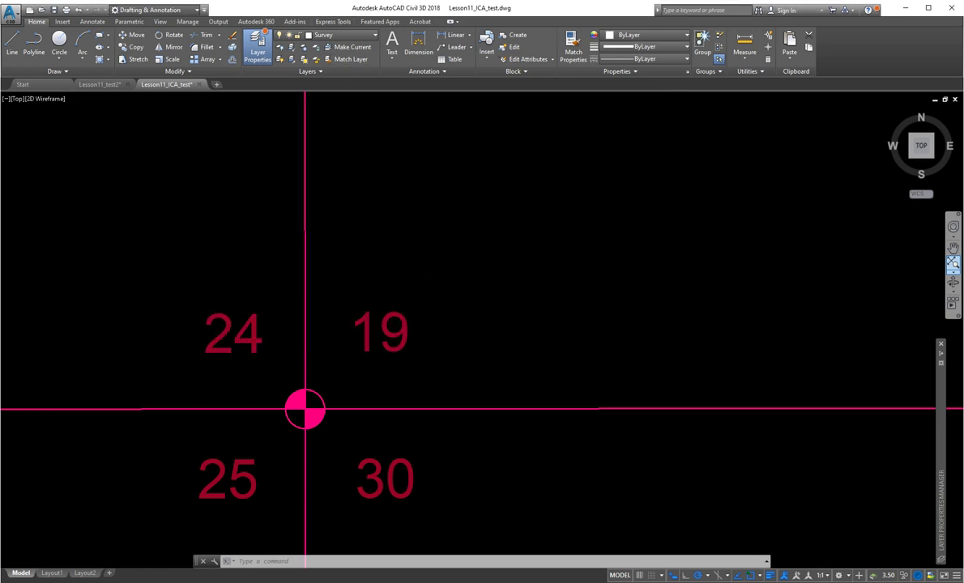
scroll(502, 298, down, 10)
middle_drag(549, 269, 452, 310)
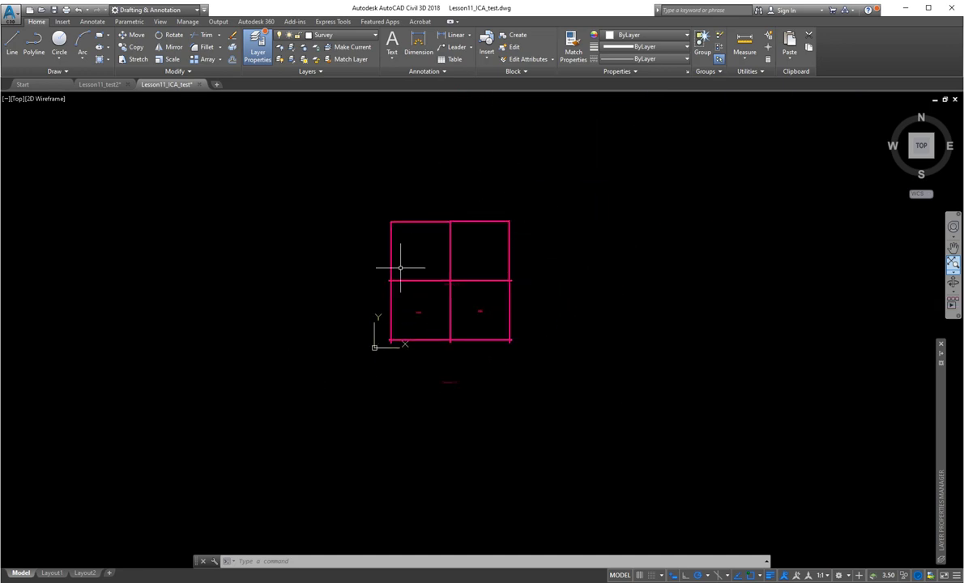
scroll(426, 267, up, 4)
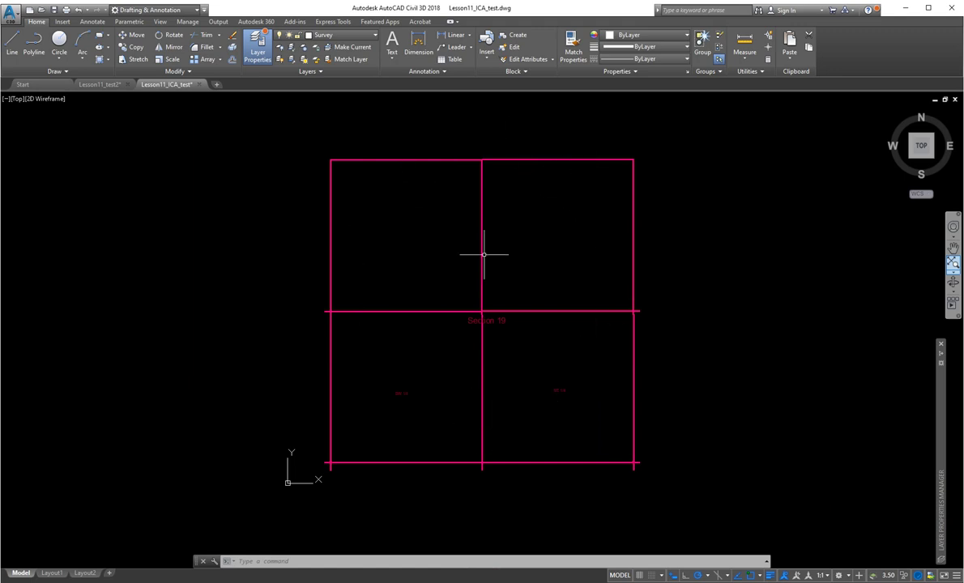
scroll(398, 393, up, 5)
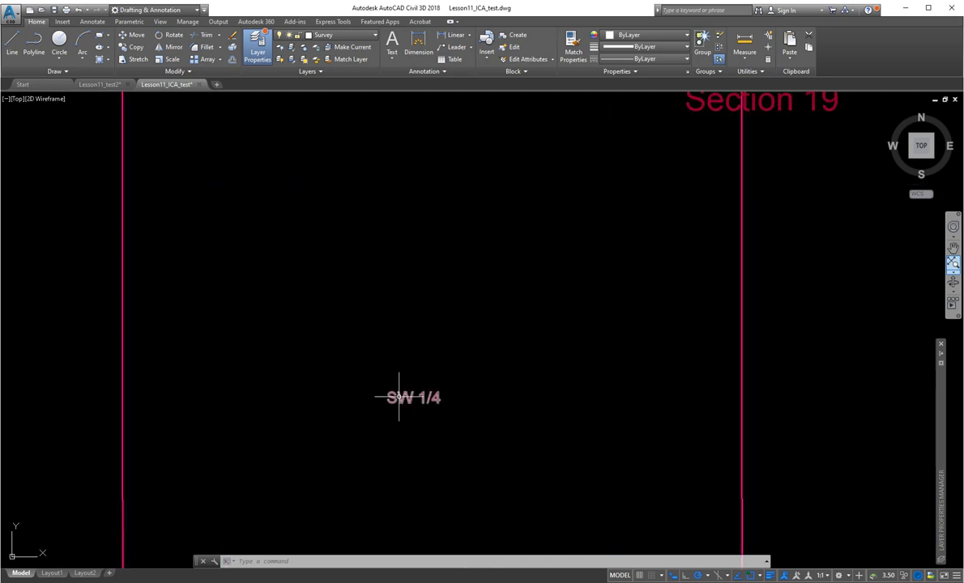
scroll(417, 408, down, 4)
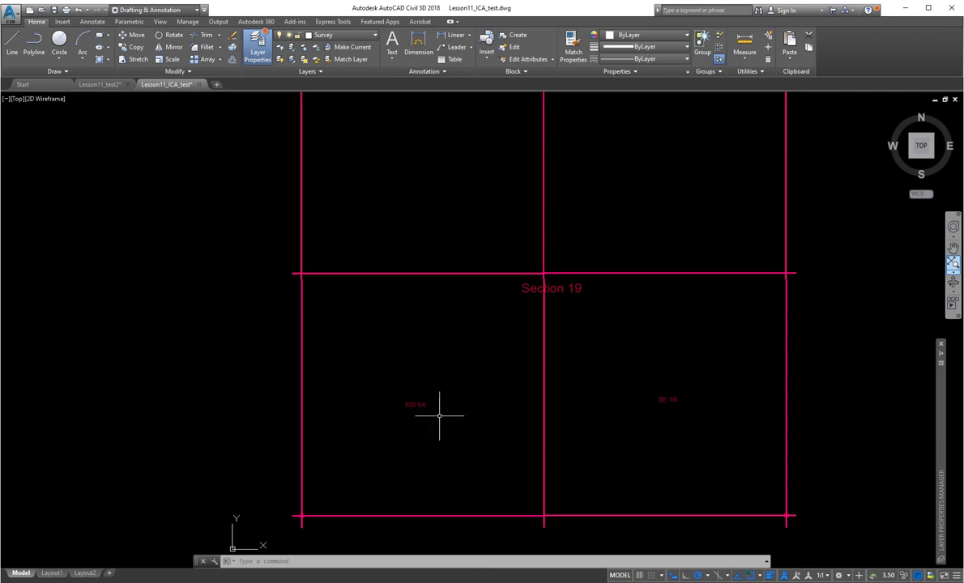
scroll(393, 448, up, 4)
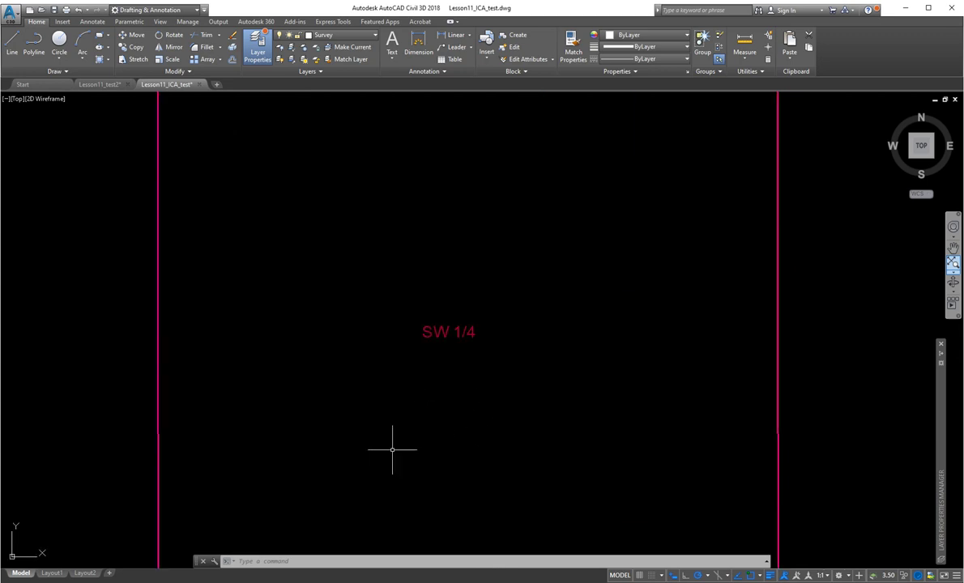
Examine the SW 1/4 and its corners within Section 19, and reread the property description's opening calls in Adobe Acrobat Reader
mouse_move(392, 448)
middle_down()
mouse_move(474, 305)
mouse_move(456, 371)
middle_up()
scroll(456, 370, down, 2)
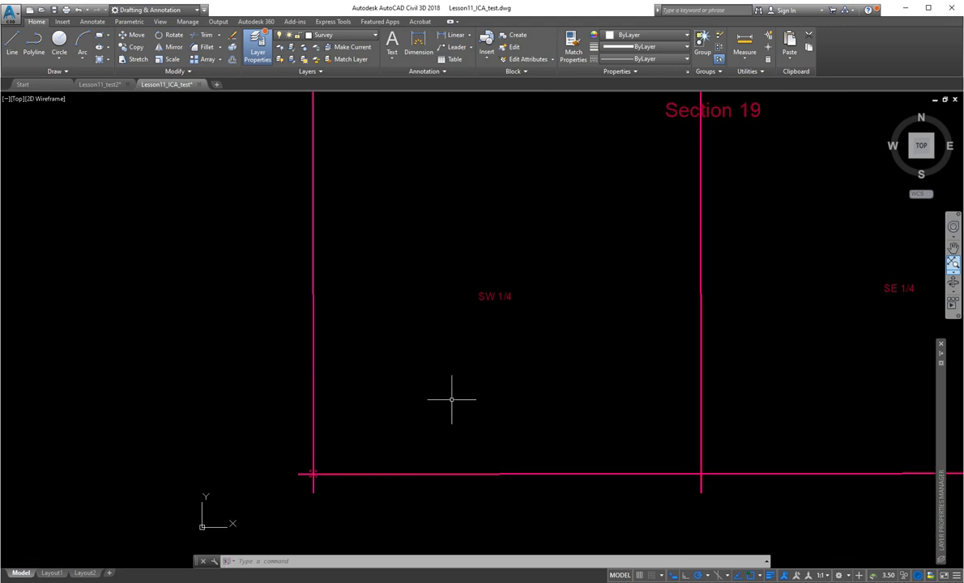
scroll(469, 308, down, 2)
key(alt+Tab)
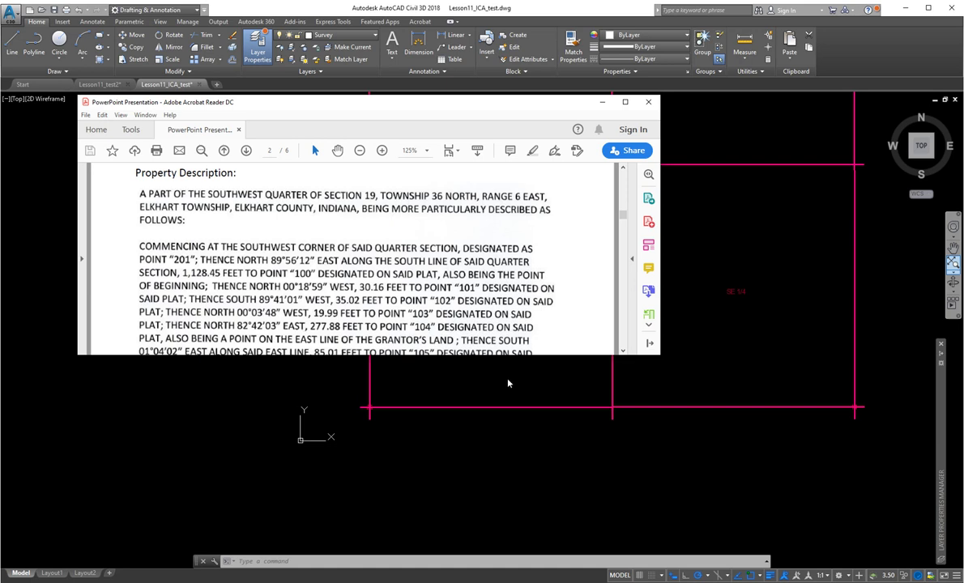
click(474, 359)
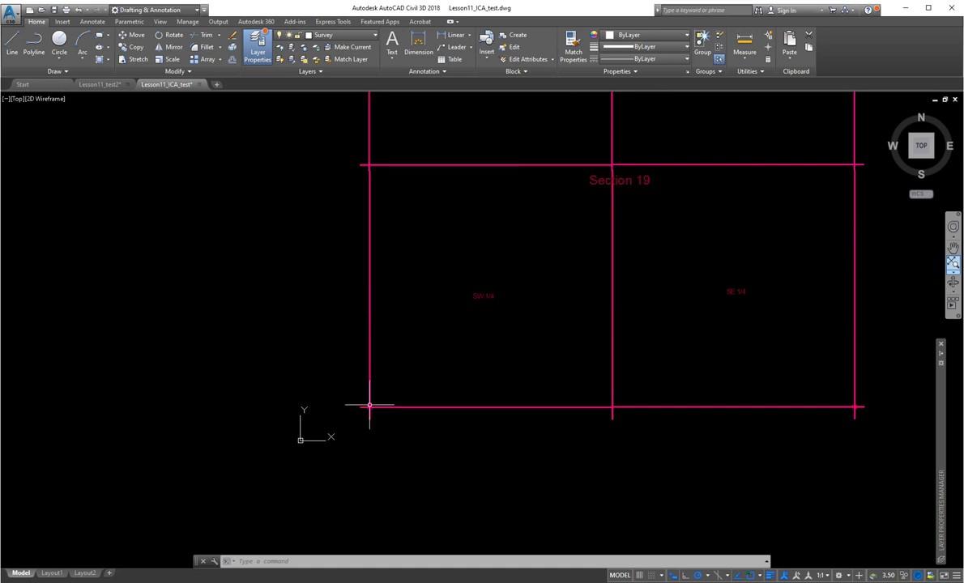
Examine the corner marker between sections 24, 19, 25 and 30, and compare it with the property description's commencing point "201"
scroll(366, 403, up, 4)
scroll(366, 403, up, 10)
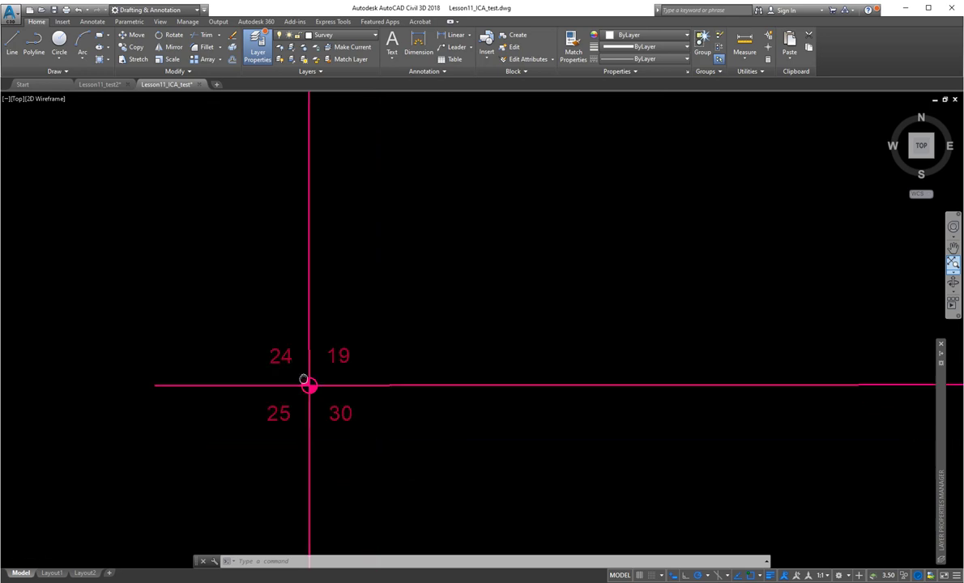
scroll(296, 389, up, 4)
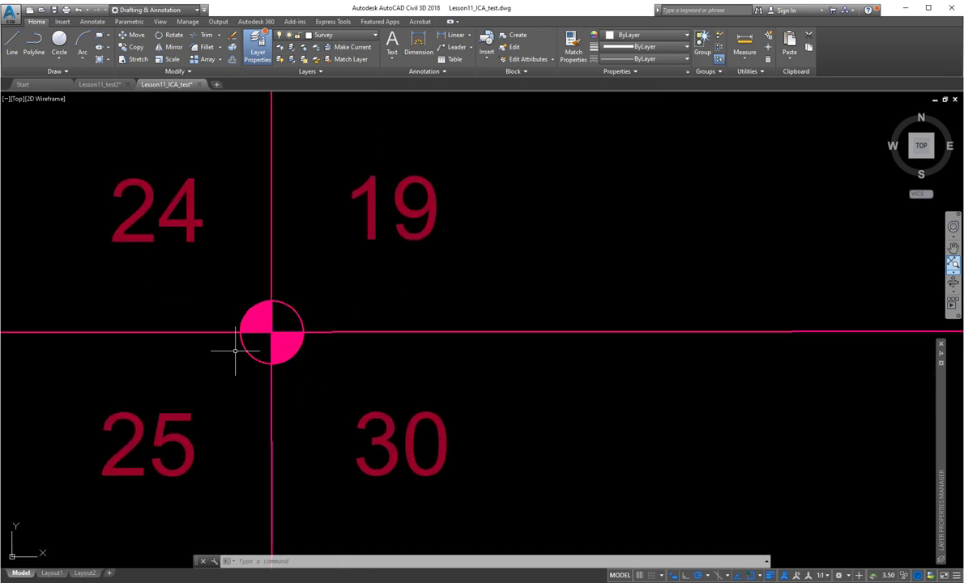
scroll(235, 352, up, 5)
middle_drag(344, 323, 312, 398)
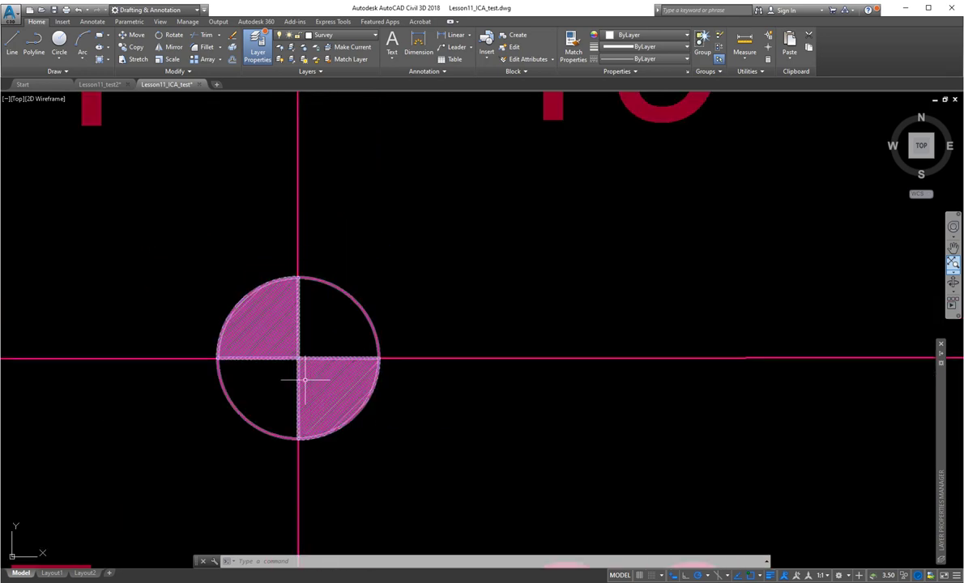
scroll(318, 365, down, 3)
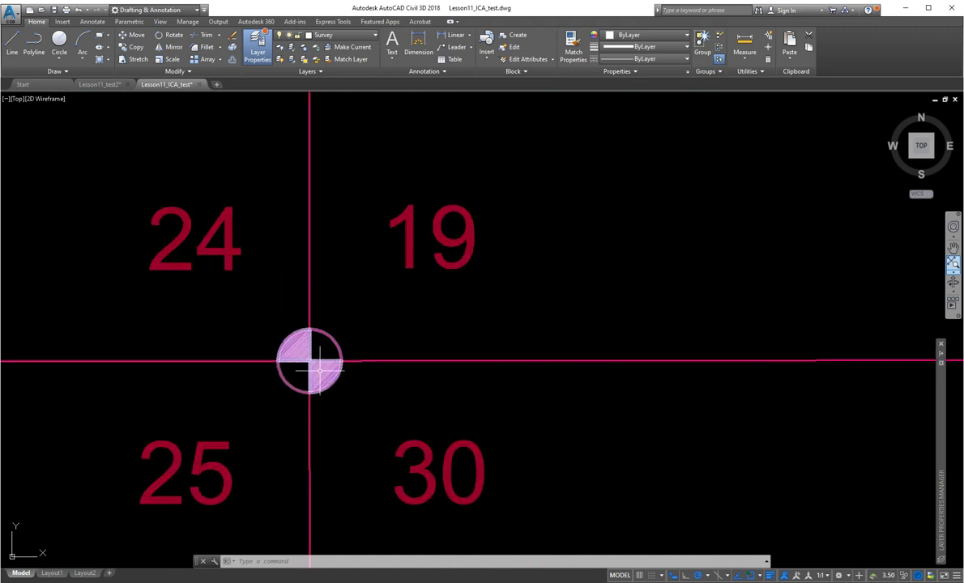
scroll(322, 364, up, 4)
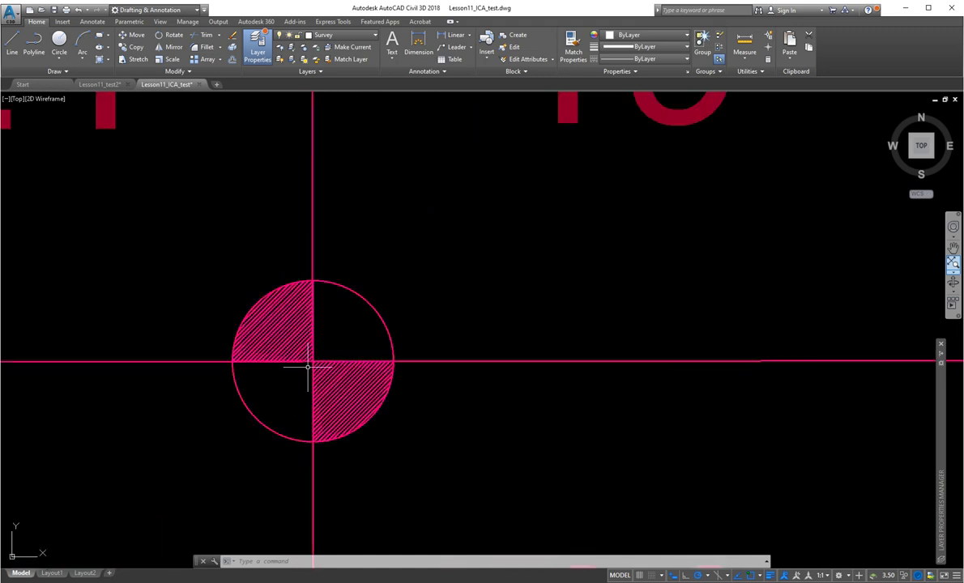
middle_drag(341, 333, 323, 382)
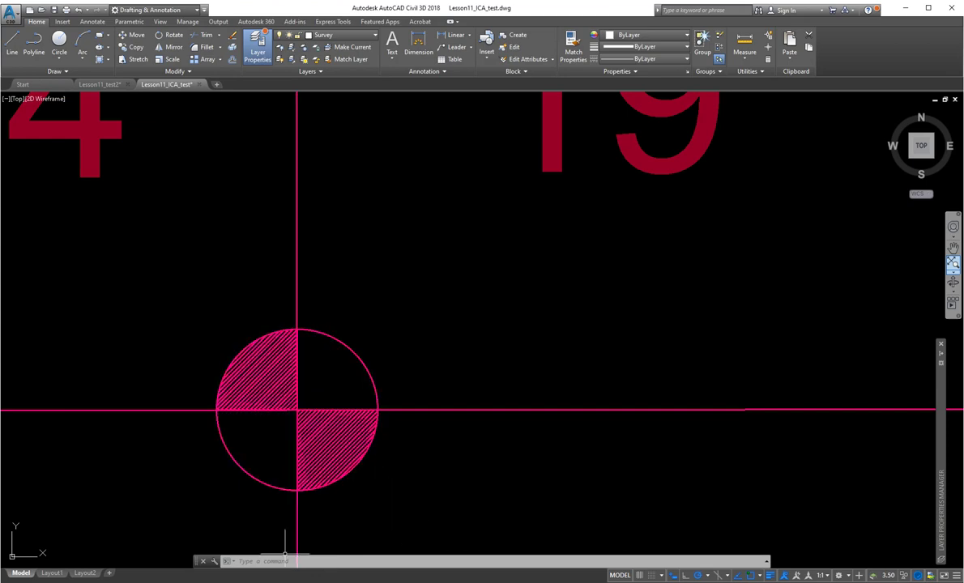
key(alt+Tab)
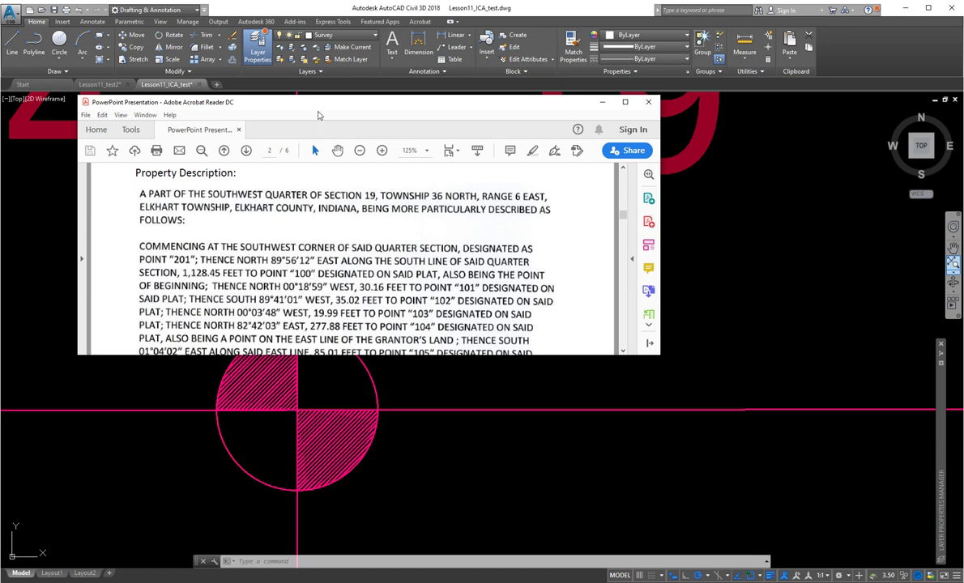
drag(319, 105, 317, 90)
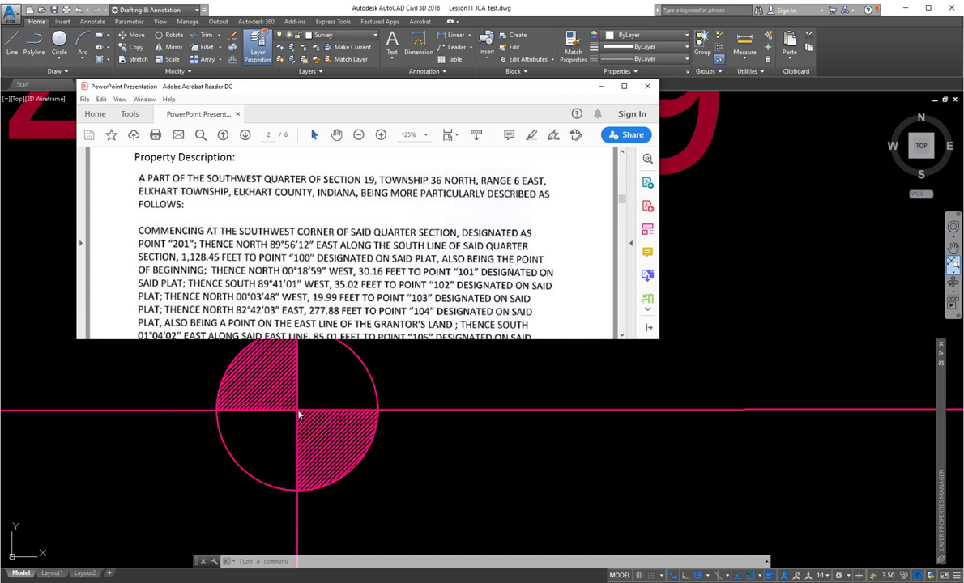
Start a line at the center of Section 19's southwest corner marker and enter a relative distance of 1128.45
scroll(297, 413, up, 5)
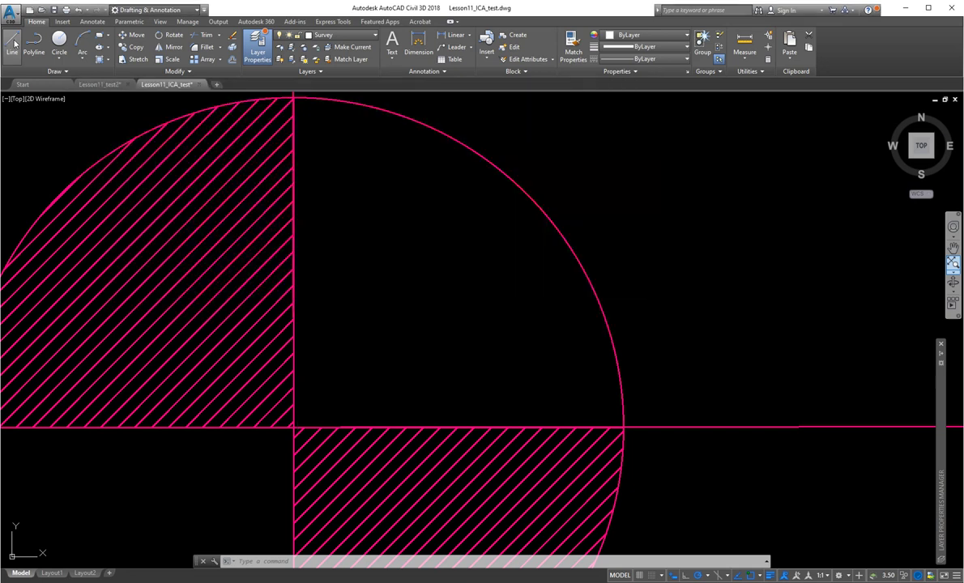
click(13, 44)
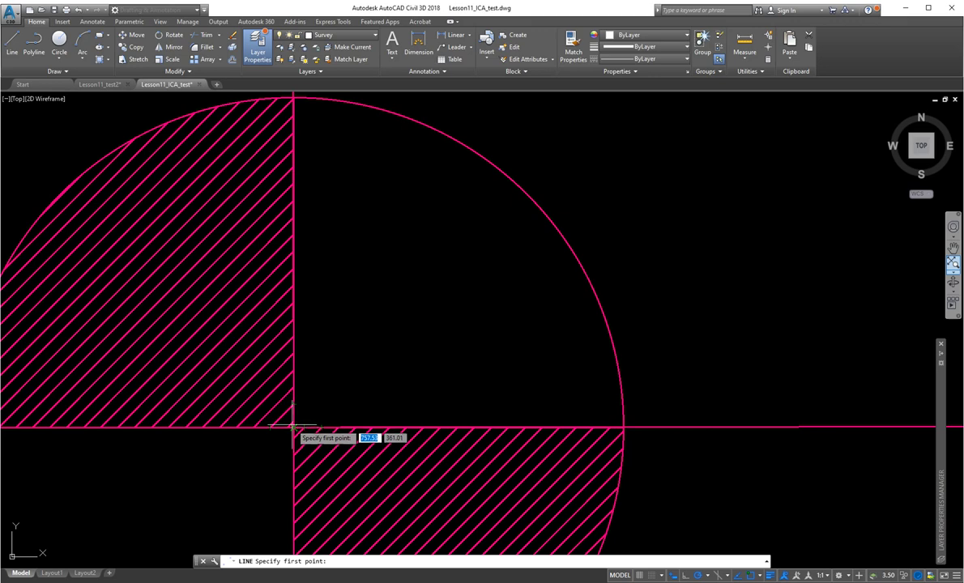
scroll(295, 428, up, 2)
scroll(287, 438, up, 3)
scroll(295, 444, up, 2)
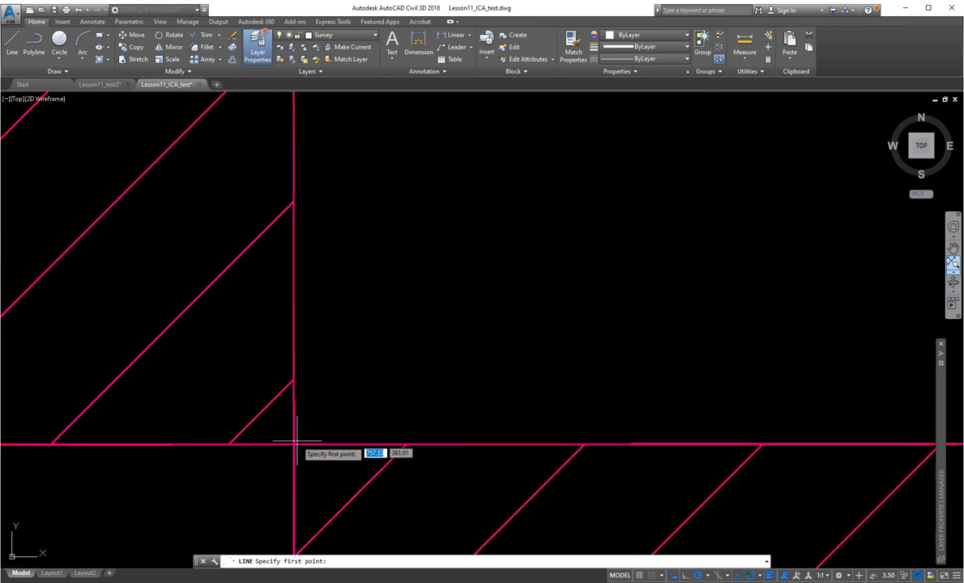
click(293, 444)
scroll(381, 399, down, 5)
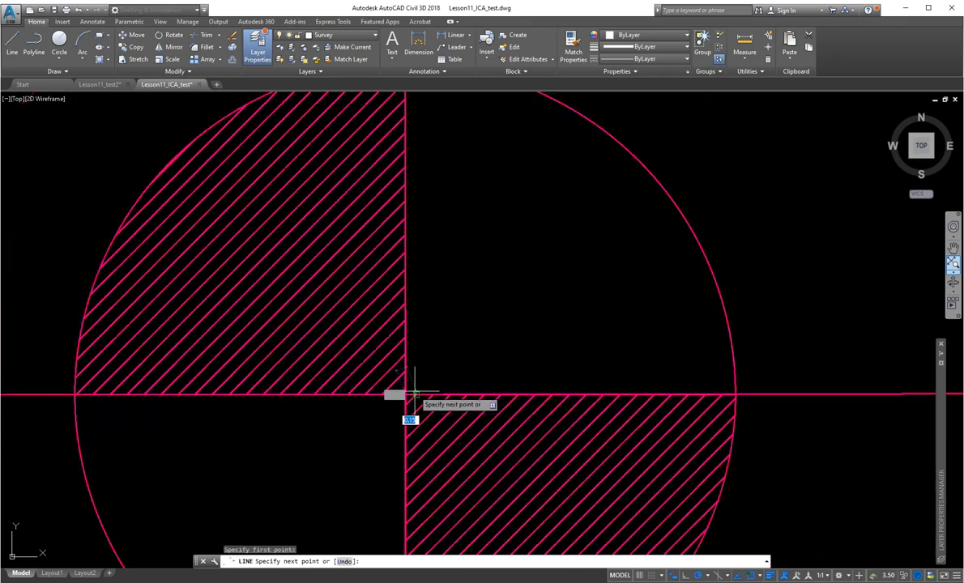
middle_drag(607, 421, 376, 410)
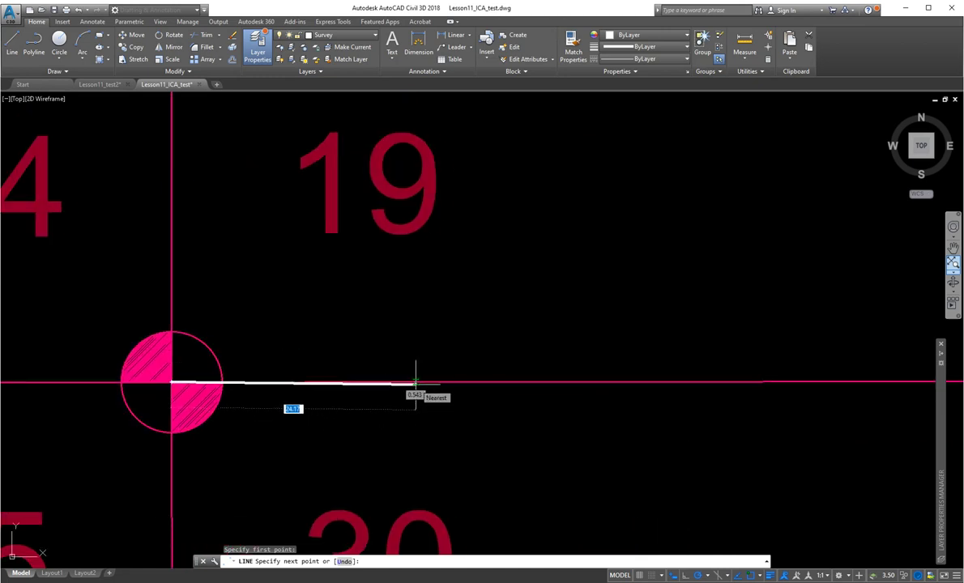
text(1)
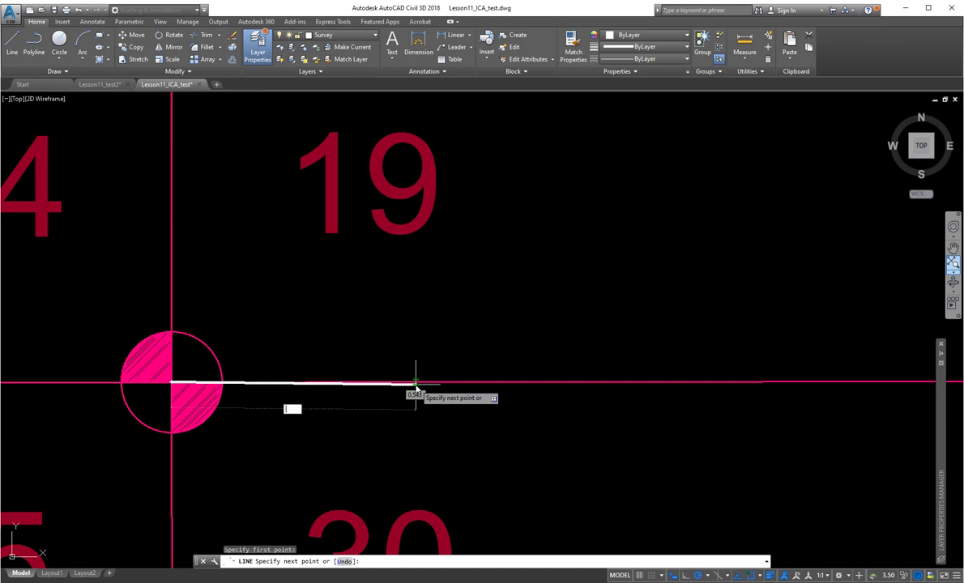
text(@)
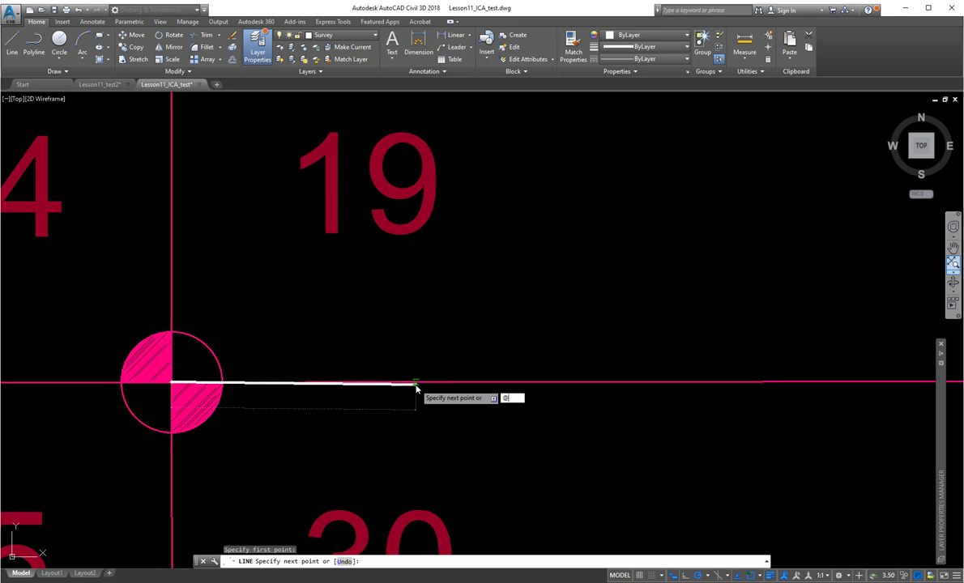
text(1128.45)
key(Tab)
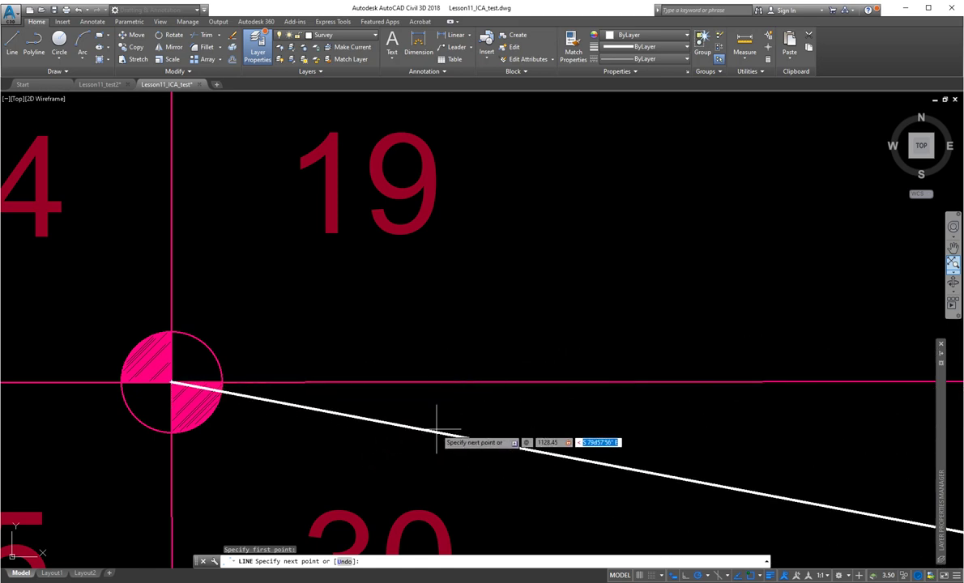
Check the first call in the property description and draw the segment along the south section line, 1128.45 long at bearing N89d56'12"E
scroll(451, 377, down, 8)
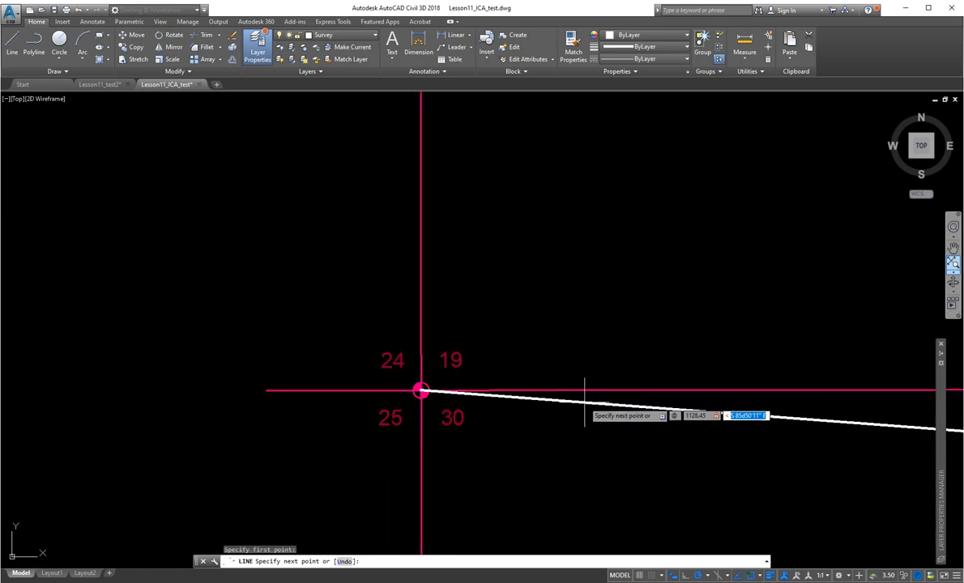
middle_drag(596, 410, 284, 387)
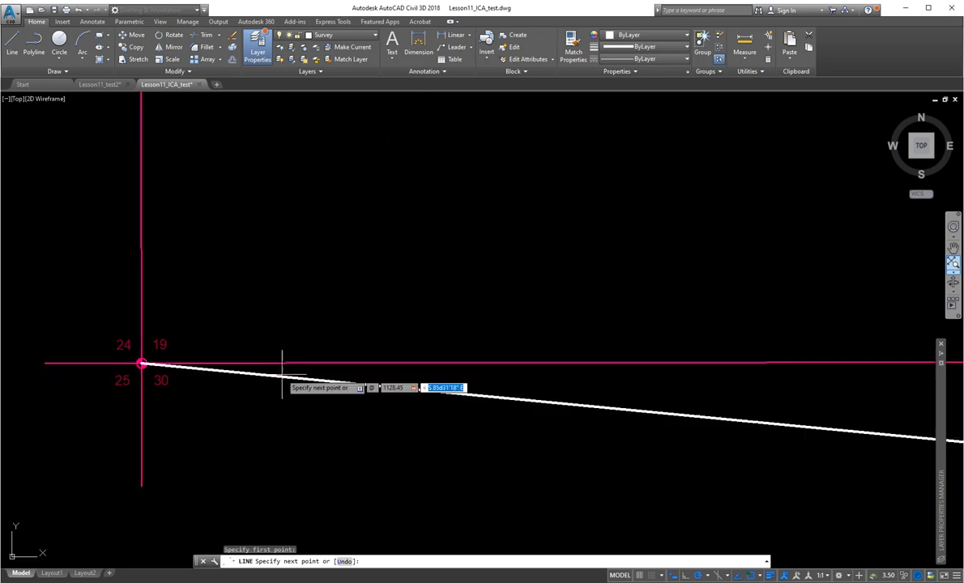
scroll(295, 377, down, 4)
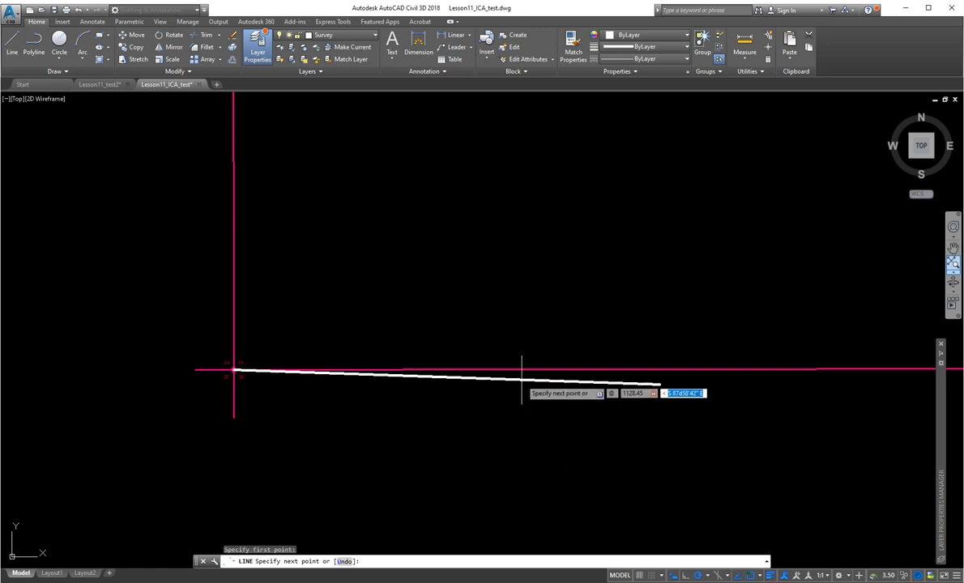
scroll(552, 387, up, 2)
scroll(555, 386, up, 1)
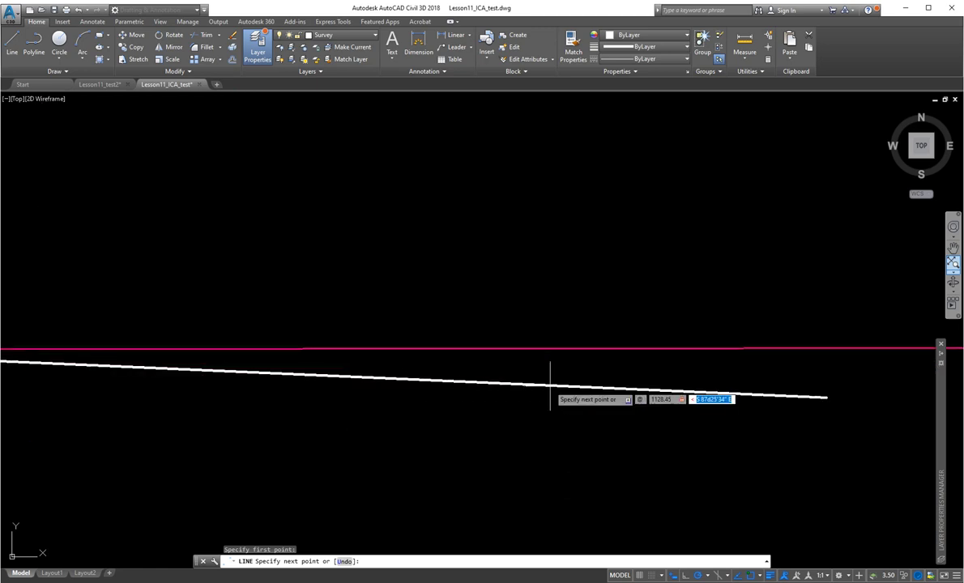
scroll(555, 388, down, 1)
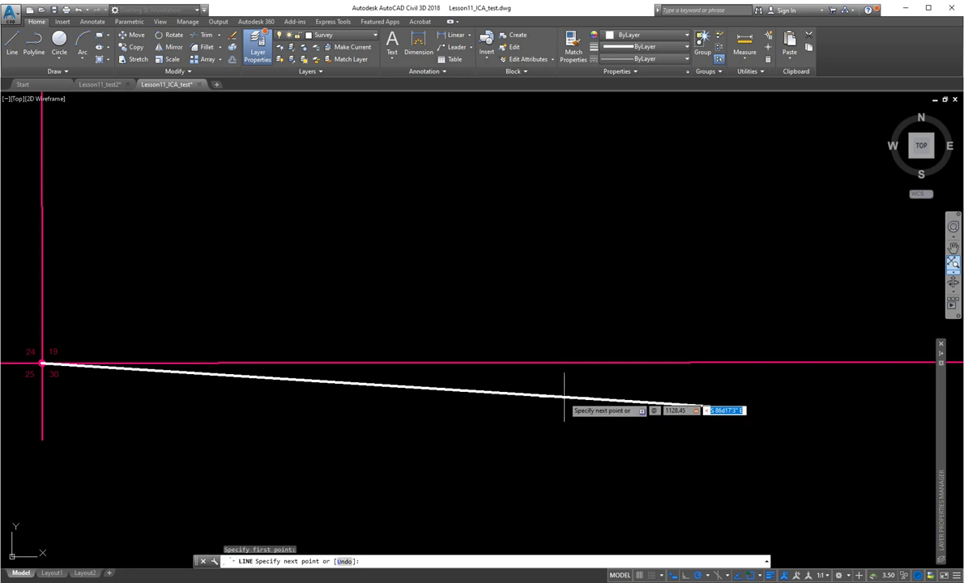
click(180, 581)
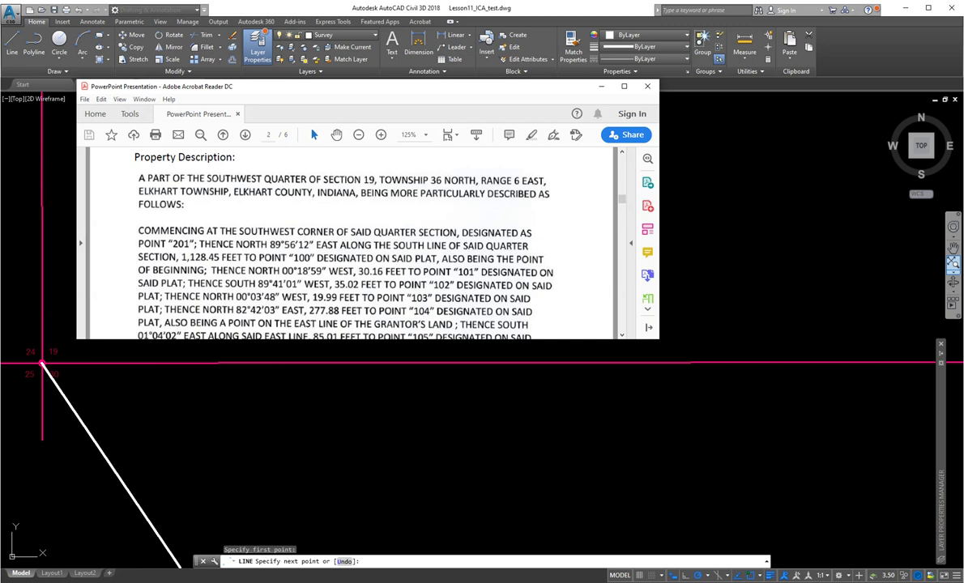
click(200, 461)
text(1128.45)
key(Tab)
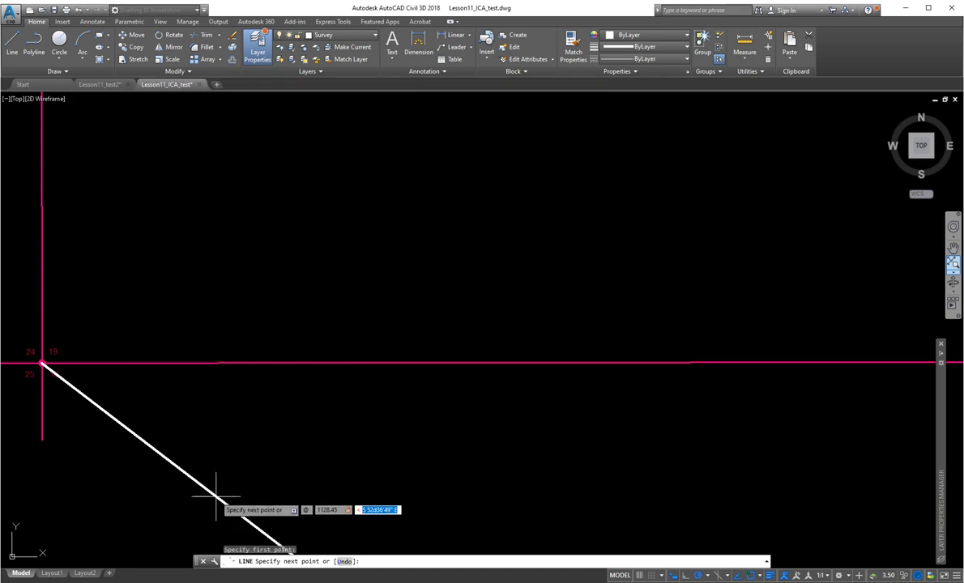
text(n)
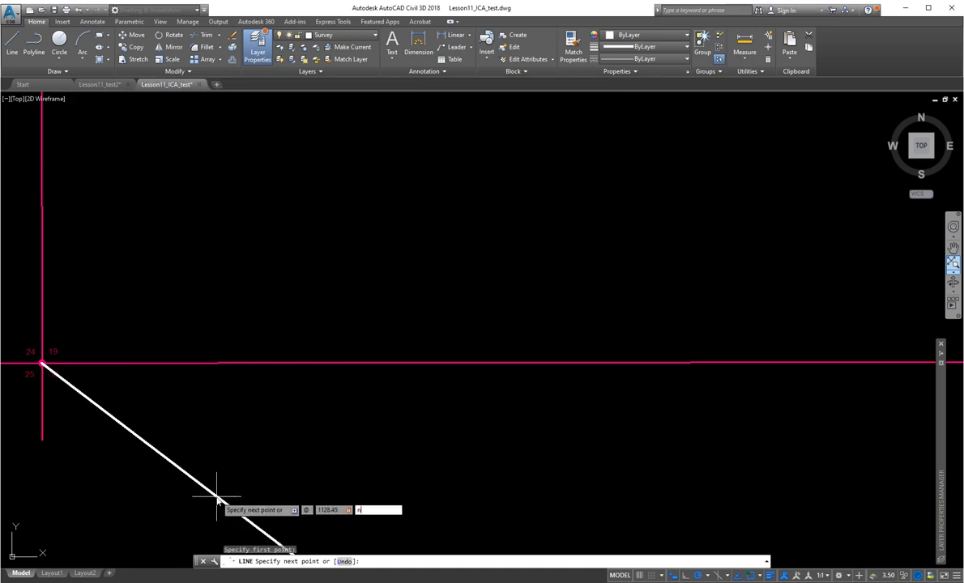
text(89d56'12")
key(alt+Tab)
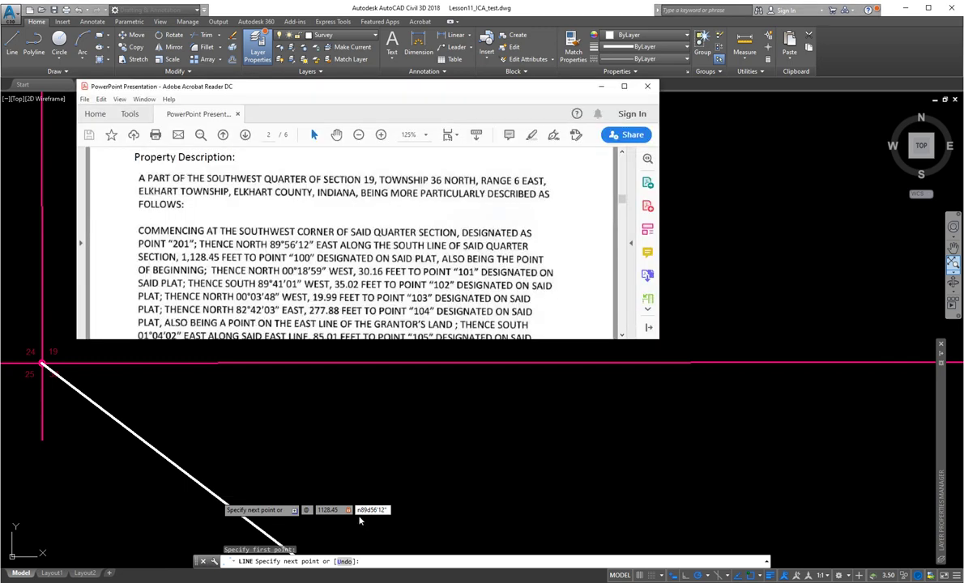
key(alt+Tab)
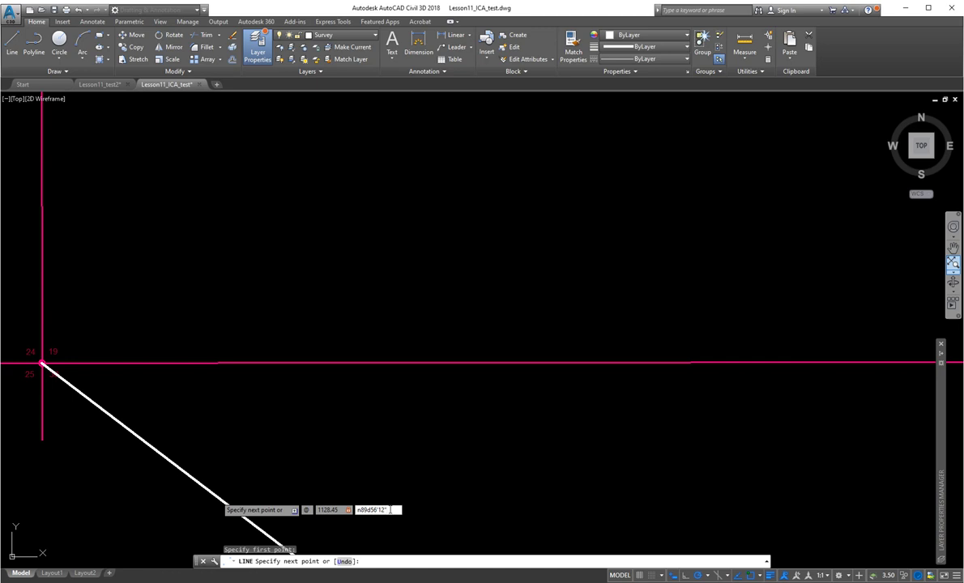
text(e)
key(Return)
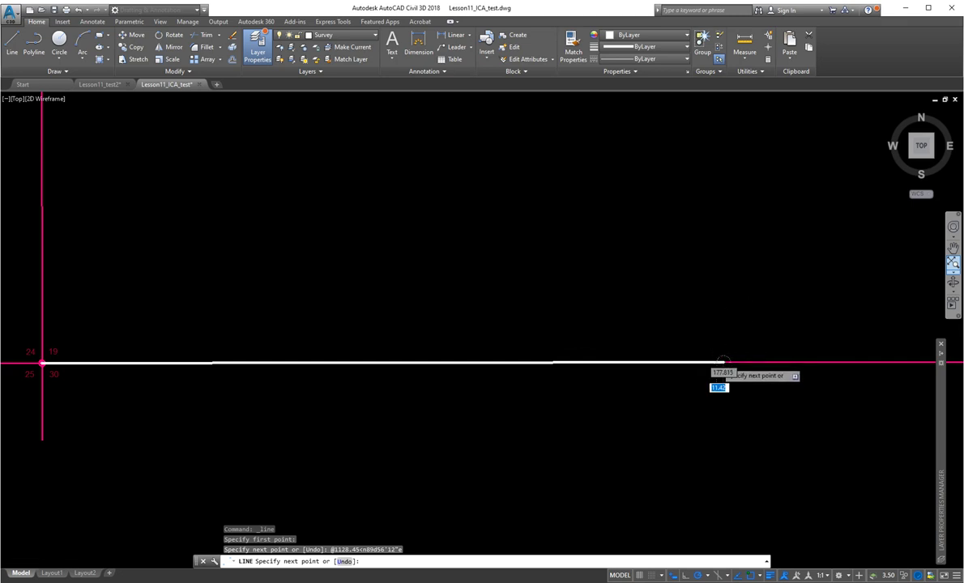
Inspect the new segment's endpoint on the south section line and return to the property description for the next call
scroll(713, 369, up, 4)
mouse_move(776, 456)
middle_down()
mouse_move(751, 439)
mouse_move(275, 387)
middle_up()
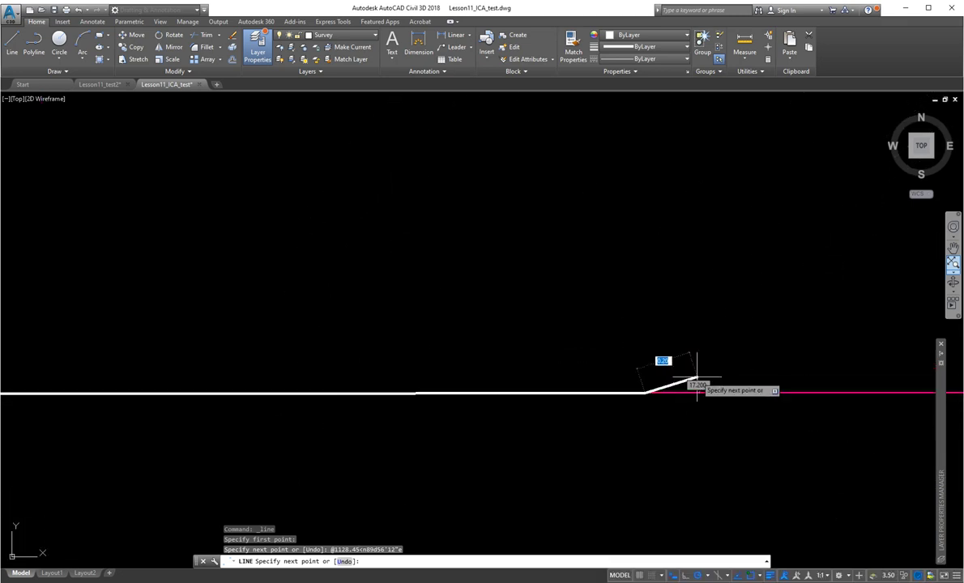
scroll(704, 340, down, 6)
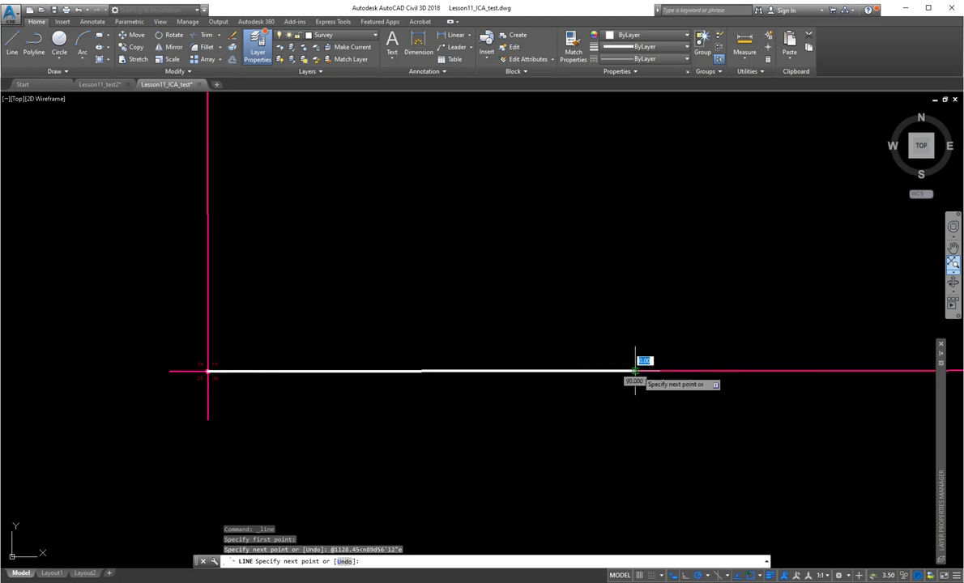
scroll(634, 371, up, 2)
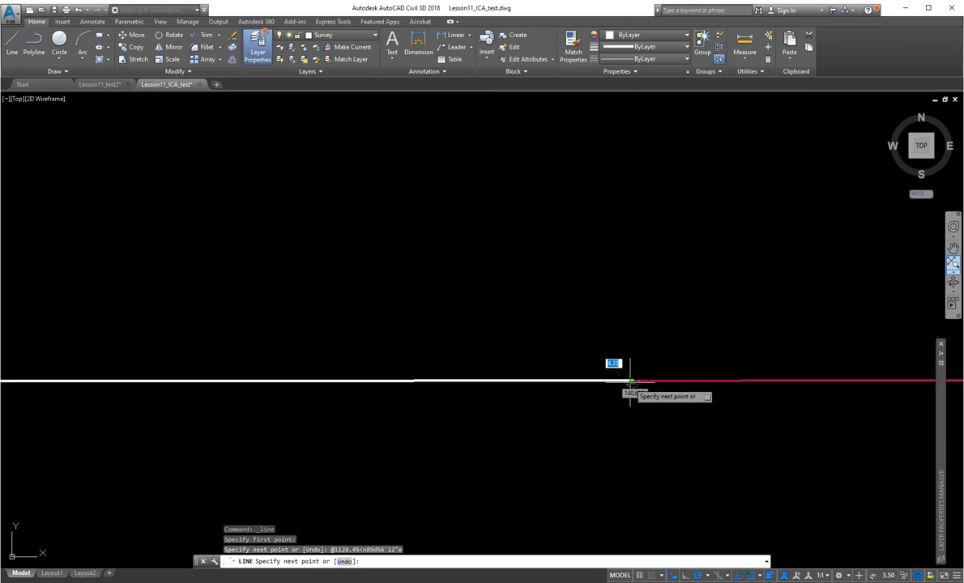
scroll(632, 371, down, 2)
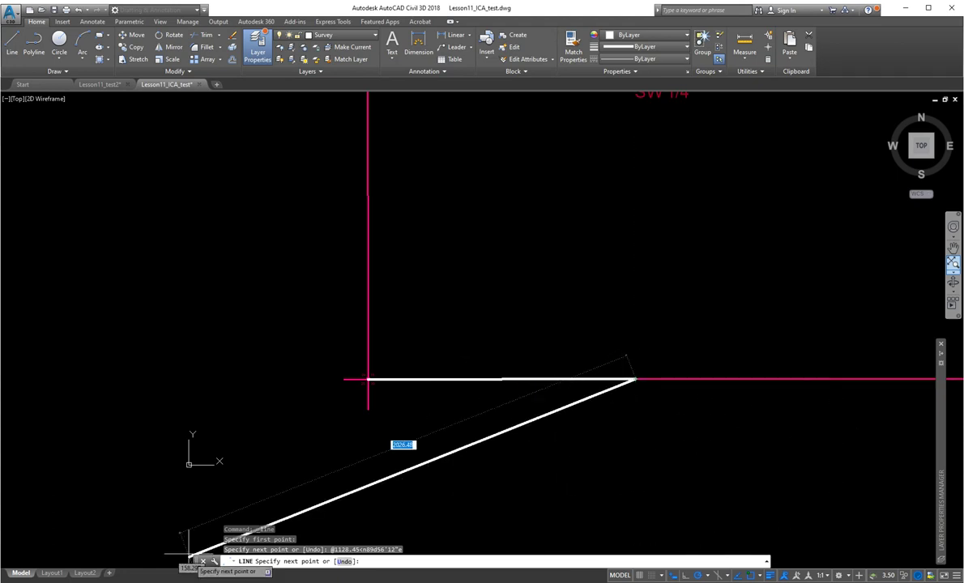
key(alt+Tab)
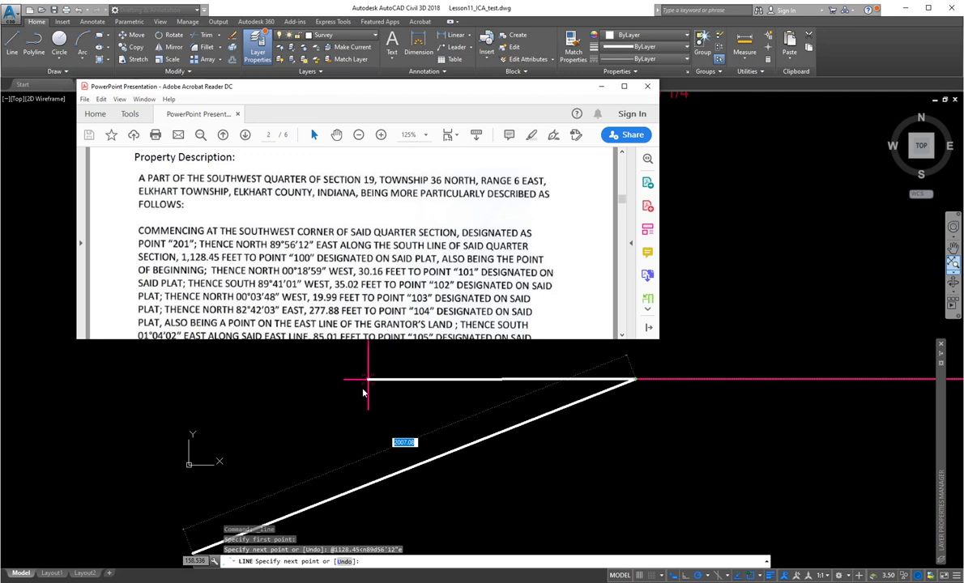
Inspect both ends of the first segment along the south section line and check the description's call to point "101"
scroll(369, 387, up, 3)
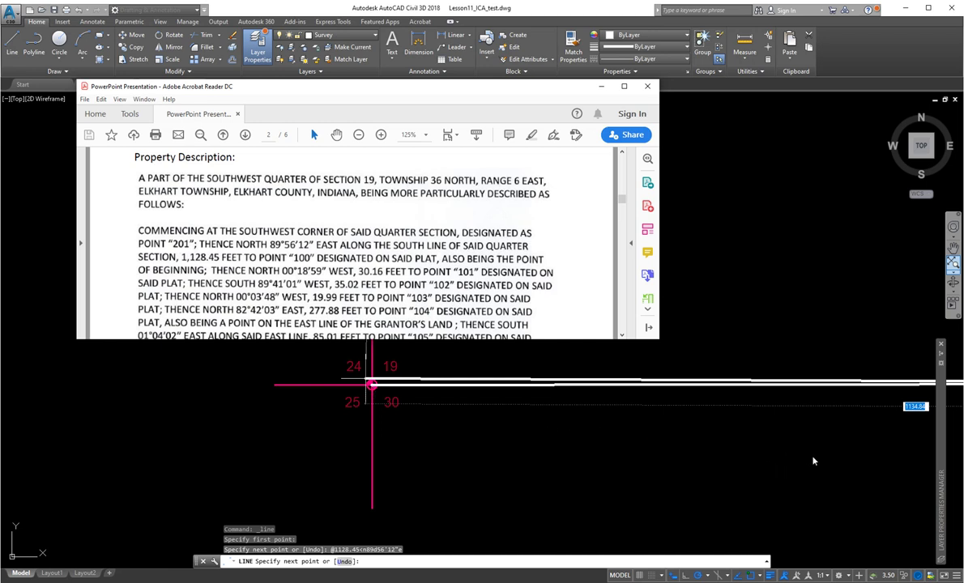
key(alt+Tab)
middle_drag(810, 452, 465, 444)
scroll(526, 417, down, 3)
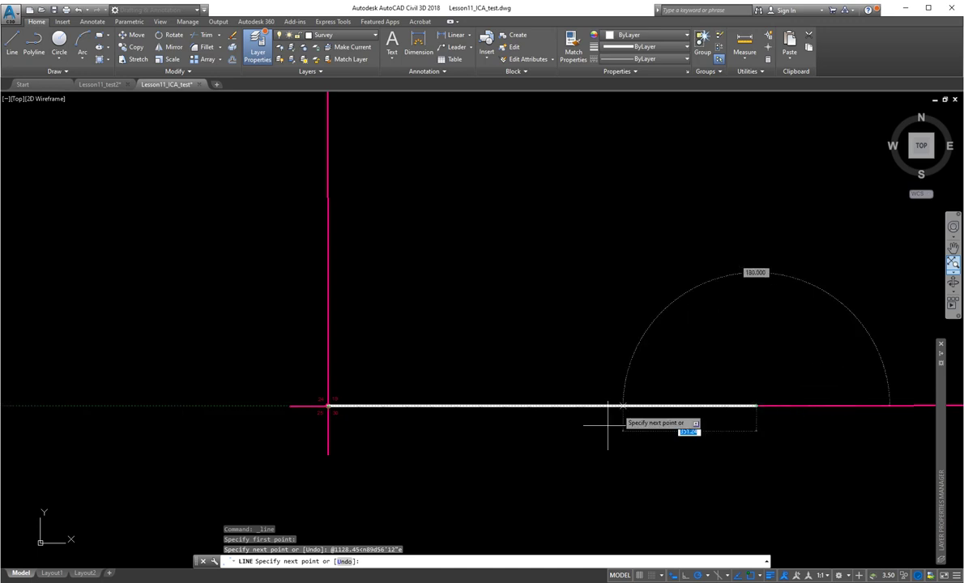
key(alt+Tab)
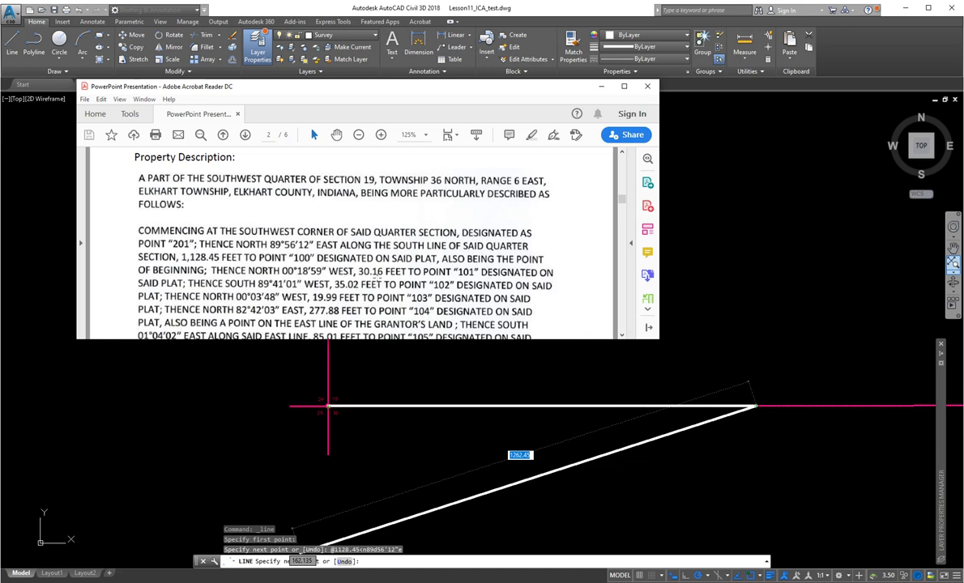
click(389, 445)
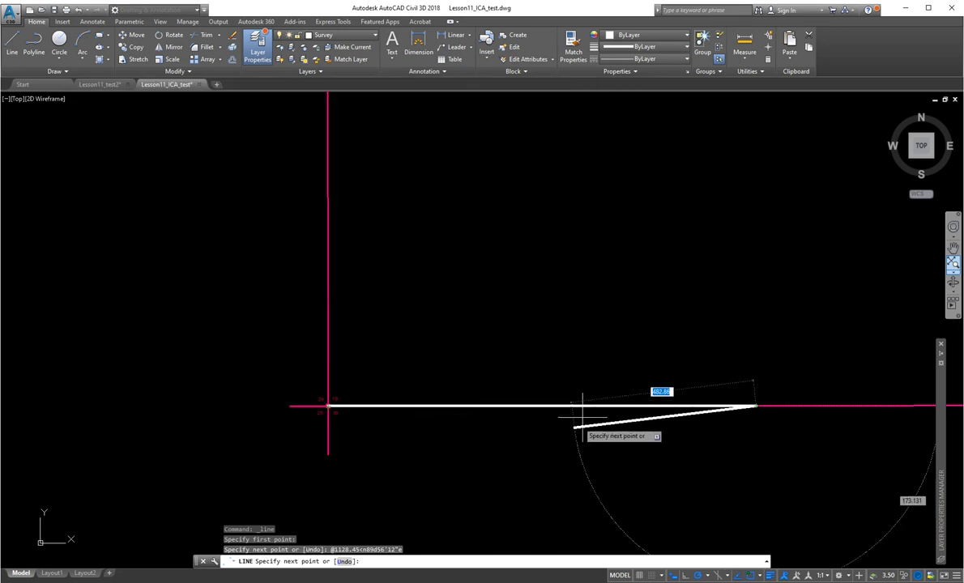
From the east end of the south-line segment, enter a distance of 30.16 for the line's next segment
scroll(760, 350, up, 5)
mouse_move(767, 351)
middle_down()
mouse_move(701, 357)
mouse_move(531, 298)
middle_up()
scroll(496, 393, up, 2)
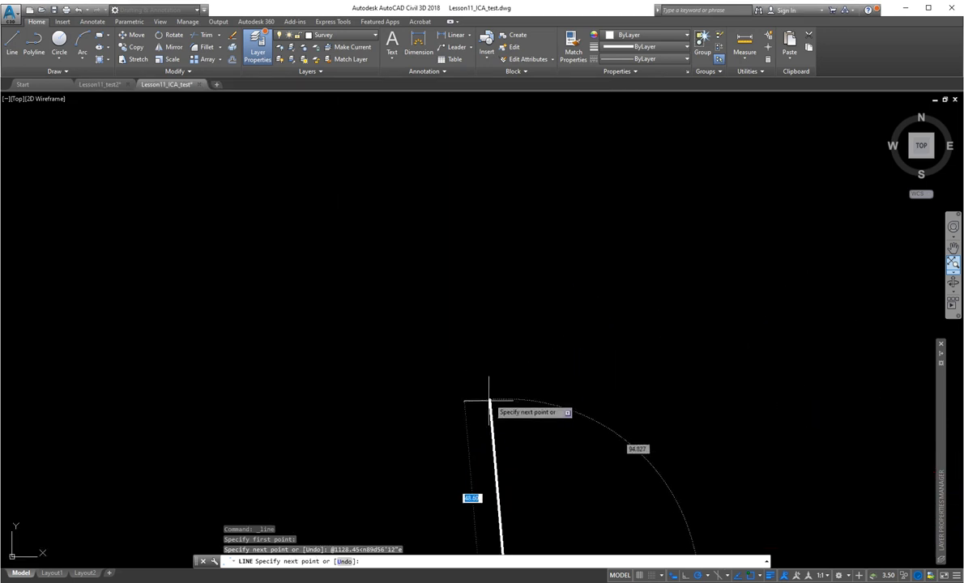
middle_drag(486, 325, 495, 208)
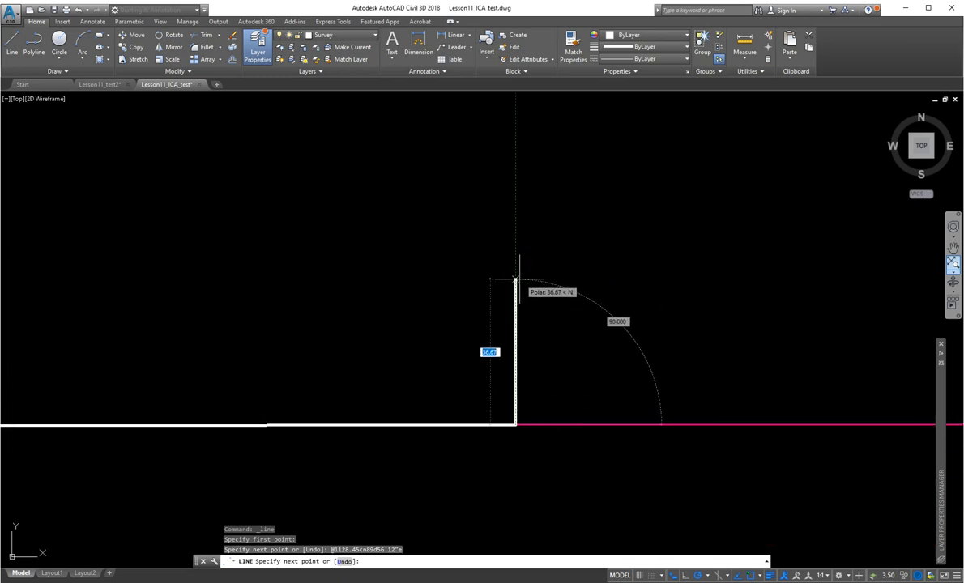
key(F8)
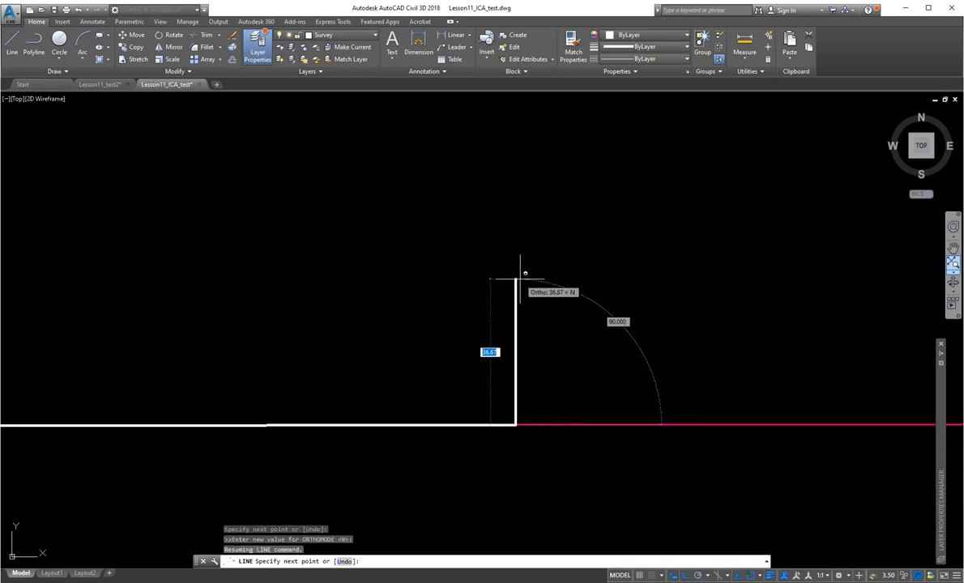
click(516, 278)
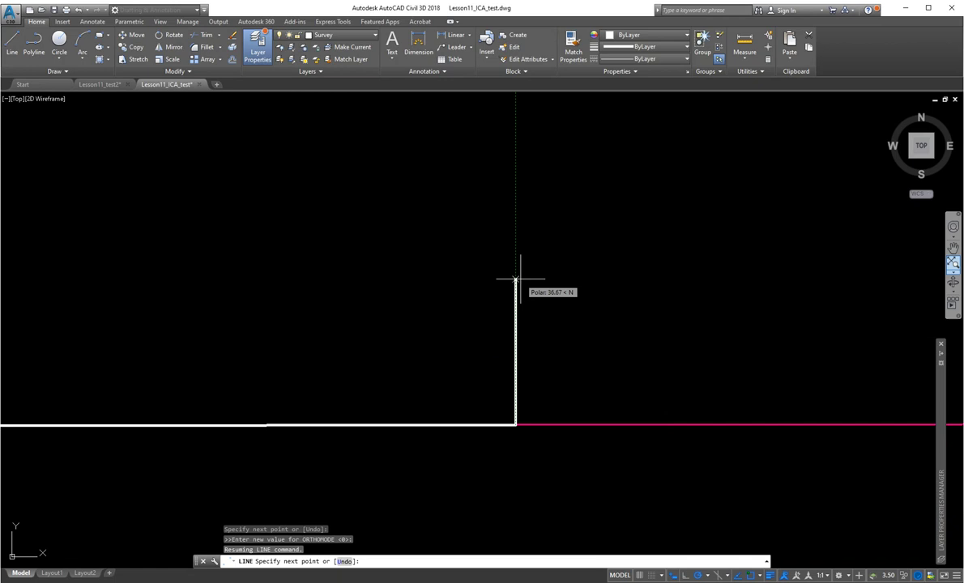
text(30.16)
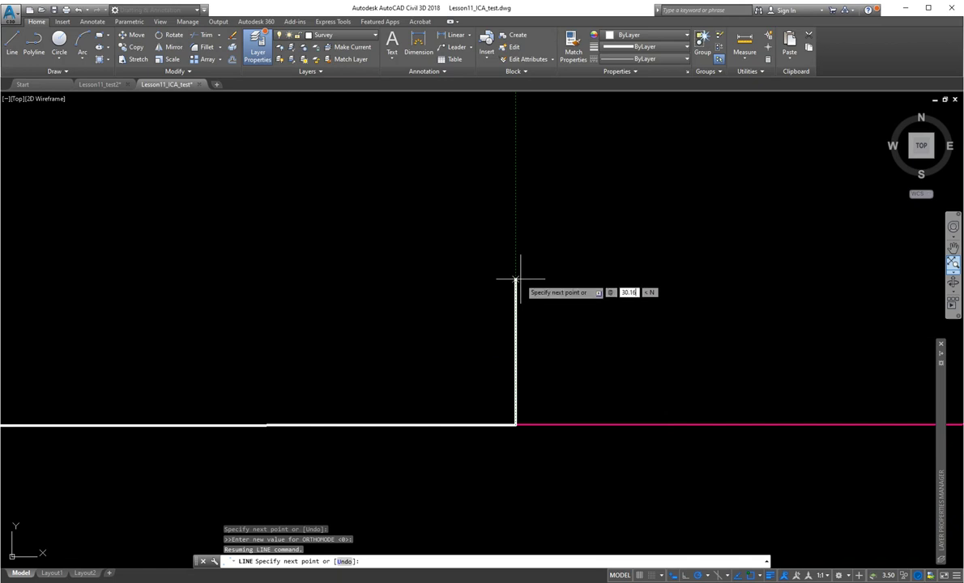
text(<)
key(BackSpace)
key(Tab)
Check the bearing in the property description and complete the segment to point "101" at N0d18'59"W
text(n)
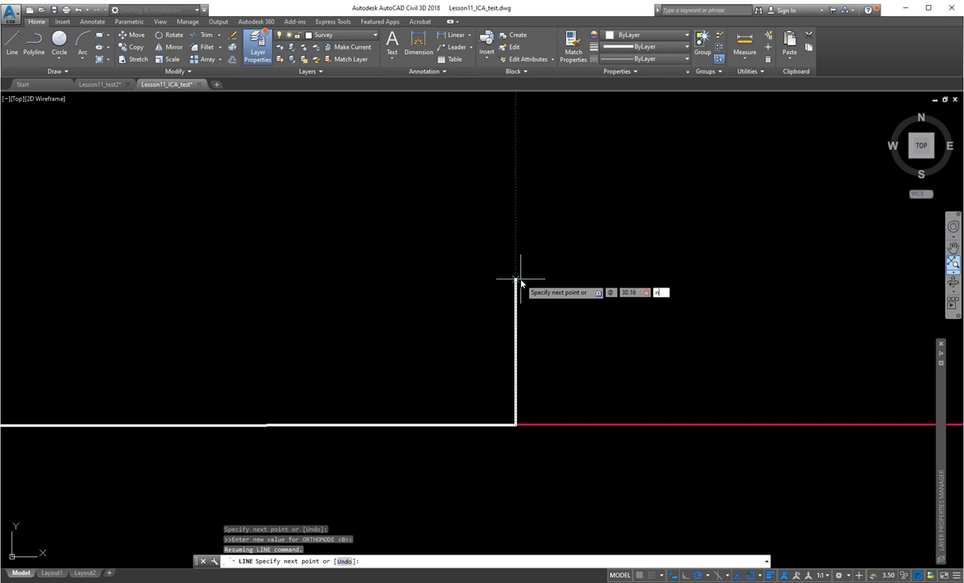
text(0d)
key(alt+Tab)
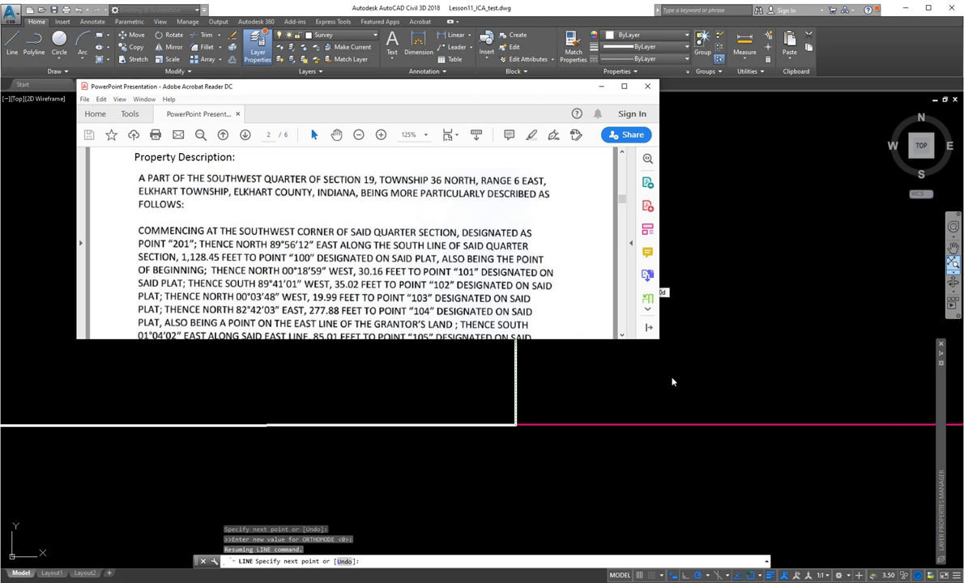
click(613, 378)
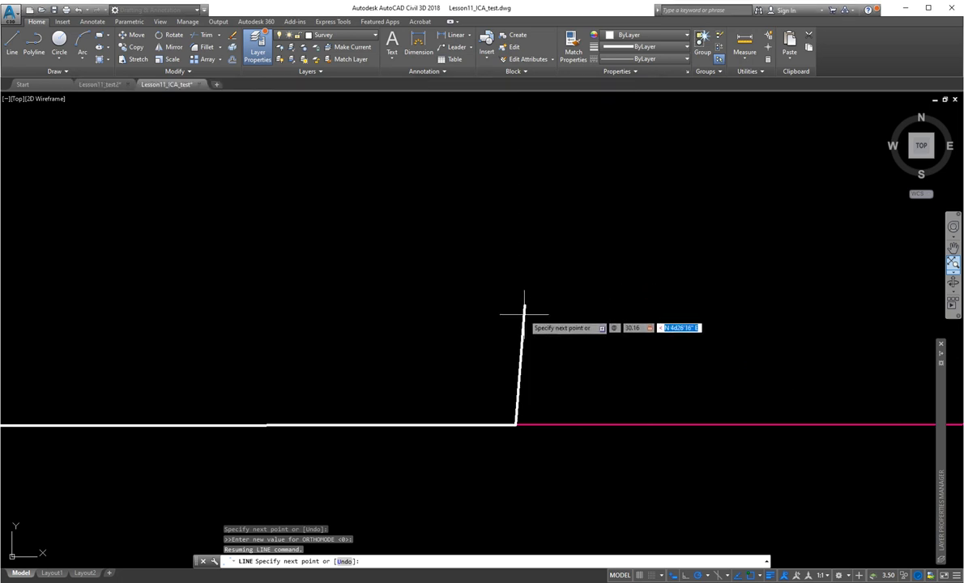
text(n)
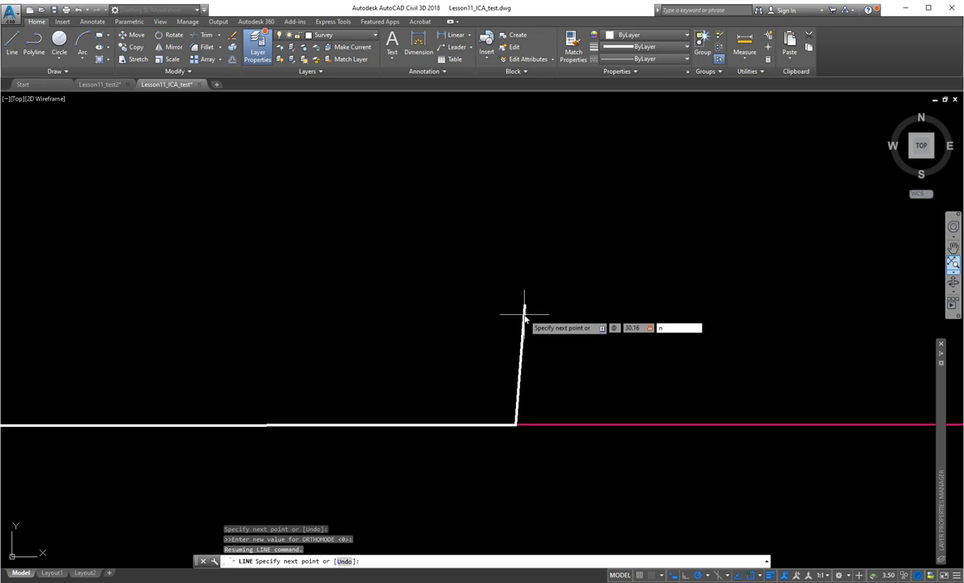
text(0d18'59"w)
key(Return)
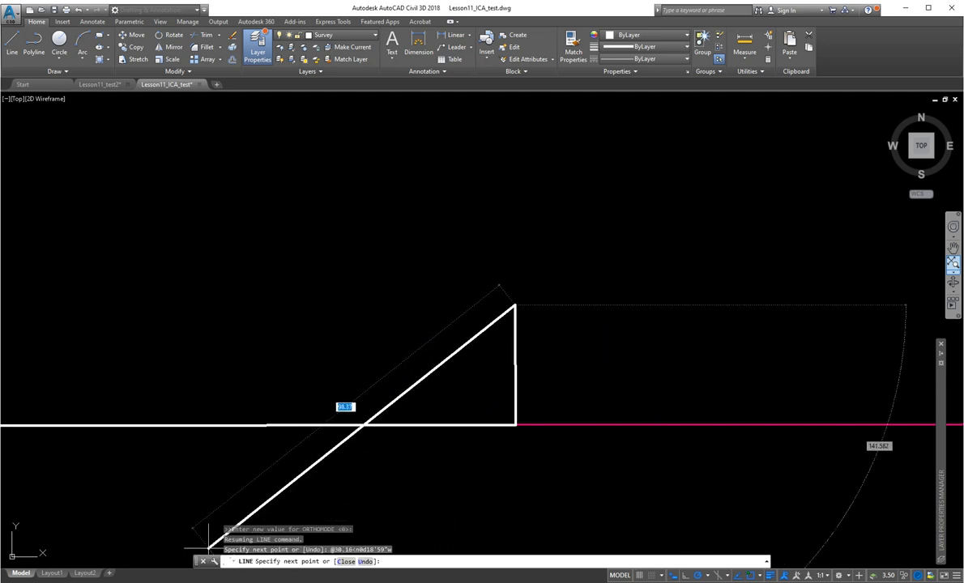
Look up the call to point "102" in the property description and enter a distance of 35.02 for the segment
key(alt+Tab)
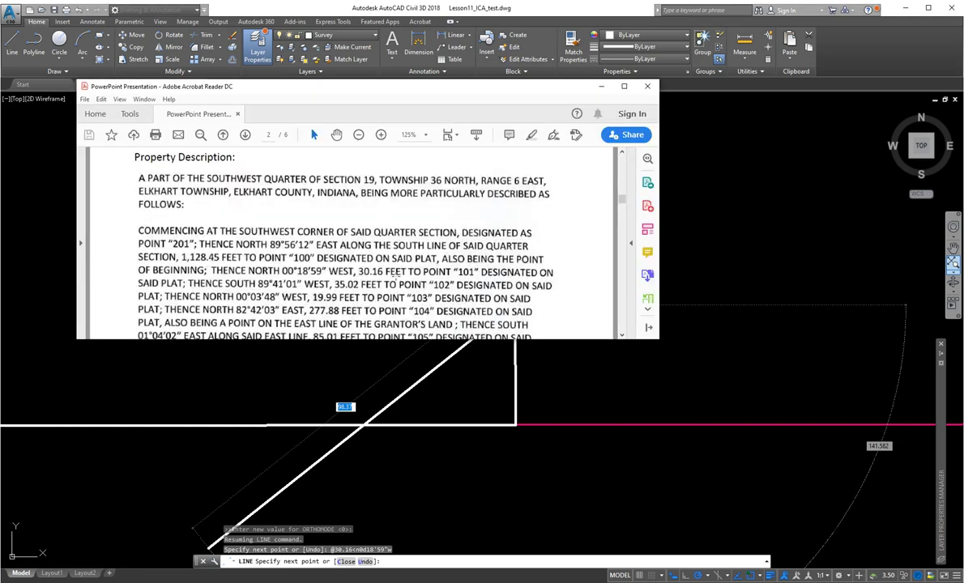
scroll(358, 260, down, 1)
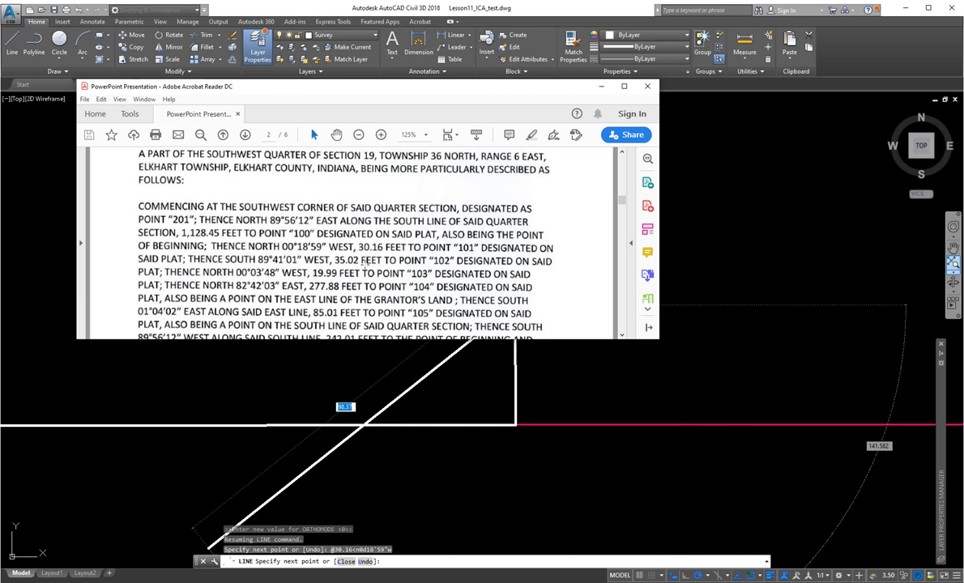
click(366, 380)
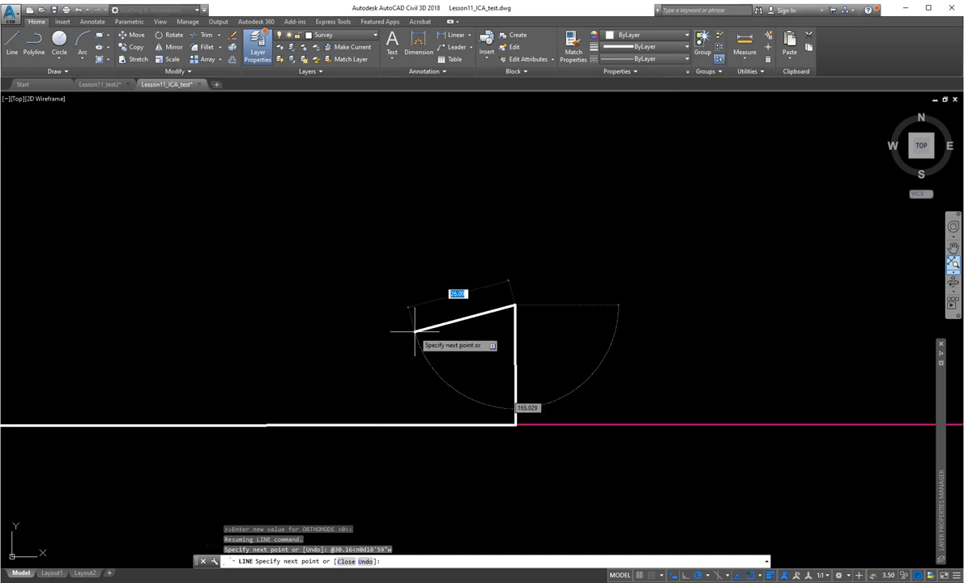
key(F8)
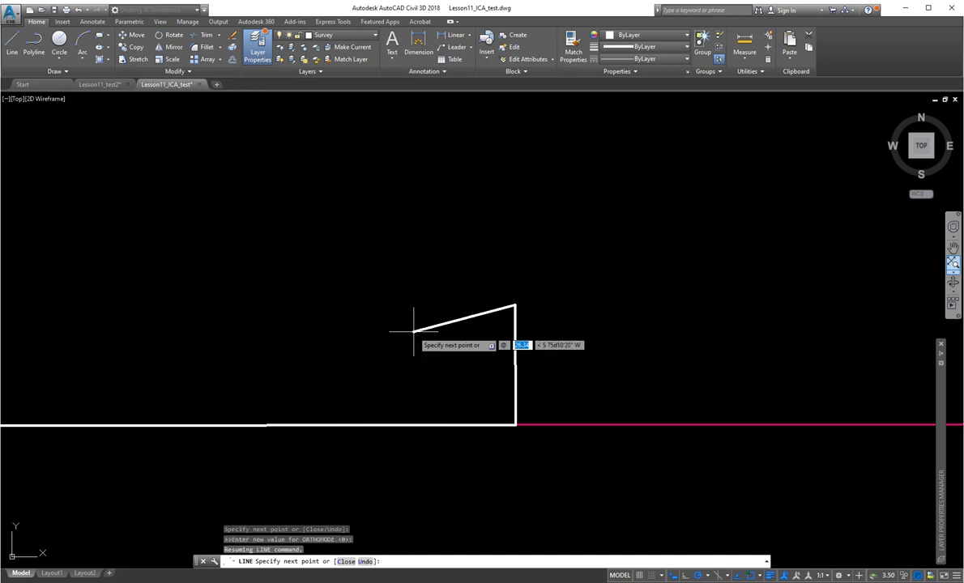
text(35.02)
key(Tab)
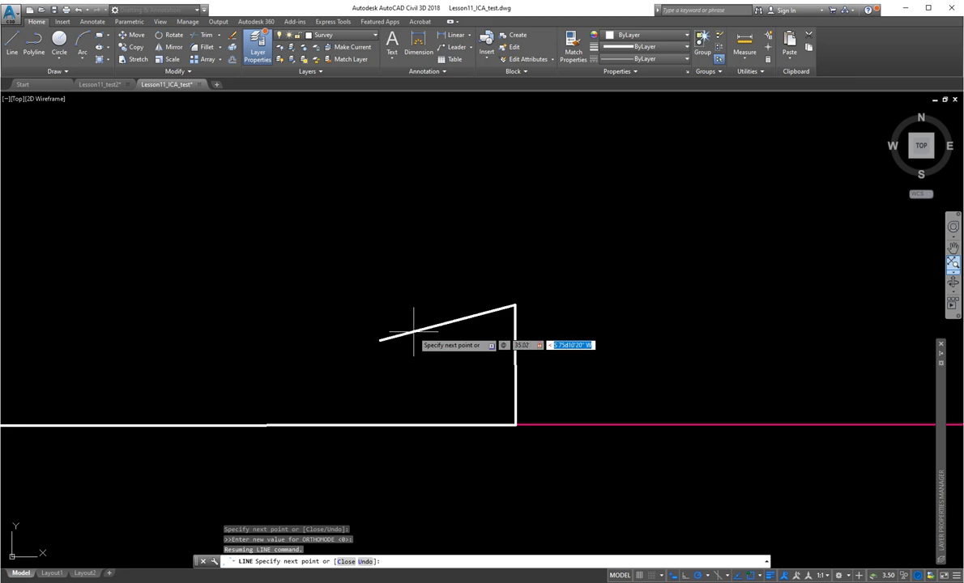
Recheck the call and finish the segment to point "102" at bearing S89d41'01"W
text(s)
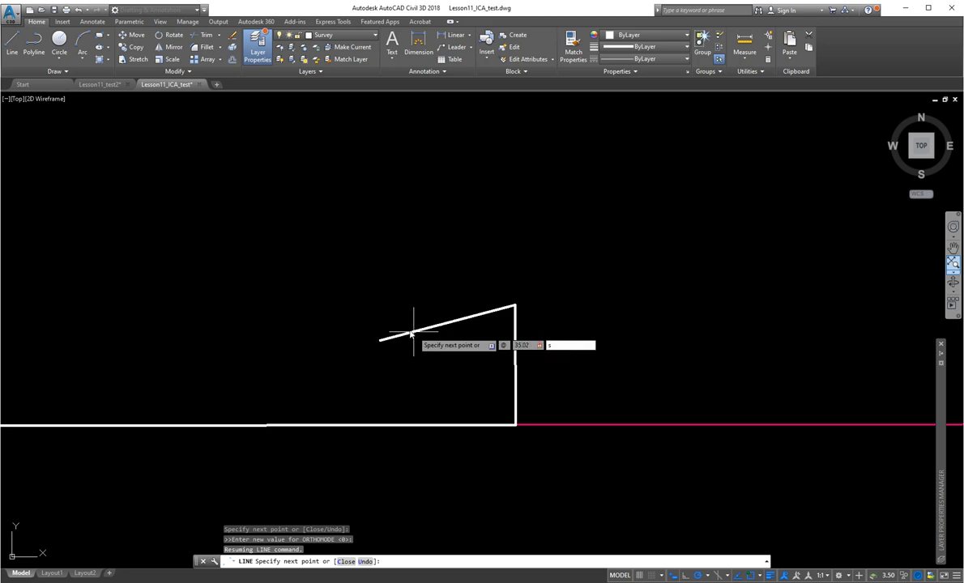
key(alt+Tab)
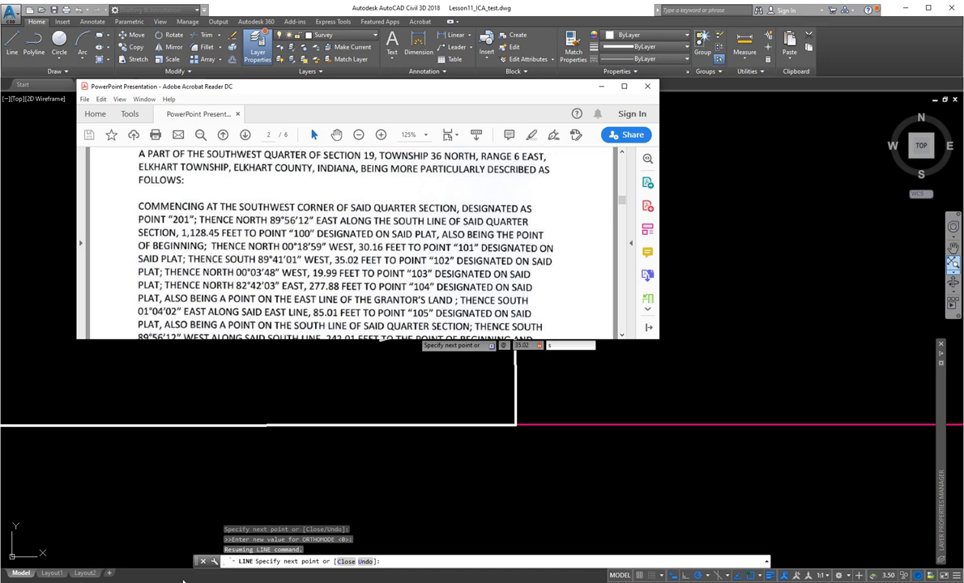
mouse_move(156, 580)
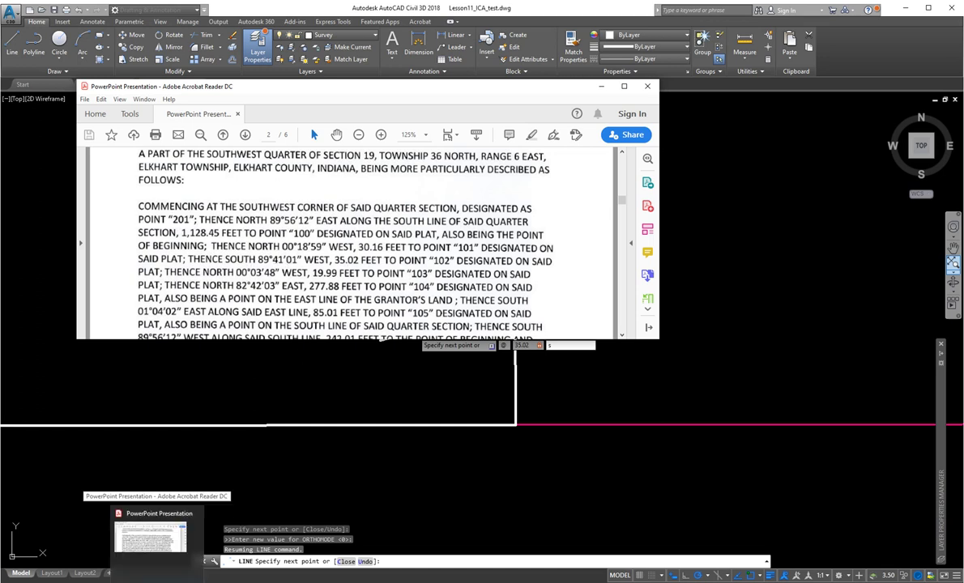
click(252, 448)
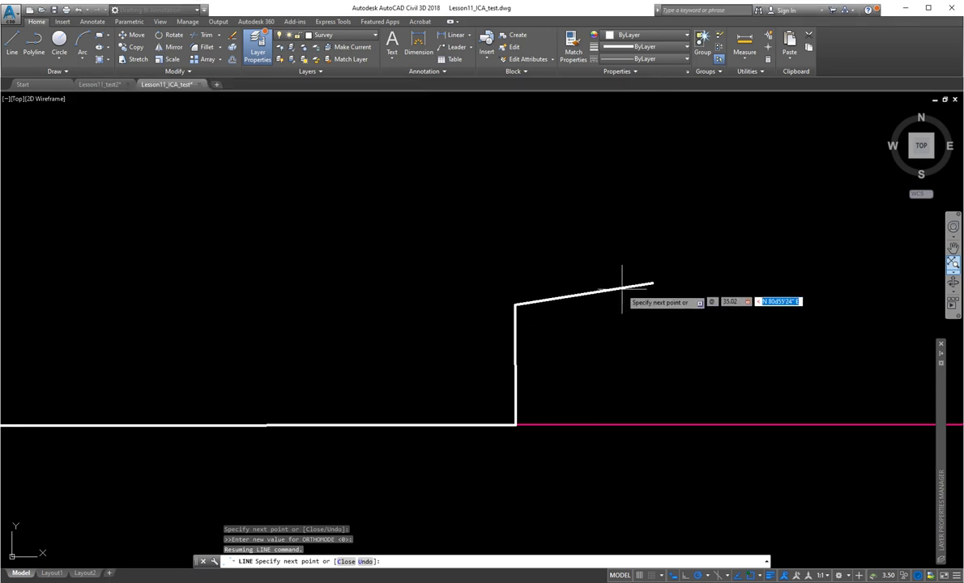
text(s)
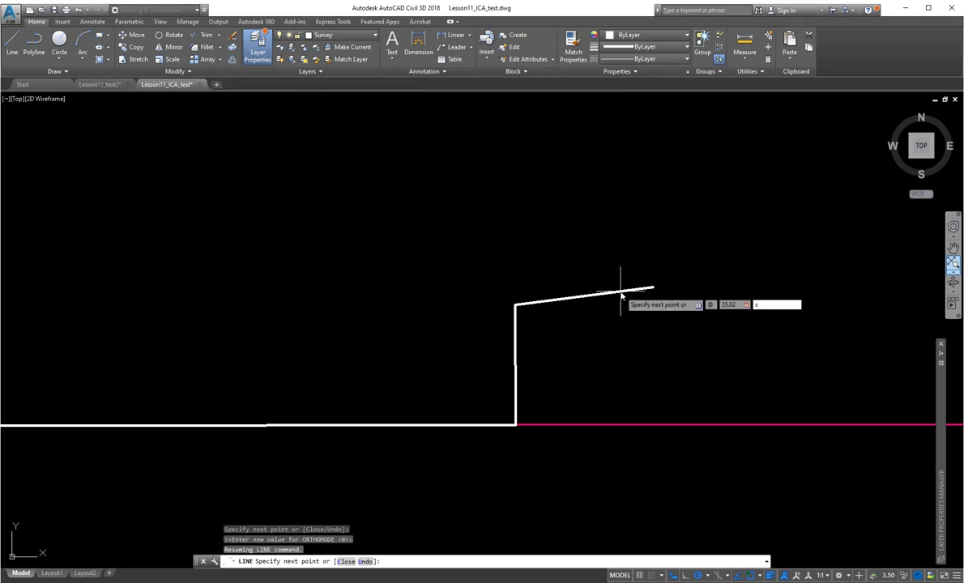
text(89d41'01"w)
key(Return)
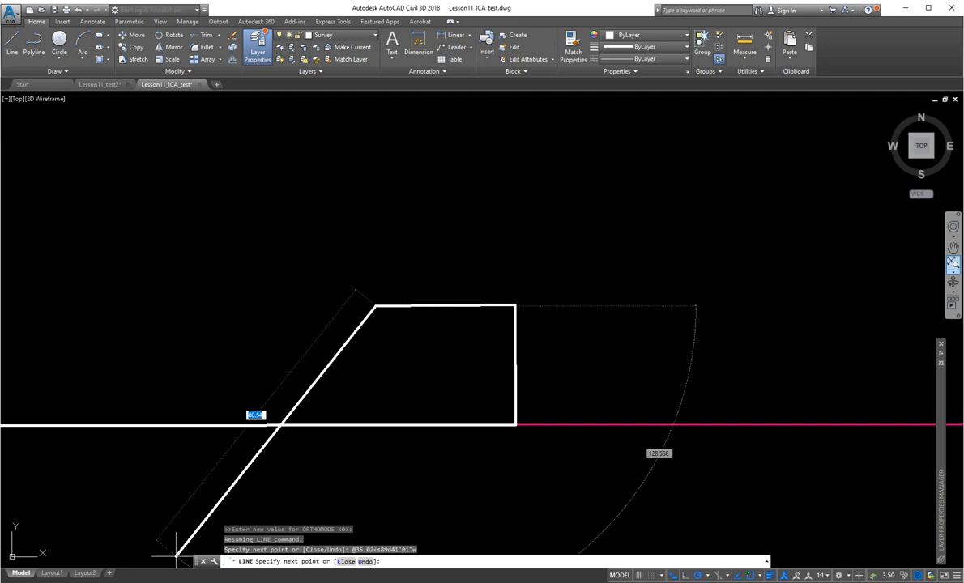
Read the remaining calls from point "103" back to the point of beginning and move the property description window off the drawing
key(alt+Tab)
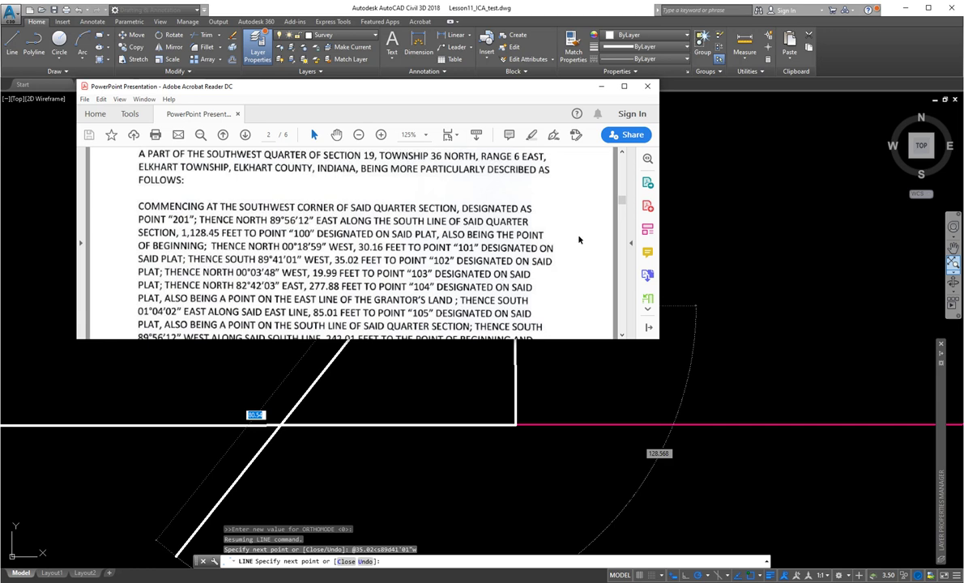
scroll(510, 224, down, 1)
scroll(544, 241, down, 1)
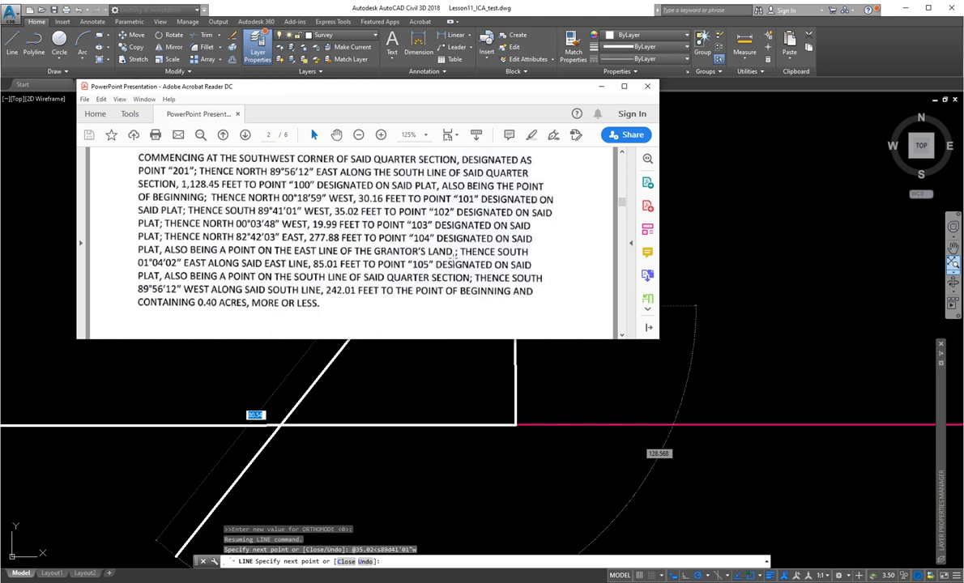
scroll(386, 278, down, 1)
scroll(447, 267, up, 1)
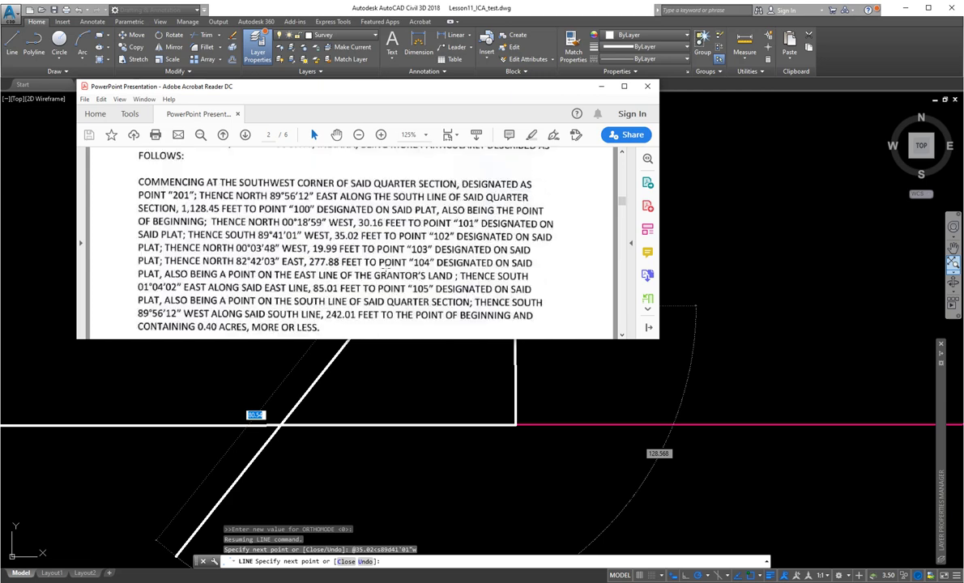
scroll(448, 272, down, 1)
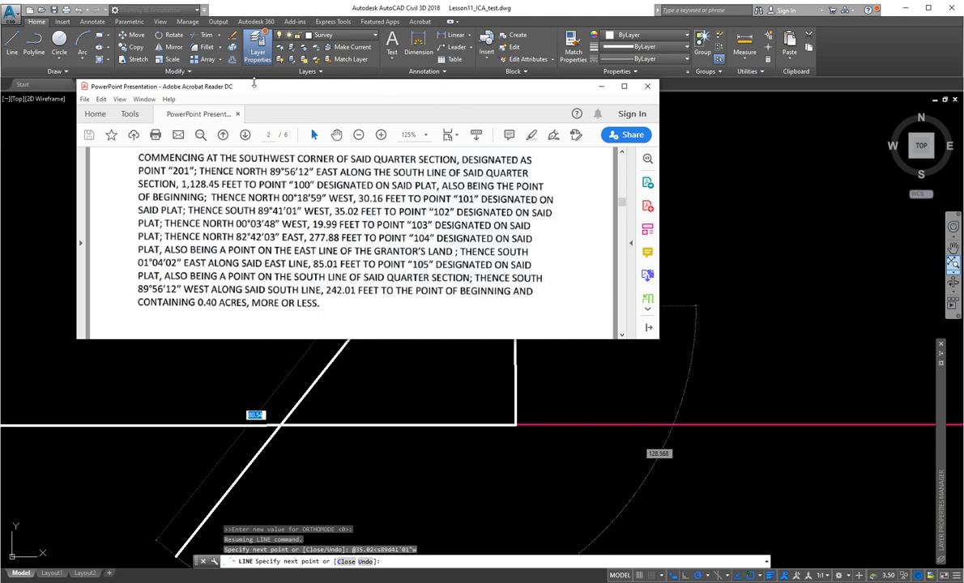
drag(233, 85, 963, 162)
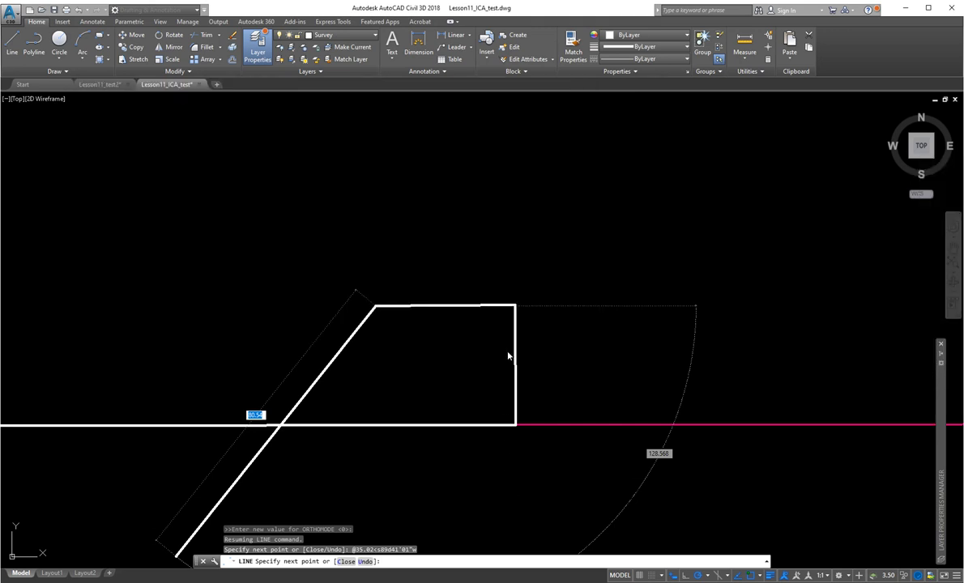
Review the segments drawn so far and examine the finished parcel outline in the Lesson11_test2 drawing for comparison
scroll(490, 424, down, 2)
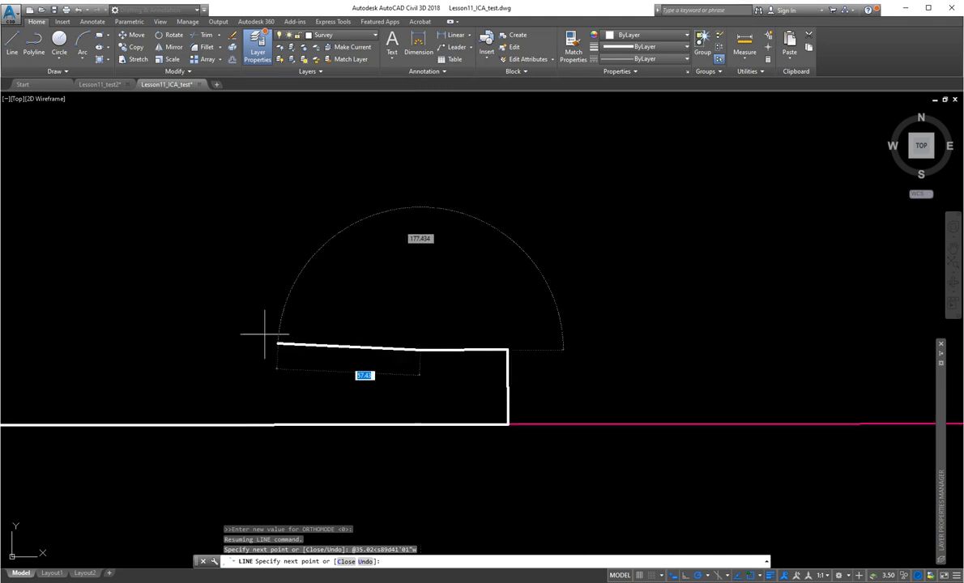
scroll(454, 308, down, 5)
scroll(456, 351, up, 5)
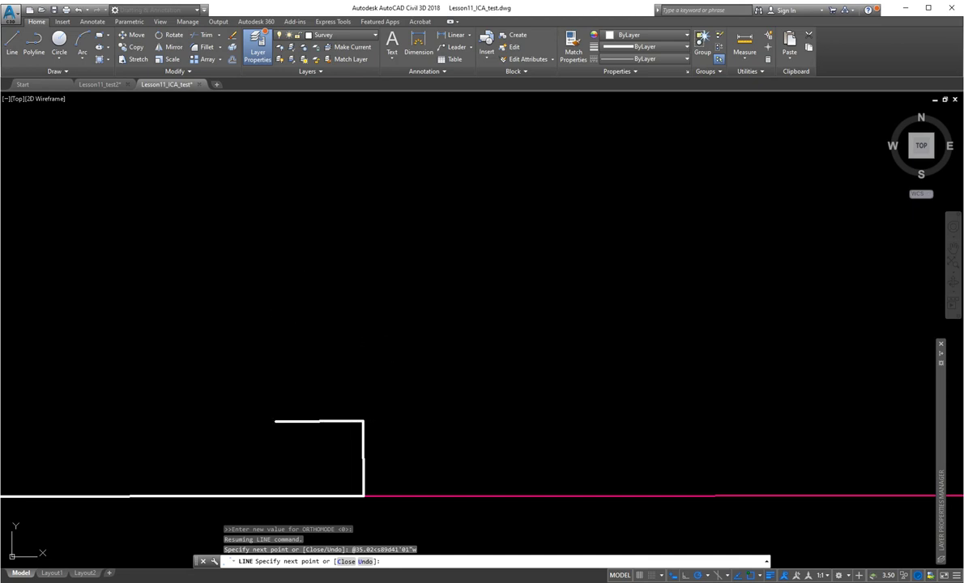
click(98, 84)
scroll(467, 472, up, 8)
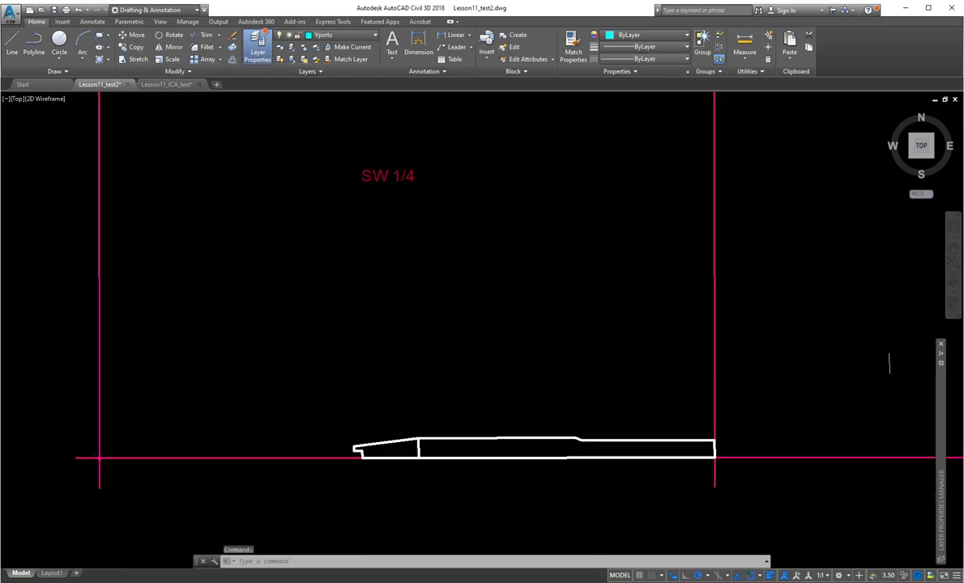
middle_drag(482, 495, 303, 458)
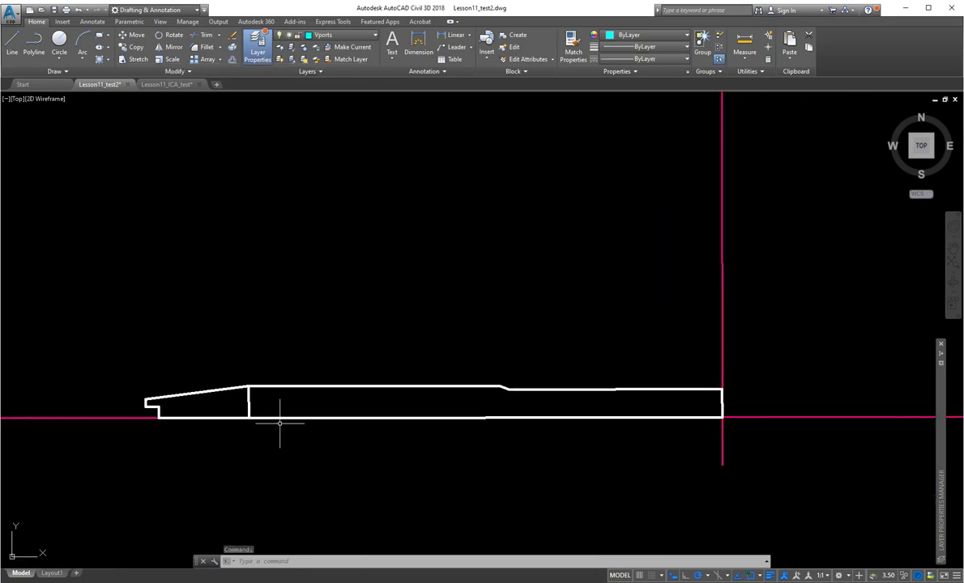
scroll(155, 423, up, 6)
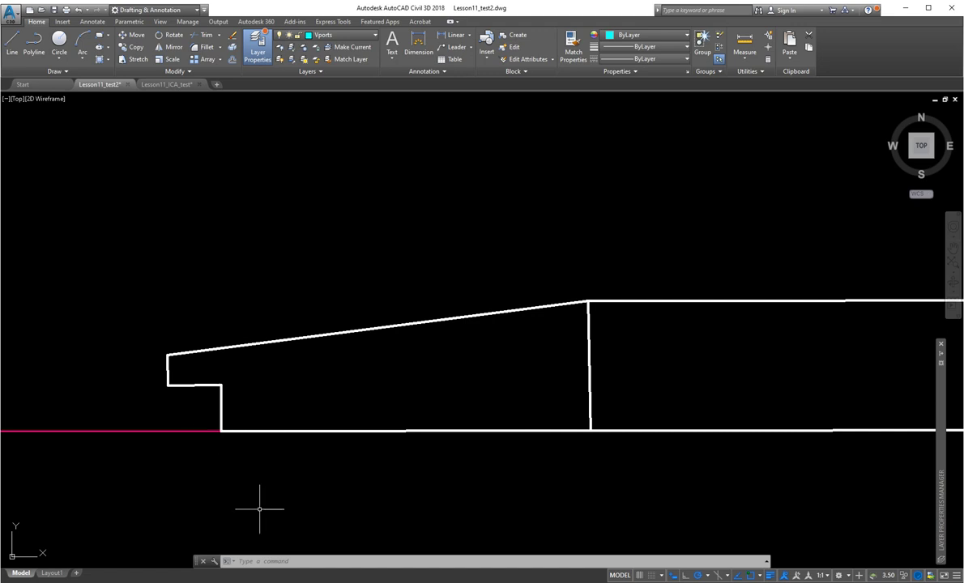
Examine how the finished parcel in Lesson11_test2 relates to the section line running west to the Section 19 corner
scroll(206, 490, down, 1)
middle_drag(166, 487, 436, 456)
scroll(364, 456, down, 1)
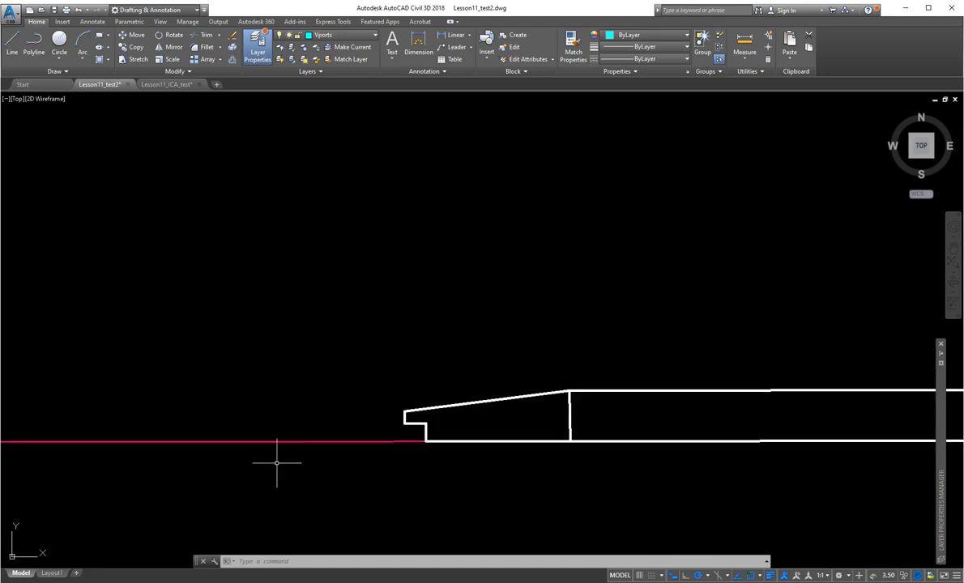
mouse_move(280, 462)
middle_down()
mouse_move(451, 467)
mouse_move(500, 458)
middle_up()
scroll(499, 459, down, 1)
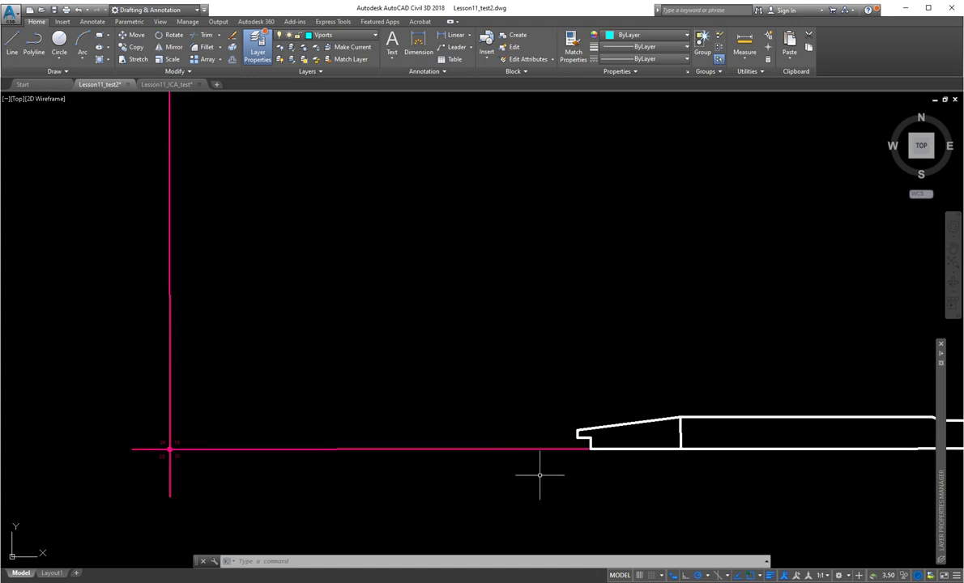
middle_drag(587, 483, 426, 454)
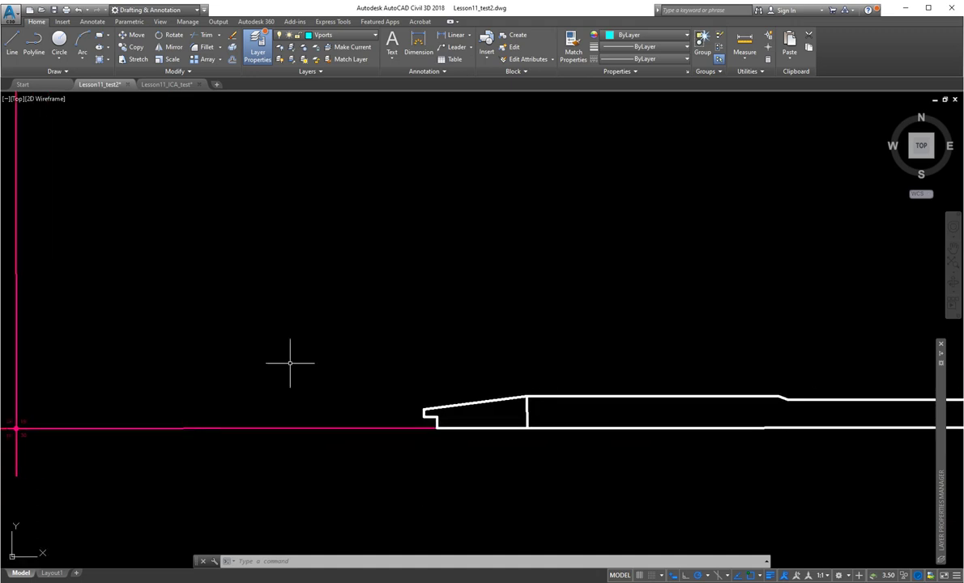
In the Lesson11_ICA_test drawing, delete the white tie line along the south section line west of the parcel's start corner
click(168, 84)
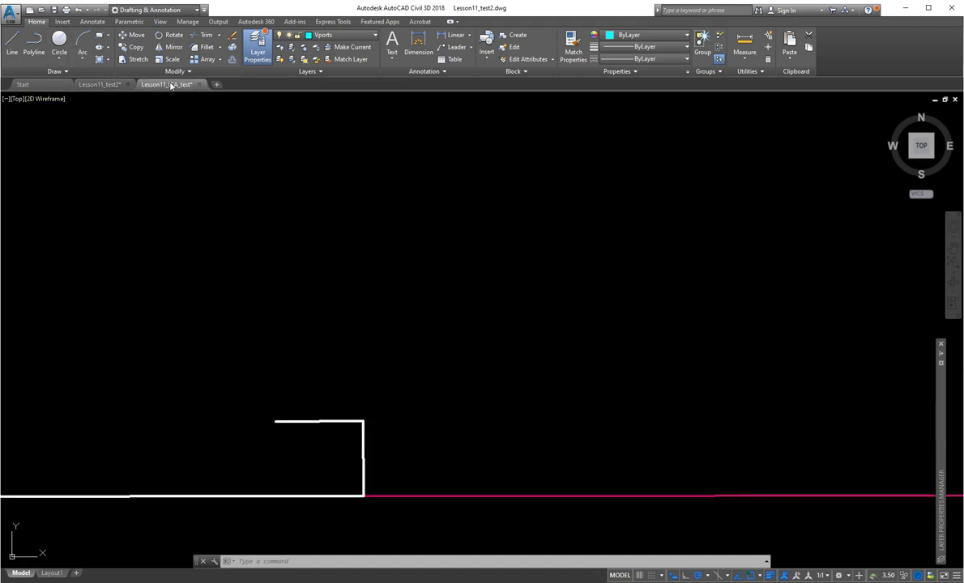
click(227, 496)
key(Delete)
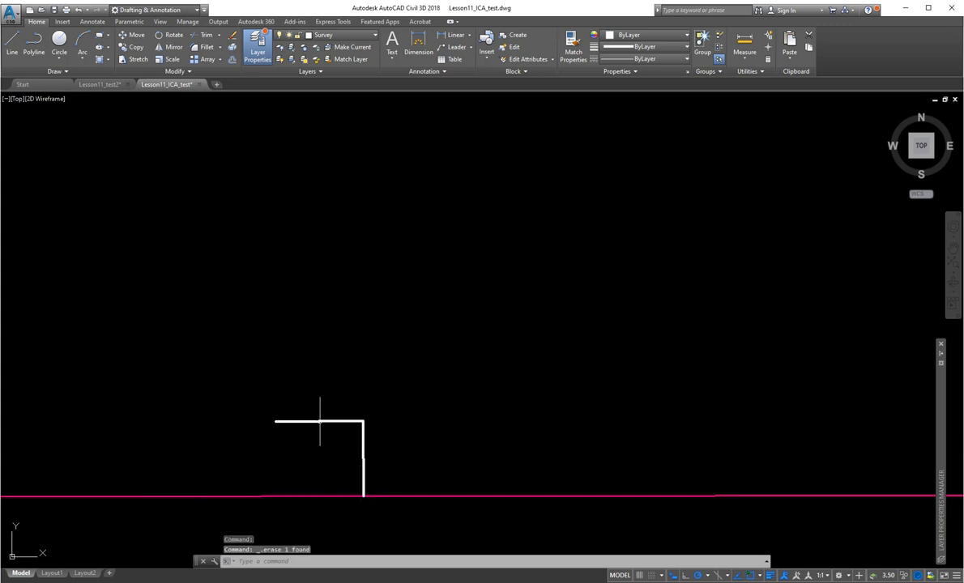
Return to the Lesson11_test2 drawing and examine the finished parcels from the notched west end to the quarter section's southeast corner
click(112, 84)
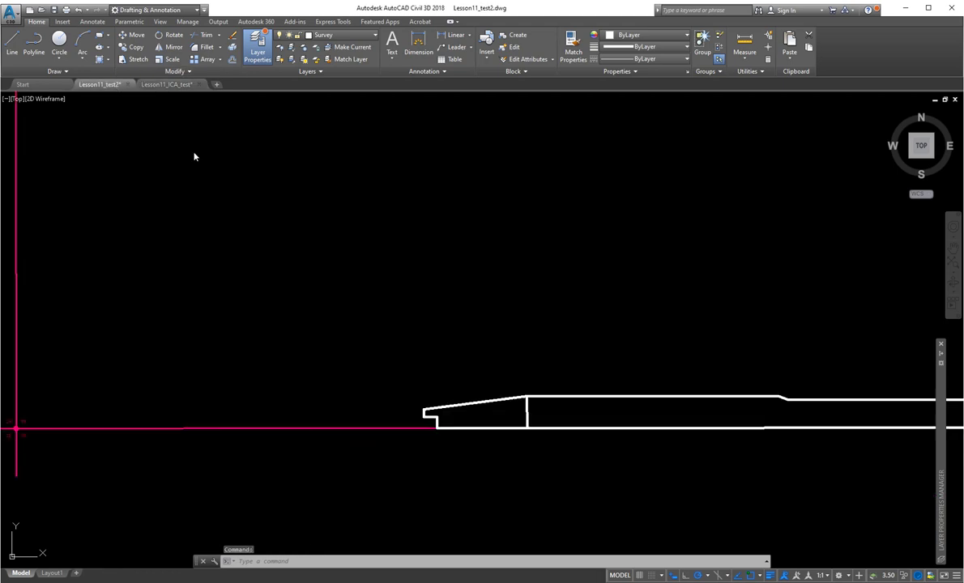
scroll(454, 430, up, 4)
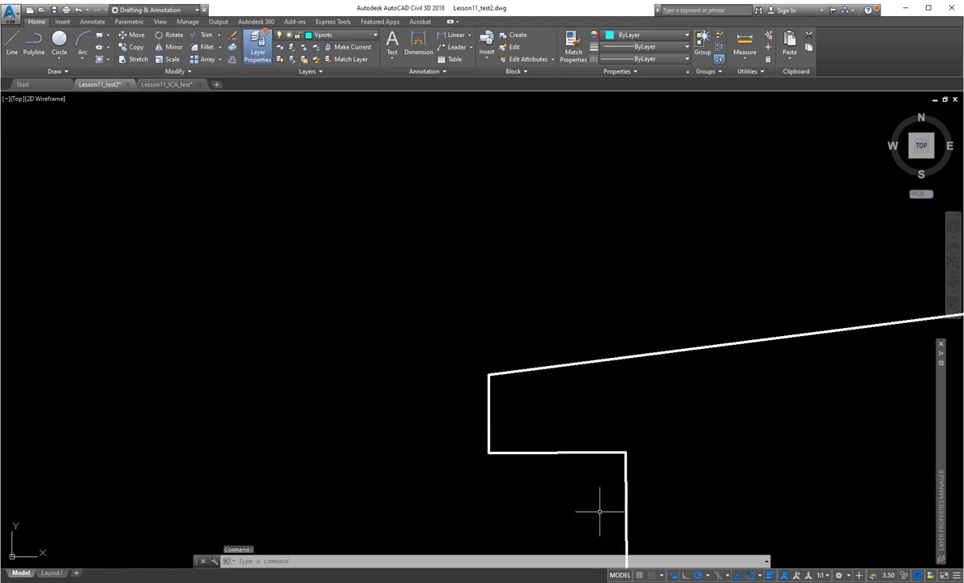
middle_drag(596, 508, 454, 398)
click(421, 369)
click(397, 344)
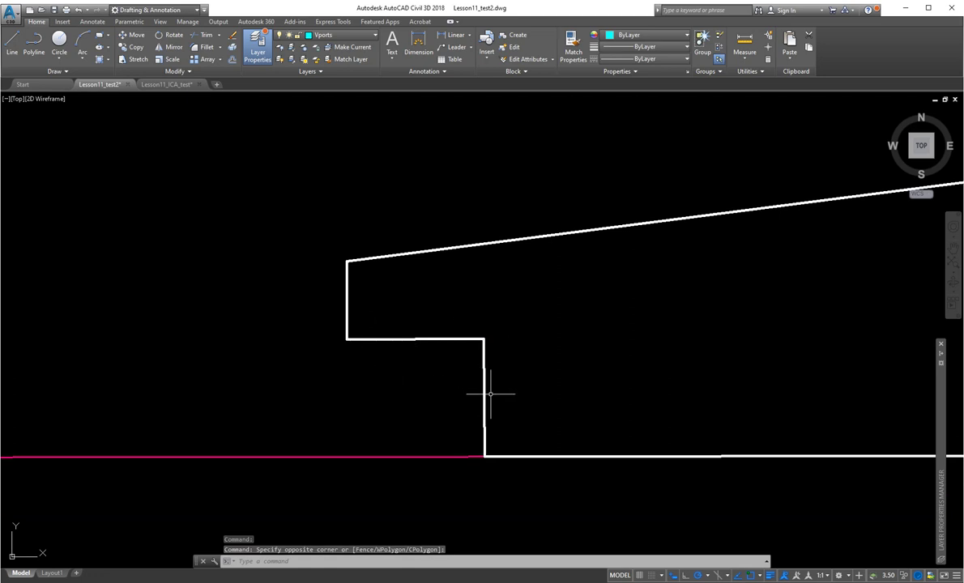
scroll(492, 390, down, 8)
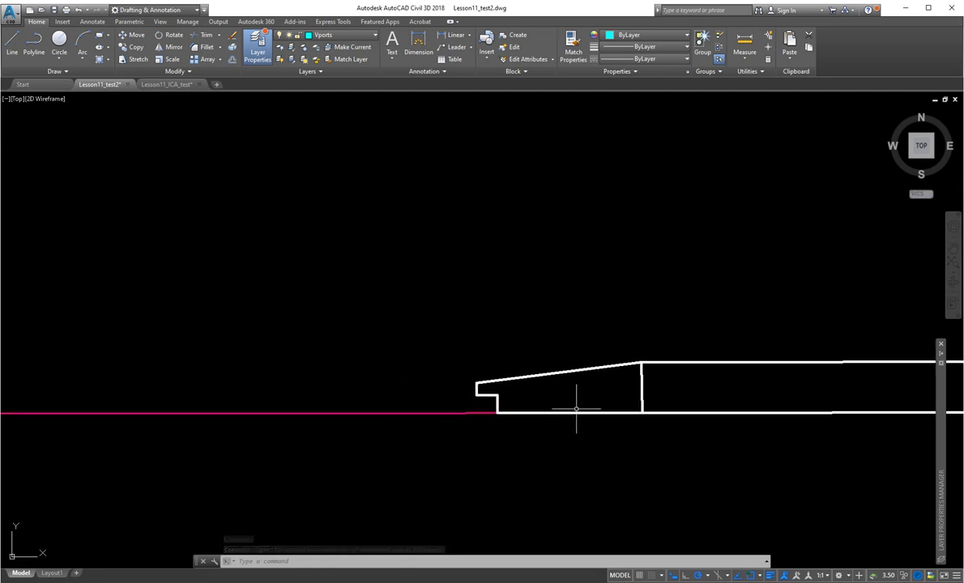
middle_drag(598, 393, 416, 413)
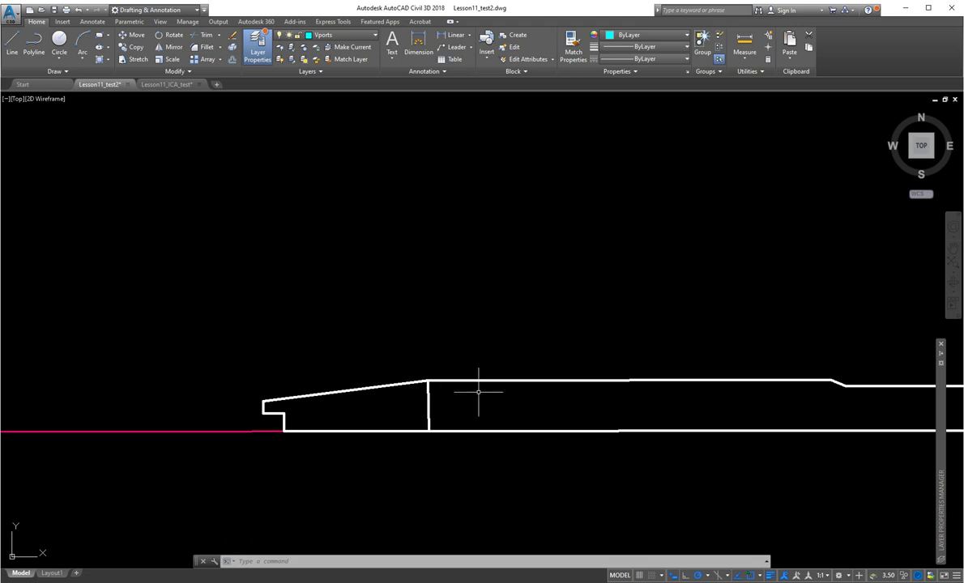
scroll(478, 391, down, 3)
middle_drag(510, 403, 350, 386)
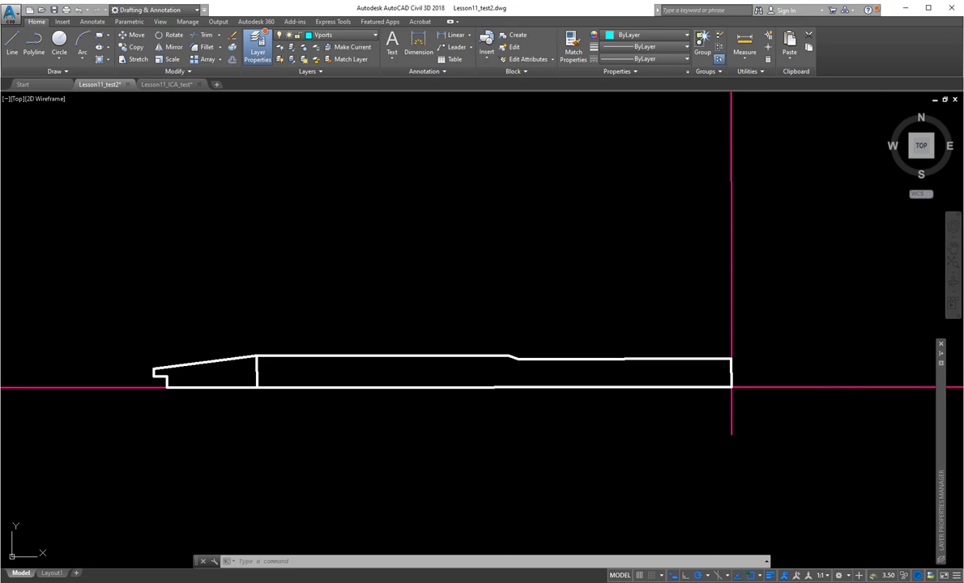
Read the item 10 property description in the PDF instructions and move its window clear of the drawing
key(alt+Tab)
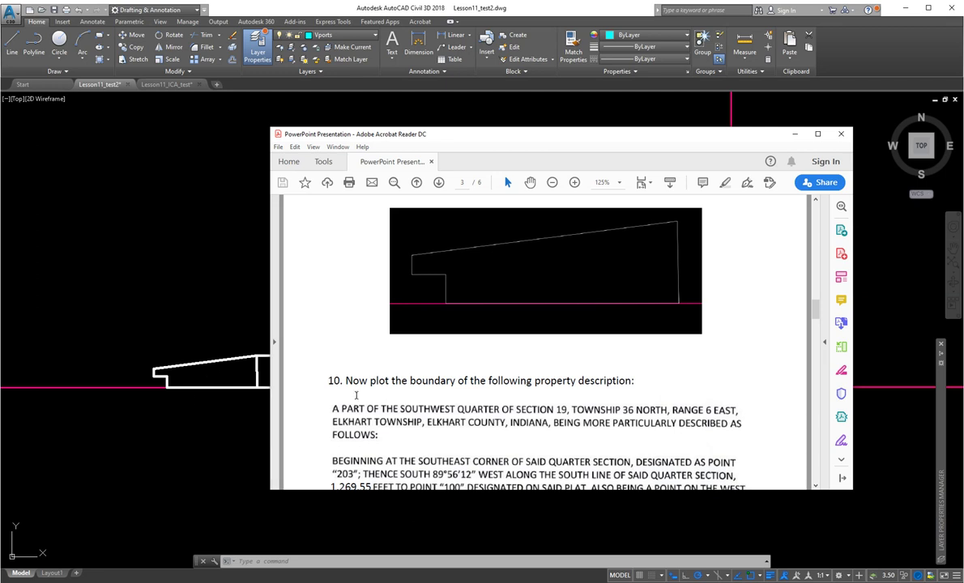
scroll(565, 410, down, 2)
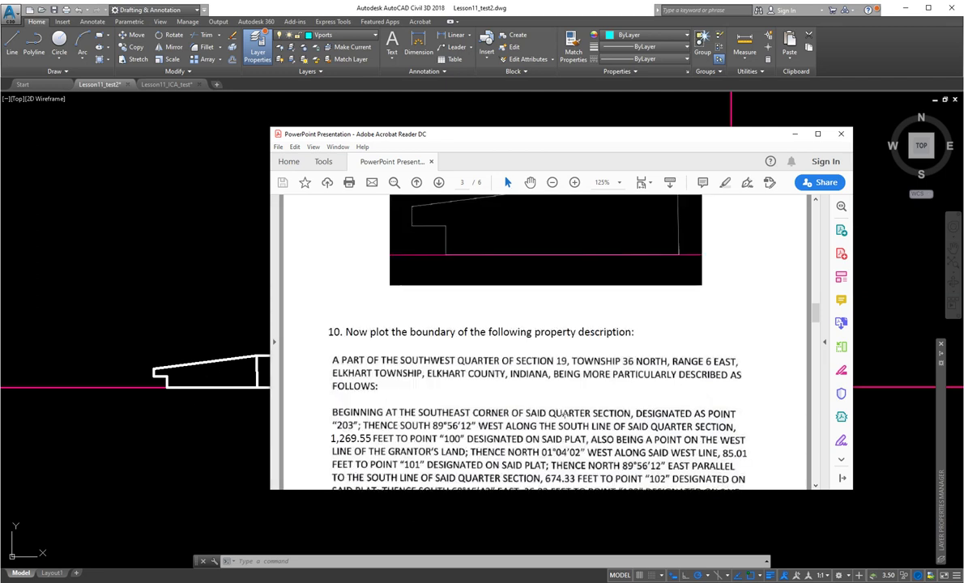
scroll(492, 356, down, 1)
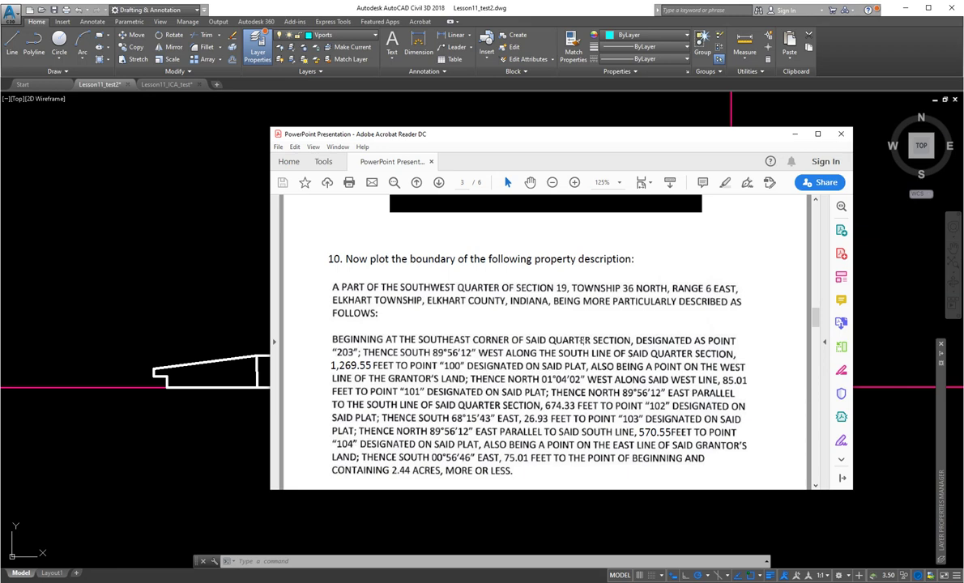
drag(551, 130, 339, 96)
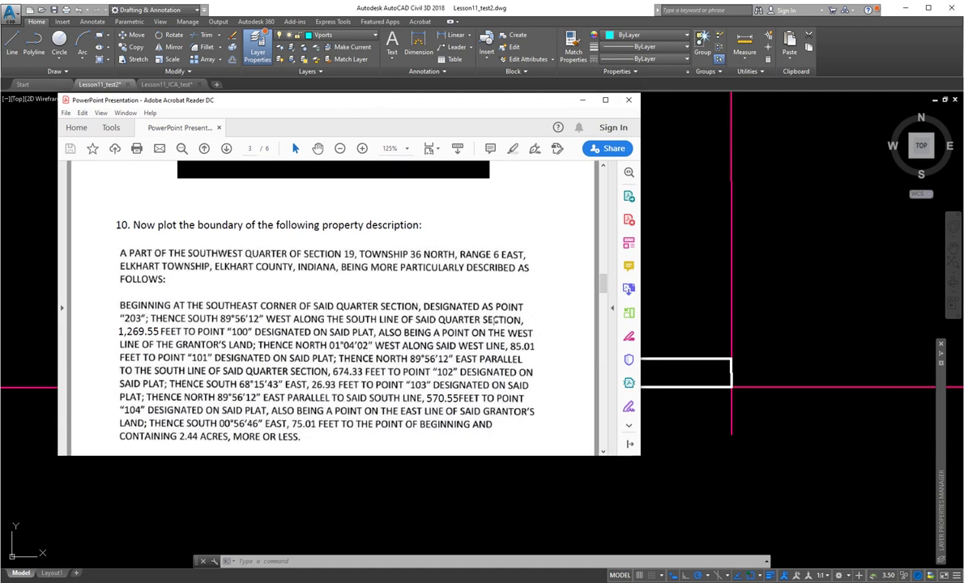
scroll(695, 374, down, 2)
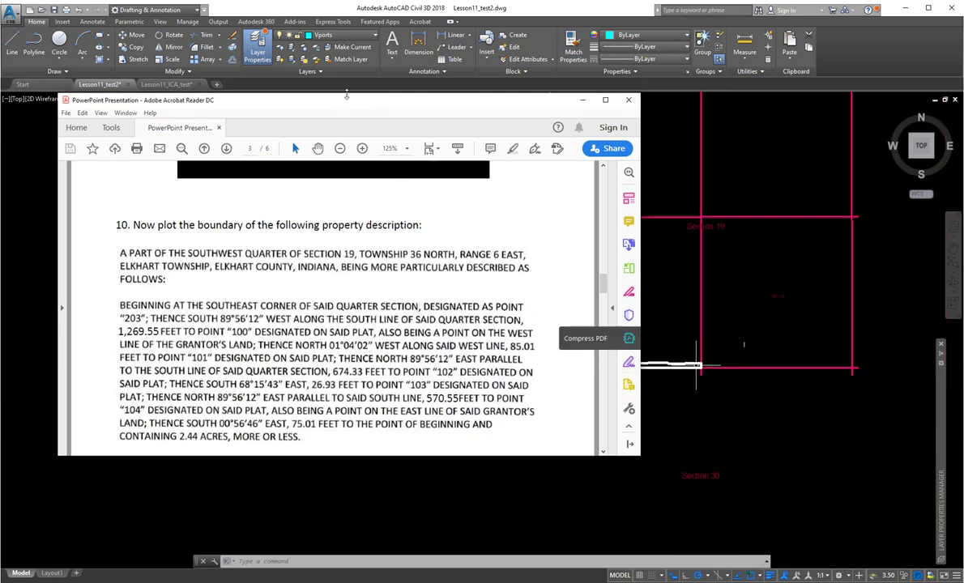
mouse_move(323, 106)
mouse_down()
mouse_move(288, 37)
mouse_move(268, 19)
mouse_up()
click(548, 416)
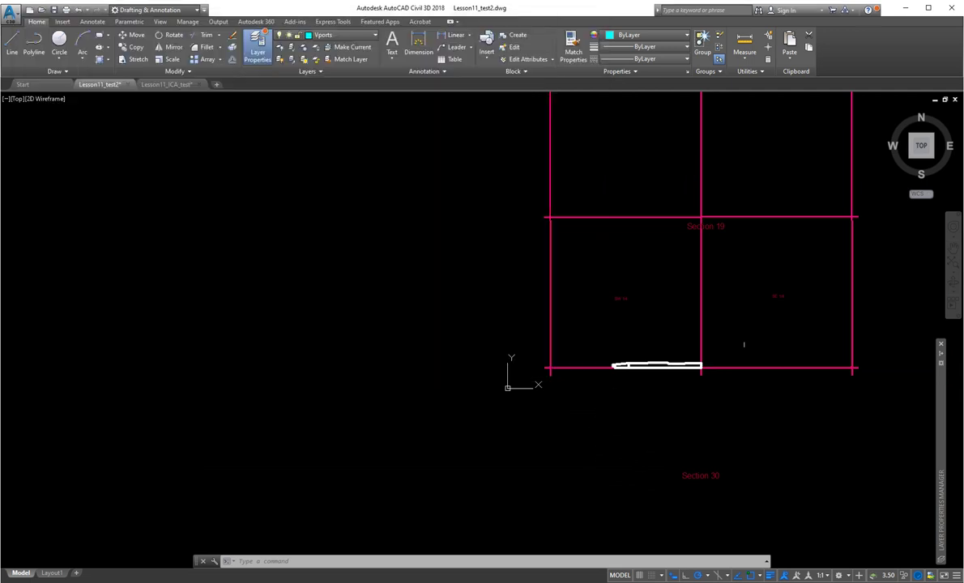
Locate the southeast corner of Section 19's SW 1/4 and examine it as the second parcel's point of beginning
mouse_move(585, 379)
middle_down()
mouse_move(636, 470)
mouse_move(603, 446)
middle_up()
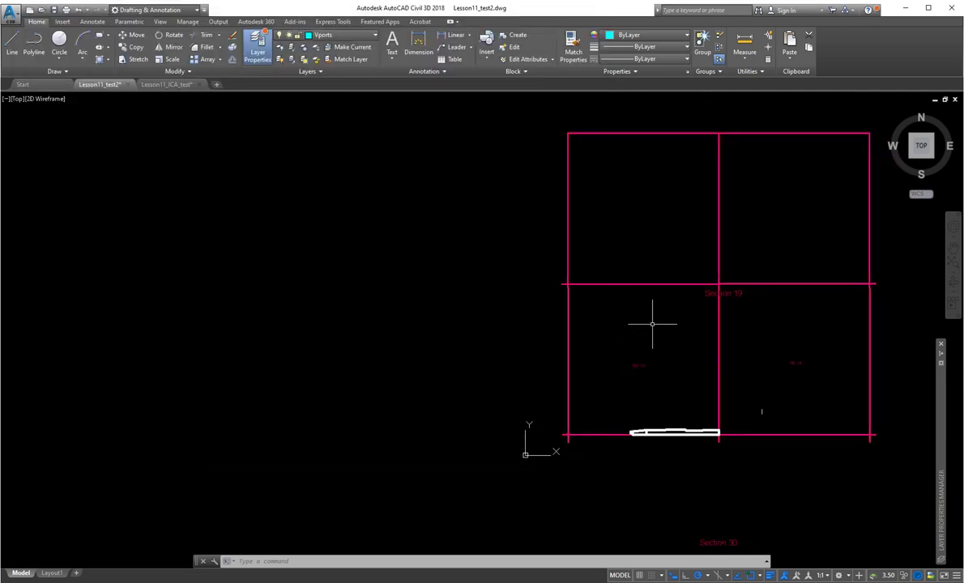
scroll(719, 441, up, 6)
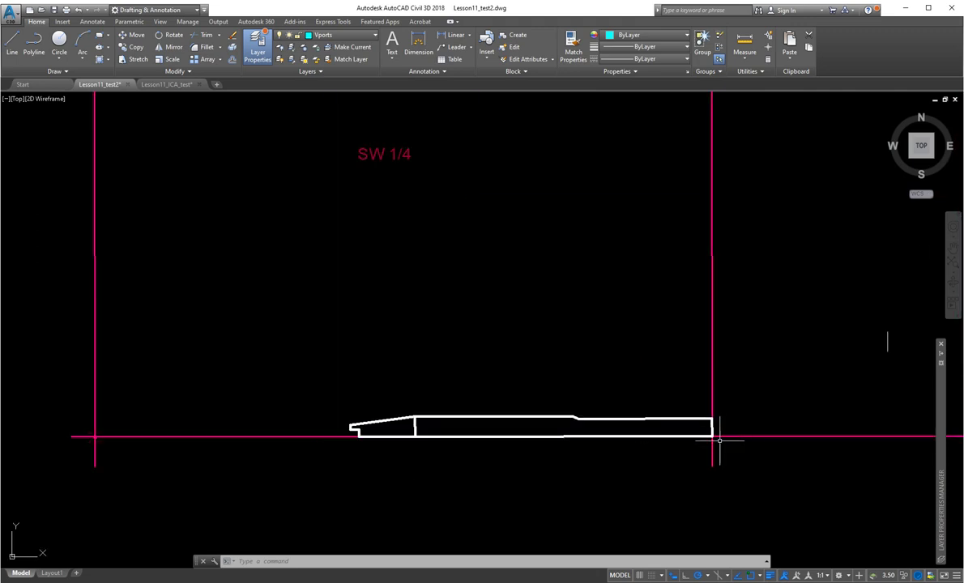
scroll(720, 441, up, 2)
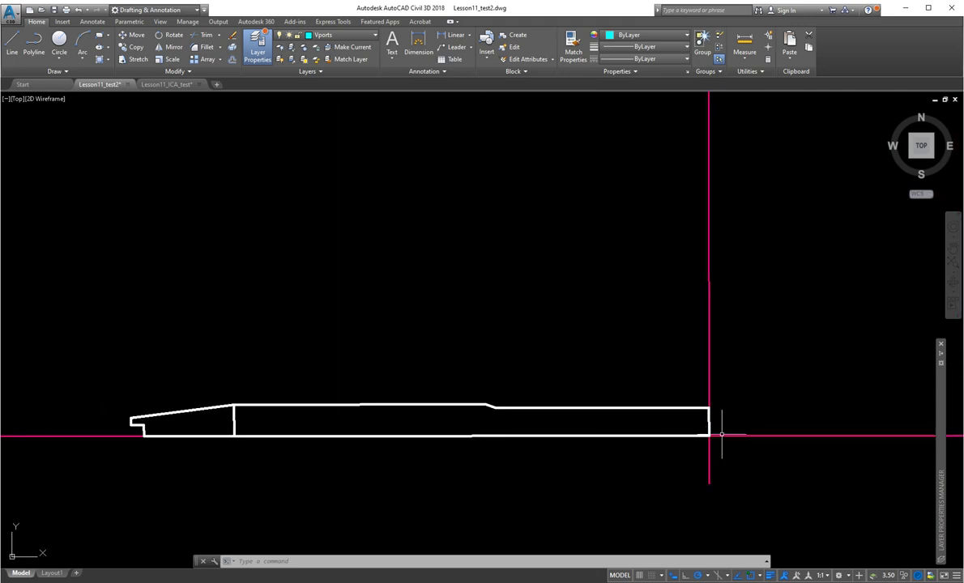
scroll(721, 435, up, 5)
scroll(709, 439, up, 4)
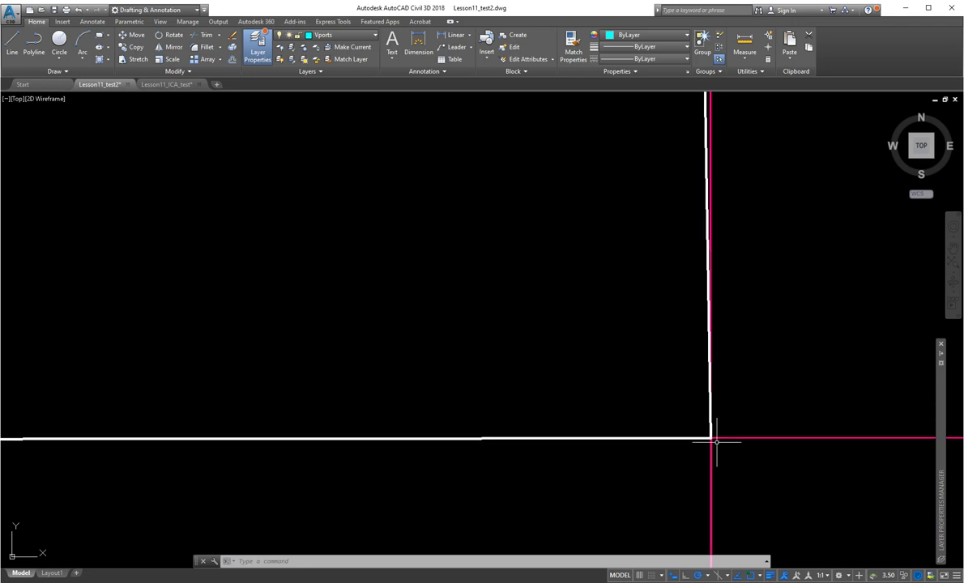
scroll(716, 442, down, 9)
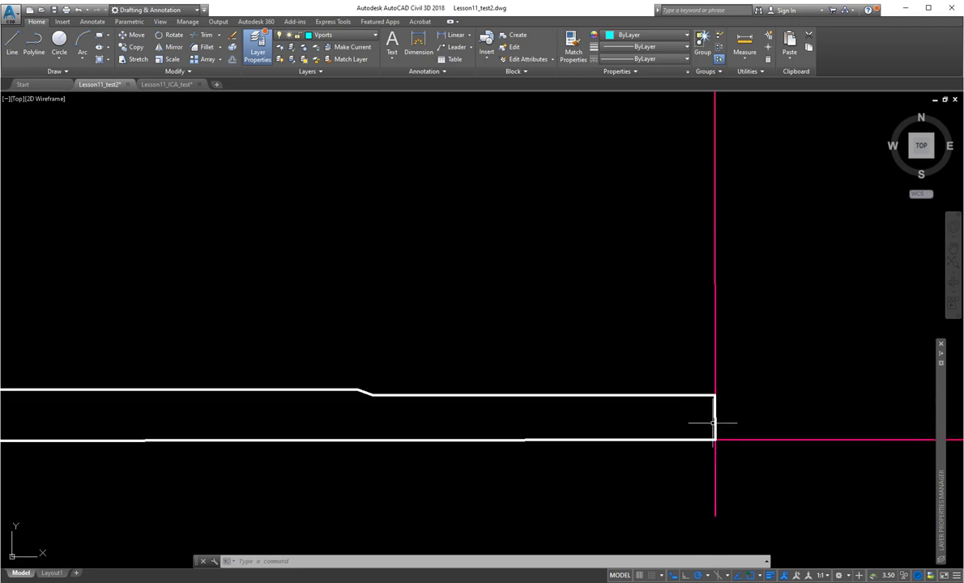
scroll(713, 436, down, 6)
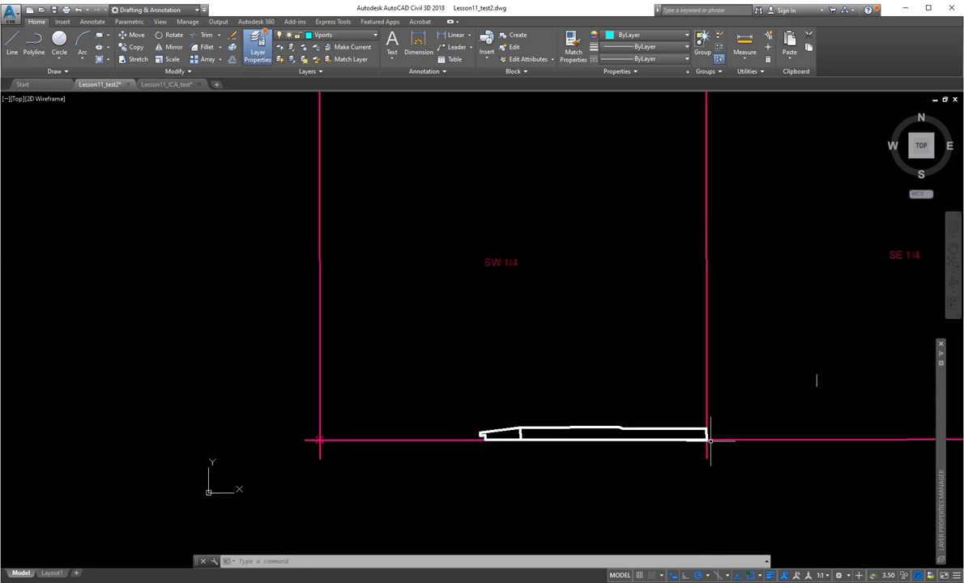
middle_drag(672, 394, 679, 438)
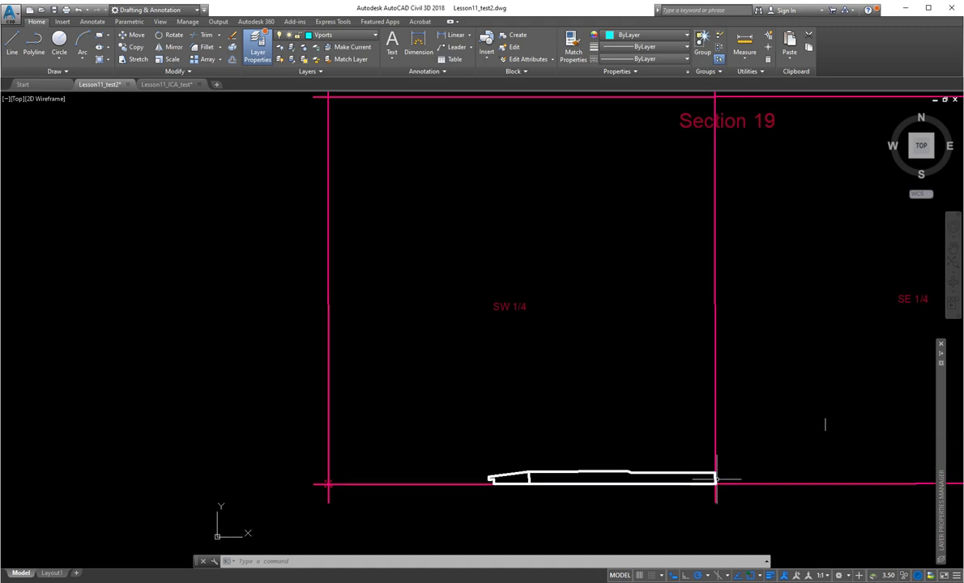
scroll(716, 479, up, 4)
scroll(711, 491, down, 4)
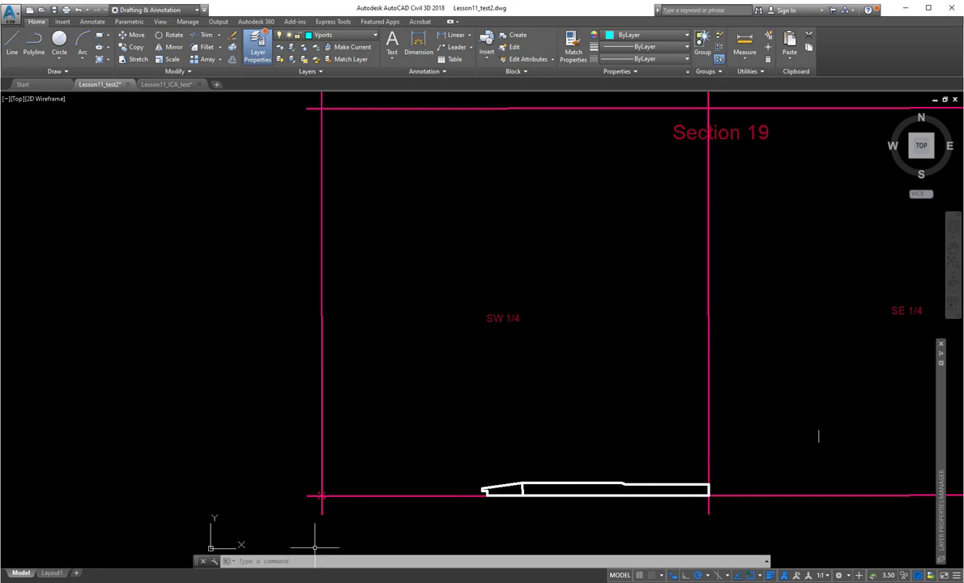
Review the second parcel's calls in the PDF instructions and view the item 11 picture of the complete shapes
key(alt+Tab)
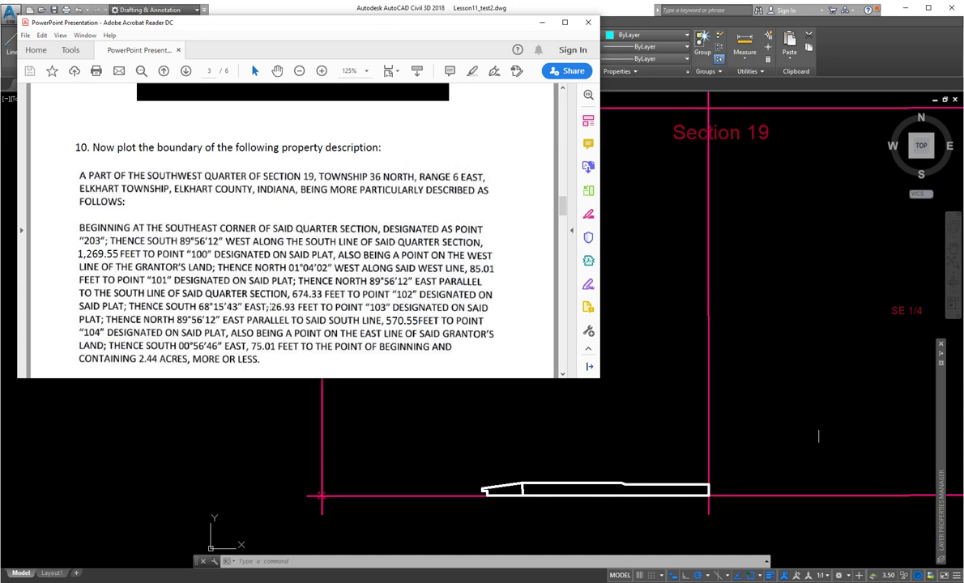
scroll(271, 312, down, 1)
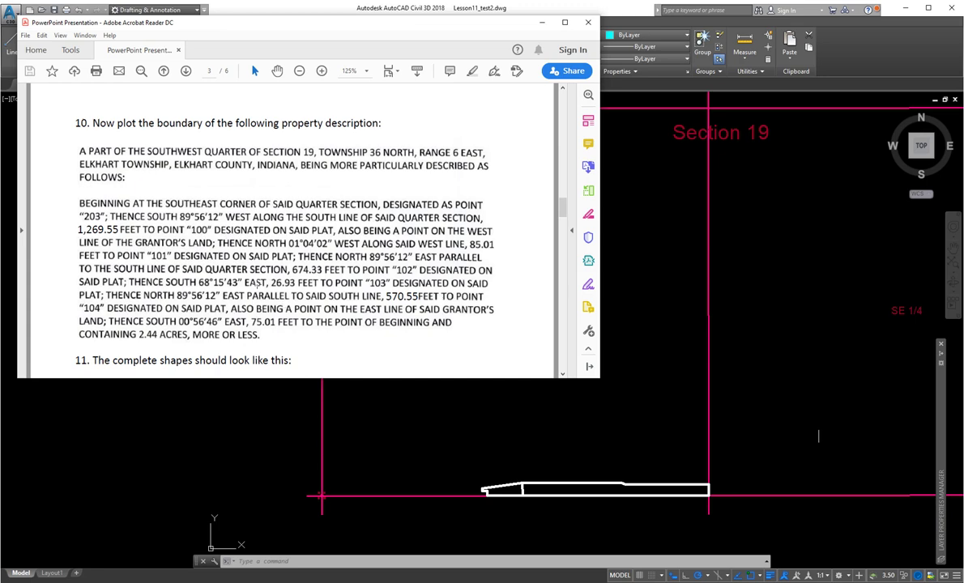
scroll(278, 300, down, 2)
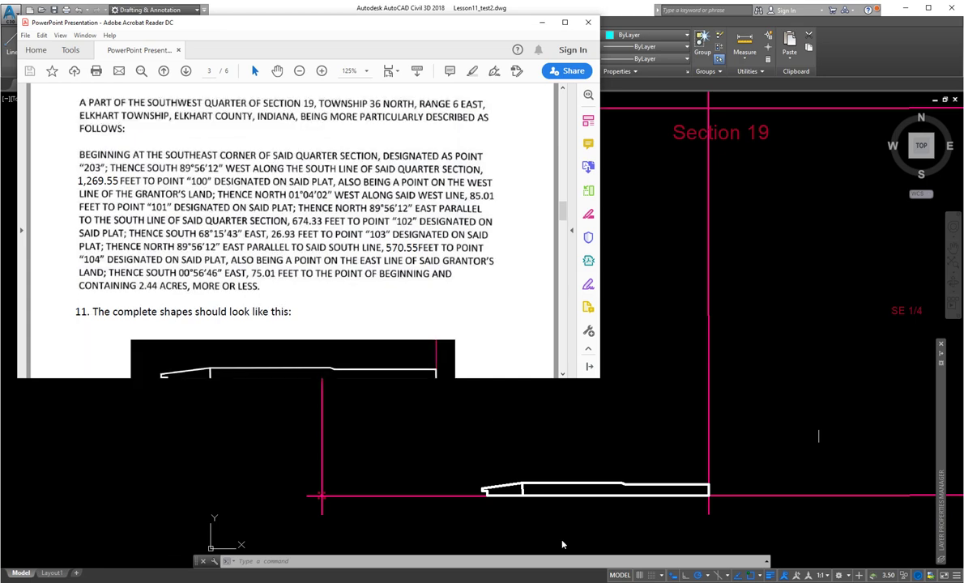
scroll(283, 276, down, 4)
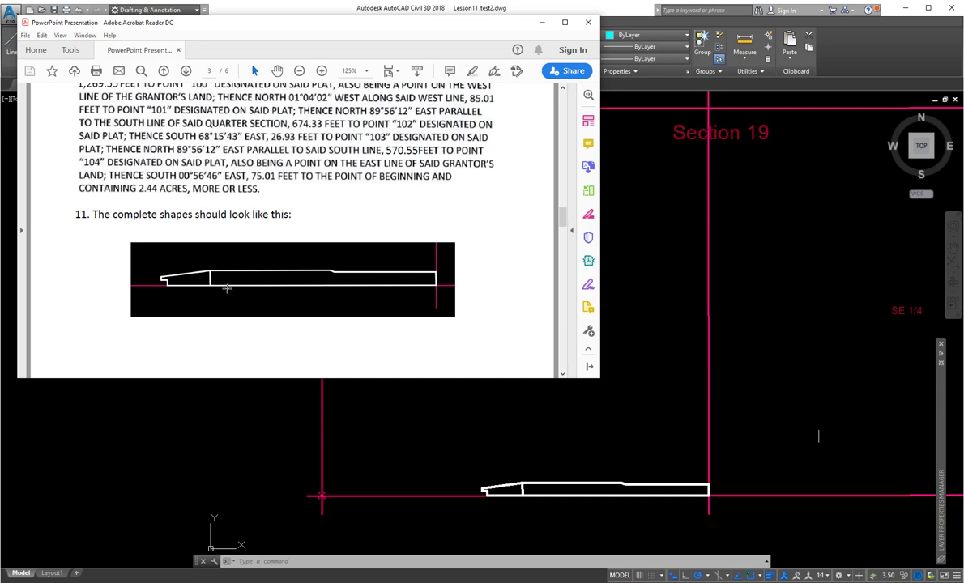
scroll(570, 508, up, 5)
Return to Lesson11_test2 and examine both completed parcel shapes up to the quarter section's southeast corner
click(562, 504)
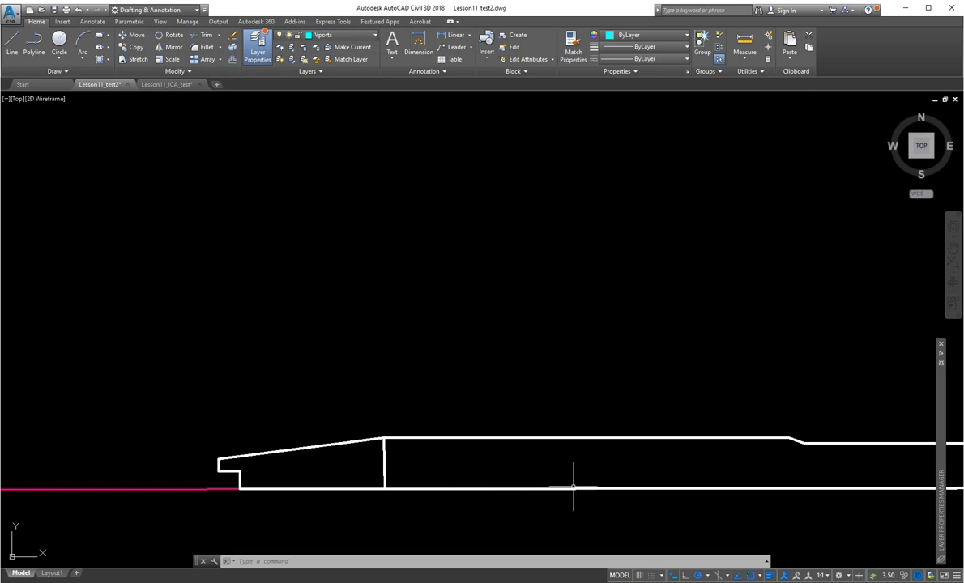
middle_drag(573, 495, 417, 405)
scroll(437, 412, down, 2)
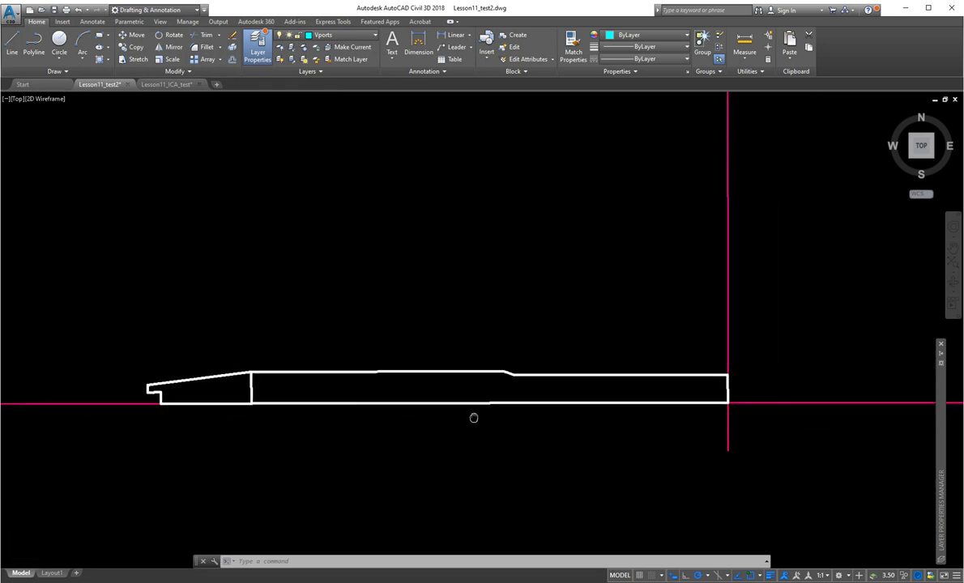
scroll(462, 412, up, 2)
scroll(468, 414, down, 2)
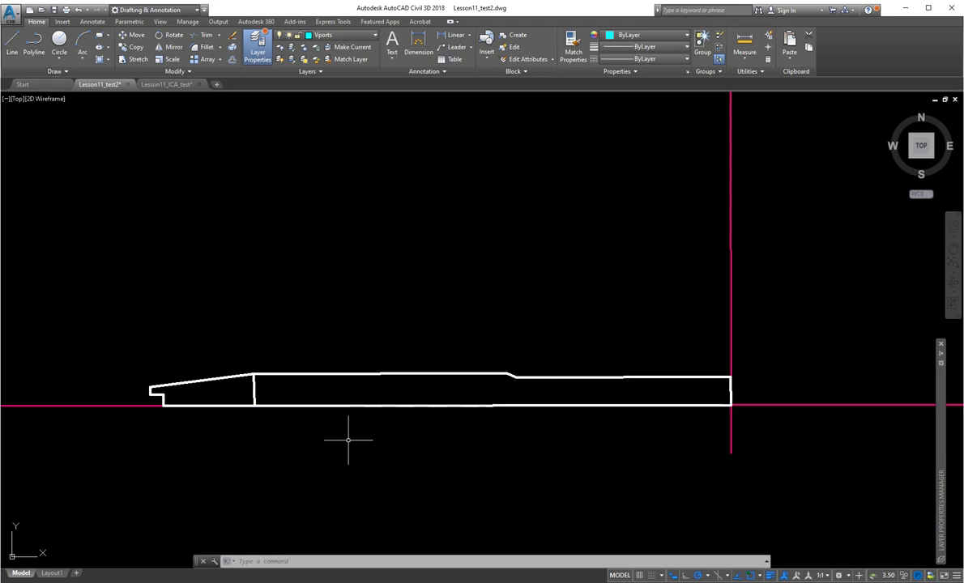
scroll(345, 441, down, 1)
scroll(345, 430, up, 1)
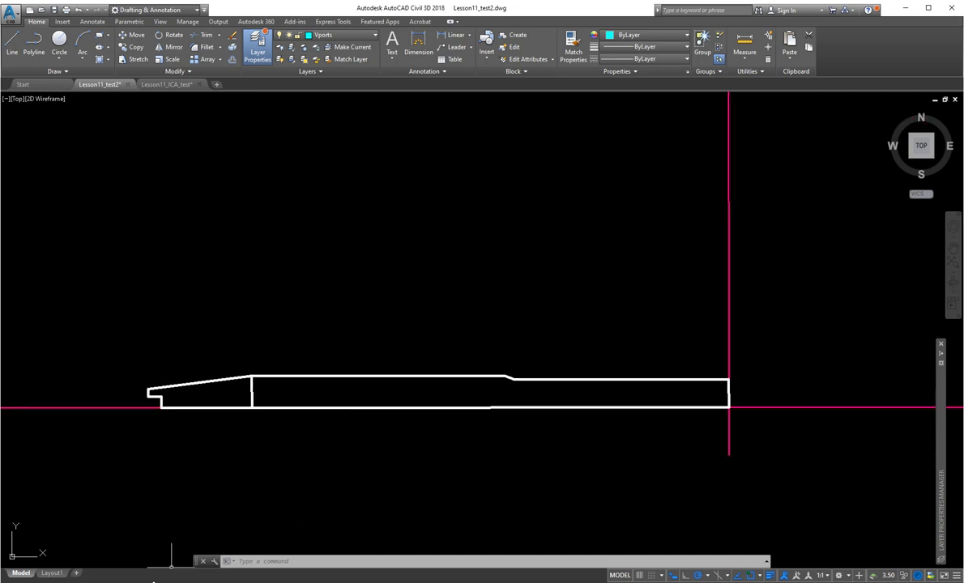
Read items 11 to 16 of the PDF instructions on the layout sheet and move their window clear of the drawing
key(alt+Tab)
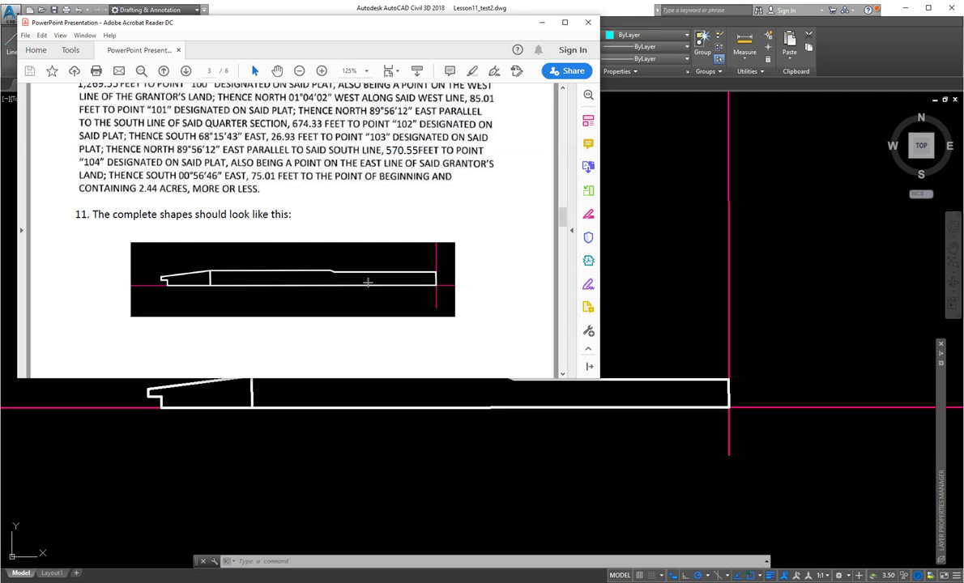
scroll(484, 247, down, 5)
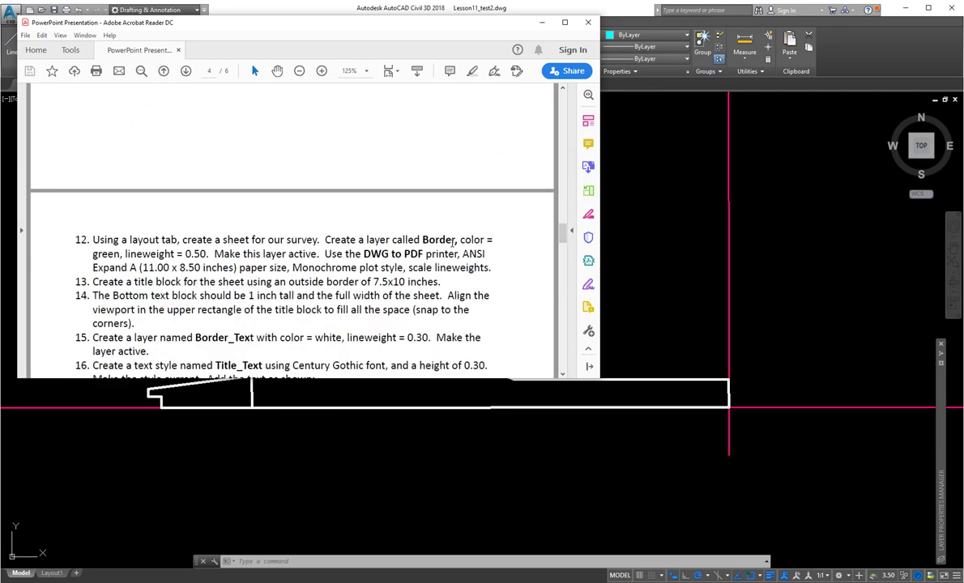
mouse_move(205, 24)
mouse_down()
mouse_move(717, 108)
mouse_move(963, 114)
mouse_up()
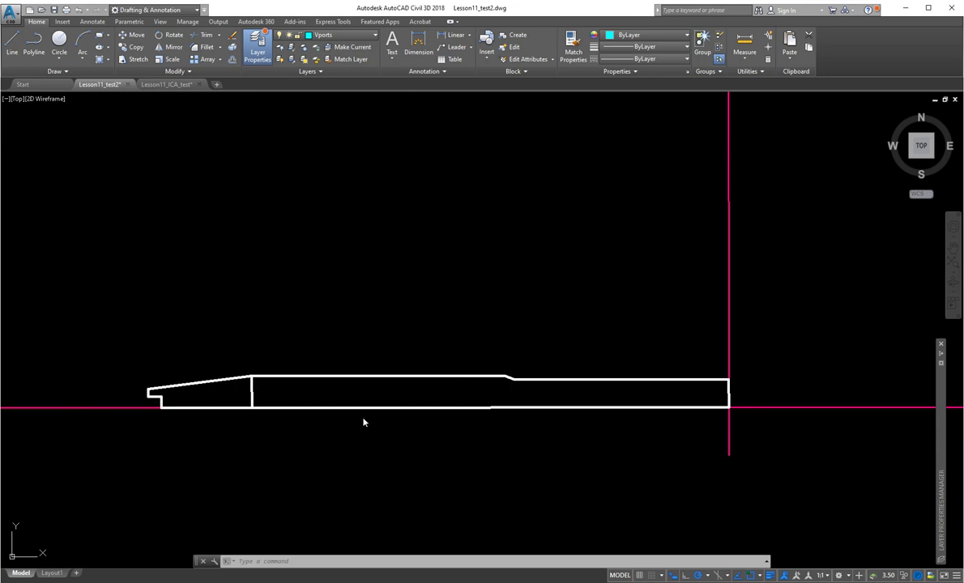
Examine both parcel shapes up close and in relation to Section 19's SW 1/4 and the surrounding section lines
scroll(375, 415, down, 4)
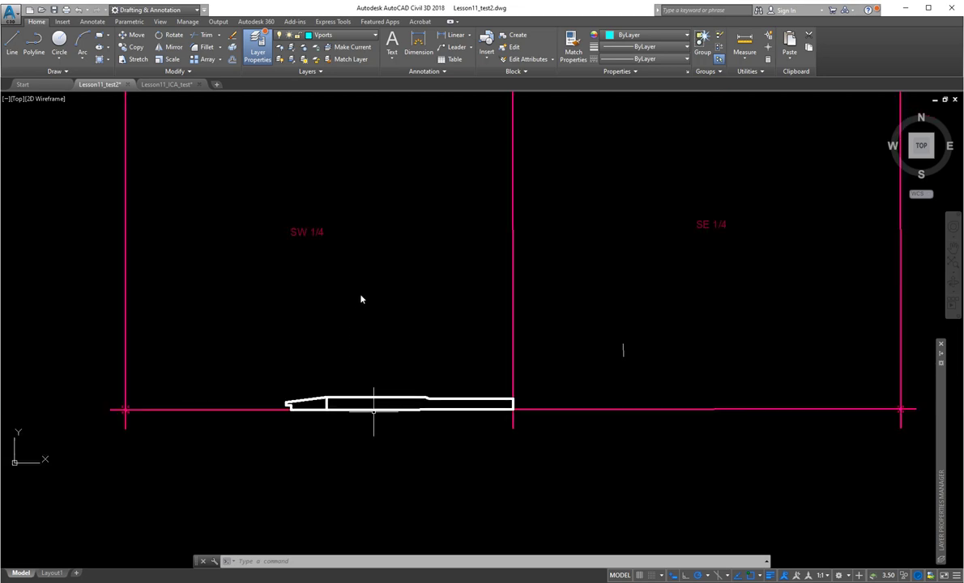
scroll(362, 275, down, 3)
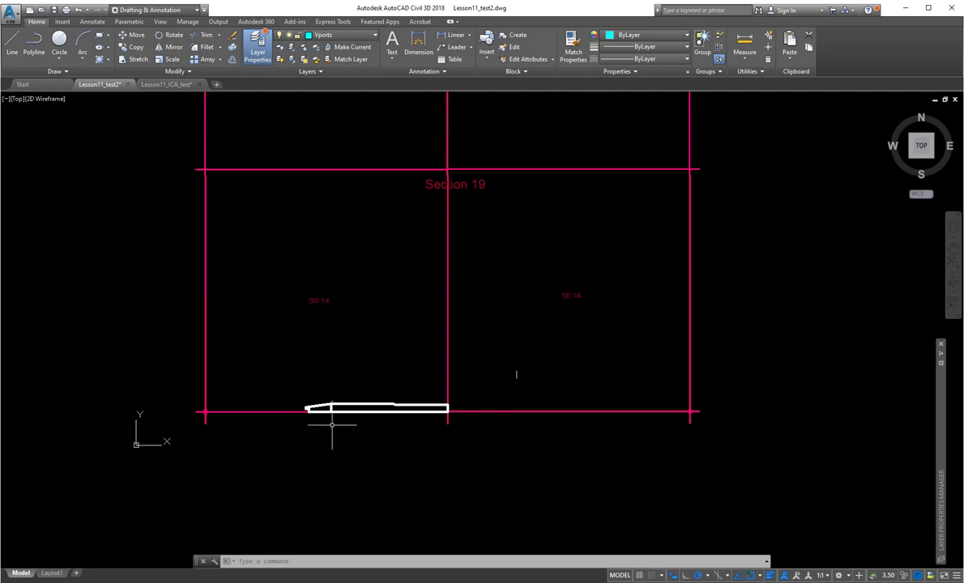
scroll(331, 424, up, 5)
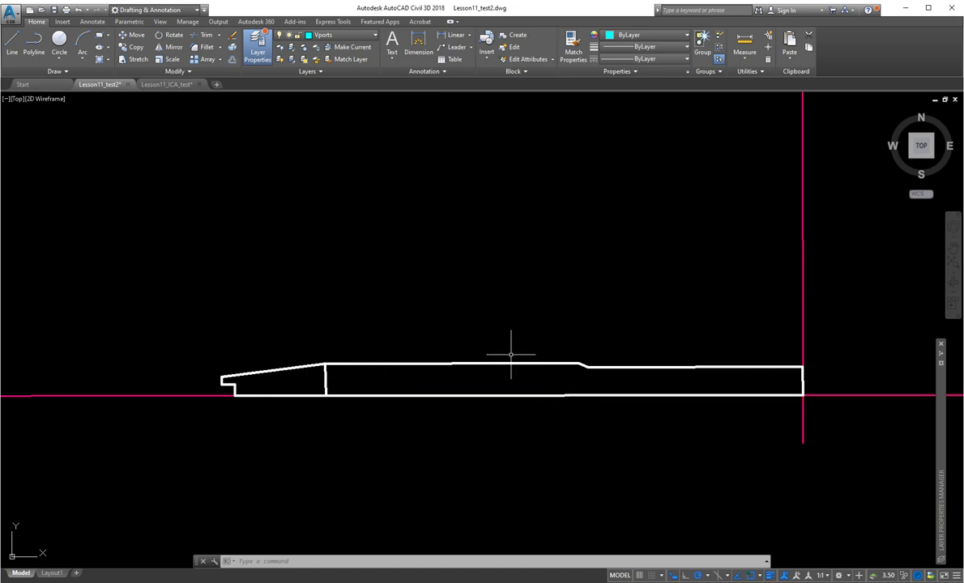
scroll(352, 283, down, 2)
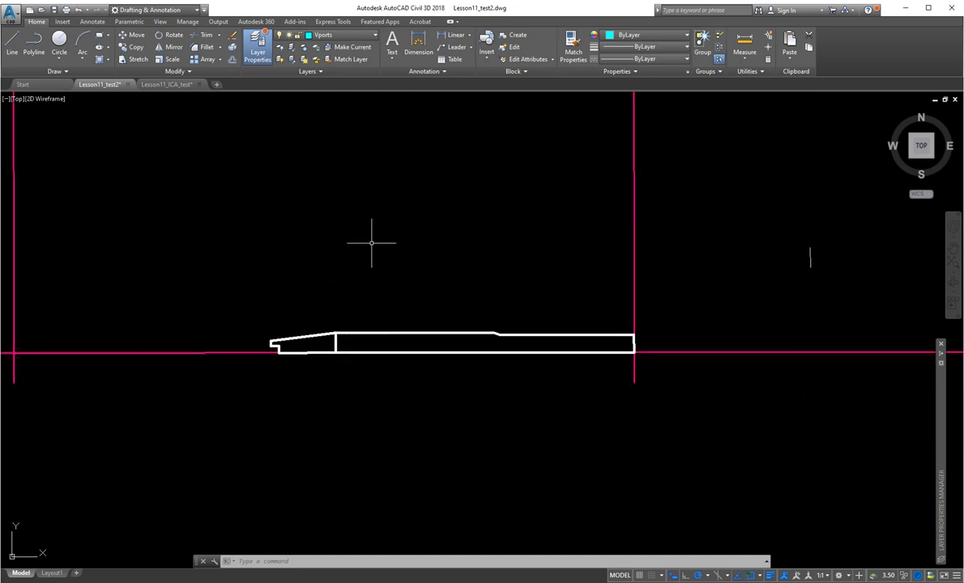
mouse_move(372, 243)
middle_down()
mouse_move(372, 286)
mouse_move(403, 329)
middle_up()
scroll(405, 310, down, 2)
scroll(405, 310, down, 2)
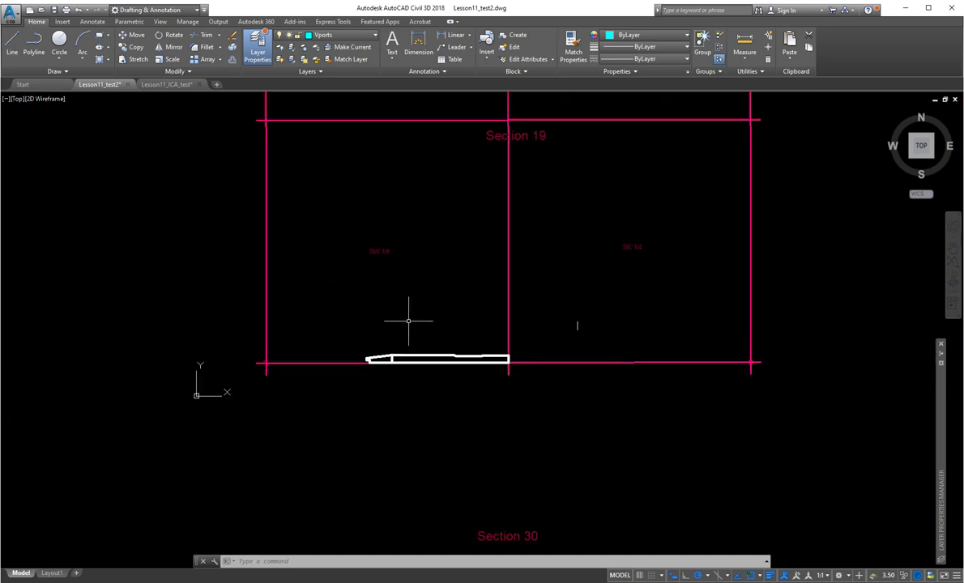
scroll(398, 305, up, 2)
scroll(419, 290, down, 2)
mouse_move(418, 291)
middle_down()
mouse_move(404, 327)
mouse_move(433, 342)
mouse_move(433, 354)
middle_up()
scroll(403, 356, up, 2)
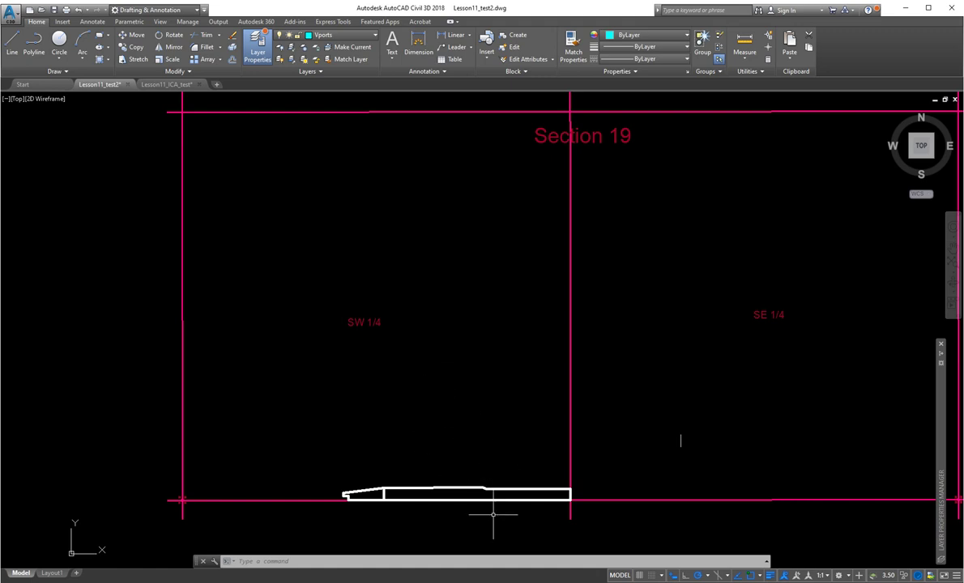
scroll(484, 496, up, 2)
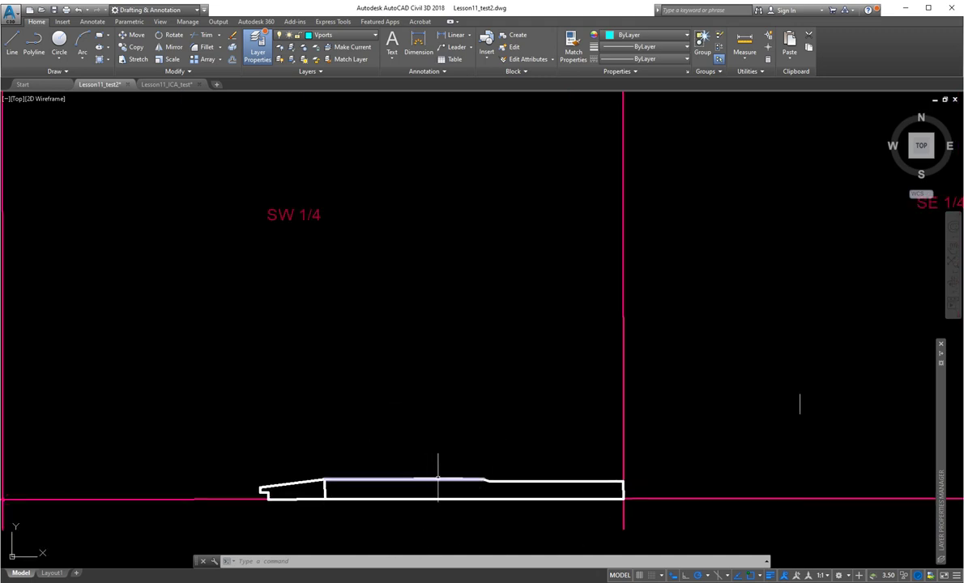
middle_drag(439, 459, 521, 410)
scroll(510, 409, up, 2)
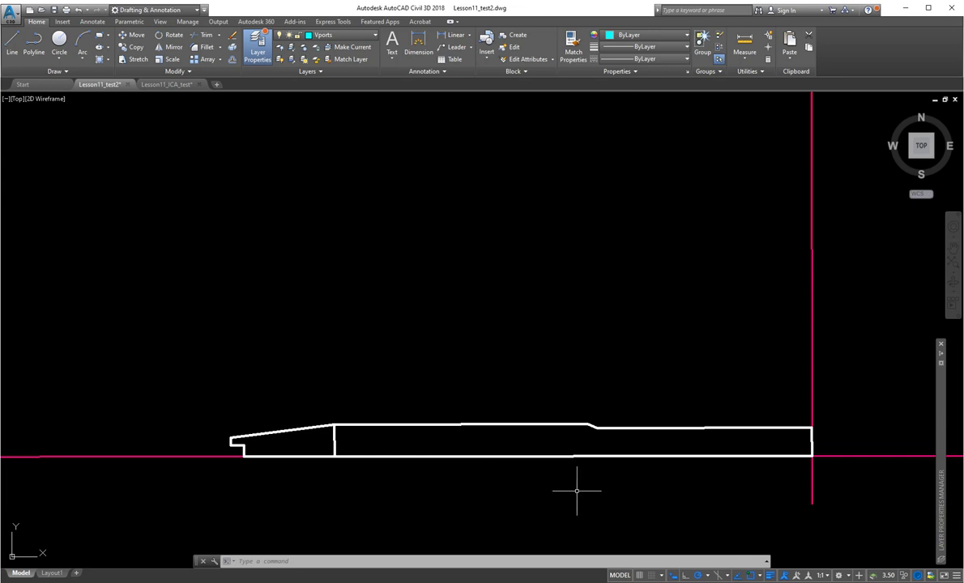
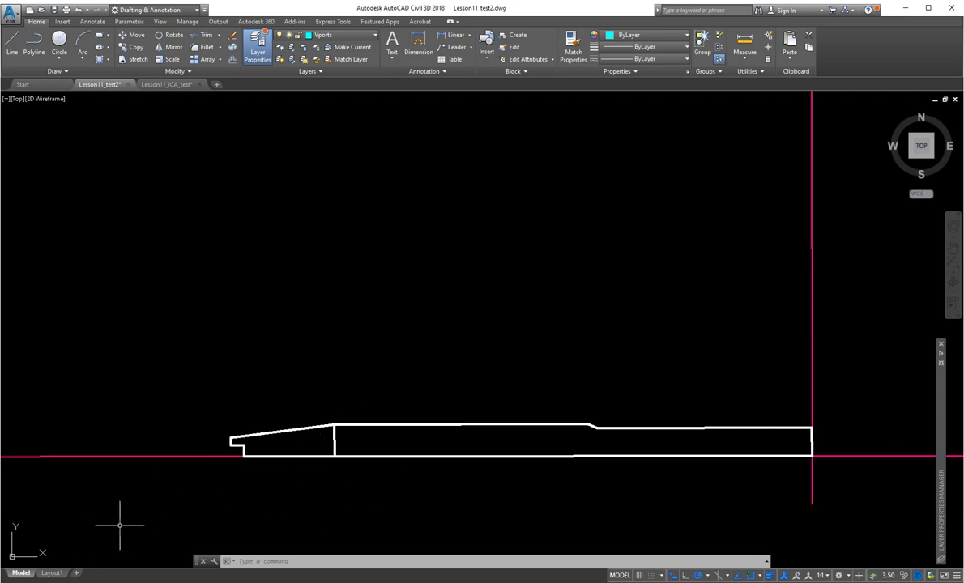
View the empty Layout1 sheet, and create and open a new layout for the survey sheet
mouse_move(49, 577)
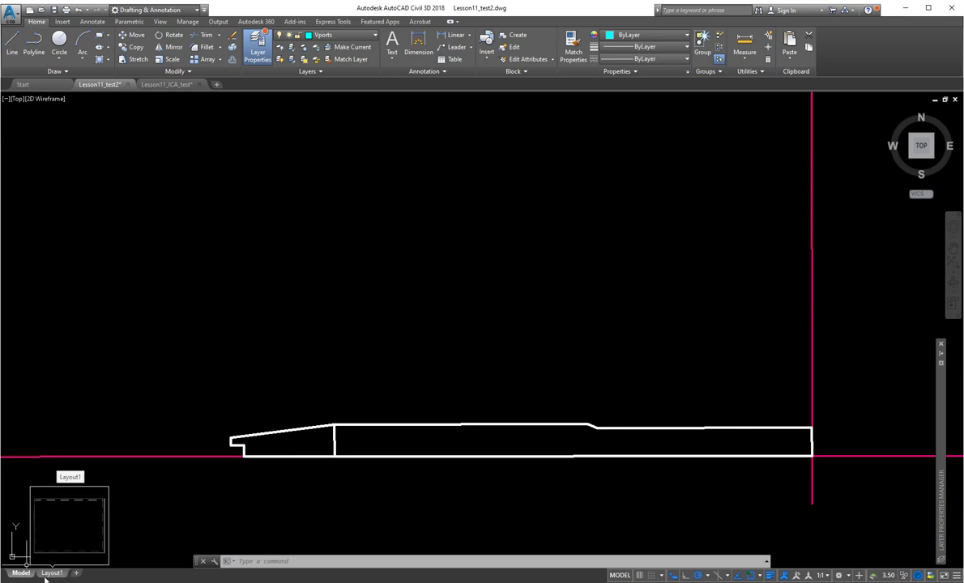
click(50, 574)
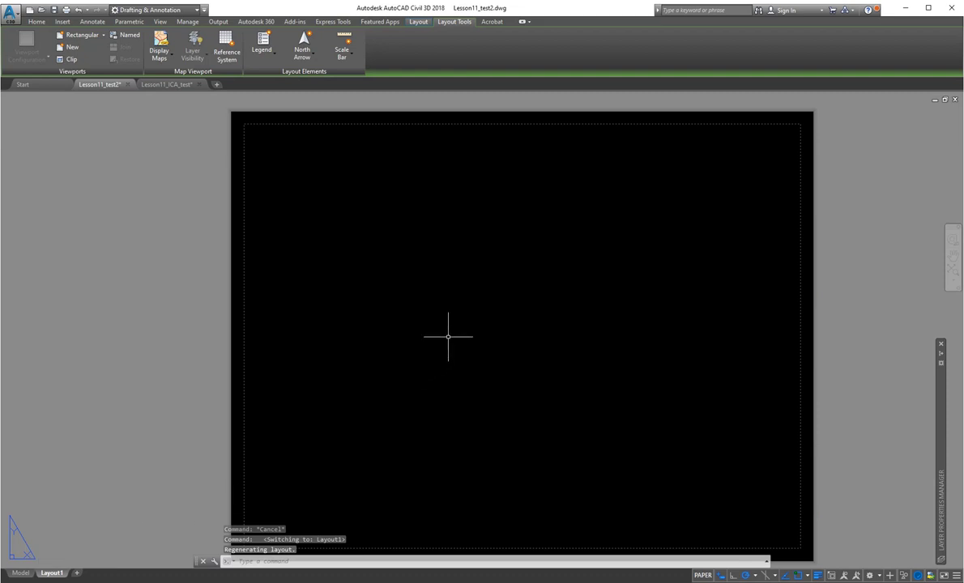
middle_drag(541, 401, 477, 370)
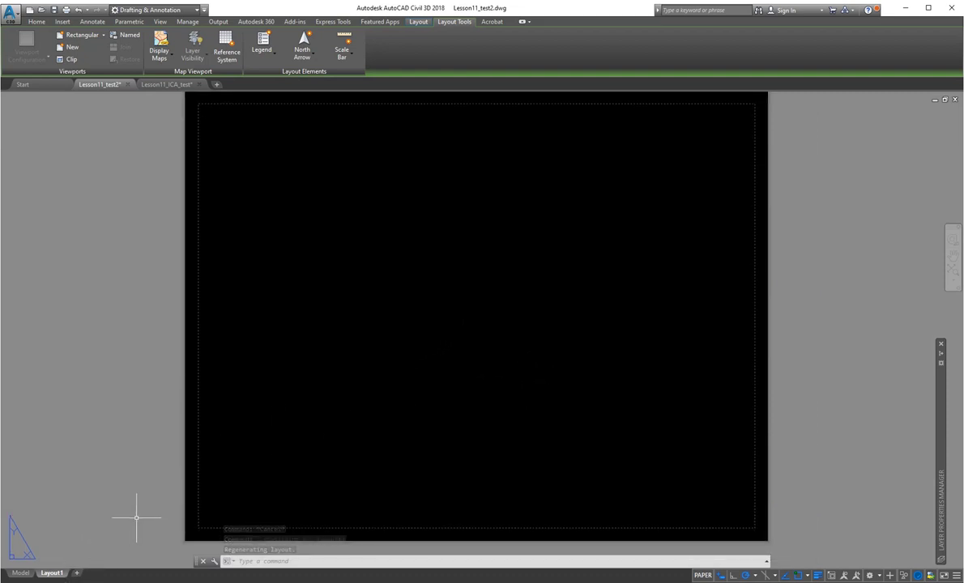
click(77, 574)
click(85, 573)
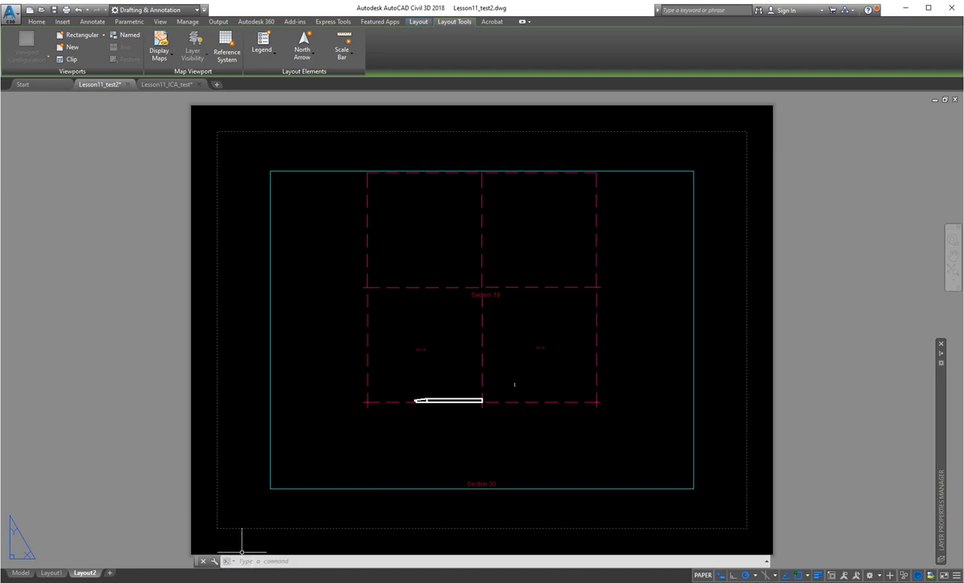
mouse_move(79, 577)
Frame both parcels inside the new layout's viewport at a scale of about 0.00335 and return to paper space
click(270, 249)
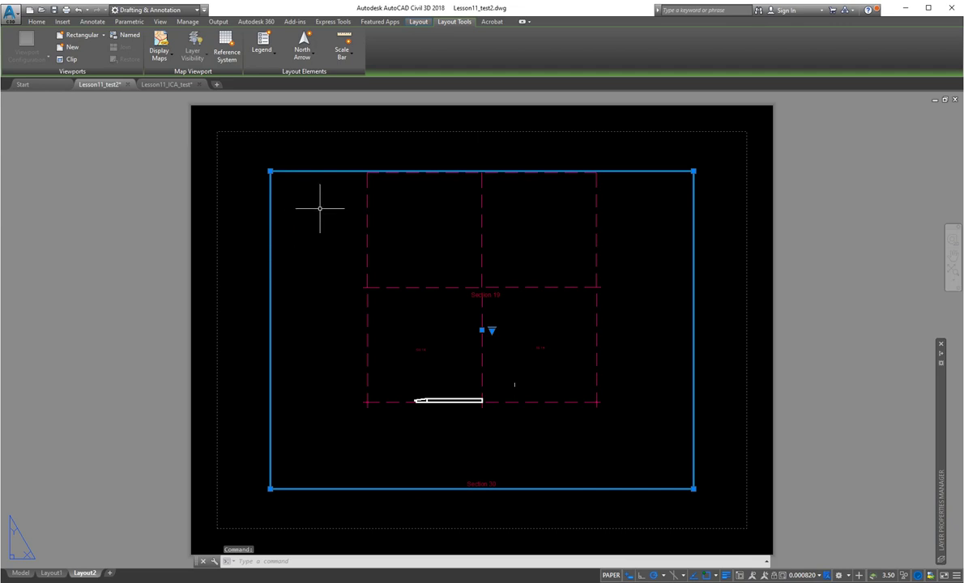
key(Escape)
key(Escape)
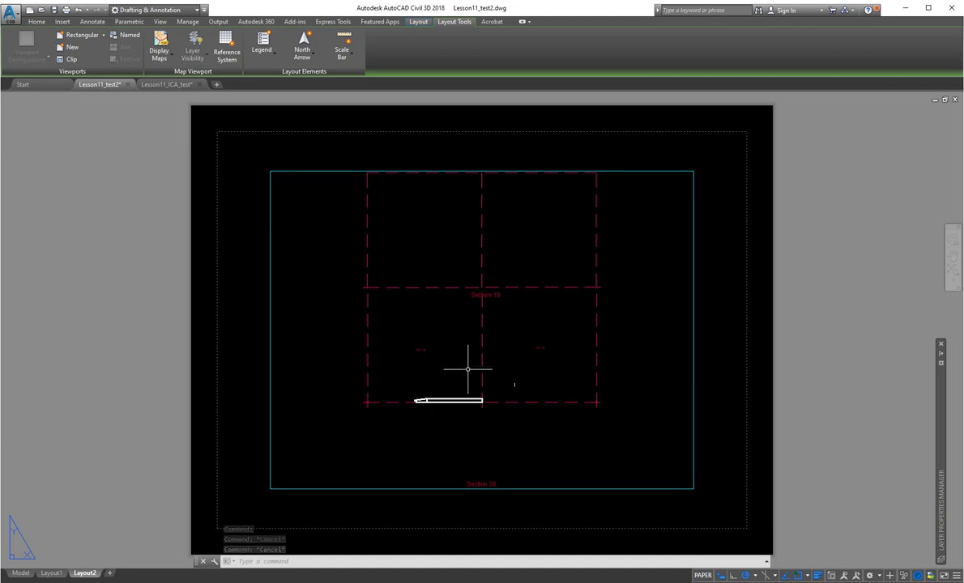
double_click(421, 421)
scroll(426, 415, up, 6)
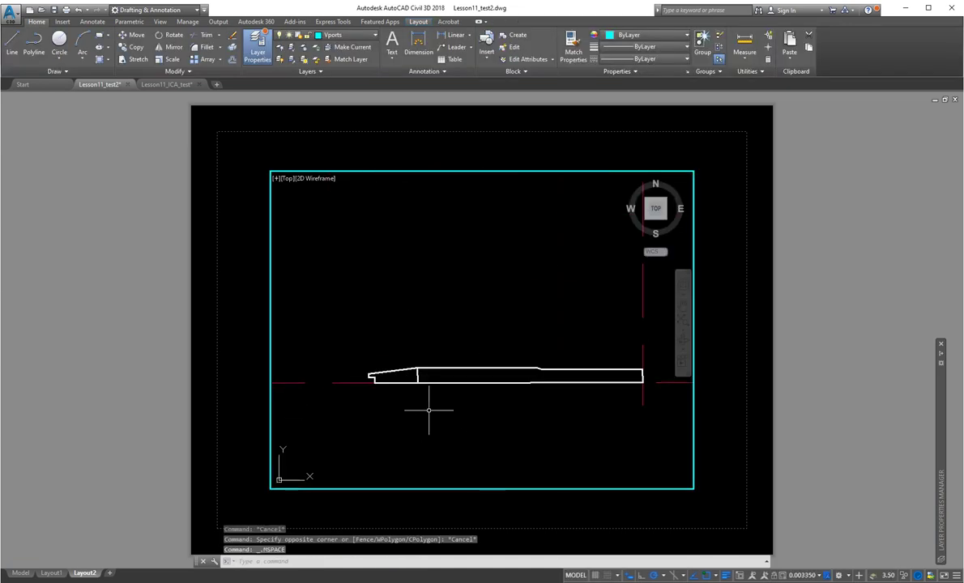
mouse_move(495, 402)
middle_down()
mouse_move(446, 404)
mouse_move(493, 409)
mouse_move(454, 391)
mouse_move(463, 384)
mouse_move(459, 405)
middle_up()
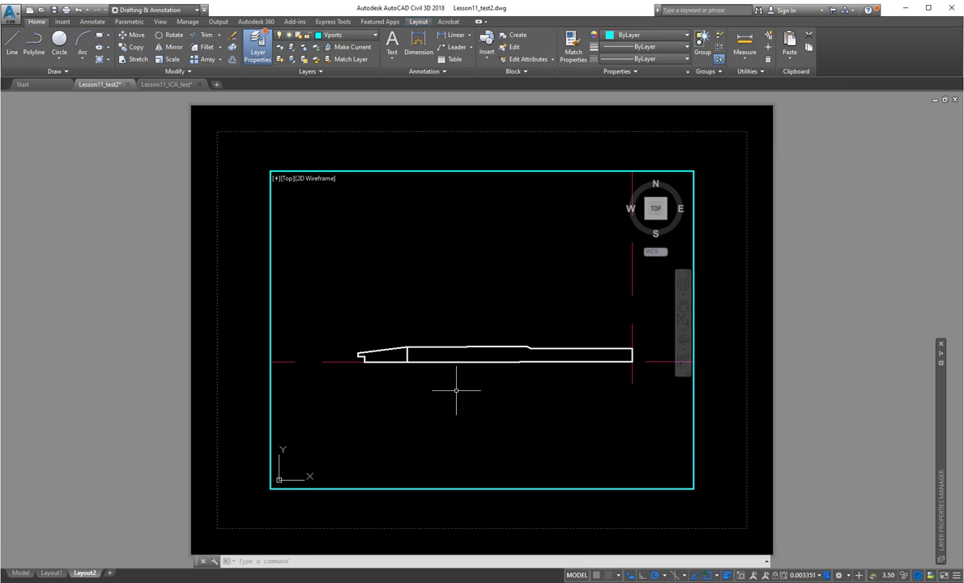
double_click(248, 367)
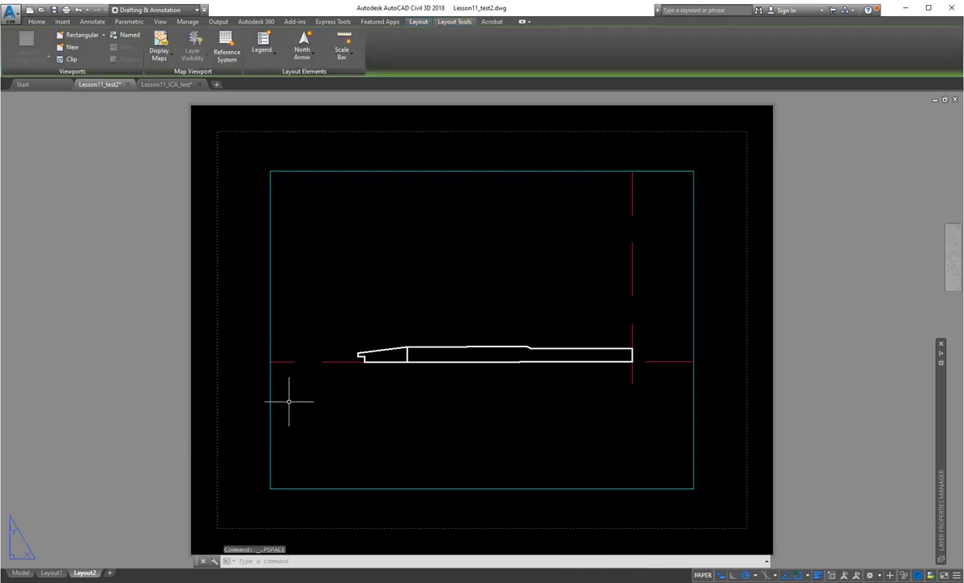
scroll(230, 405, down, 2)
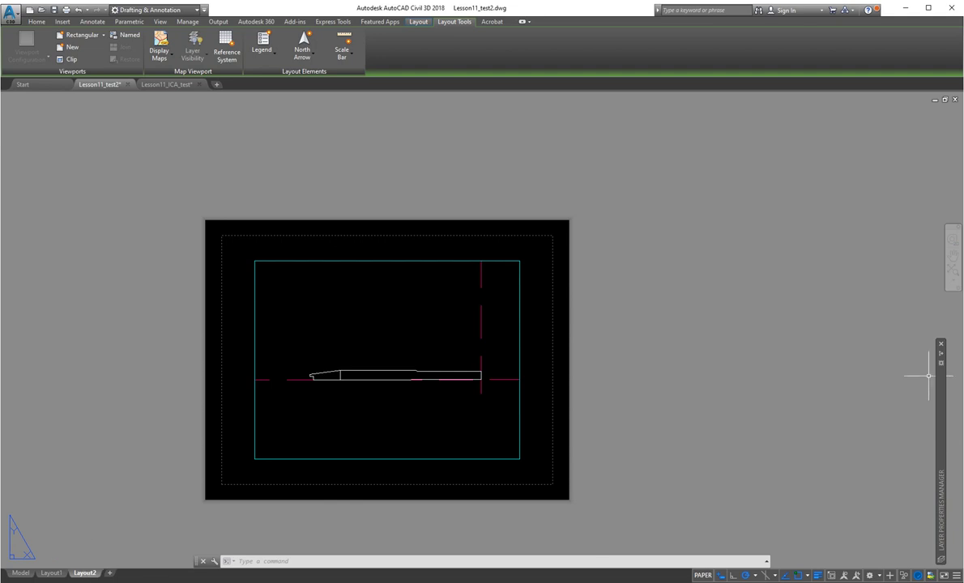
Create a layer named Border and set its color to green
mouse_move(941, 381)
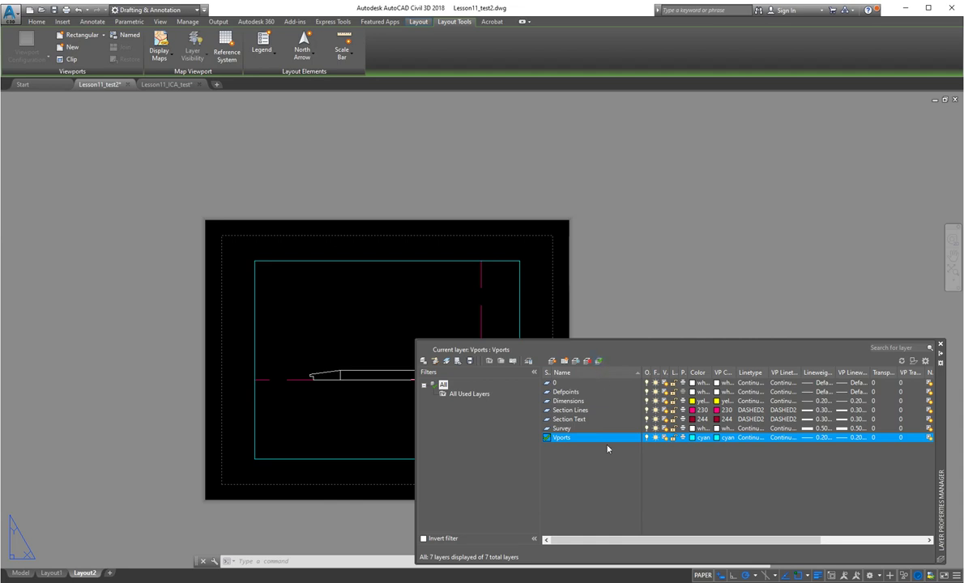
click(552, 361)
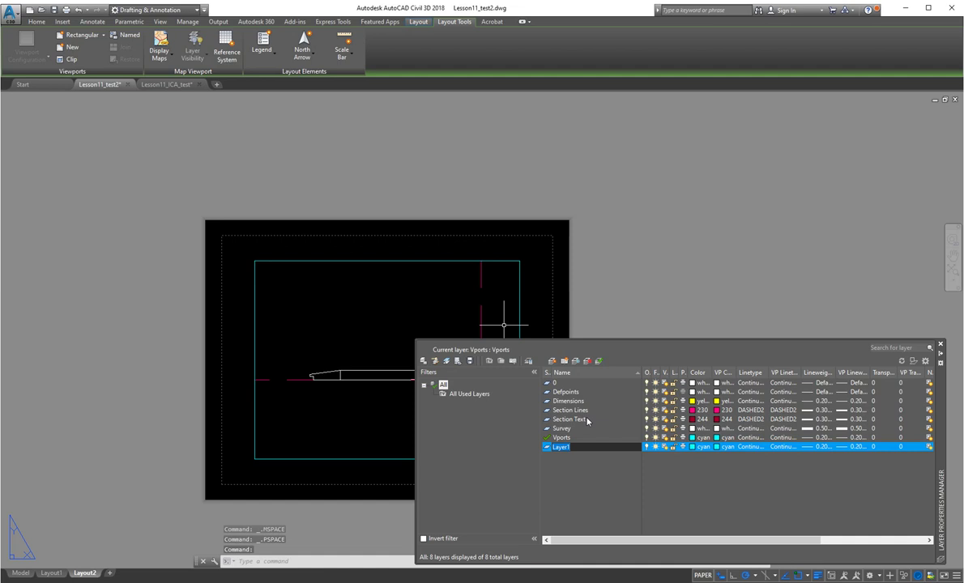
text(Border)
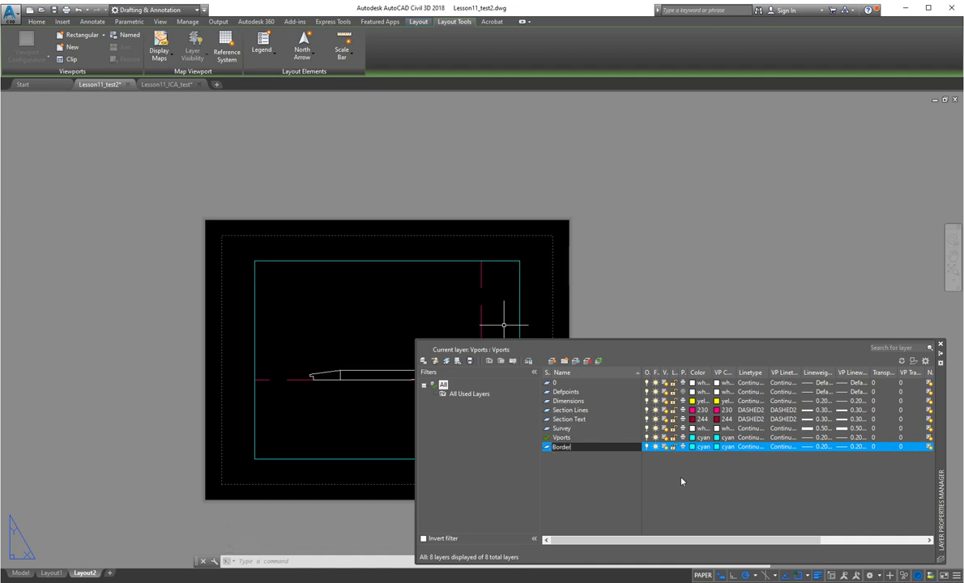
click(691, 449)
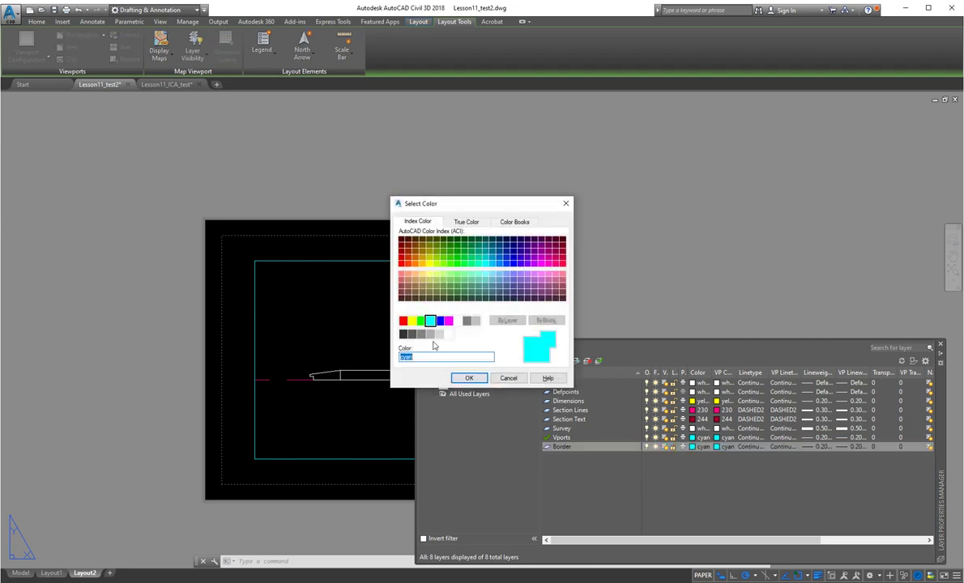
click(420, 321)
click(469, 379)
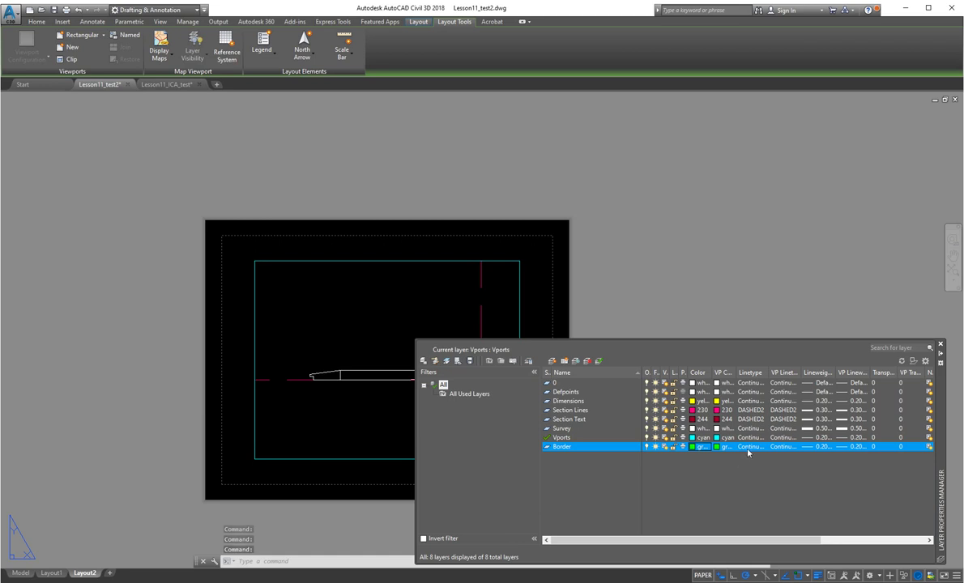
Set the Border layer's lineweight to 0.50 mm and make it the current layer
click(813, 449)
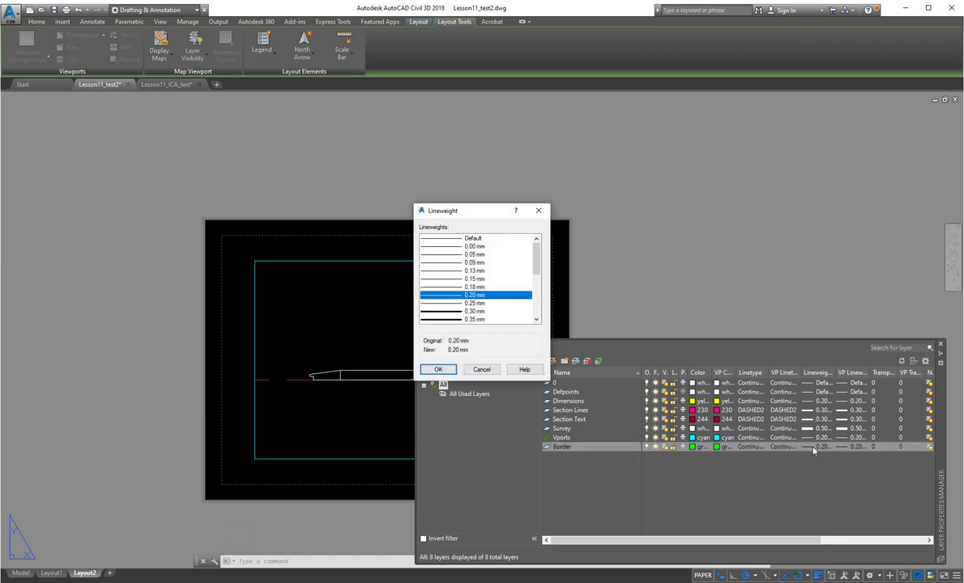
scroll(531, 283, down, 2)
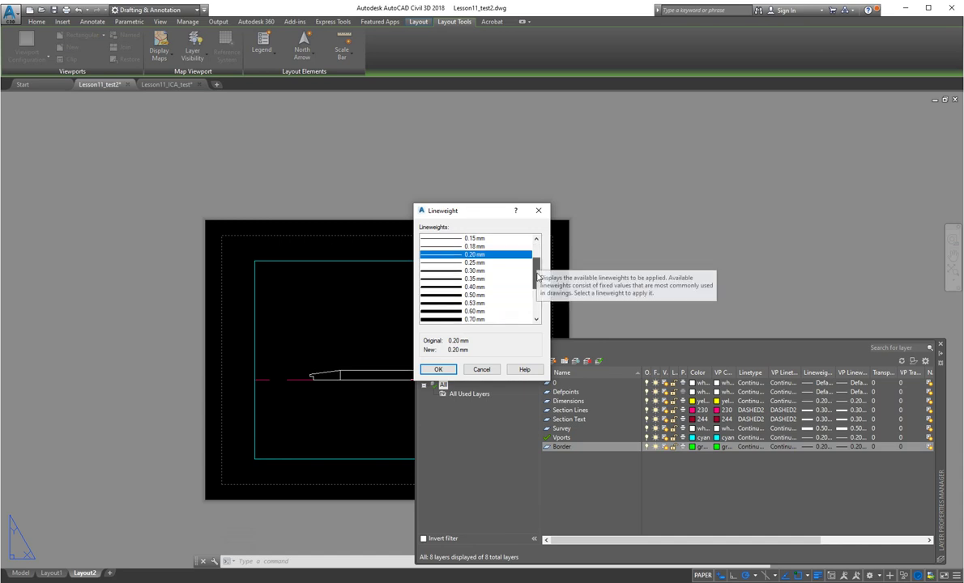
click(440, 296)
click(438, 371)
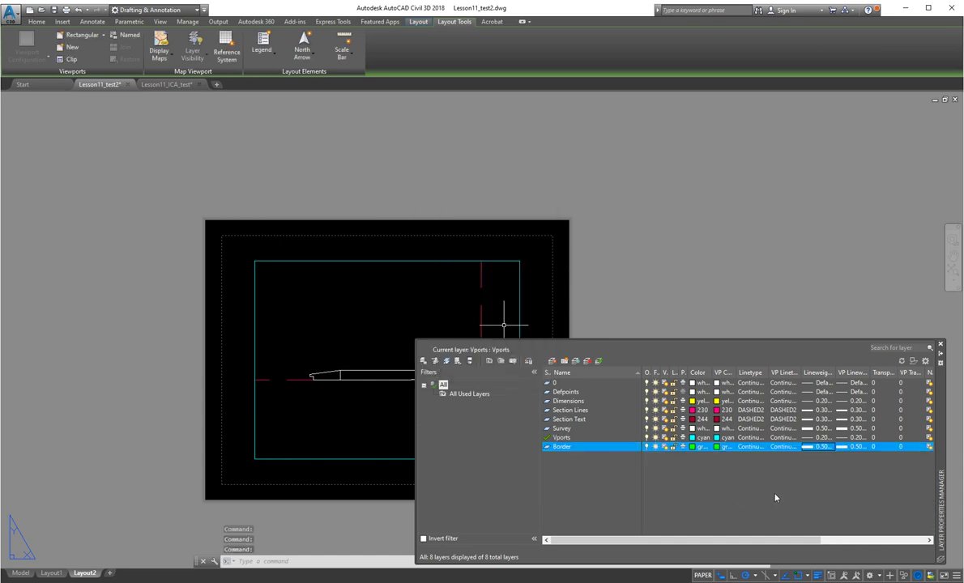
click(600, 362)
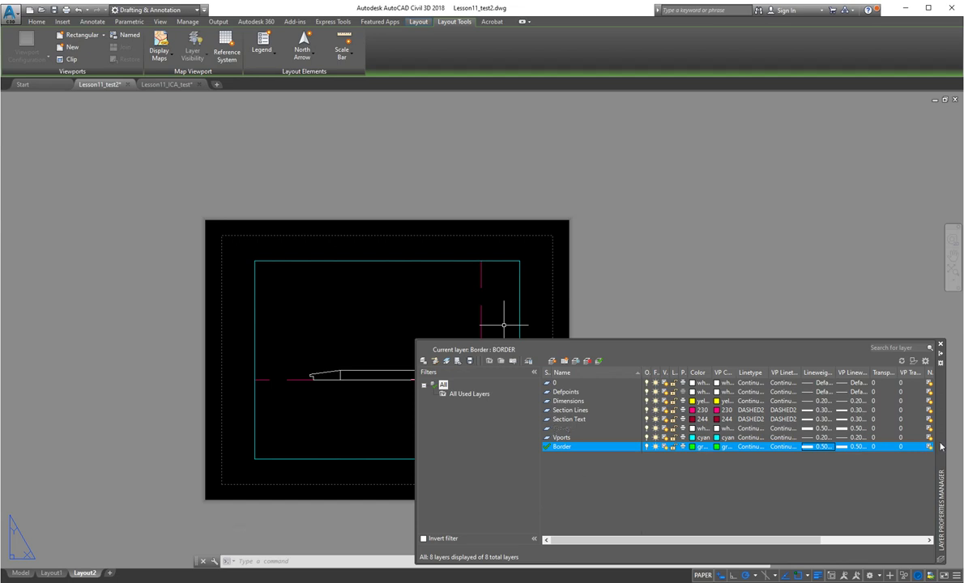
click(941, 355)
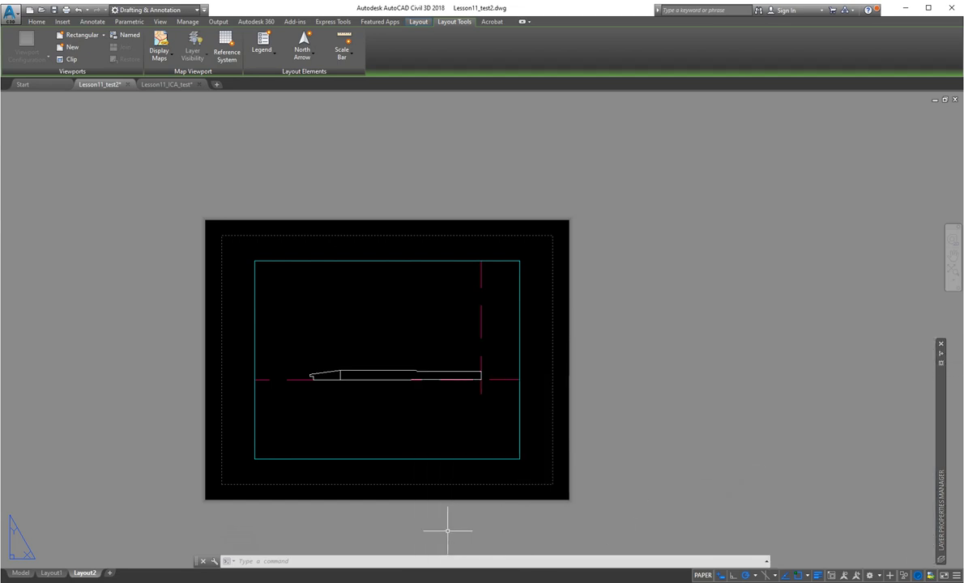
Open the page setup of the current layout for modification and set its plotter to DWG To PDF.pc3
right_click(84, 574)
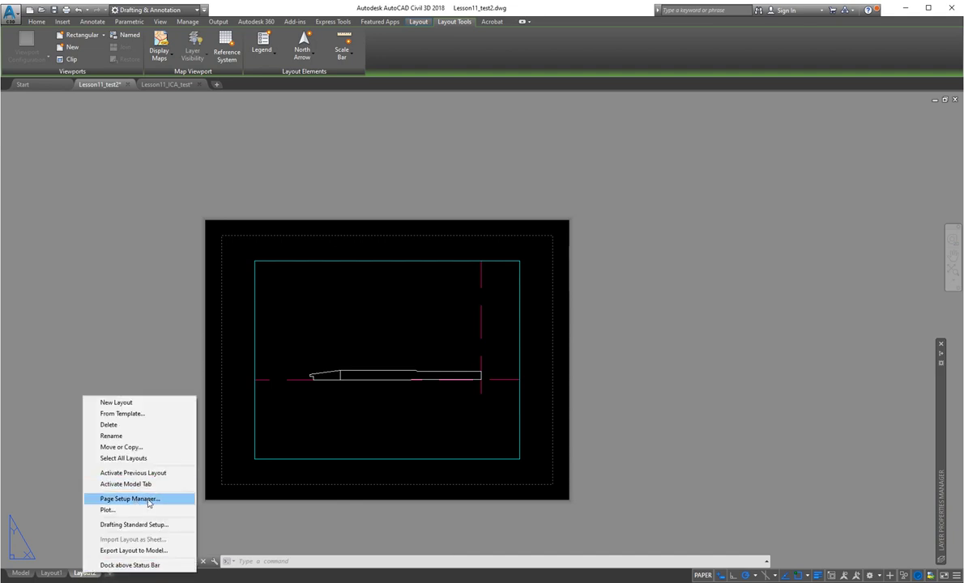
click(149, 503)
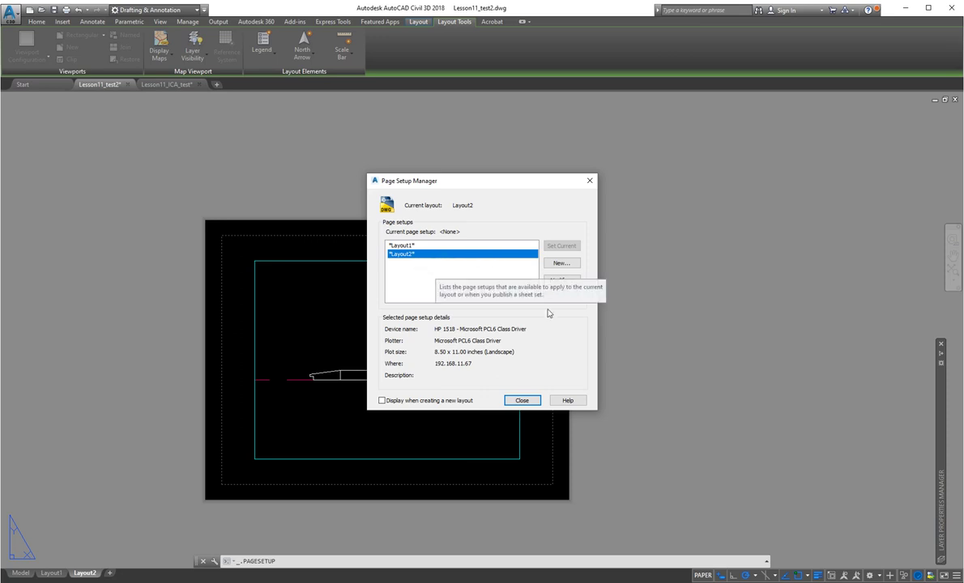
click(561, 280)
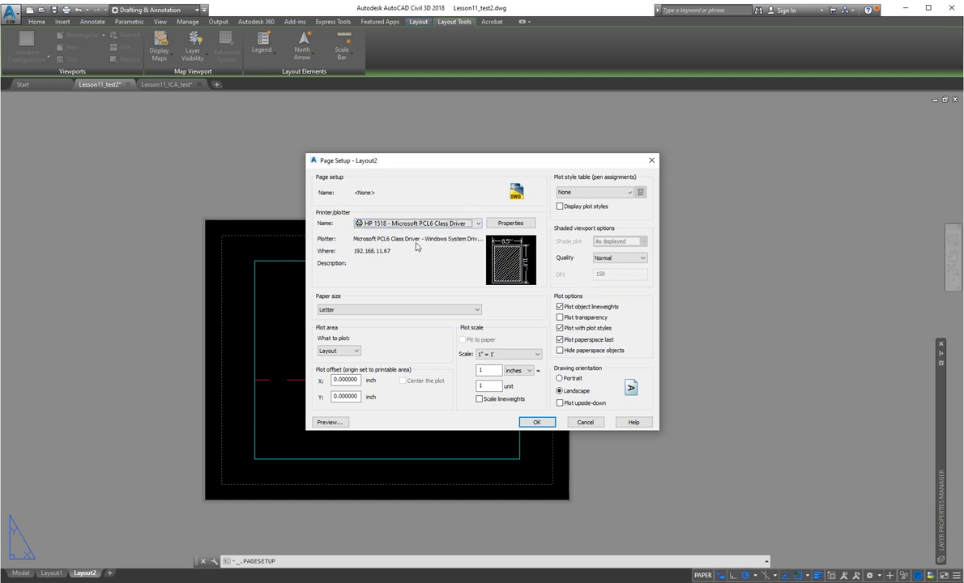
click(478, 223)
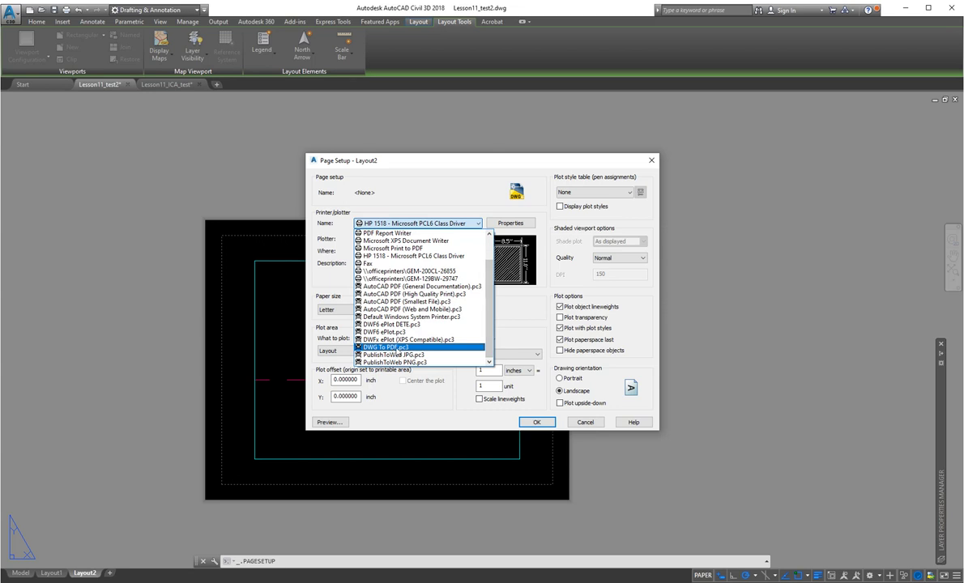
click(398, 347)
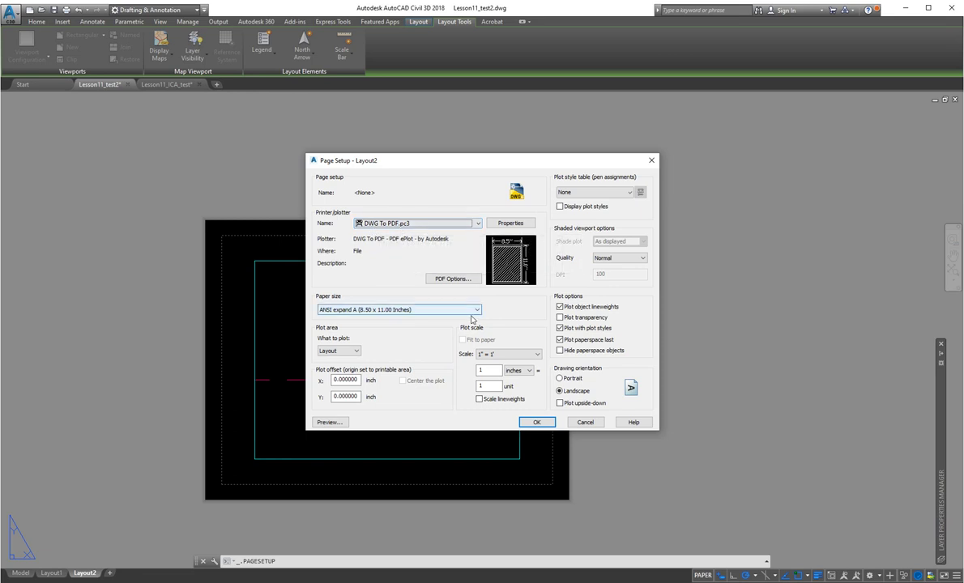
Try the AutoCAD PDF (High Quality Print).pc3 plotter while checking the available paper sizes, and switch back to DWG To PDF.pc3
click(441, 310)
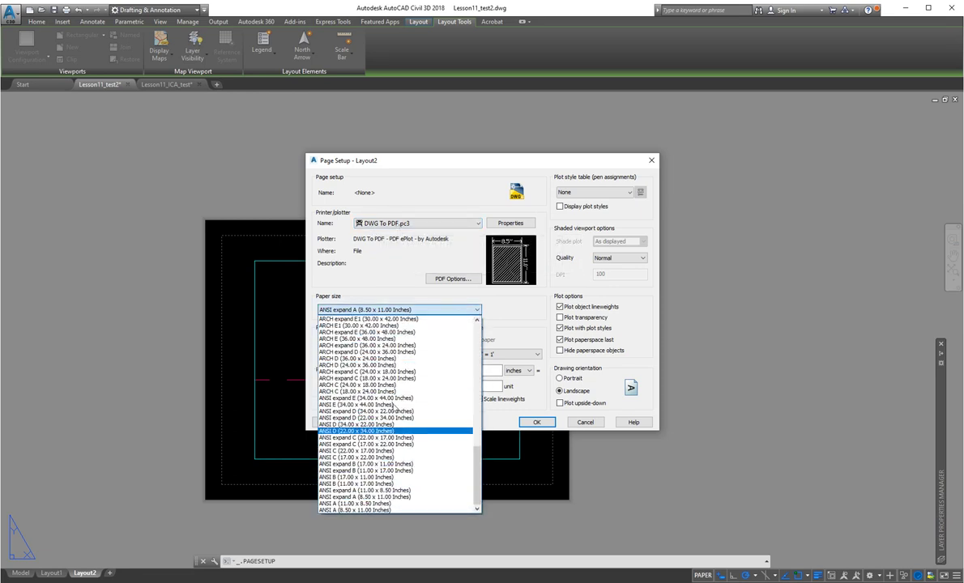
click(363, 247)
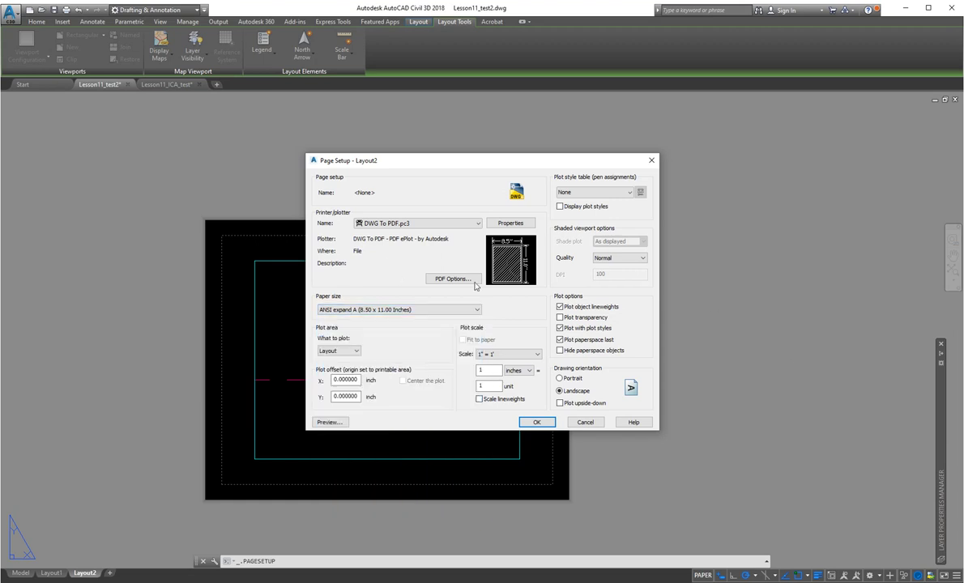
click(479, 224)
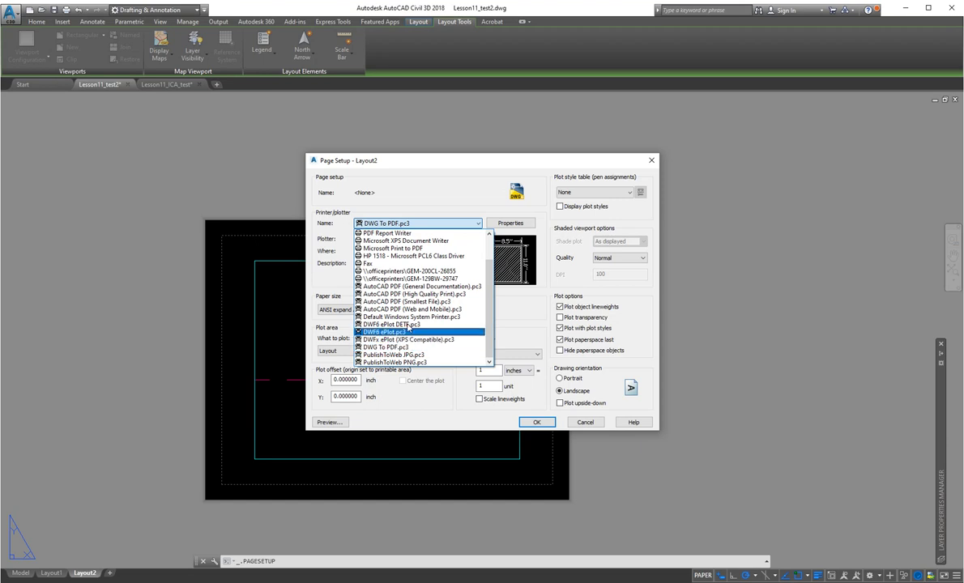
click(381, 313)
click(382, 311)
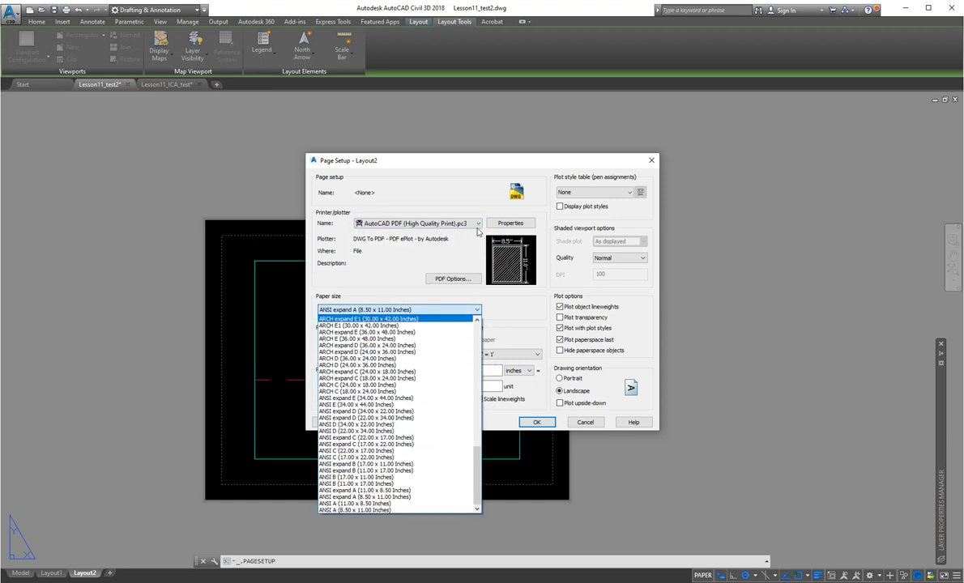
click(450, 223)
click(450, 224)
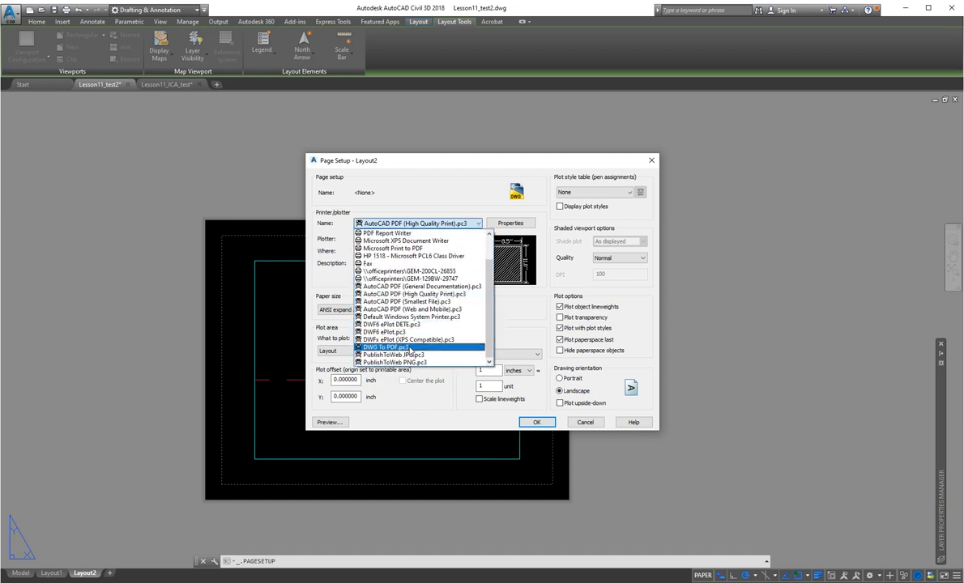
click(410, 347)
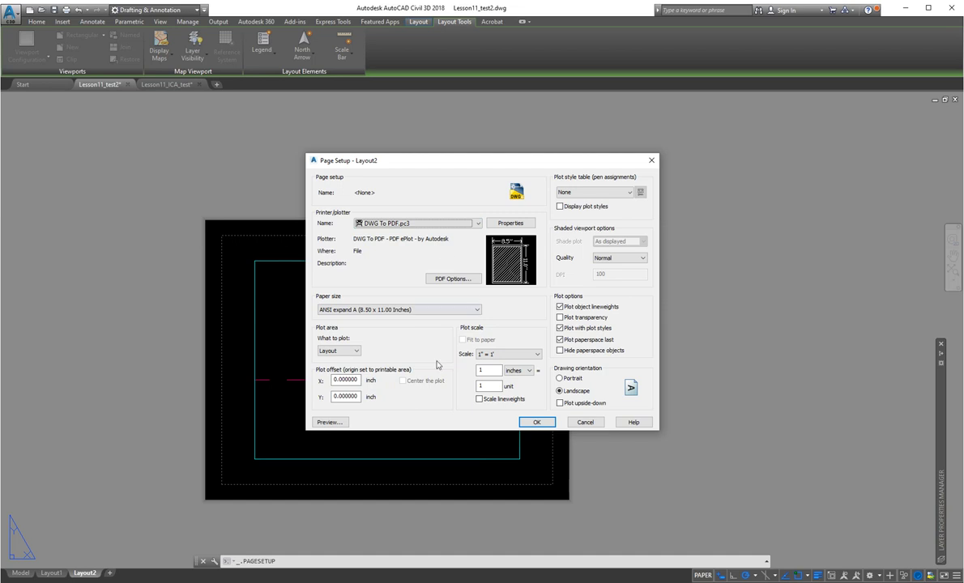
Set the layout's paper size to ANSI expand A (11.00 x 8.50 Inches)
click(477, 309)
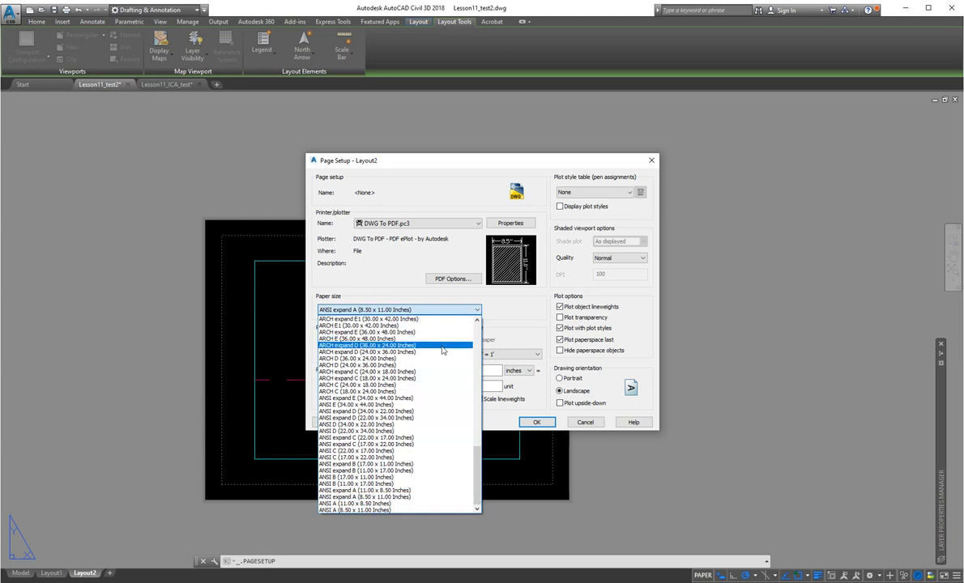
click(356, 424)
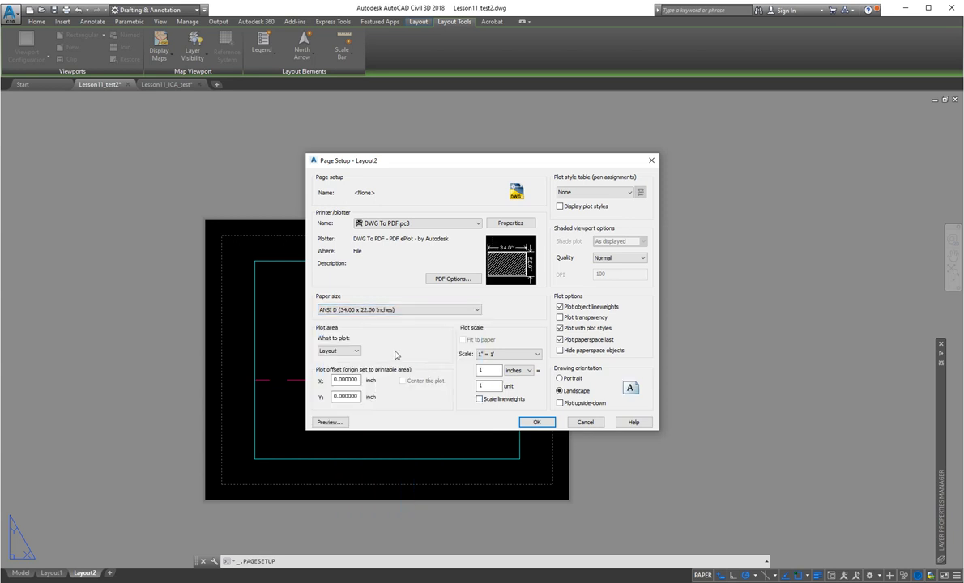
click(393, 309)
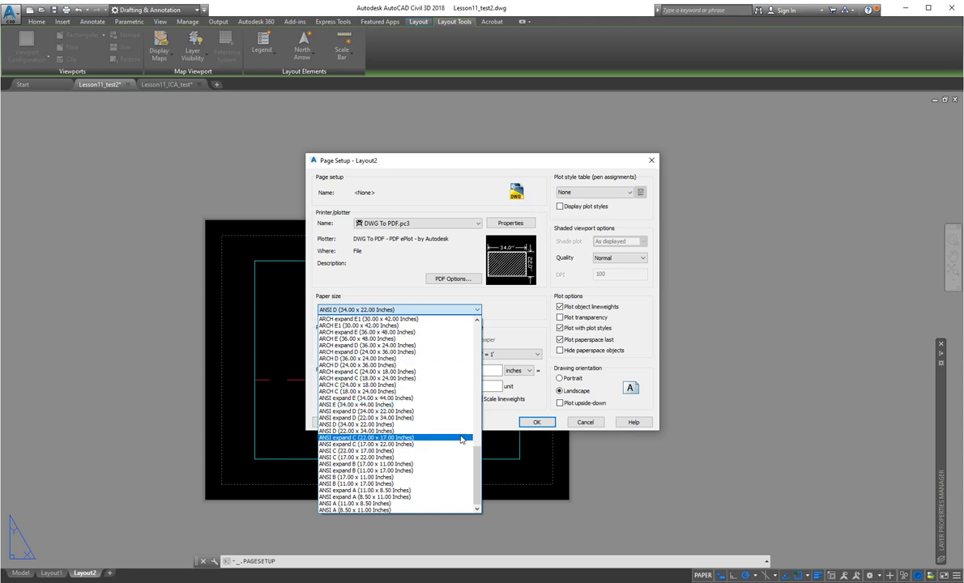
scroll(448, 430, up, 3)
scroll(484, 423, up, 12)
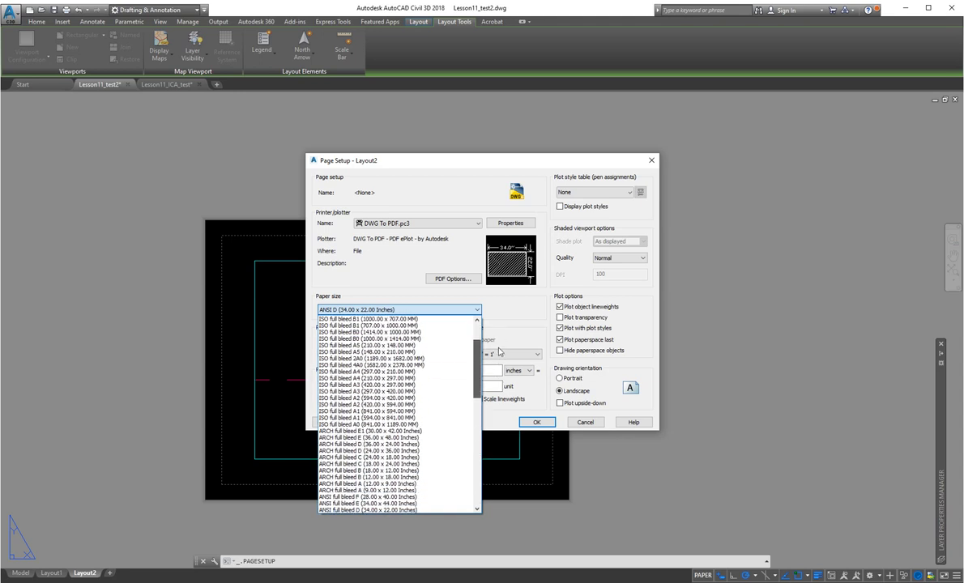
scroll(500, 370, down, 7)
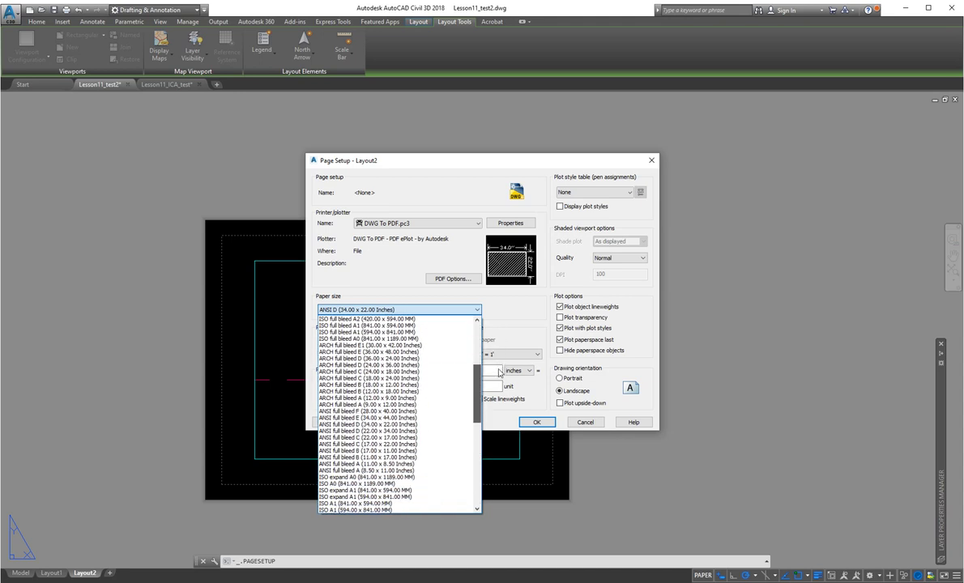
scroll(498, 422, down, 7)
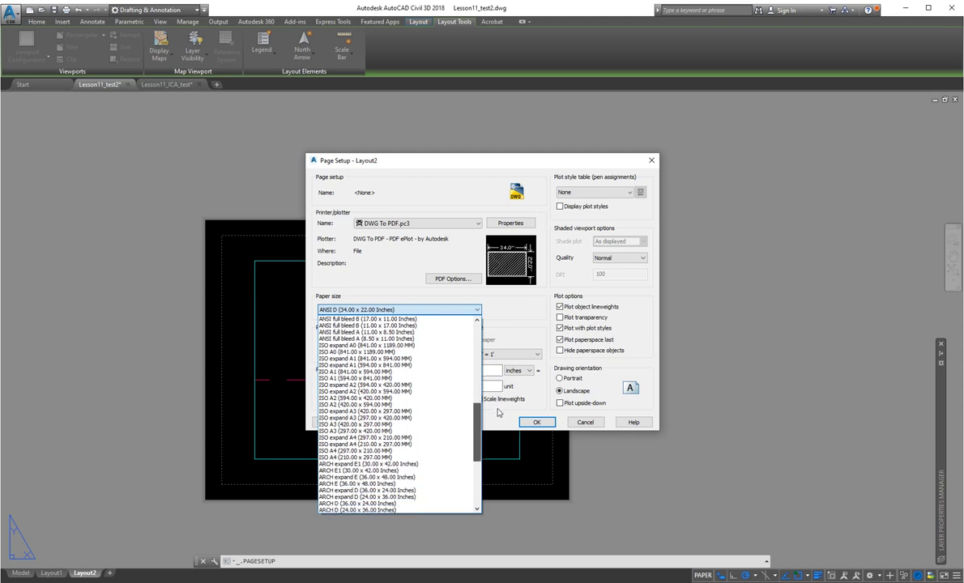
scroll(496, 446, down, 1)
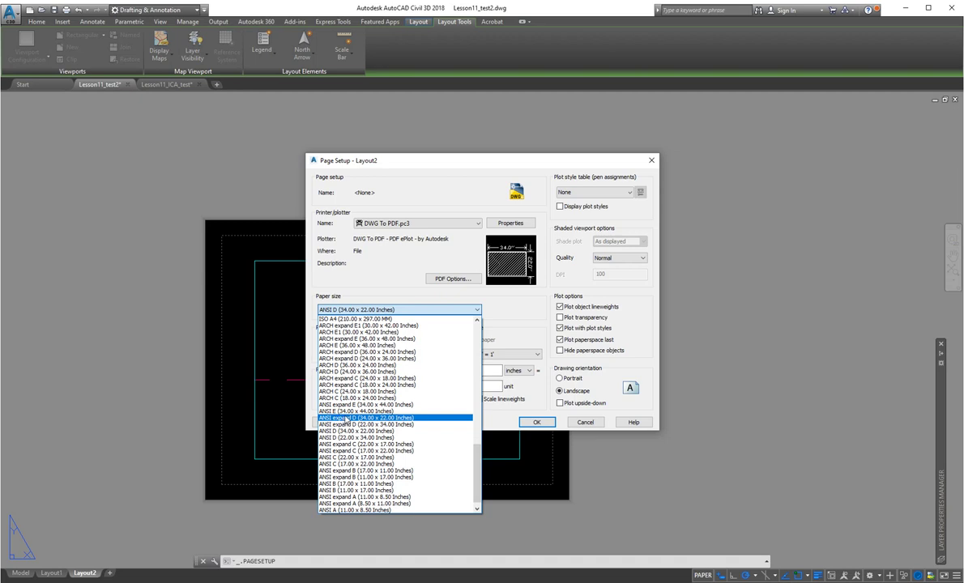
click(357, 497)
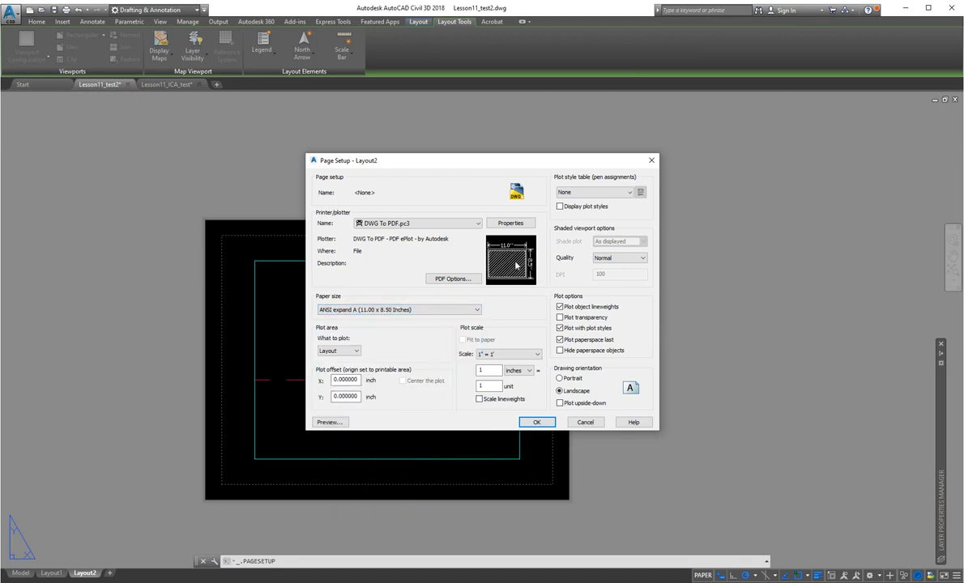
Assign the monochrome.ctb plot style table, turn on lineweight scaling, and apply the page setup to the layout
mouse_move(531, 265)
click(618, 190)
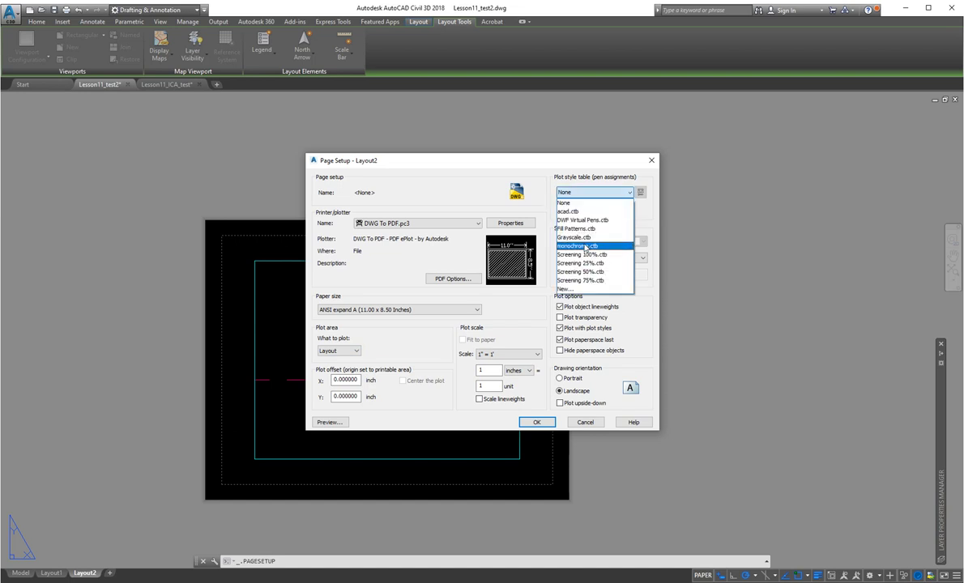
click(594, 237)
click(628, 193)
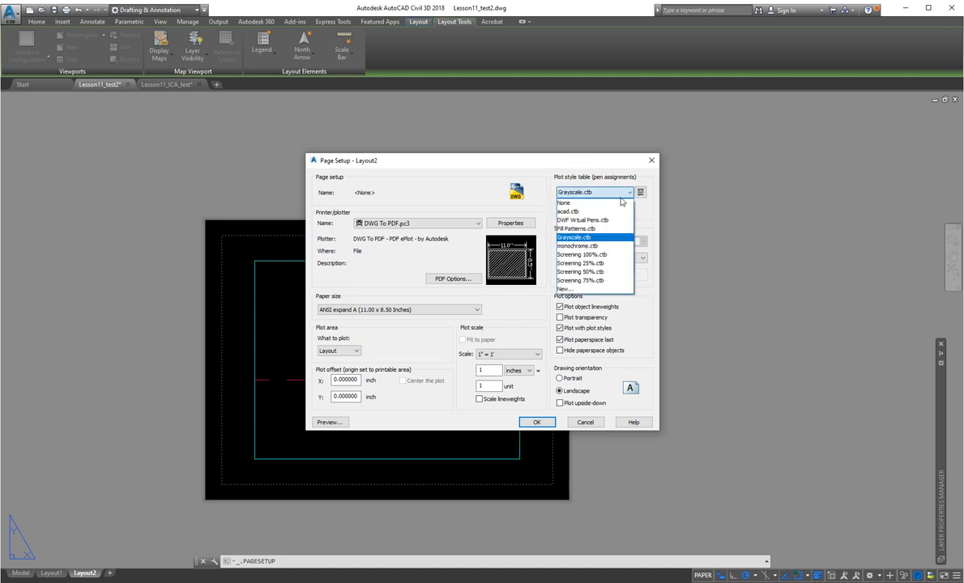
click(593, 247)
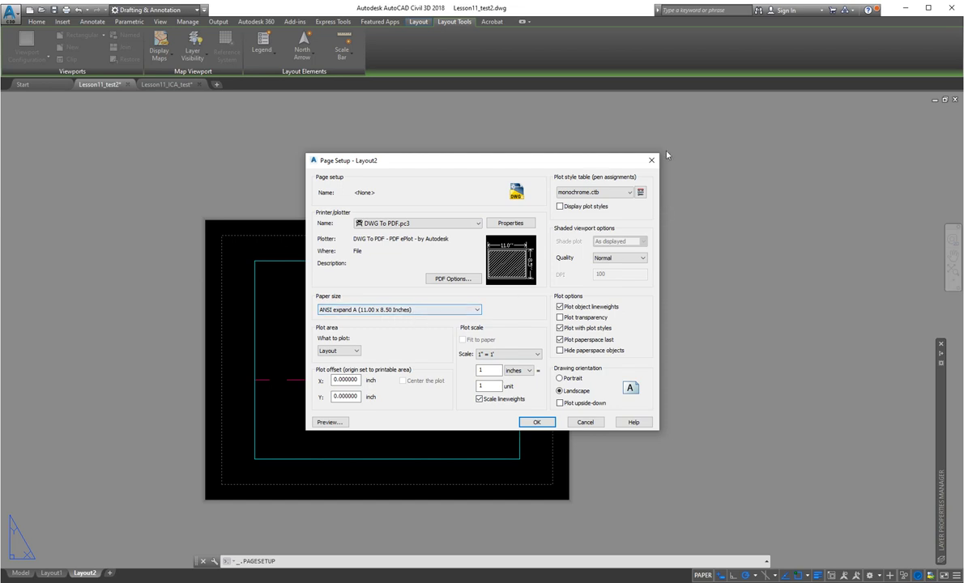
click(536, 423)
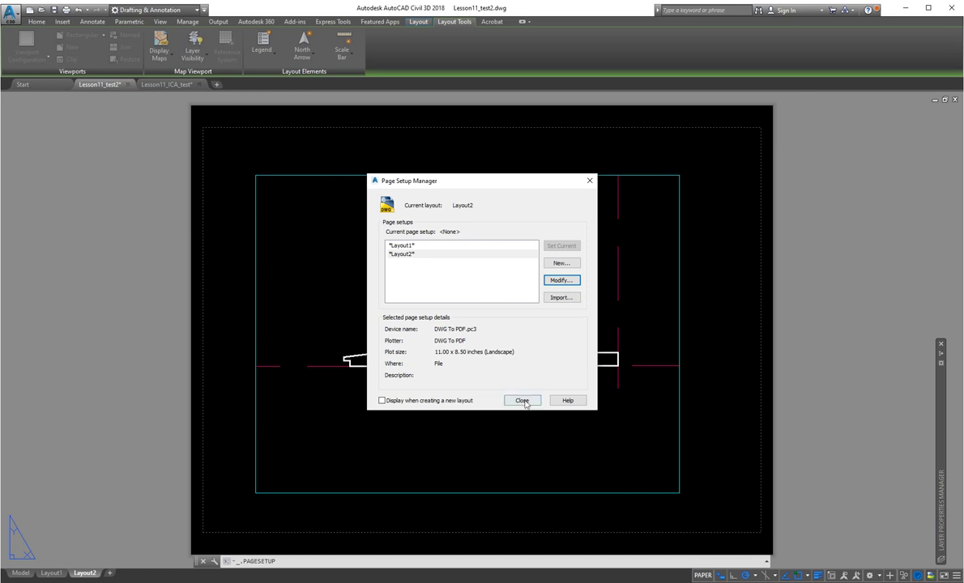
Close the page setup dialog and draw a border rectangle around the viewport, 10 long by 7.5 wide, on the Border layer
click(523, 401)
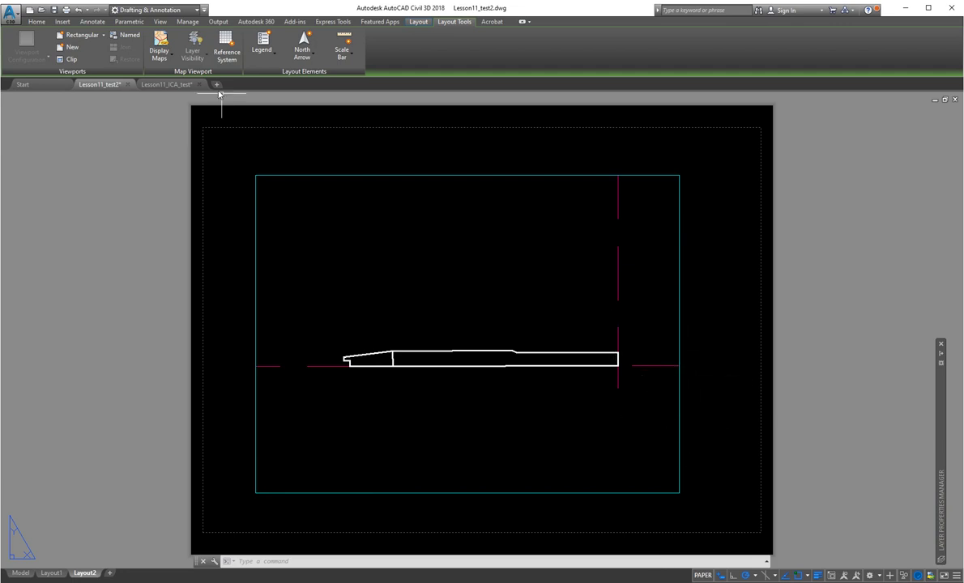
click(37, 22)
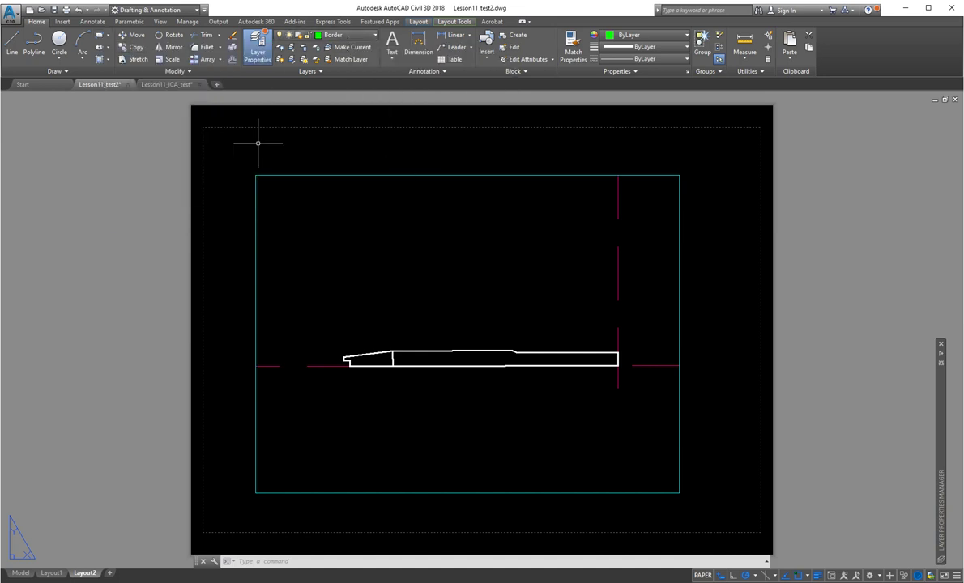
click(98, 38)
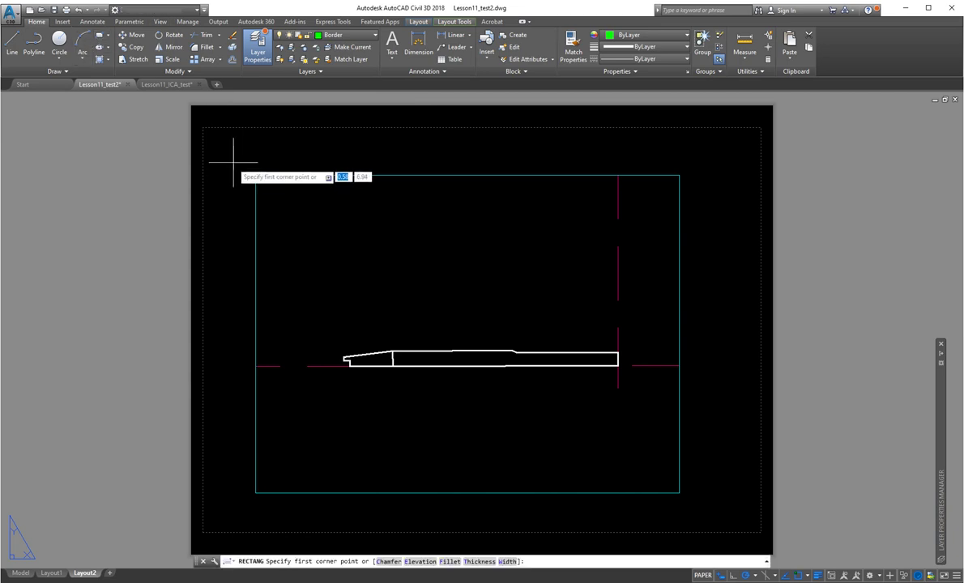
click(225, 147)
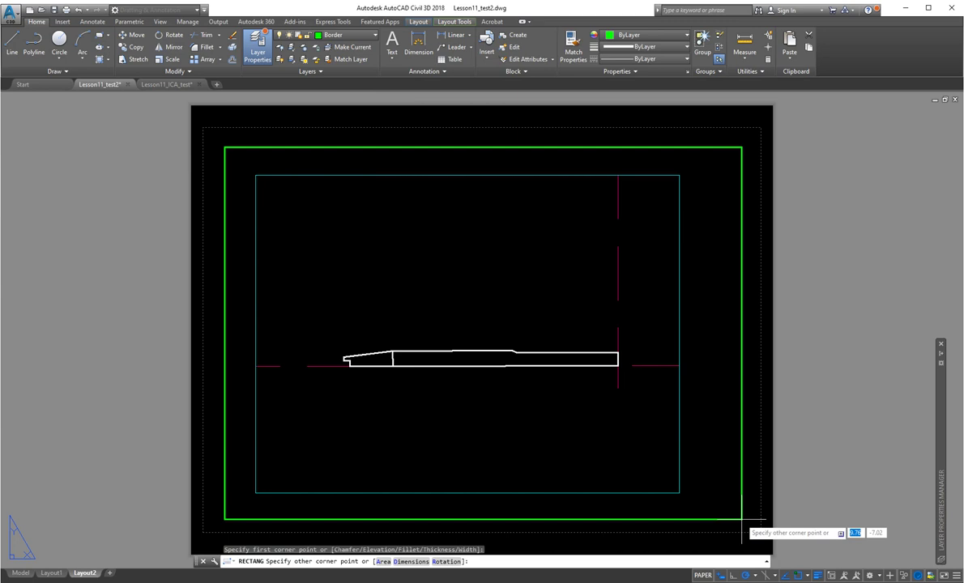
text(d)
key(Return)
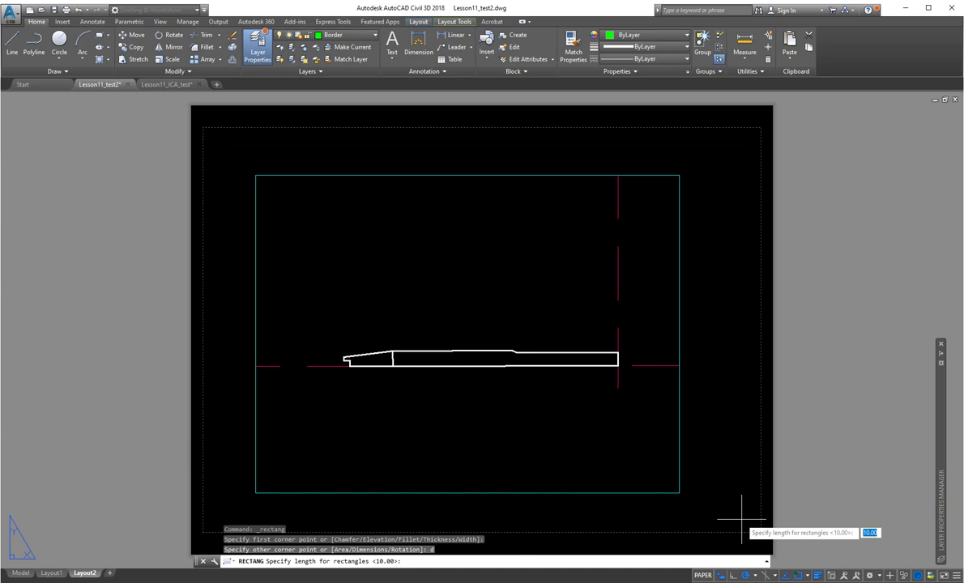
key(Return)
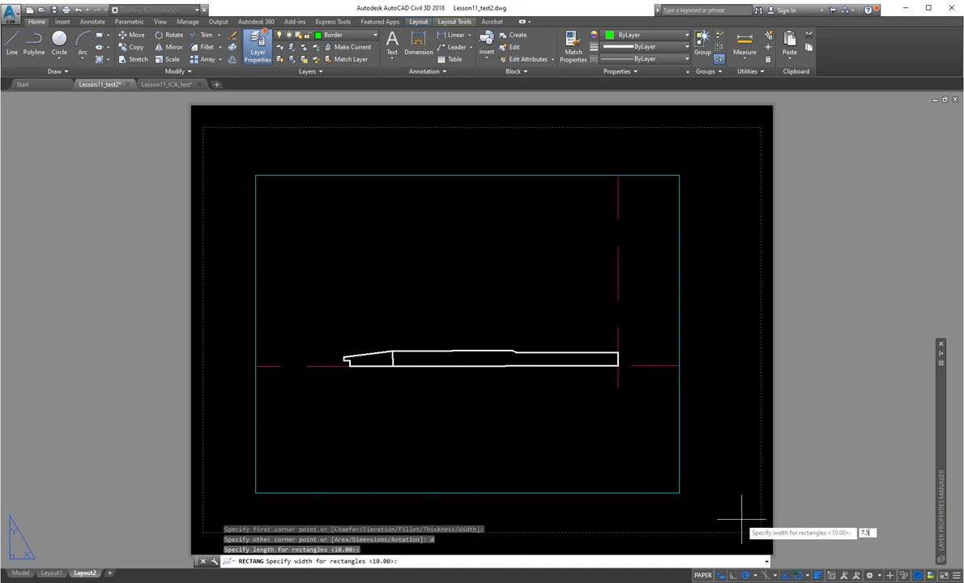
key(Return)
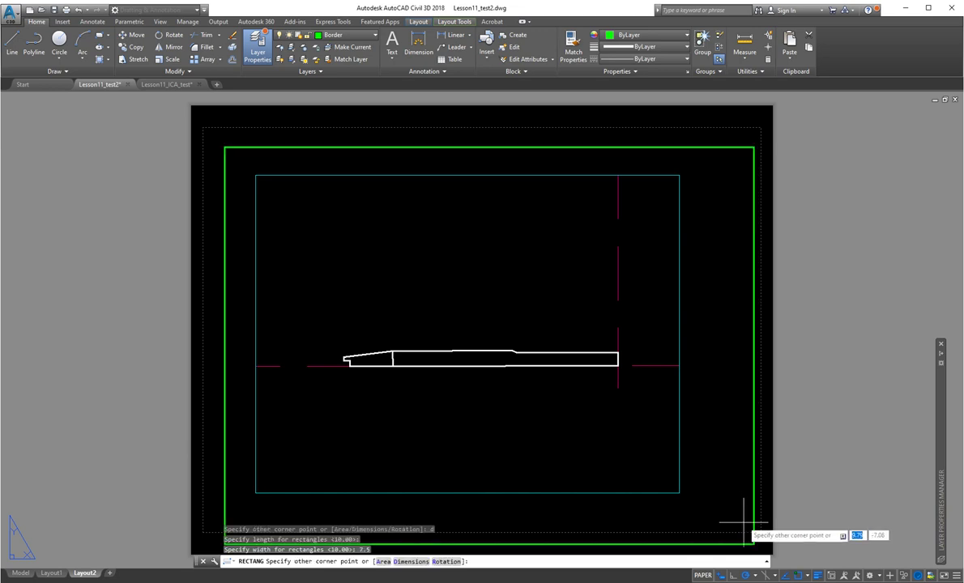
click(762, 543)
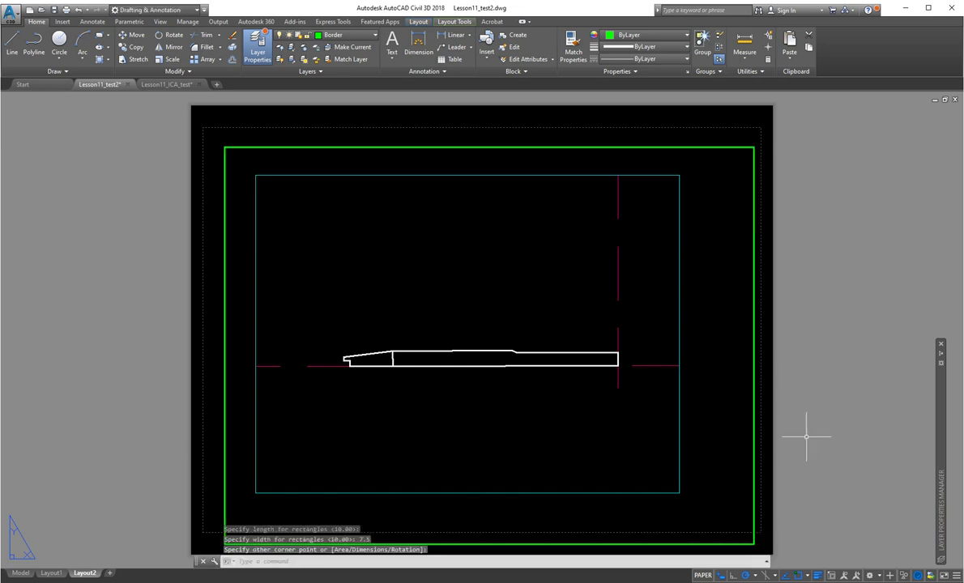
Examine how the green border's edges and corners sit against the layout's dashed printable-area boundary
scroll(798, 437, down, 4)
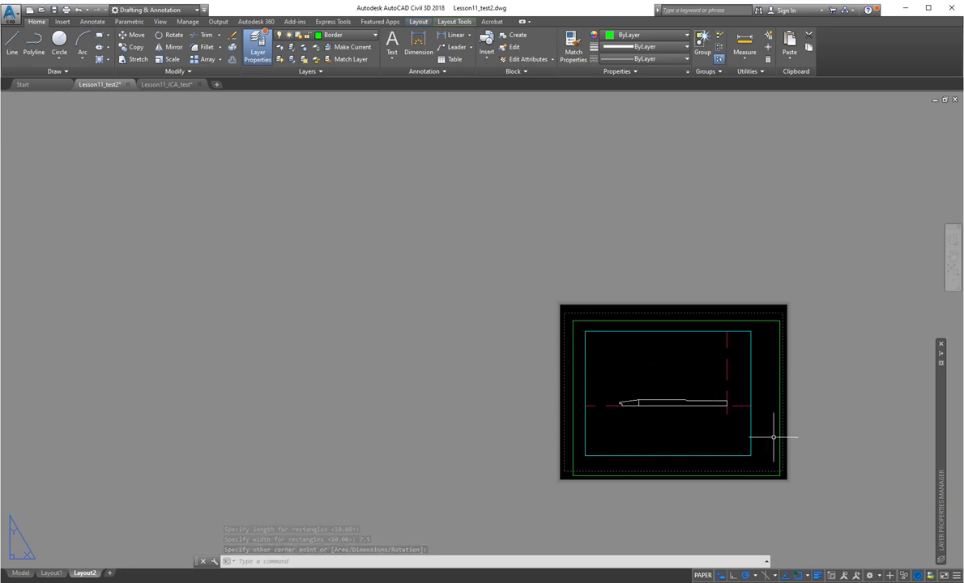
middle_drag(774, 438, 648, 436)
scroll(648, 437, up, 2)
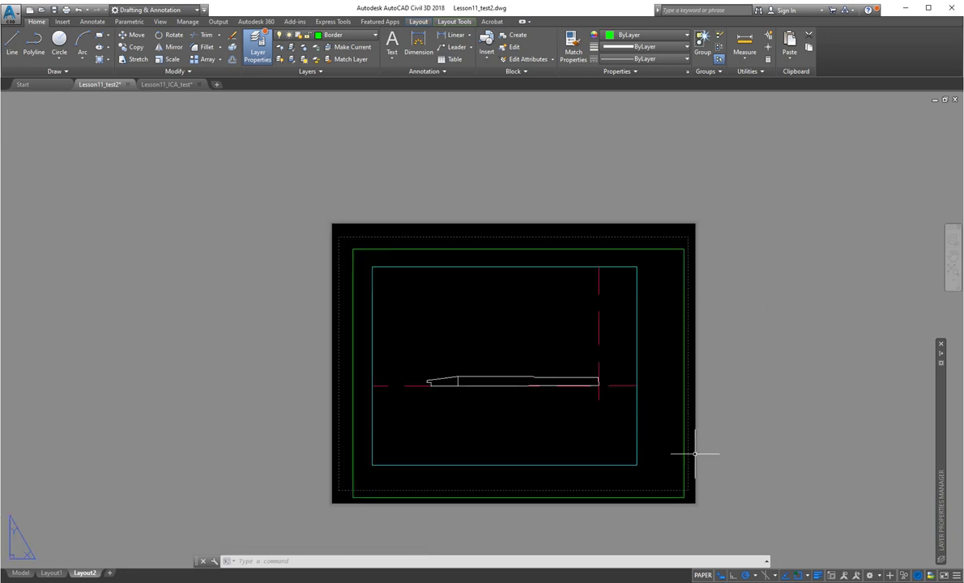
scroll(640, 270, up, 2)
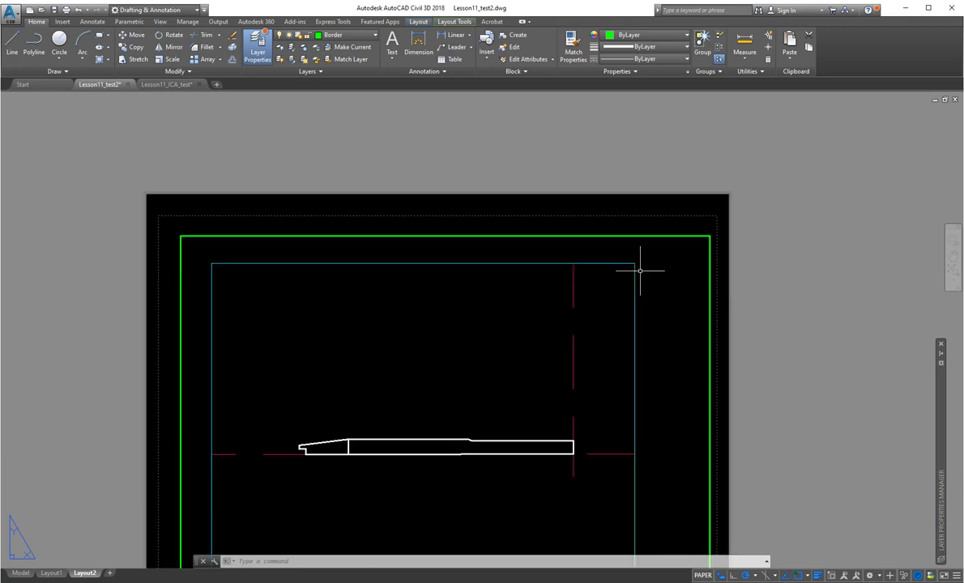
scroll(640, 270, down, 2)
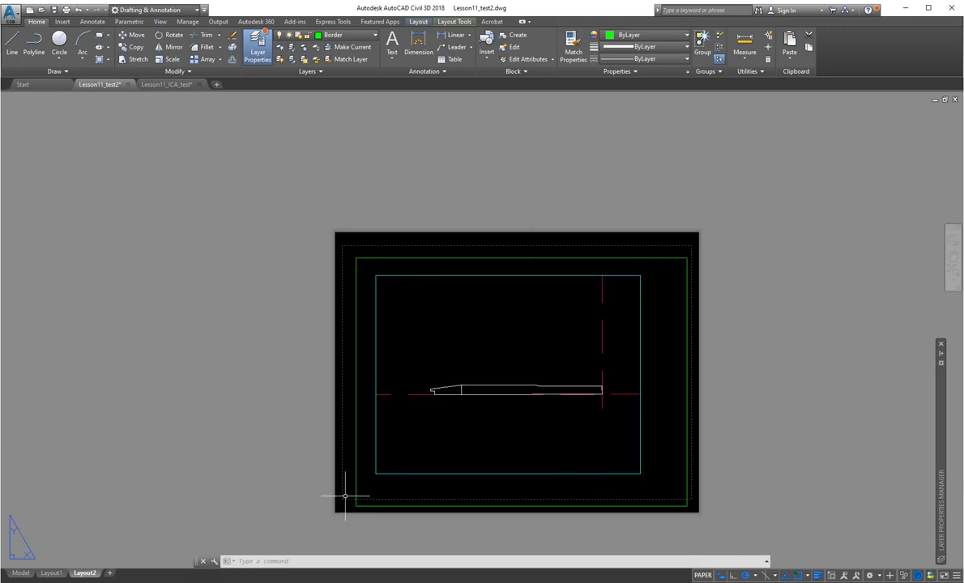
scroll(345, 495, up, 5)
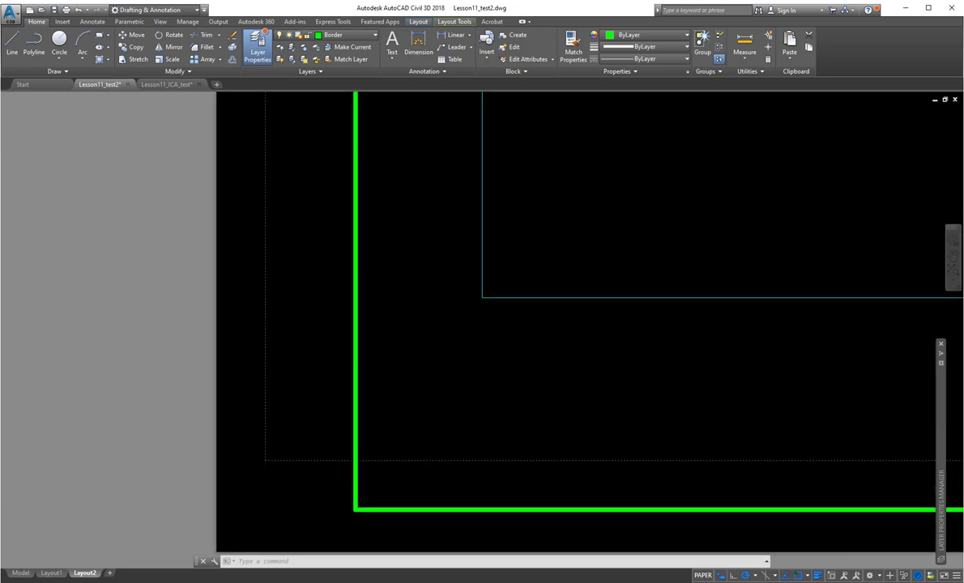
scroll(413, 457, down, 2)
middle_drag(733, 442, 548, 430)
scroll(559, 432, down, 2)
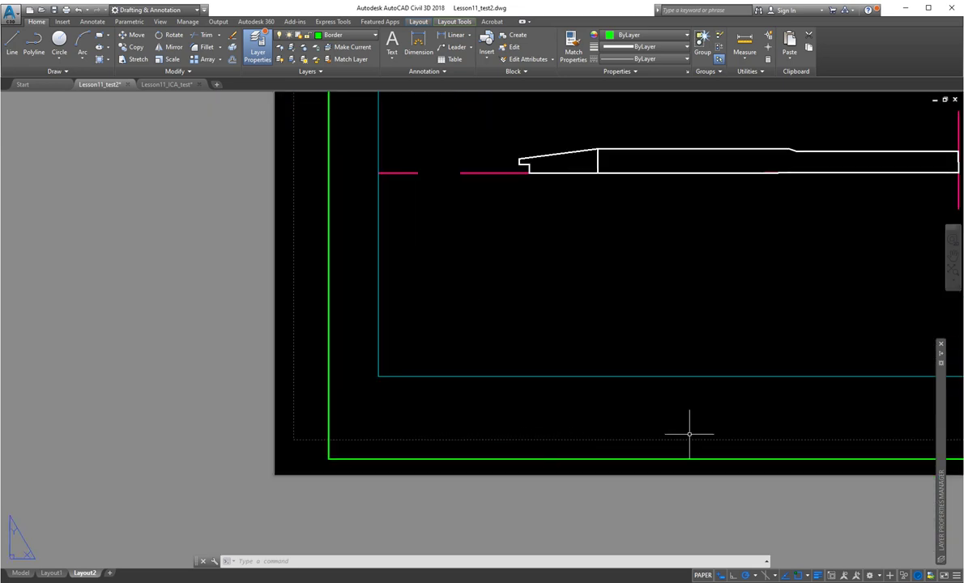
middle_drag(689, 435, 557, 445)
scroll(649, 442, down, 2)
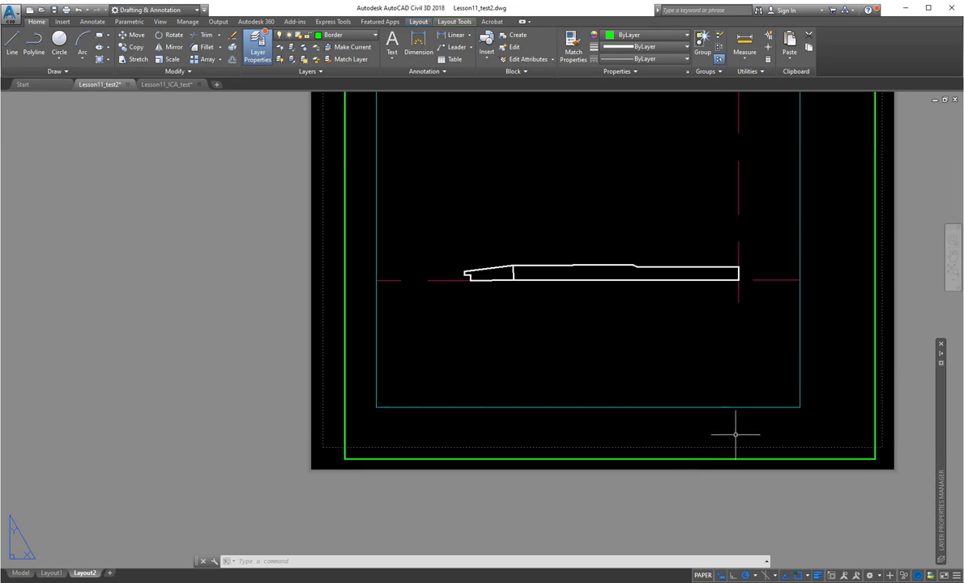
scroll(749, 433, down, 2)
middle_drag(754, 431, 649, 466)
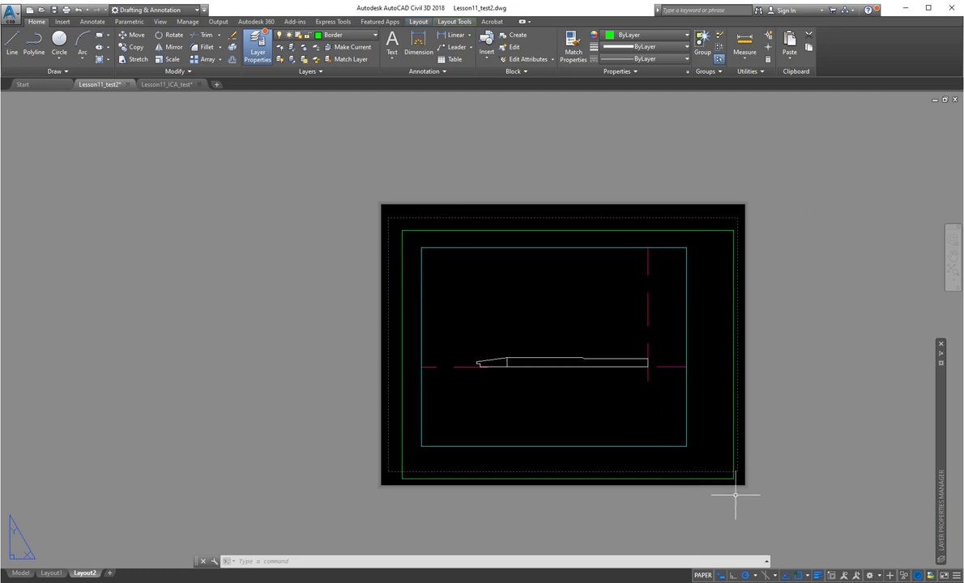
scroll(713, 482, up, 4)
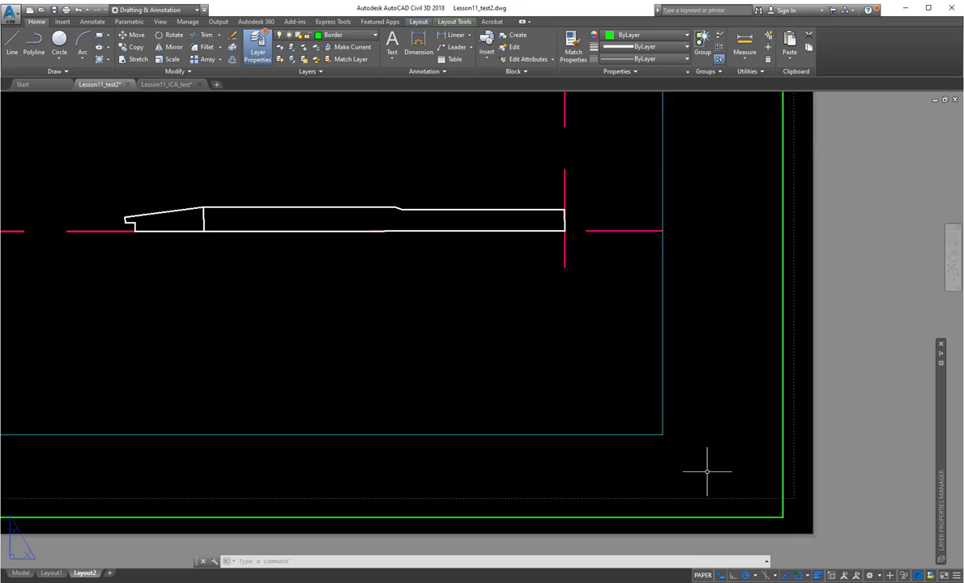
Move the green border rectangle up and slightly left so it fits inside the dashed printable area
scroll(706, 469, down, 2)
click(721, 511)
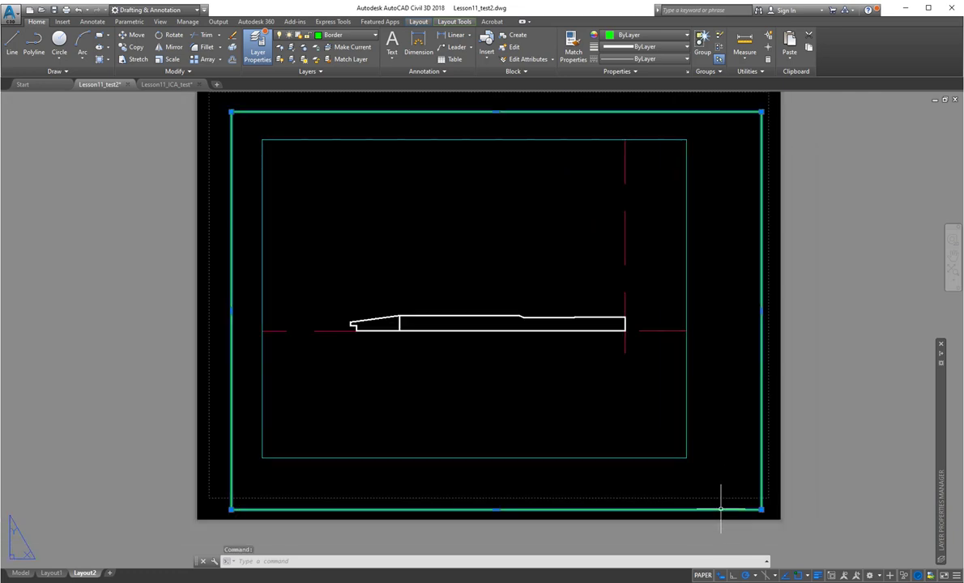
drag(709, 511, 704, 501)
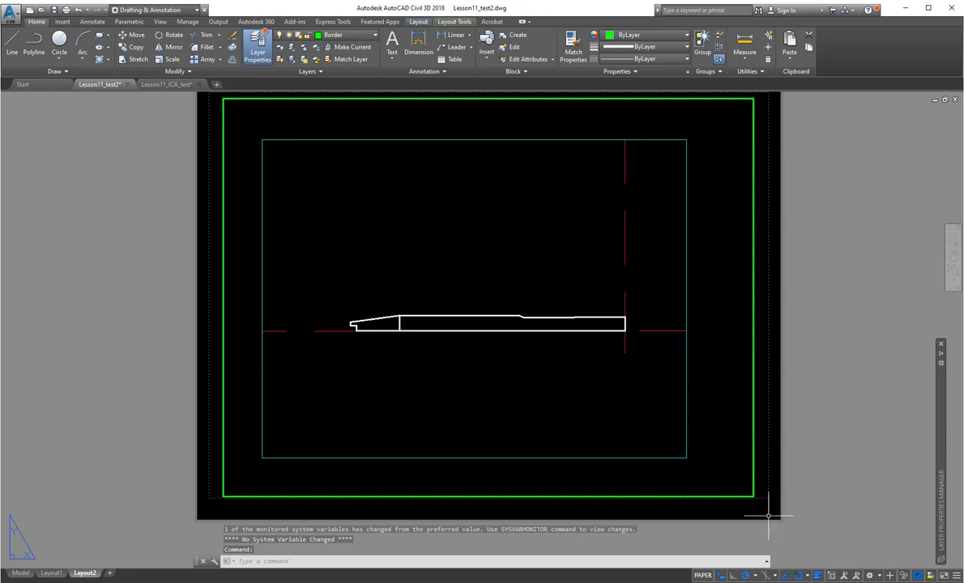
key(Escape)
key(Escape)
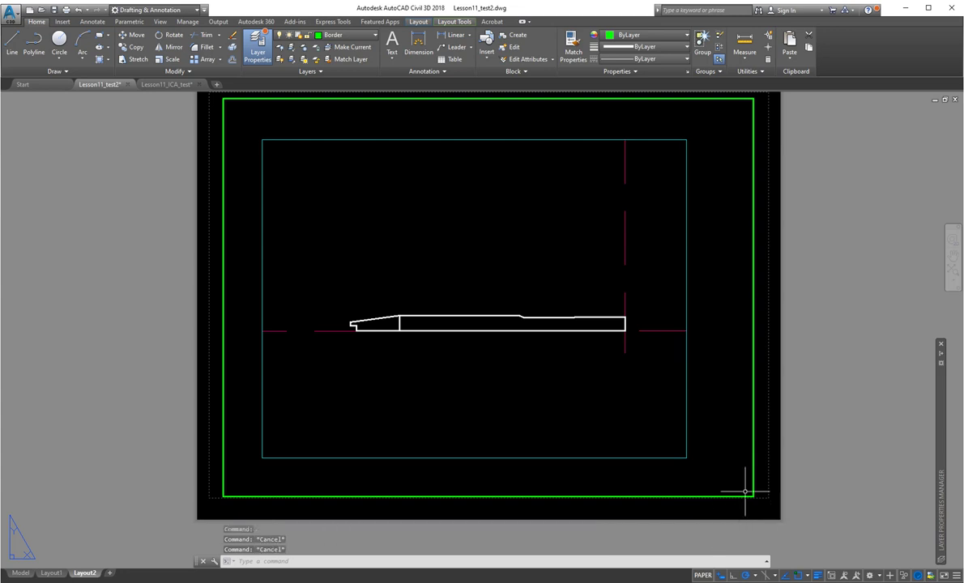
Draw a line along the border's lower edge, from its lower-left corner to its lower-right corner
scroll(744, 491, up, 3)
scroll(749, 504, down, 3)
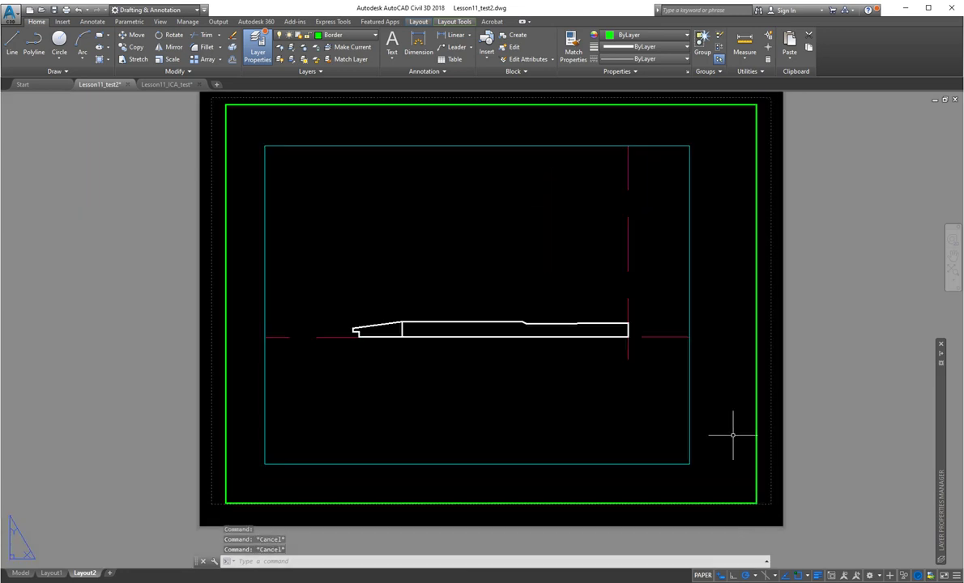
middle_drag(733, 435, 736, 469)
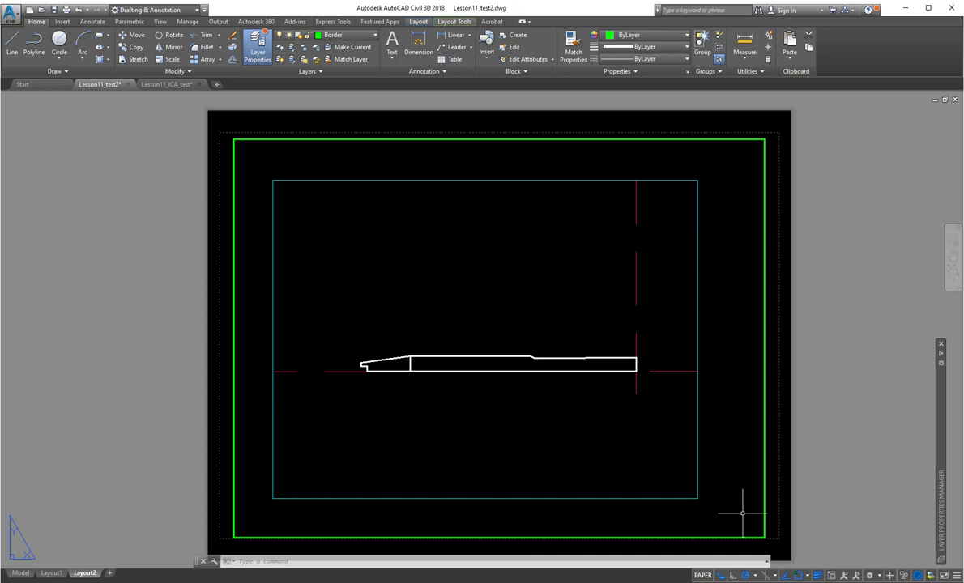
scroll(743, 510, down, 4)
scroll(737, 521, up, 6)
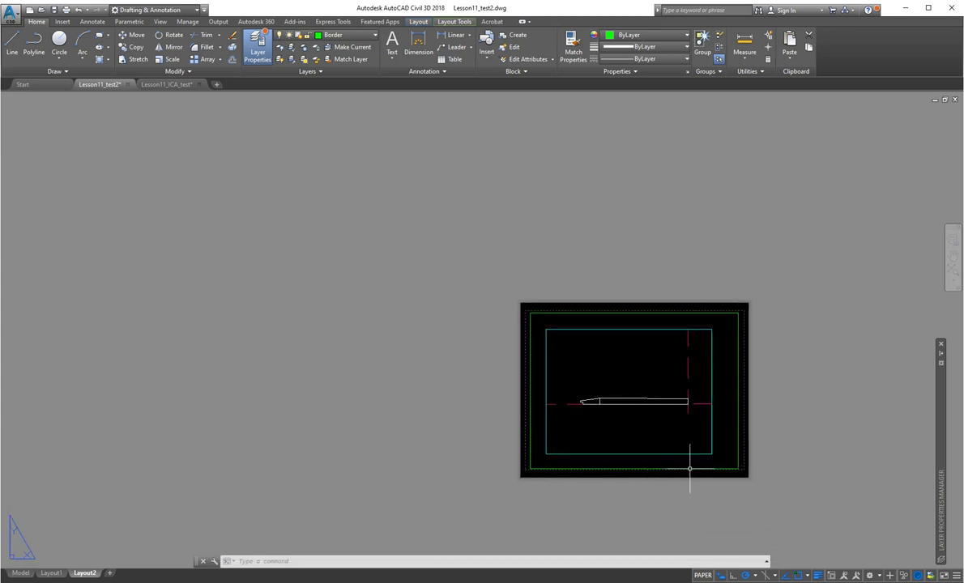
middle_drag(778, 465, 758, 508)
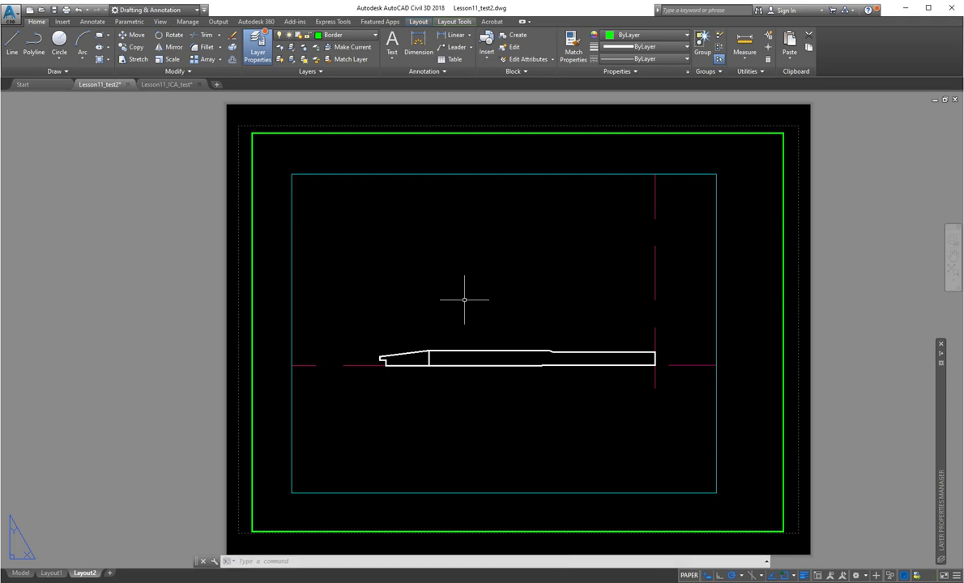
click(12, 45)
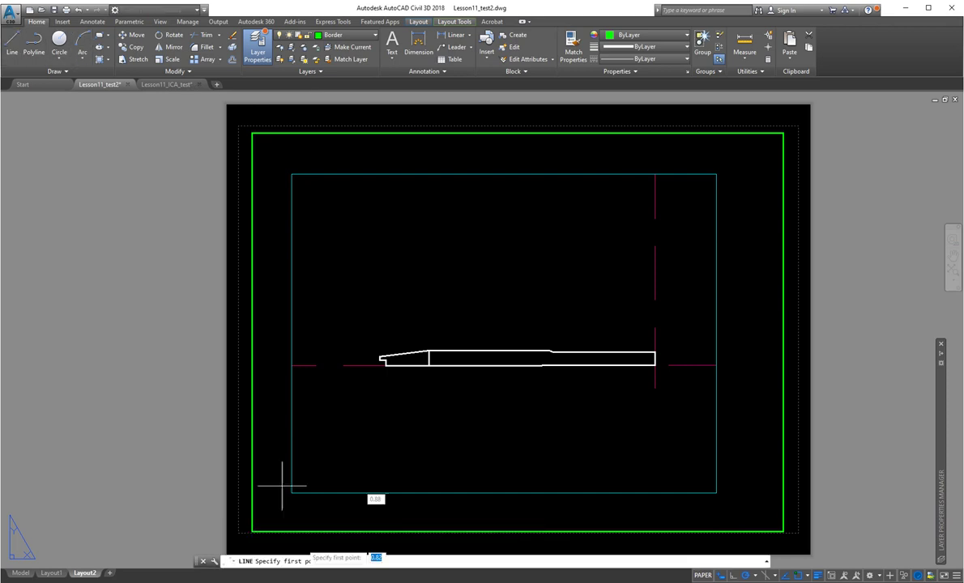
click(252, 532)
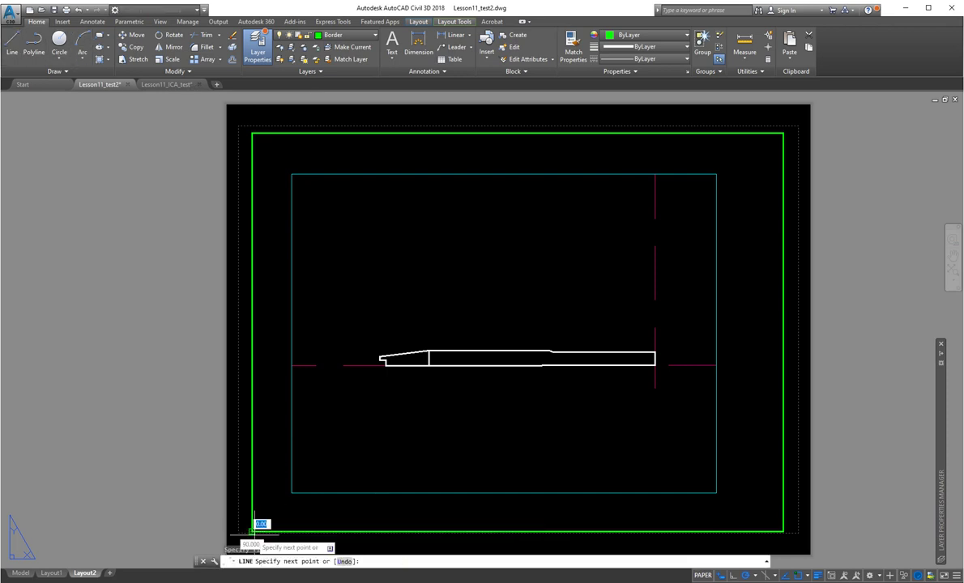
click(783, 532)
key(Return)
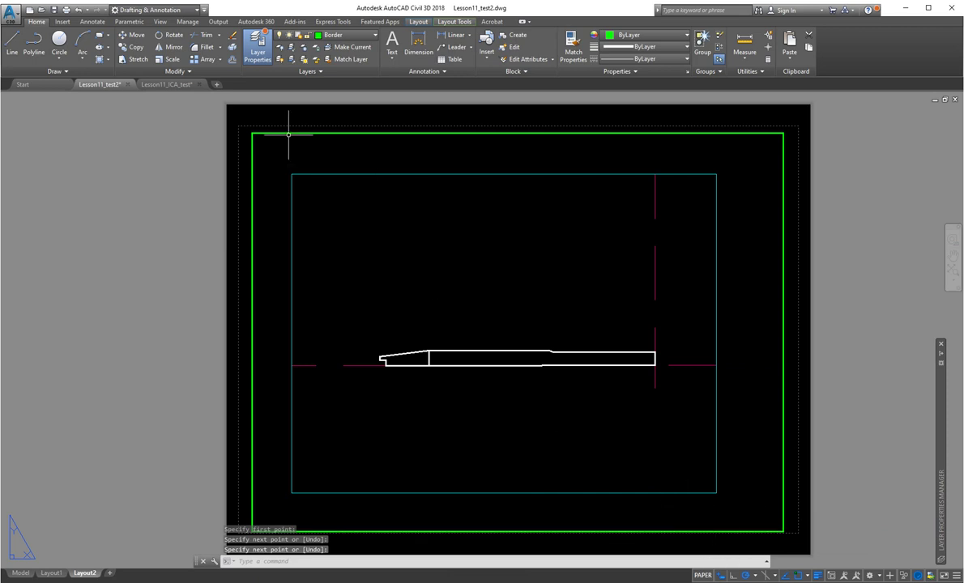
Offset the line on the border's lower edge upward by 1 to mark off the title block strip
click(232, 59)
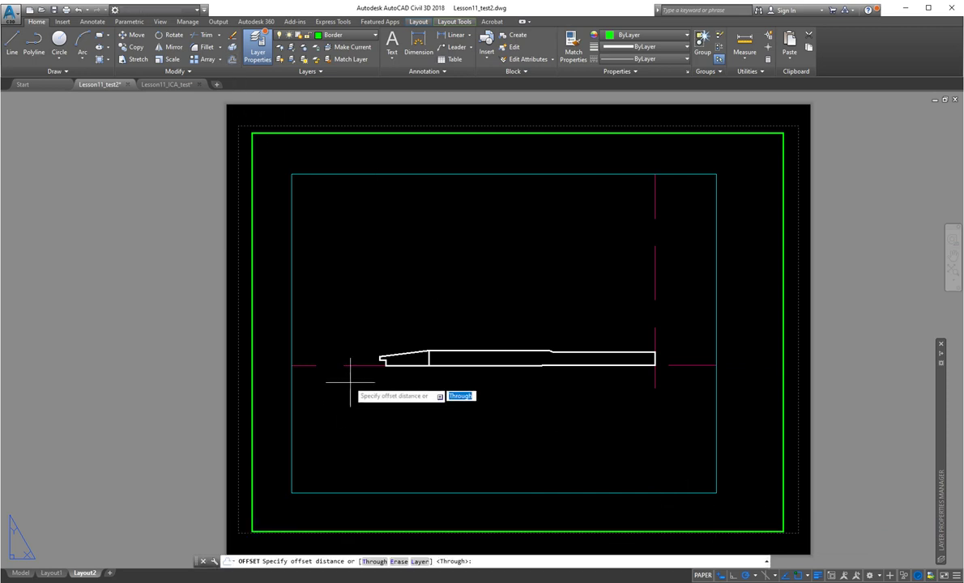
text(1)
key(Return)
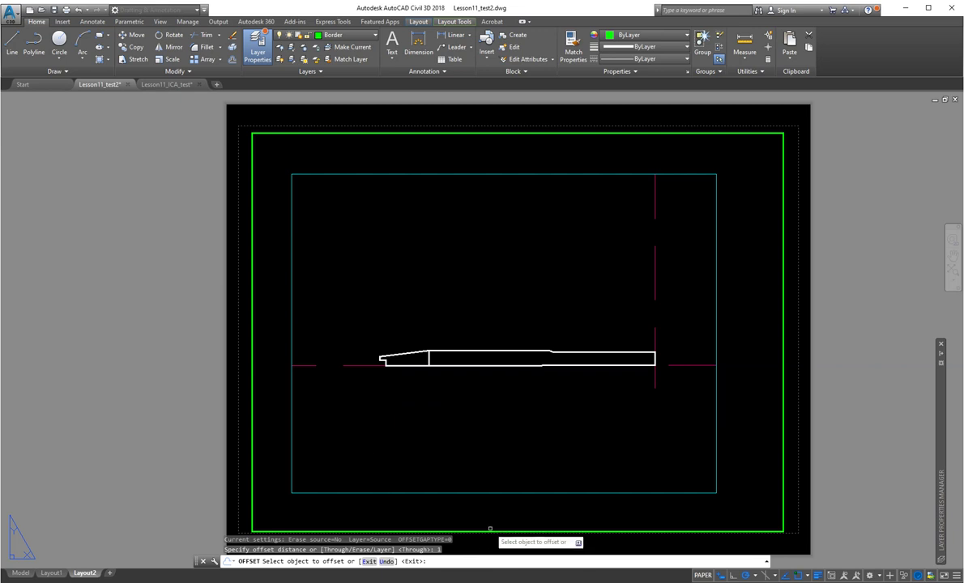
click(490, 532)
click(486, 501)
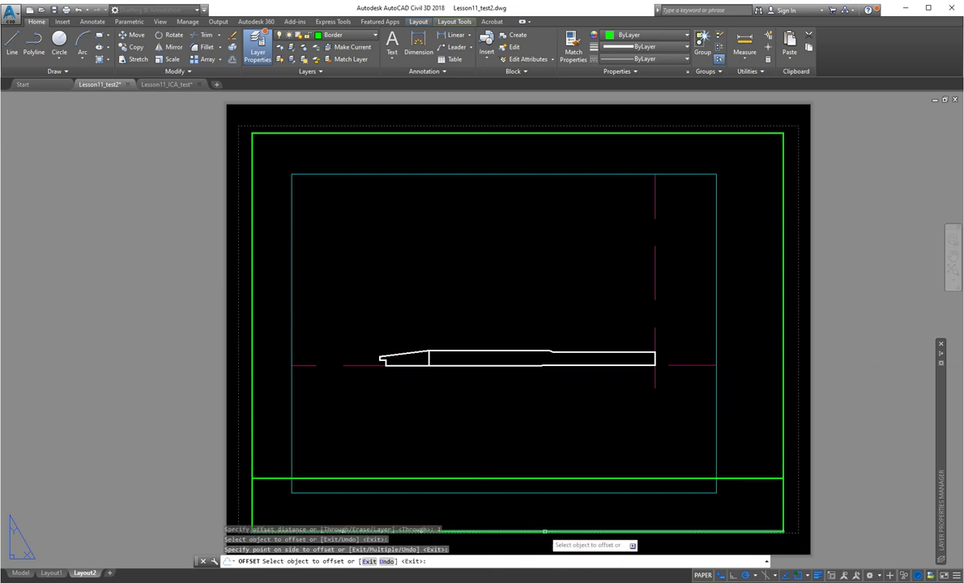
key(Escape)
key(Escape)
Stretch the viewport's corners to the border's edges and the title block line so it fills the area above the strip
middle_drag(554, 504, 551, 470)
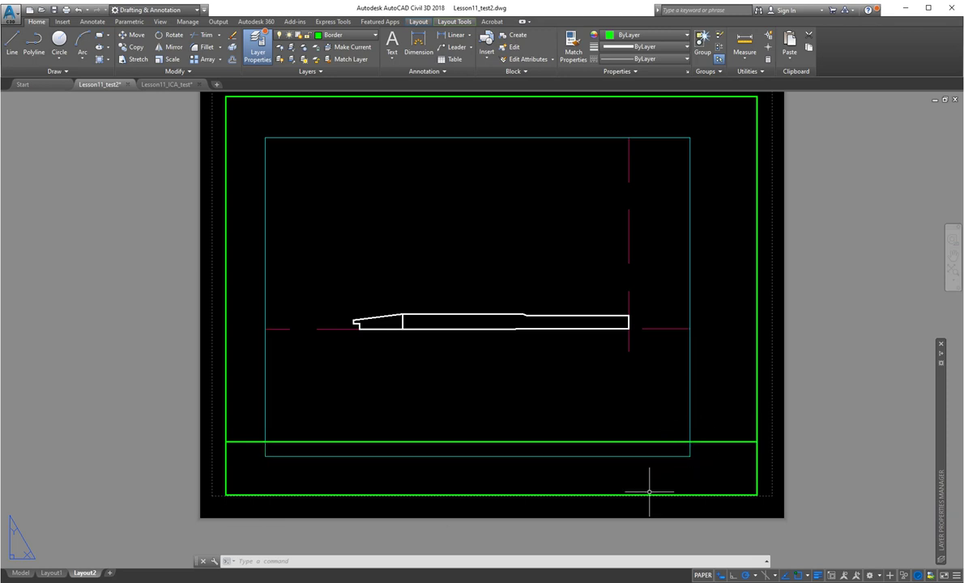
click(691, 341)
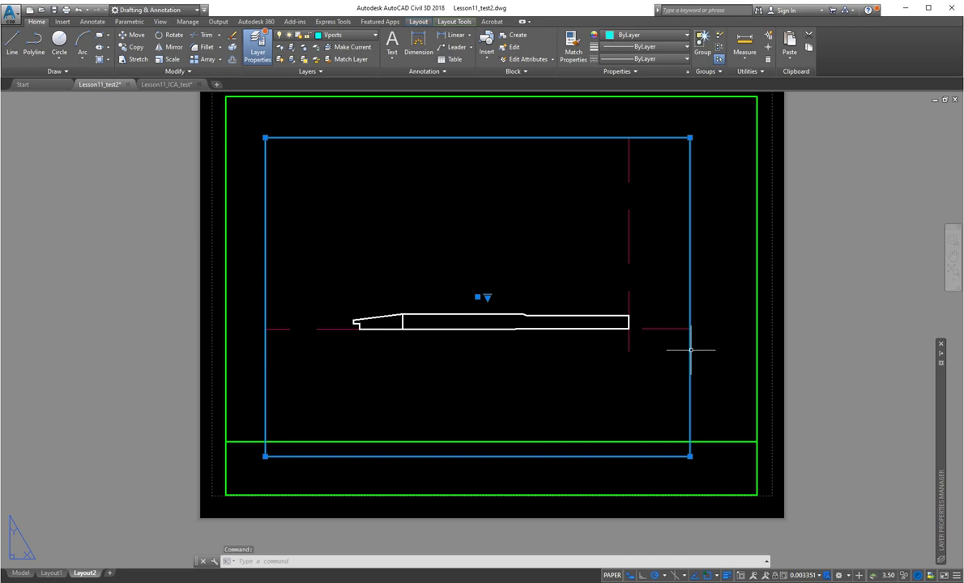
click(691, 457)
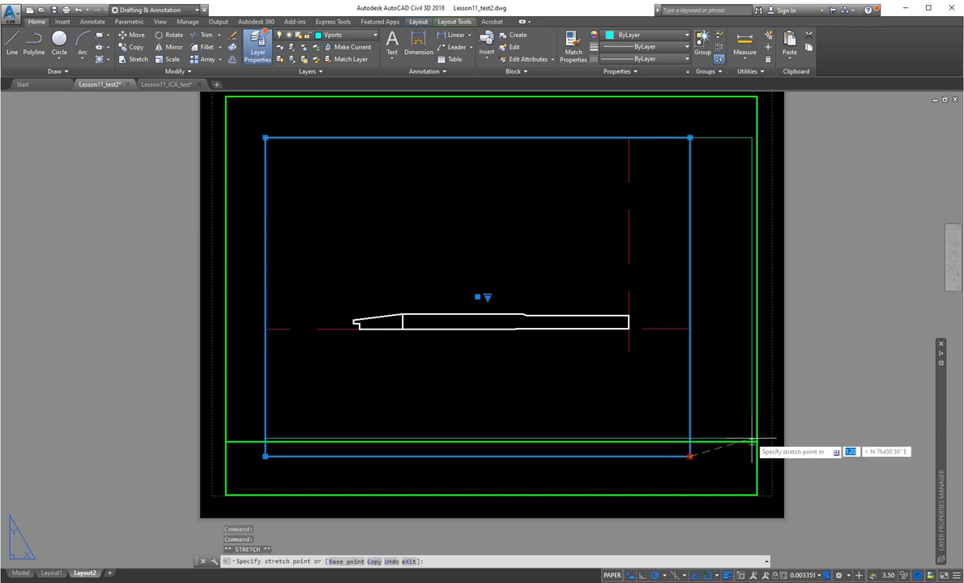
click(757, 442)
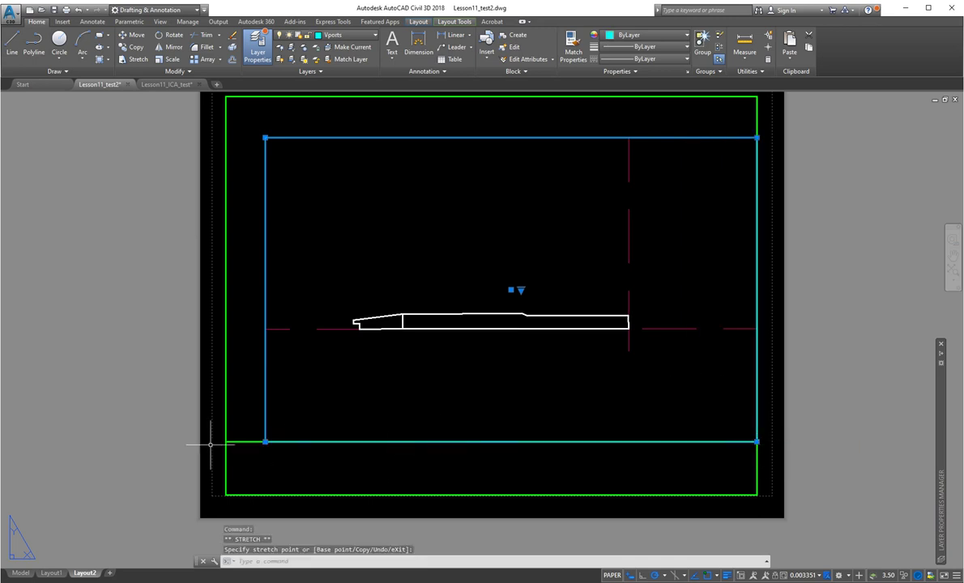
click(265, 442)
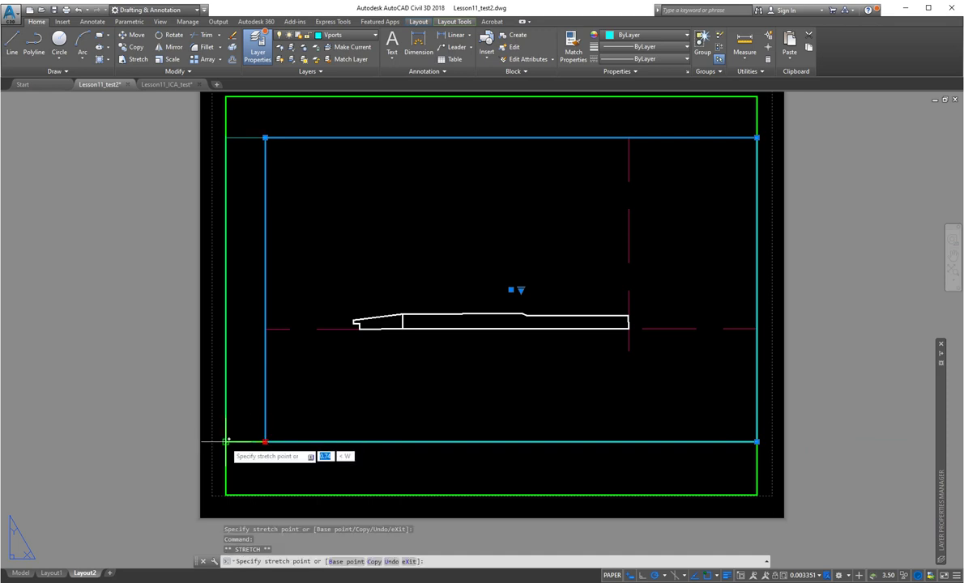
click(226, 442)
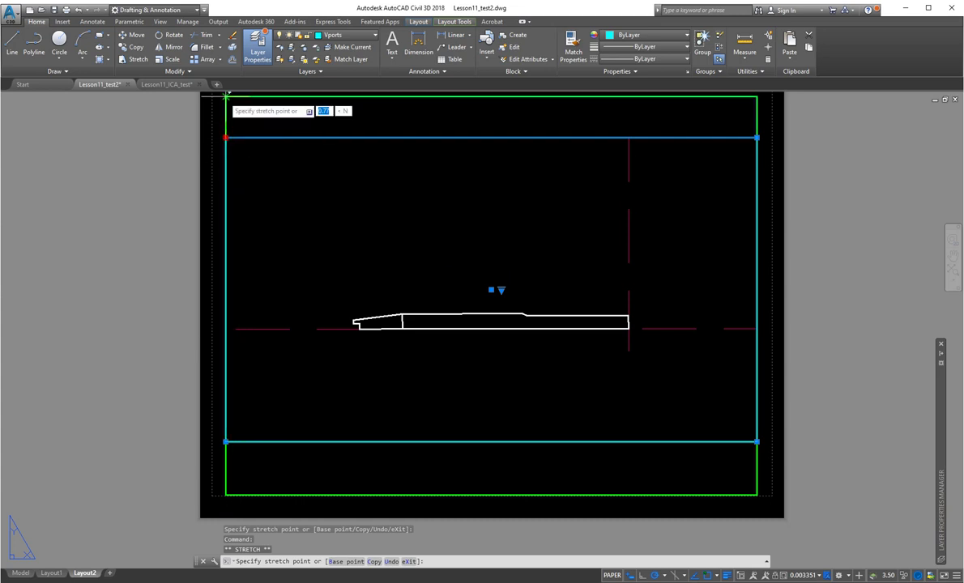
click(226, 96)
click(635, 459)
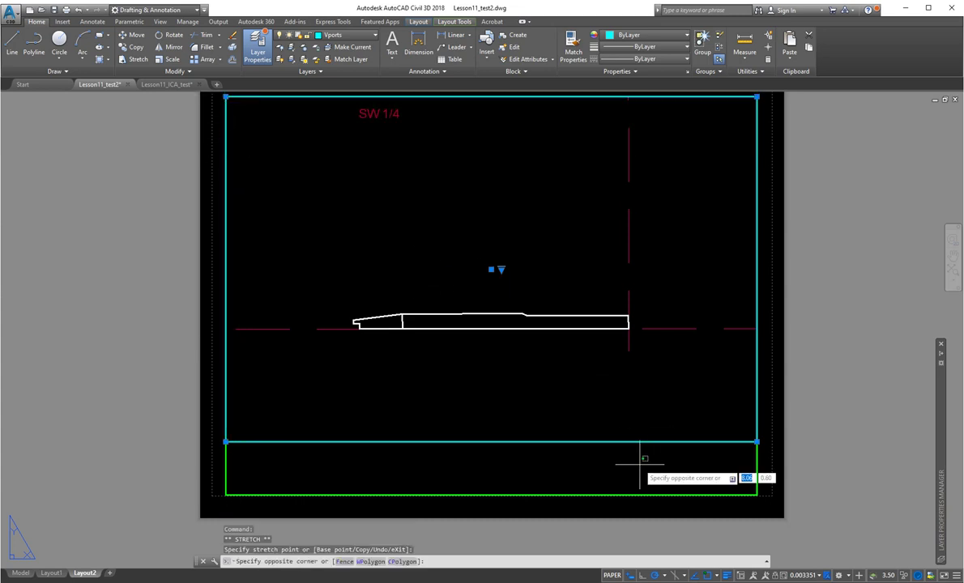
key(Escape)
key(Escape)
key(Escape)
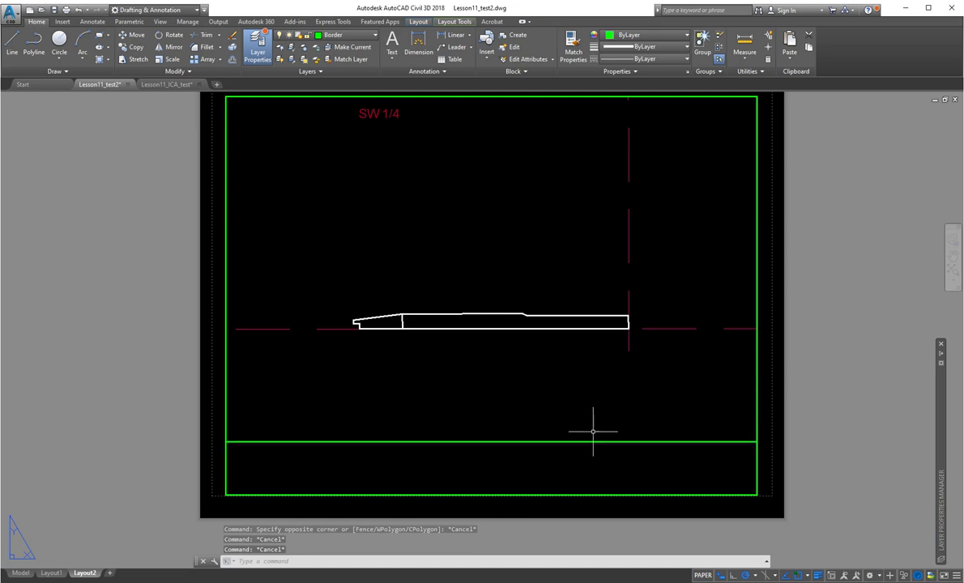
Activate model space inside the viewport and return to paper space
middle_drag(570, 398, 529, 412)
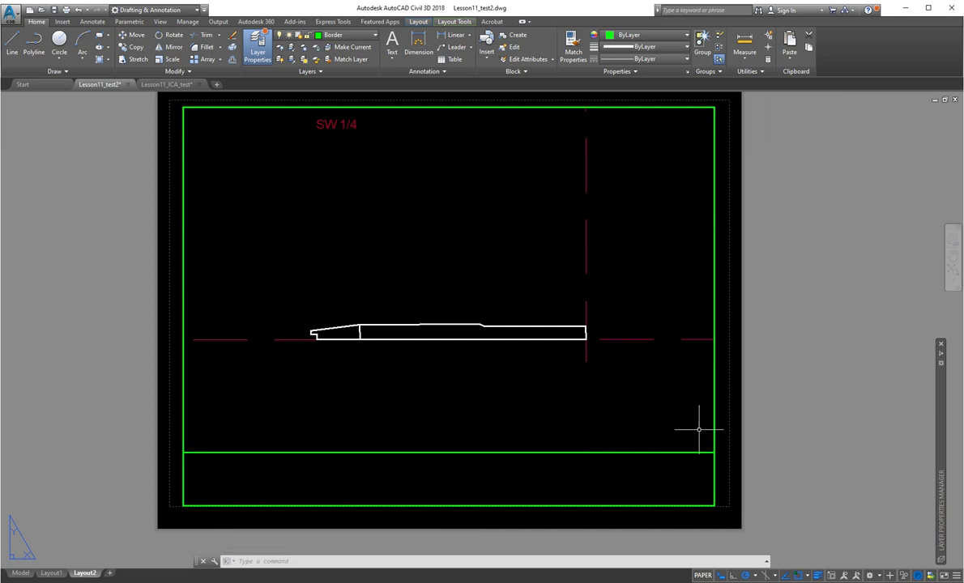
scroll(731, 458, up, 4)
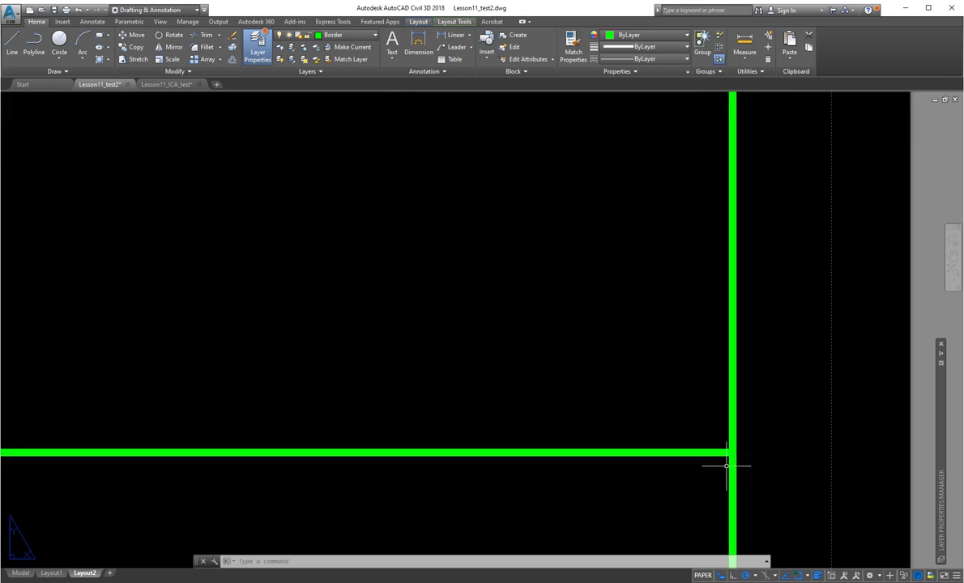
scroll(646, 454, down, 5)
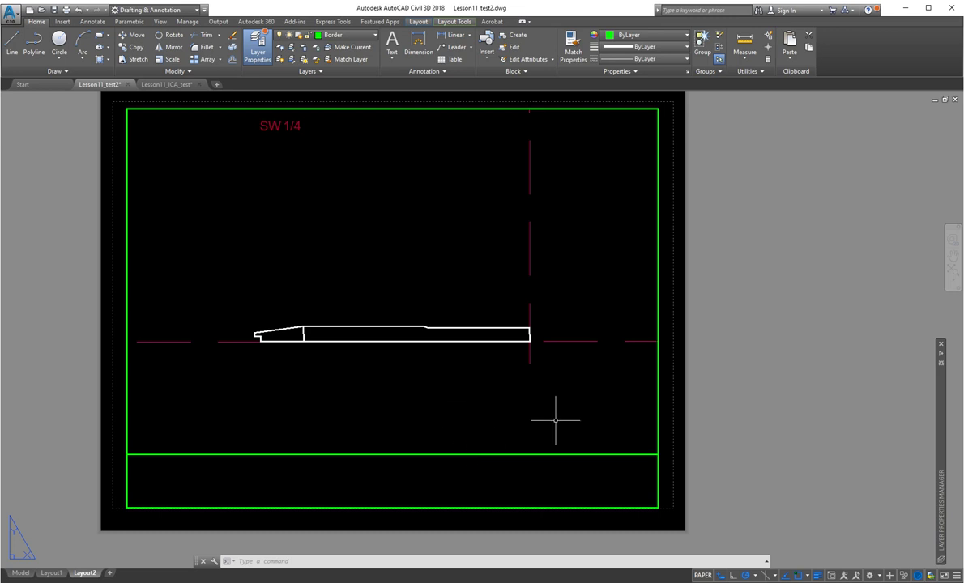
double_click(497, 402)
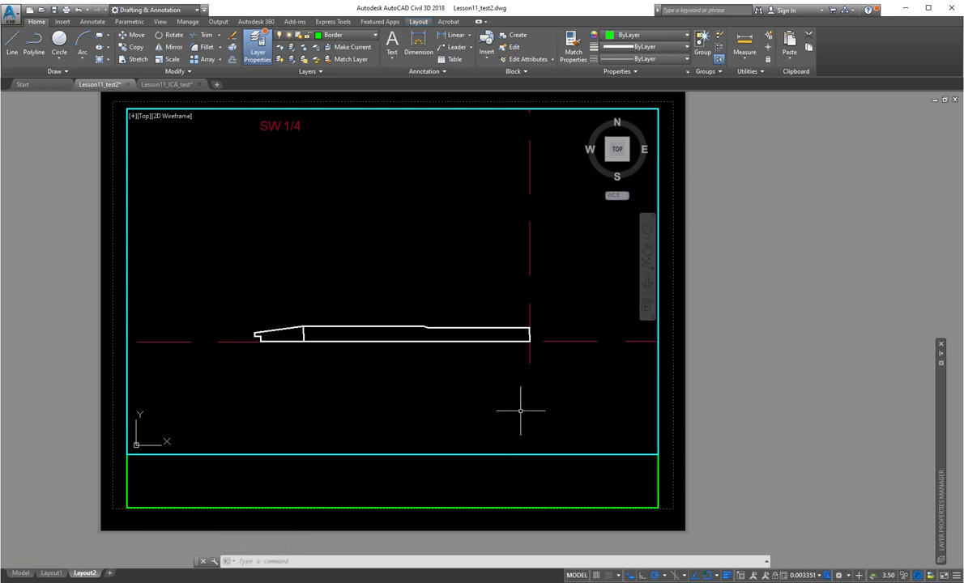
key(Escape)
key(Escape)
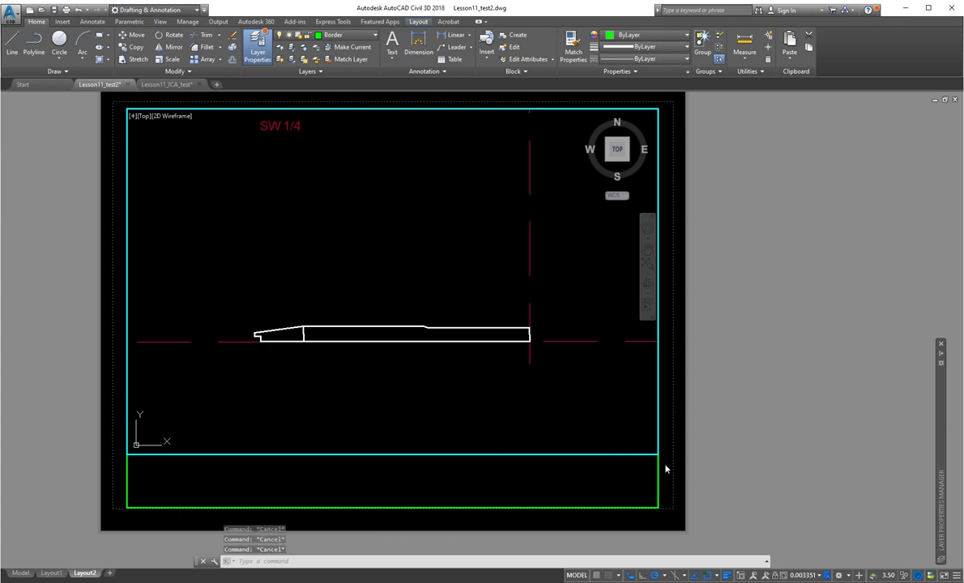
double_click(619, 434)
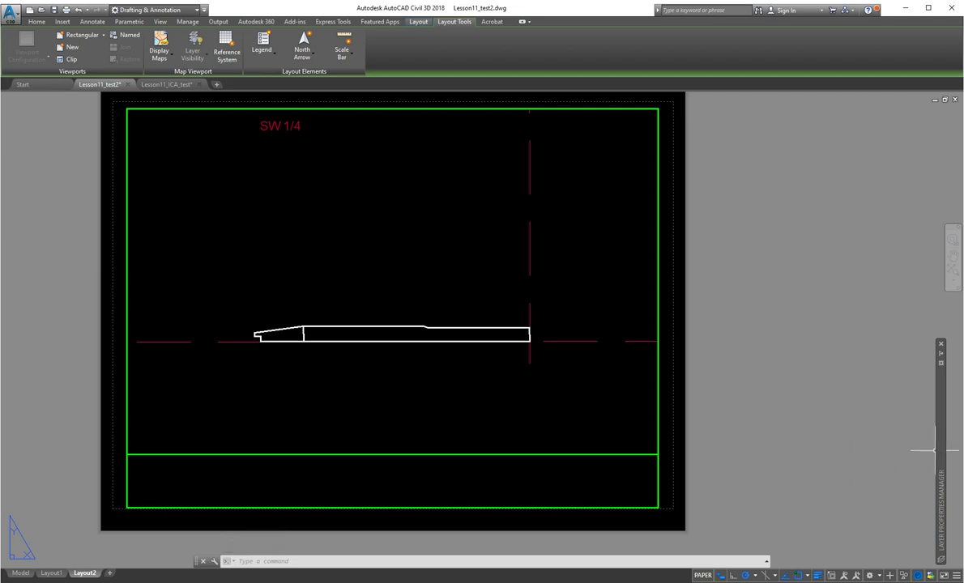
Create a layer named Border_text and set its color to white
mouse_move(943, 458)
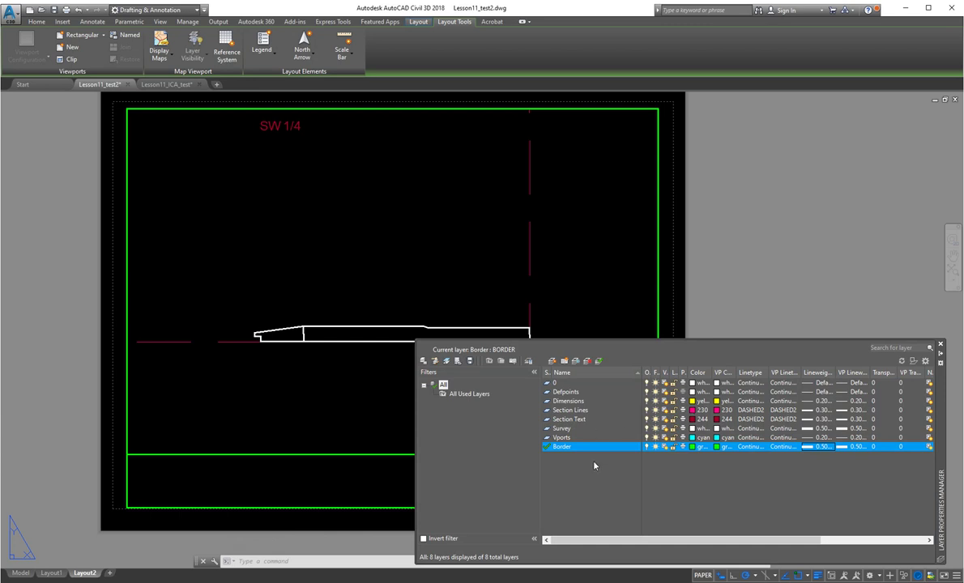
click(552, 363)
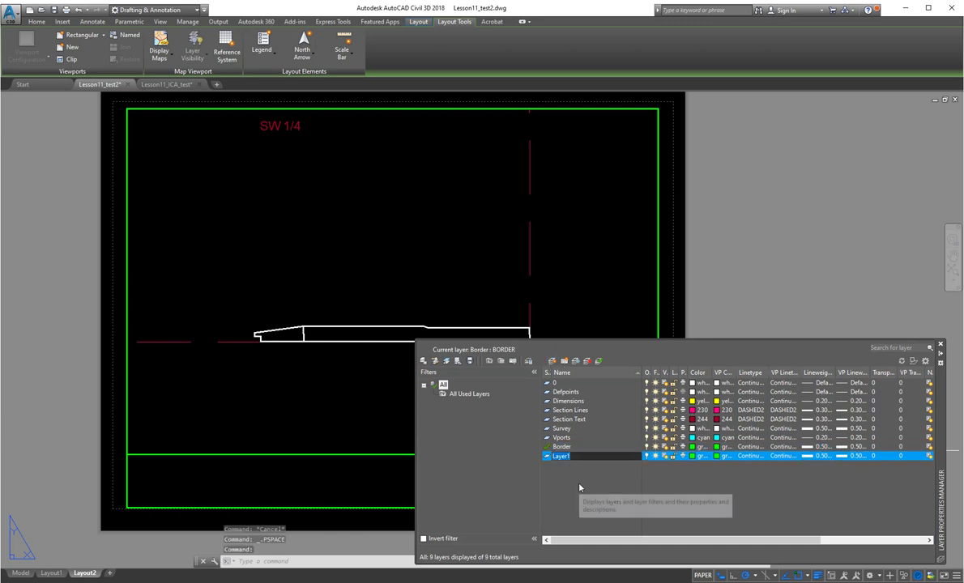
text(Border_t)
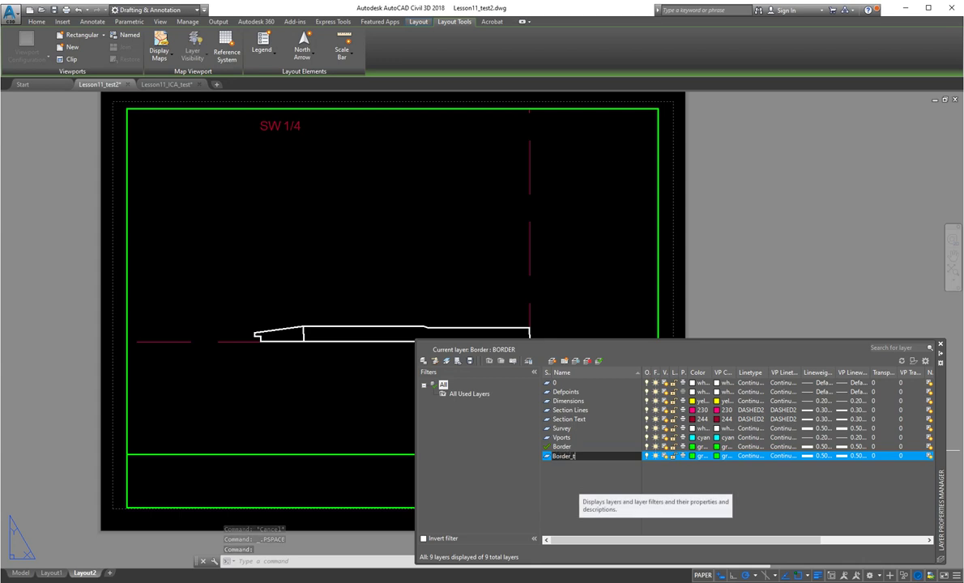
text(est)
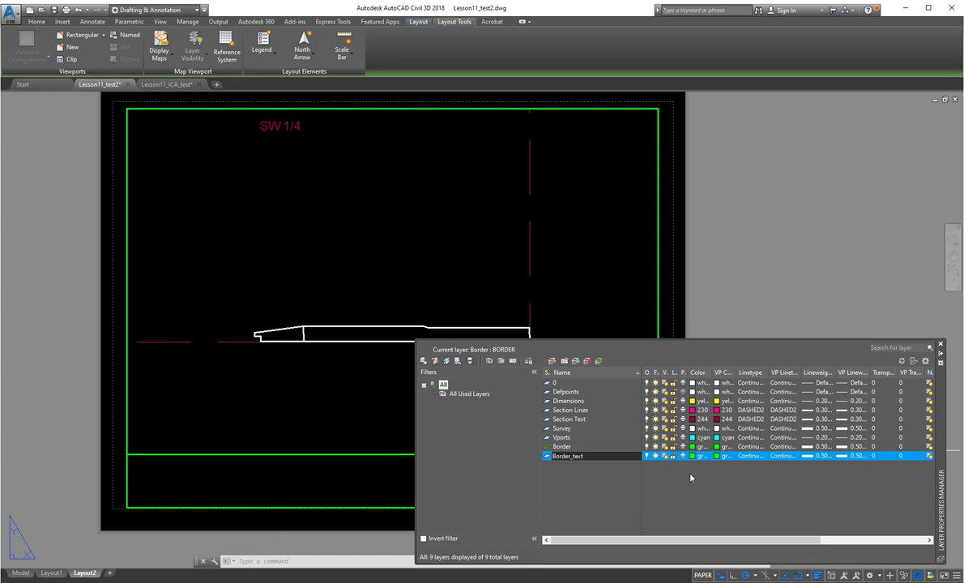
click(697, 457)
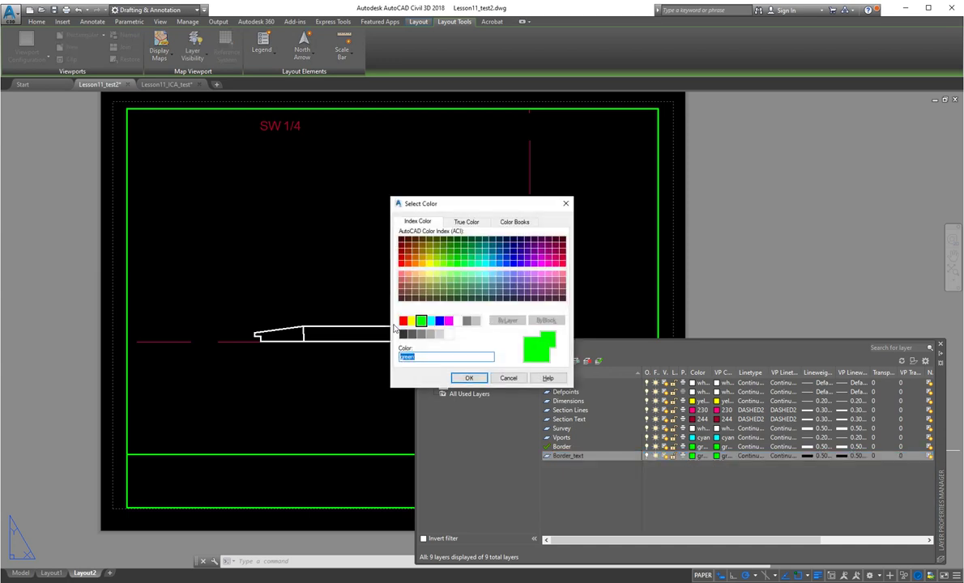
click(457, 322)
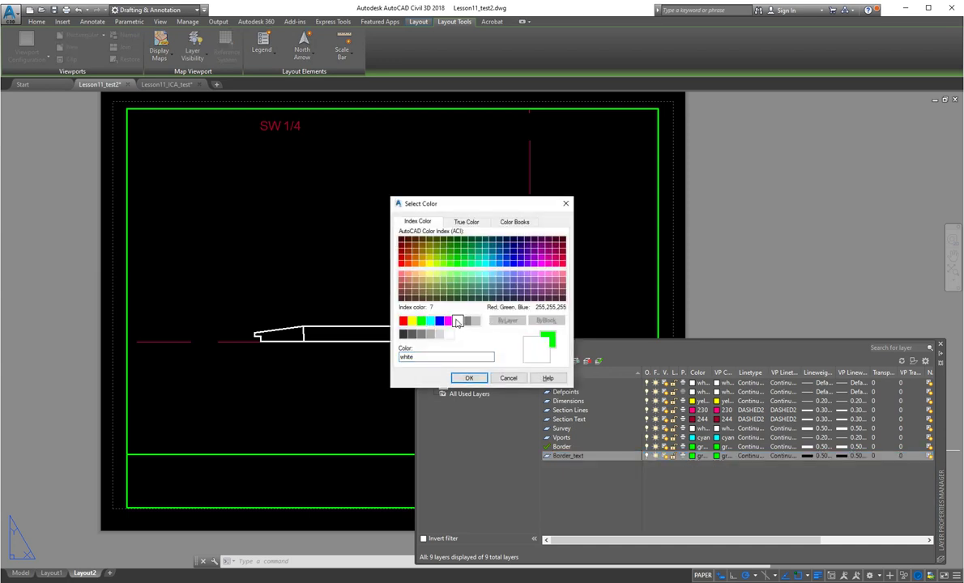
click(469, 378)
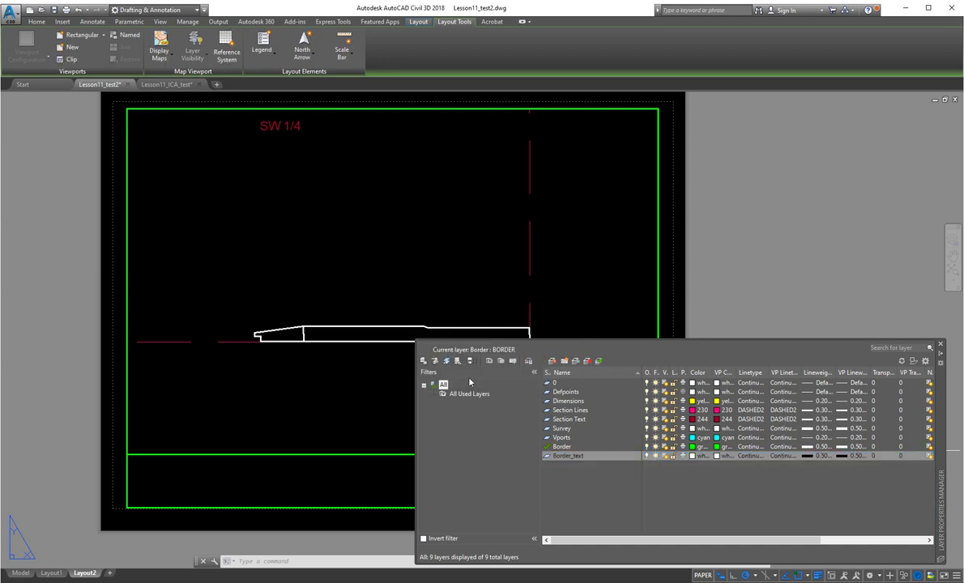
Set the Border_text layer's lineweight to 0.30 mm and make it the current layer
click(752, 456)
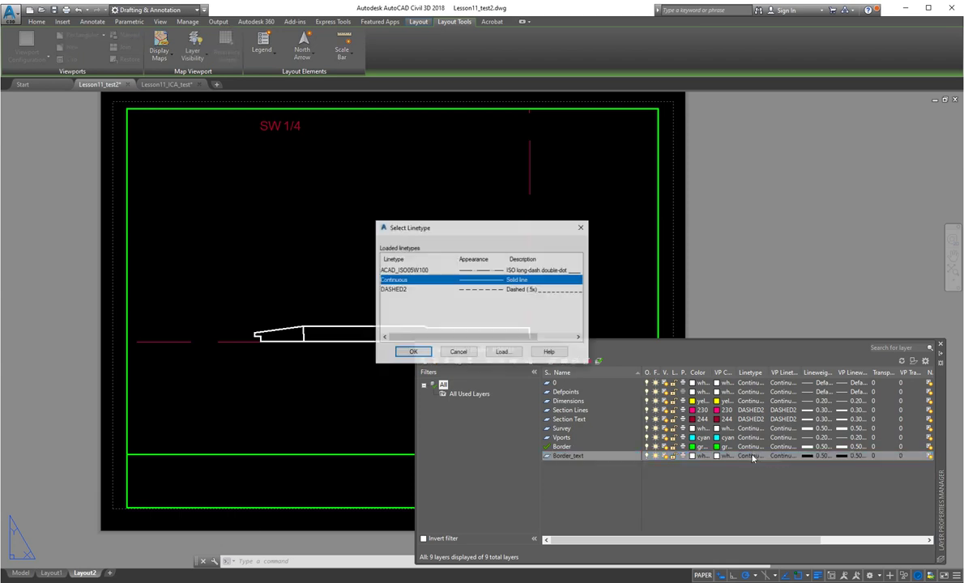
click(458, 352)
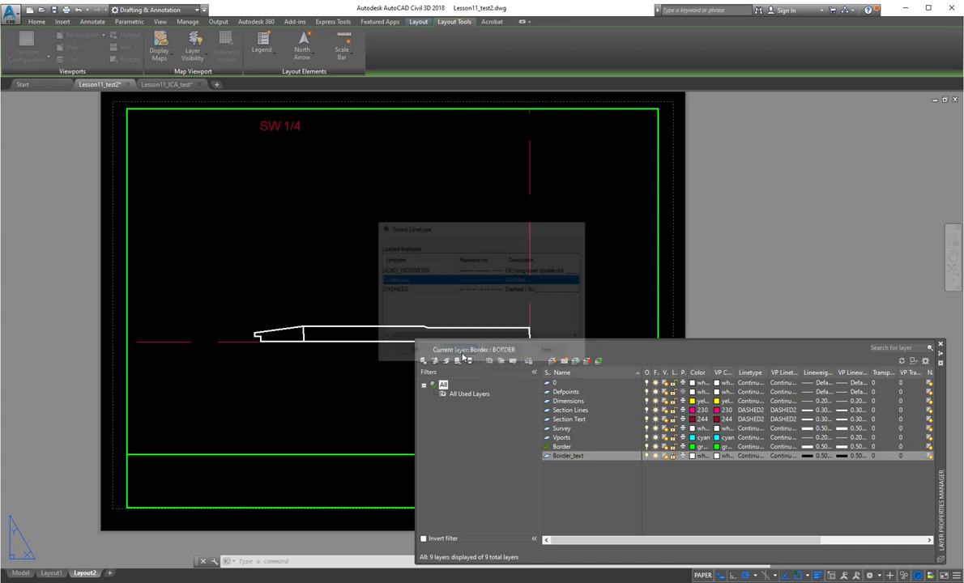
click(810, 456)
click(453, 297)
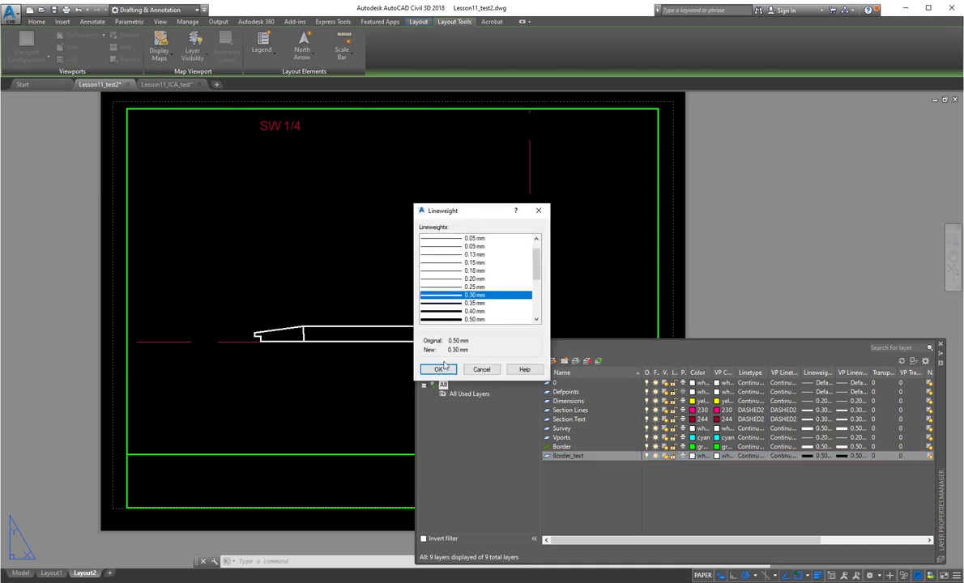
click(438, 370)
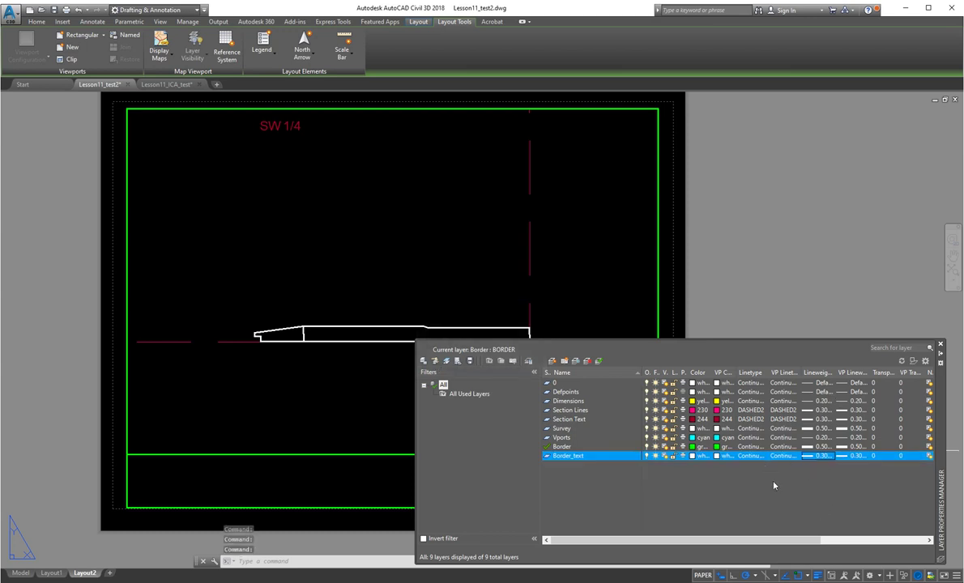
click(598, 361)
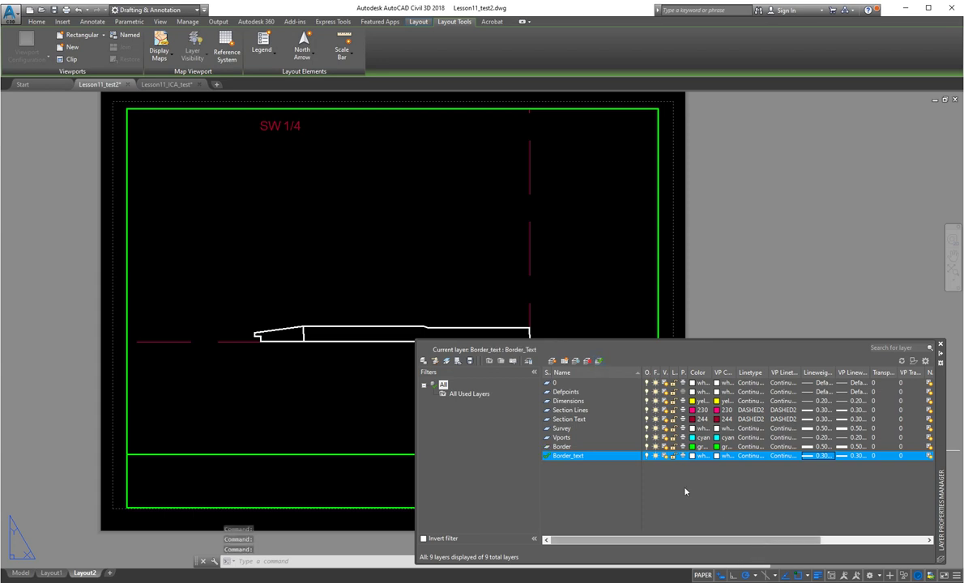
Review the font and height settings of the Title_Text text style
click(86, 23)
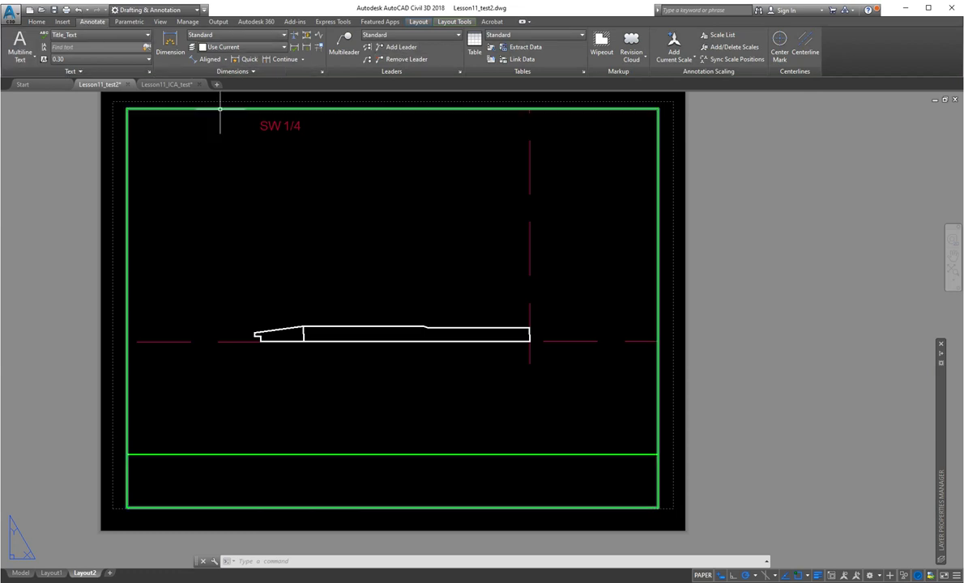
click(149, 35)
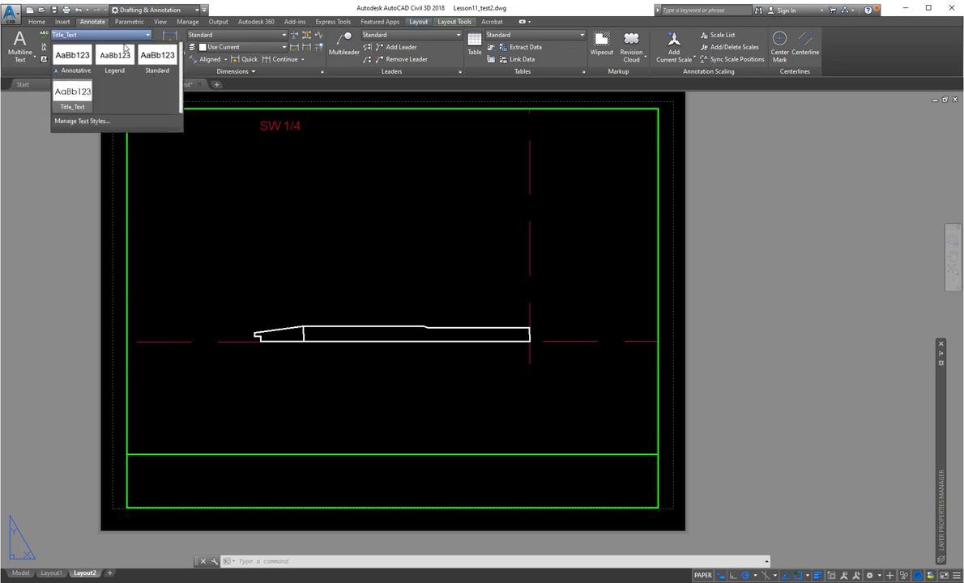
click(88, 122)
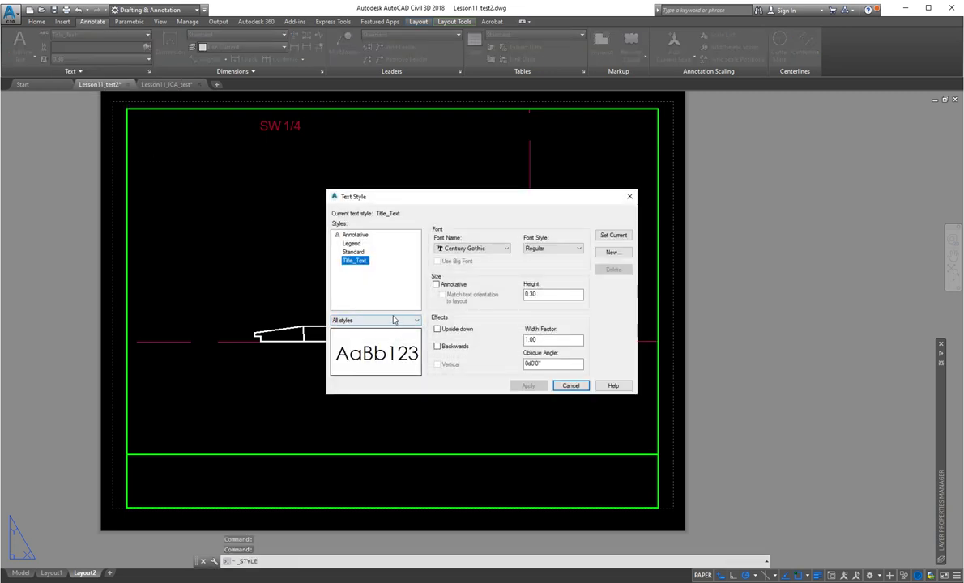
click(472, 249)
click(472, 248)
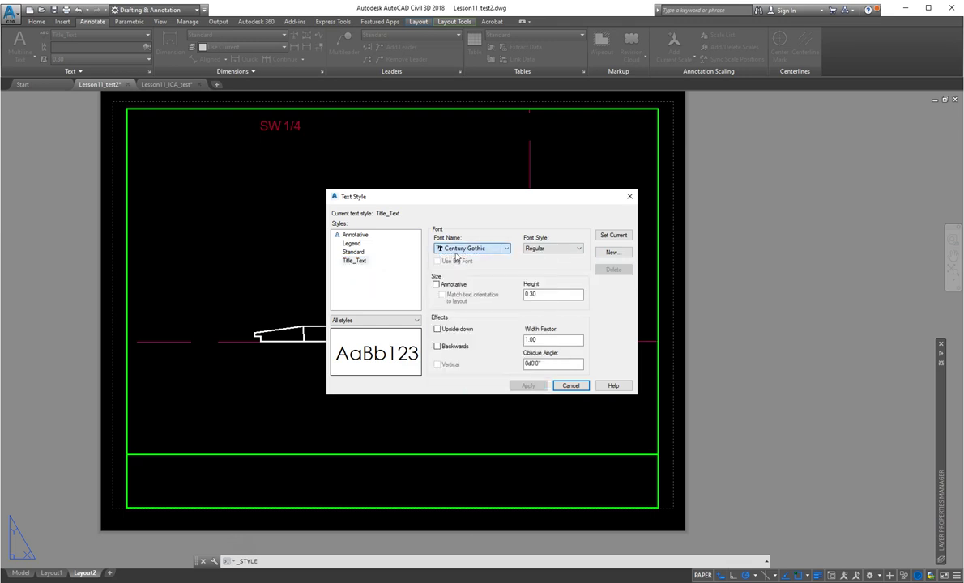
click(567, 386)
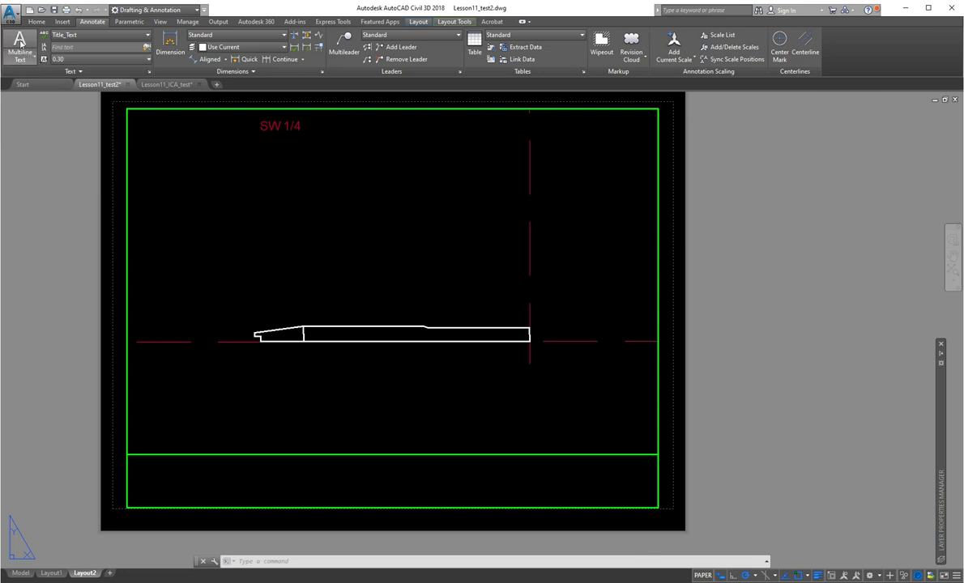
Add the multiline text "CE 151" in the Title_Text style at the left end of the title block strip
click(133, 467)
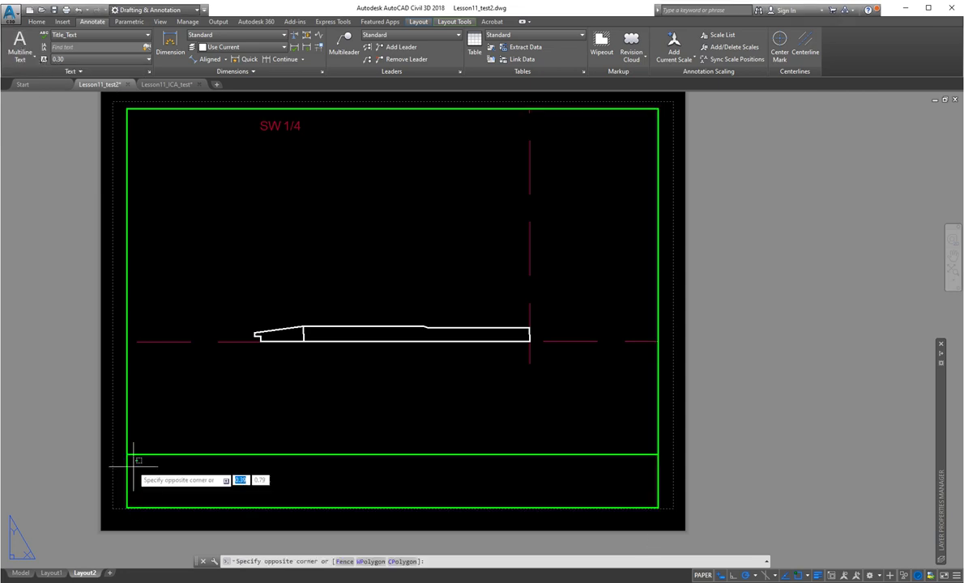
click(435, 498)
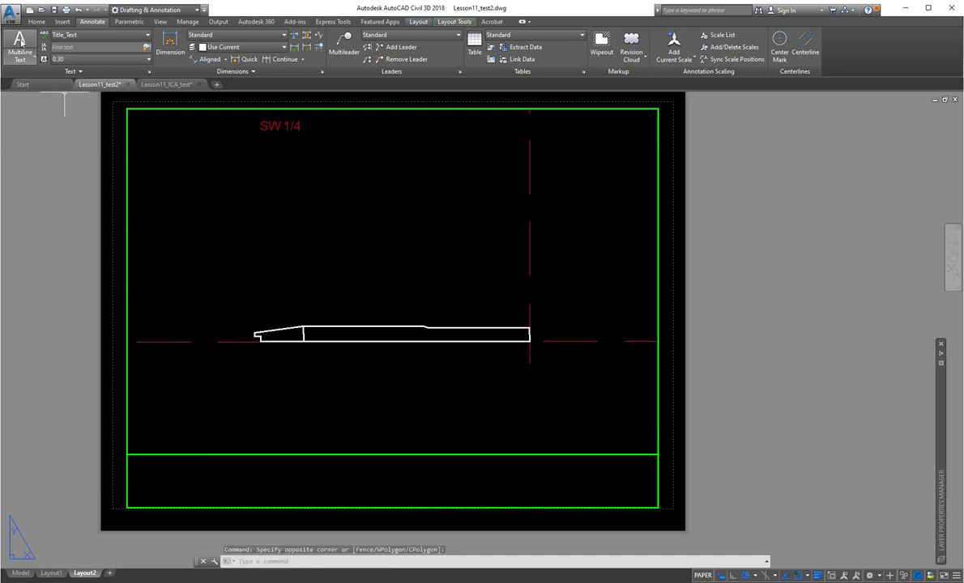
click(19, 44)
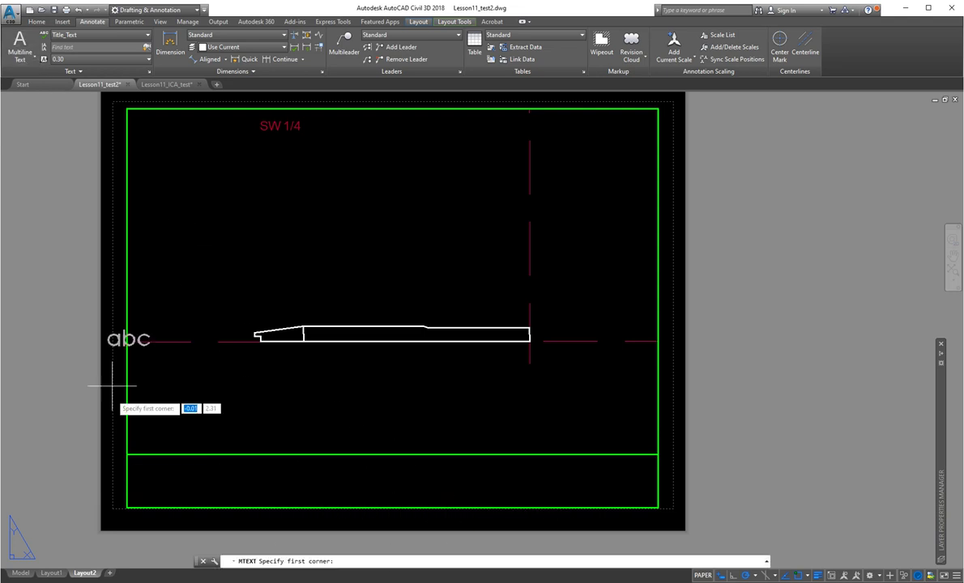
click(134, 460)
click(366, 501)
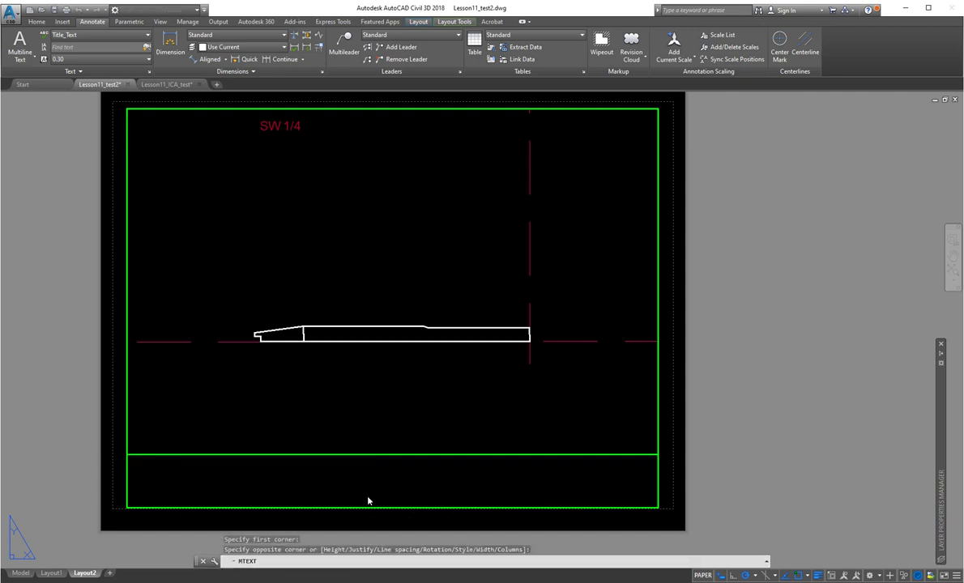
text(hh)
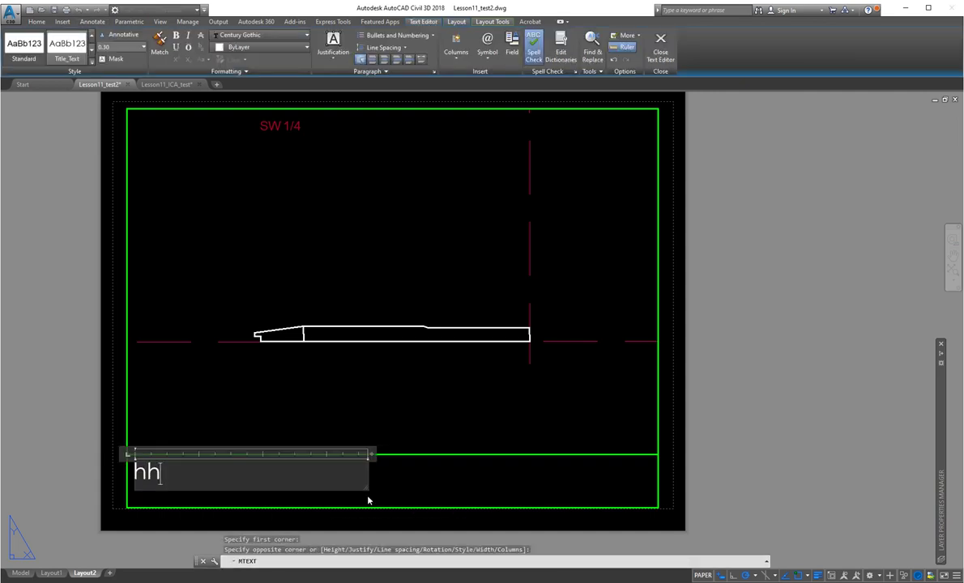
key(BackSpace)
key(BackSpace)
text(CE 151)
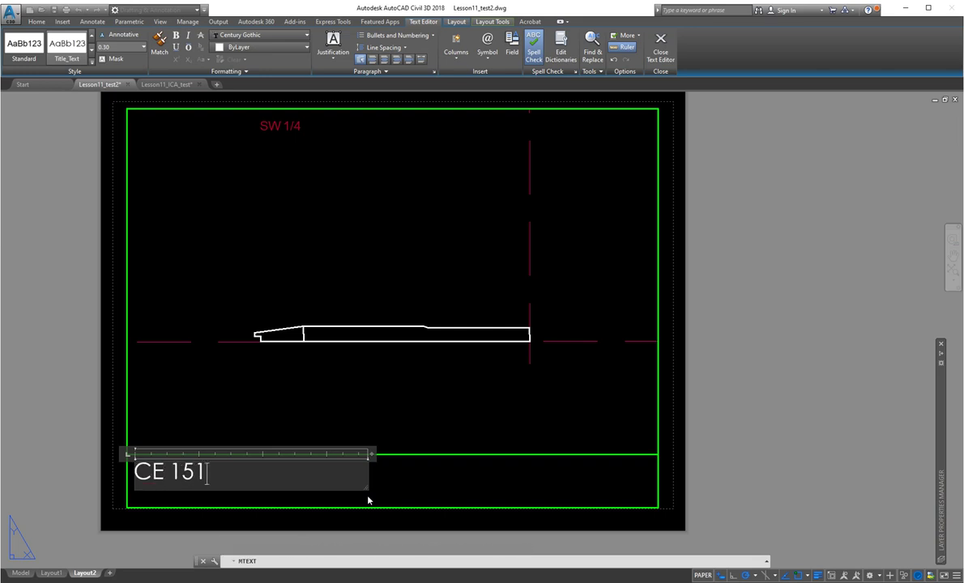
click(368, 499)
Move the CE 151 text slightly down so it sits midway in the height of the title block strip
click(188, 472)
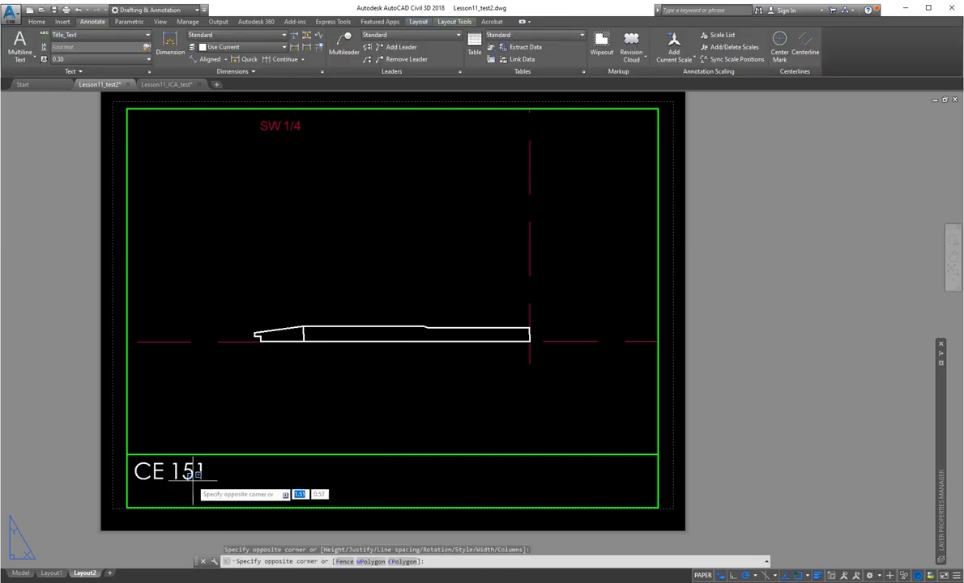
click(189, 470)
drag(189, 476, 193, 493)
click(367, 478)
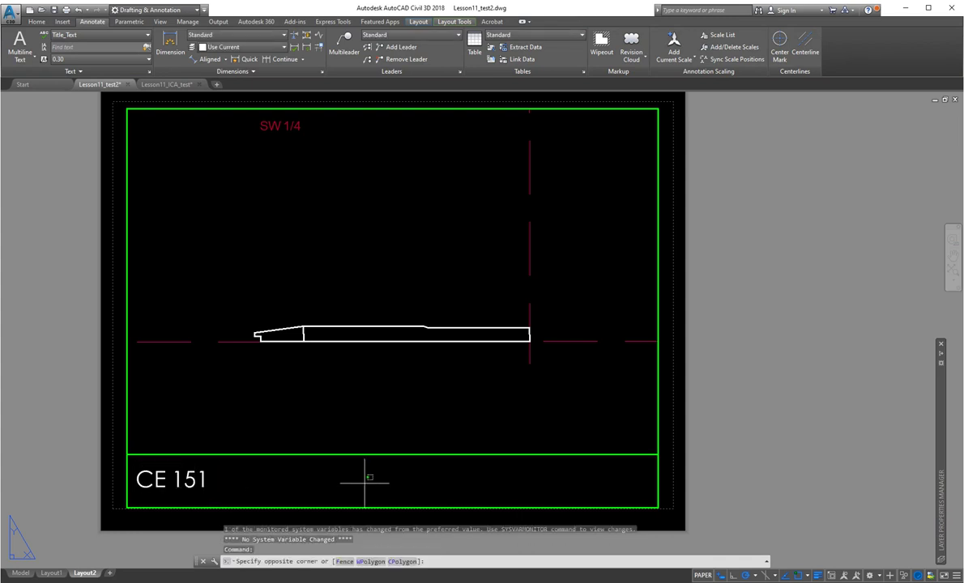
key(Escape)
key(Escape)
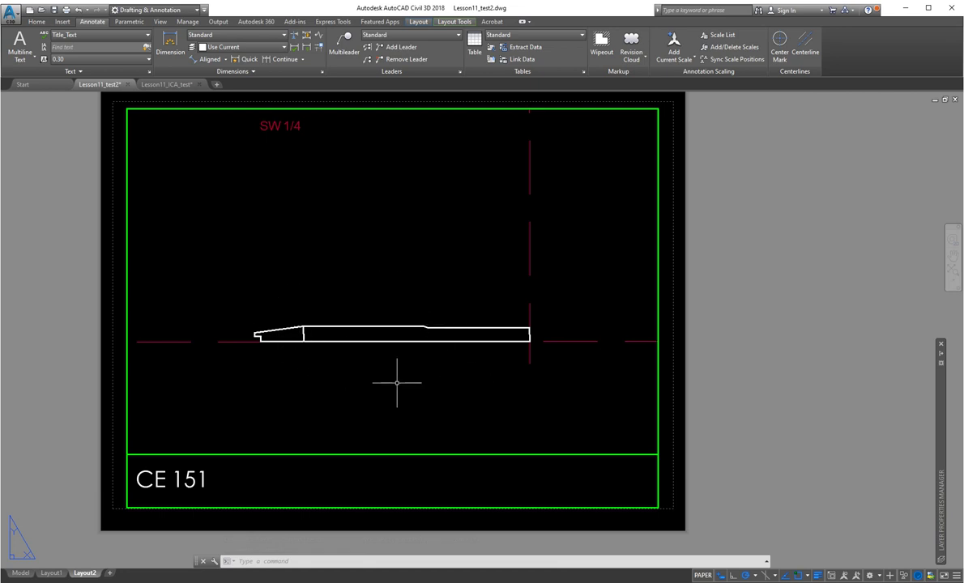
Activate model space inside the viewport and frame the white parcel outline across its width
double_click(369, 357)
scroll(375, 348, up, 5)
scroll(375, 348, down, 10)
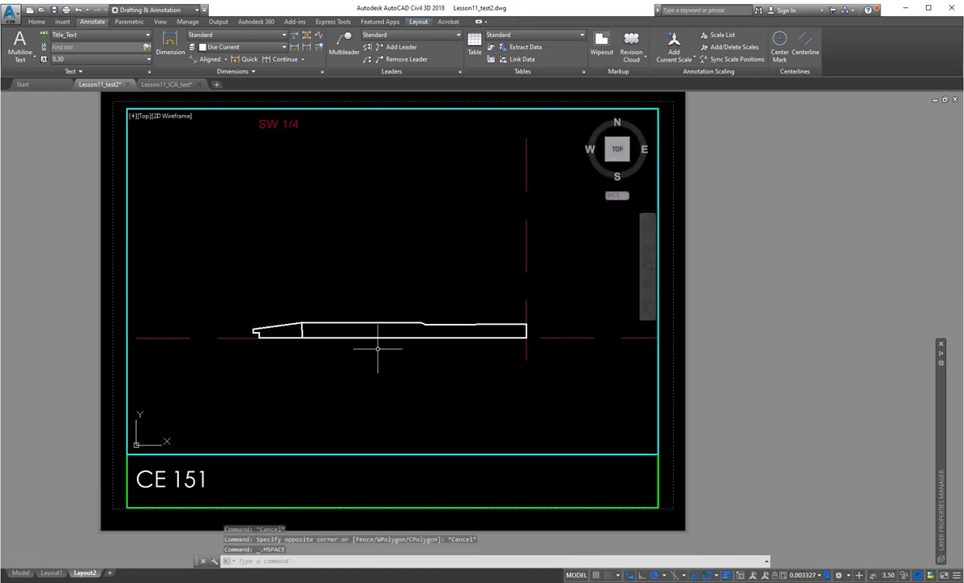
scroll(398, 357, up, 5)
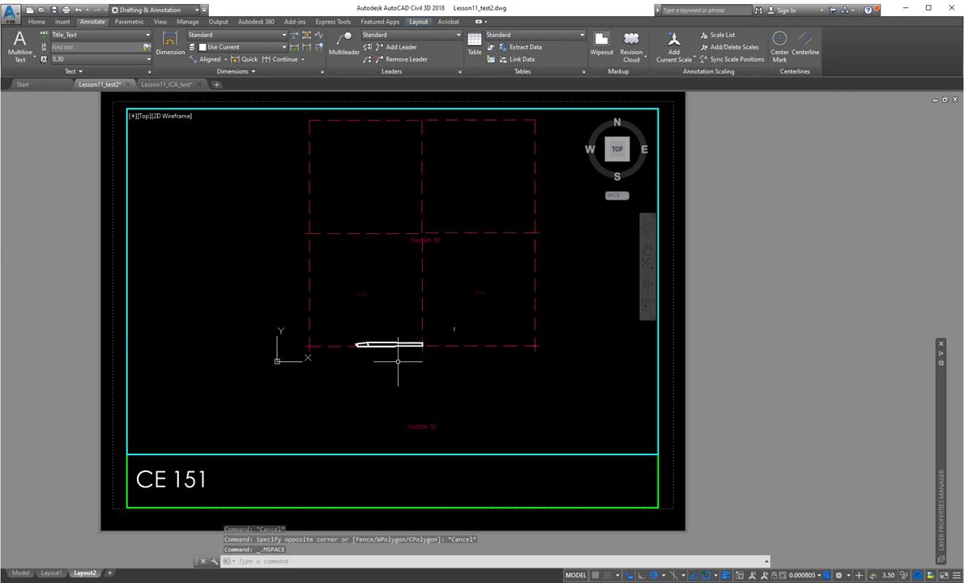
scroll(439, 347, down, 3)
scroll(389, 387, up, 6)
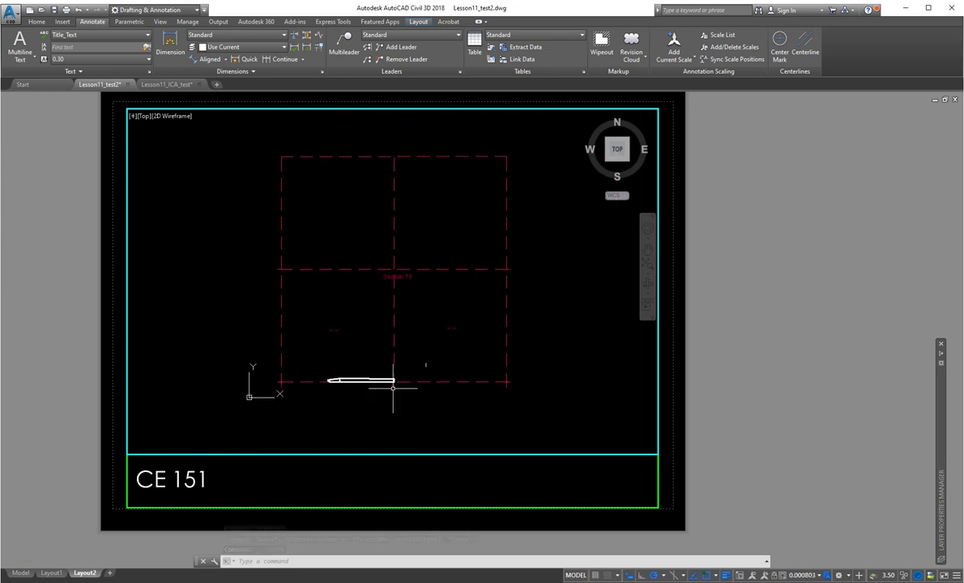
middle_drag(381, 398, 409, 389)
scroll(397, 389, up, 2)
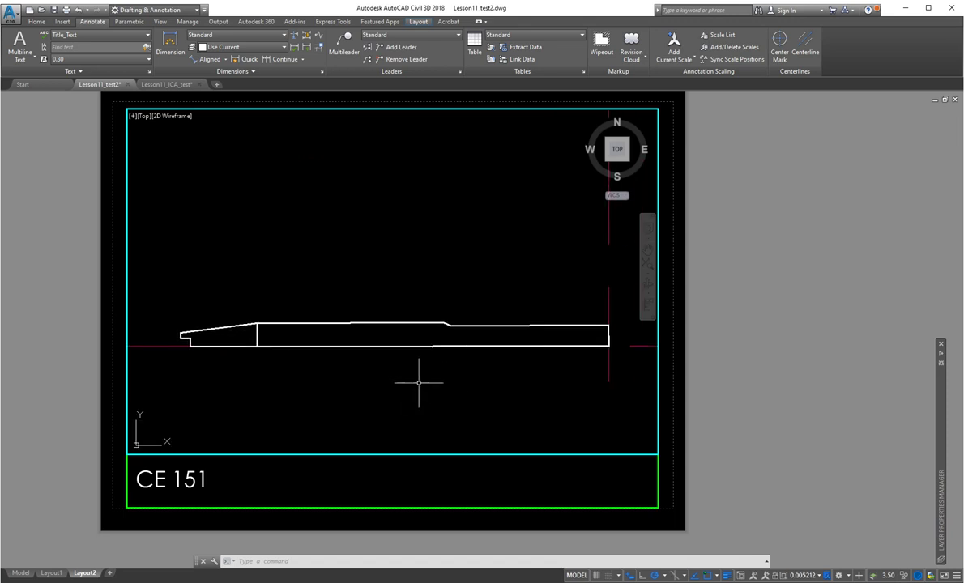
Try the 1:100 scale on the viewport and switch it to Scale to fit
click(808, 576)
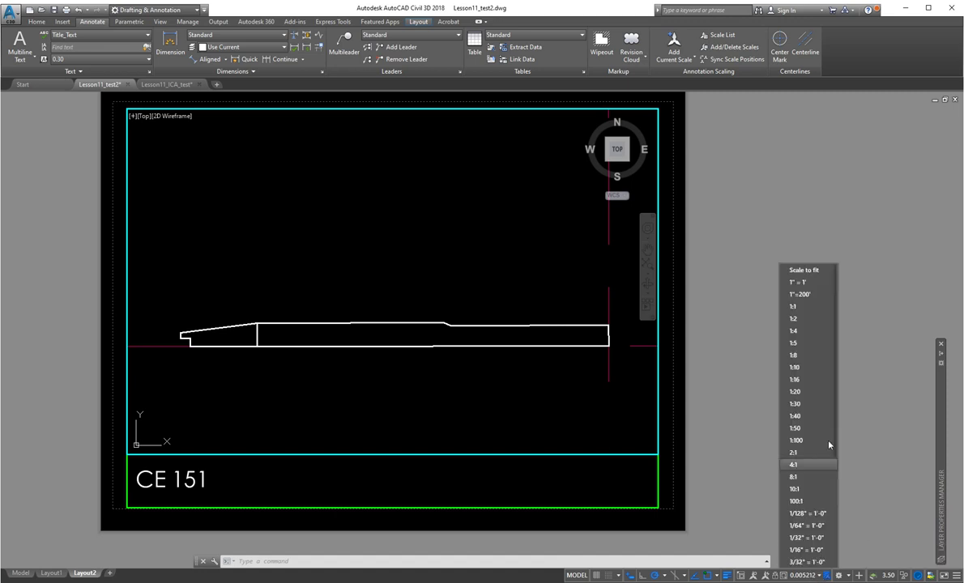
click(796, 440)
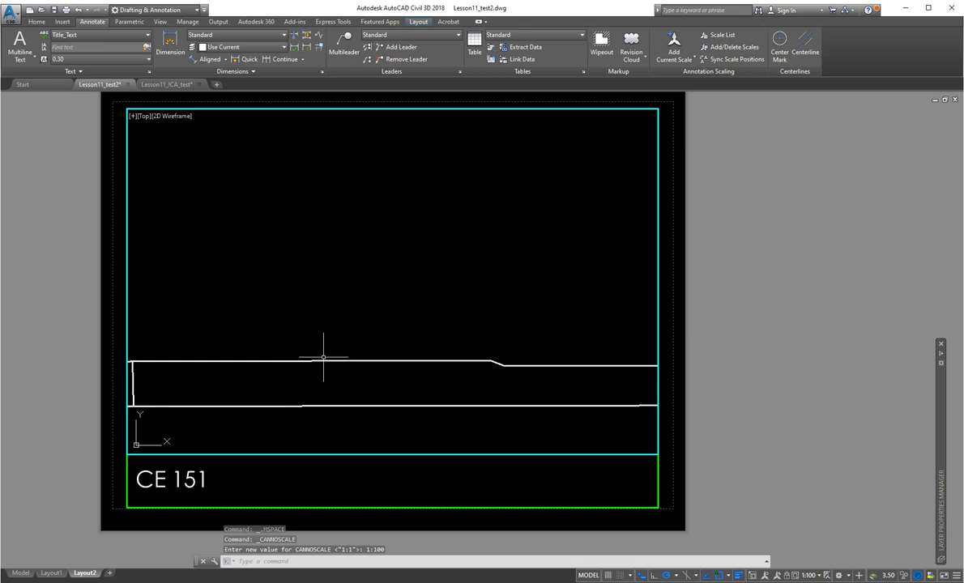
click(820, 578)
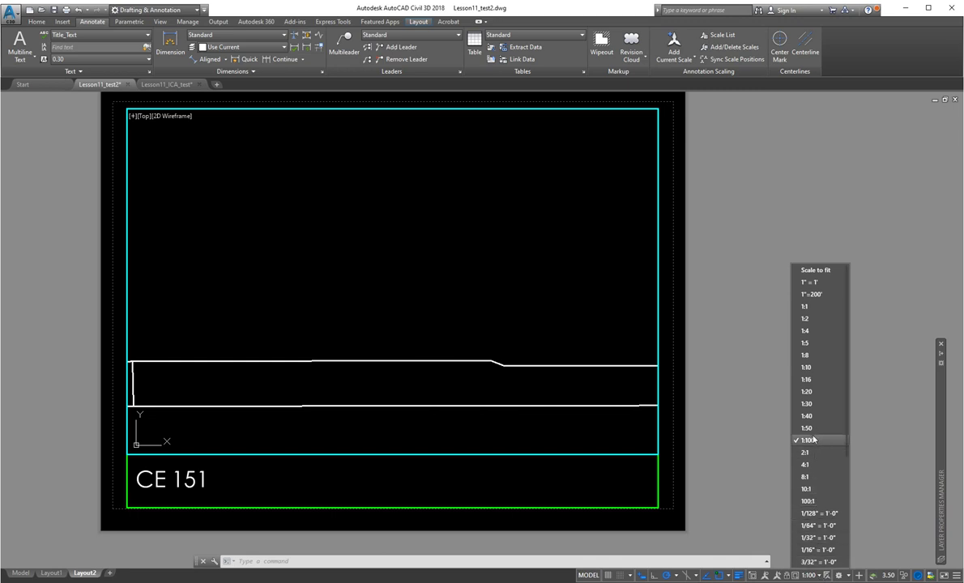
click(806, 272)
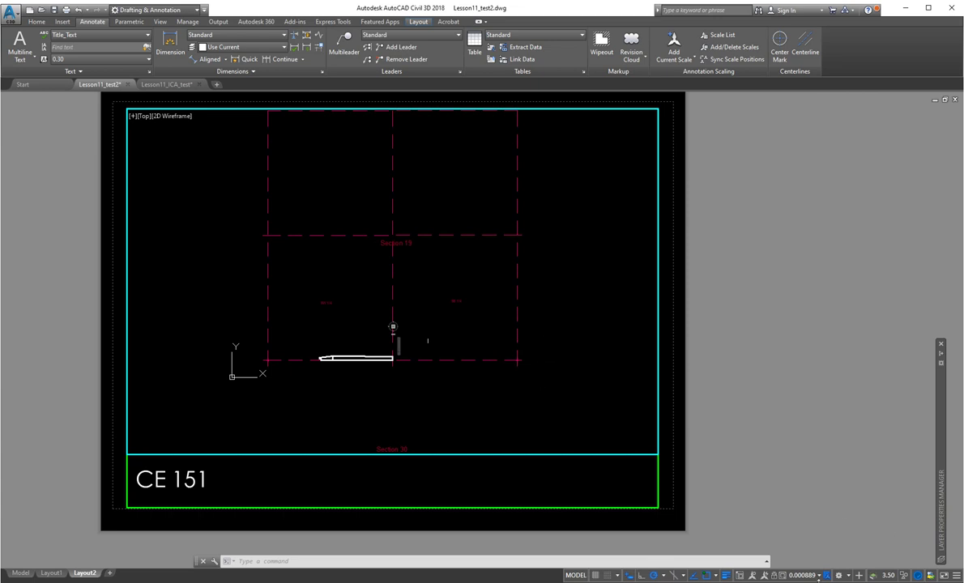
click(809, 575)
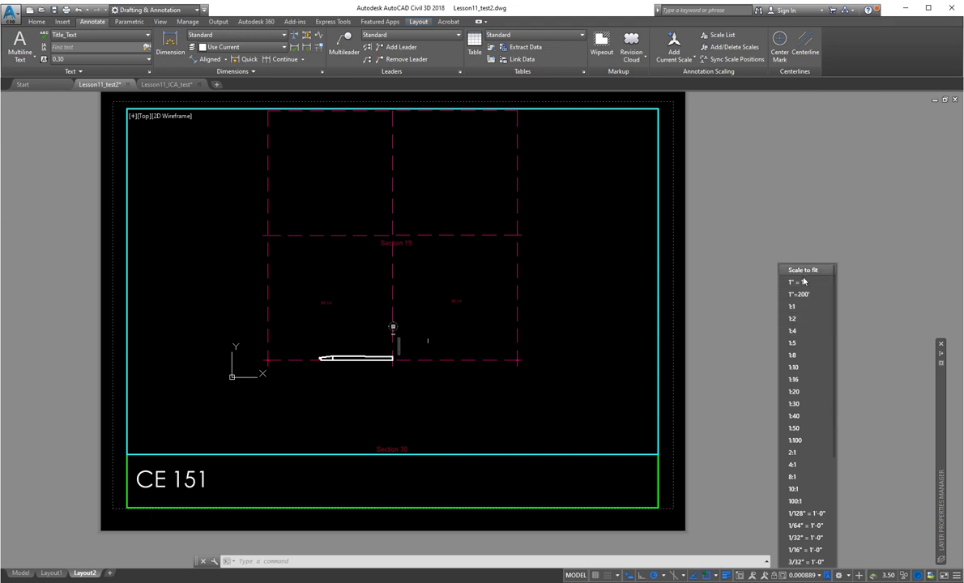
click(513, 333)
key(Escape)
key(Escape)
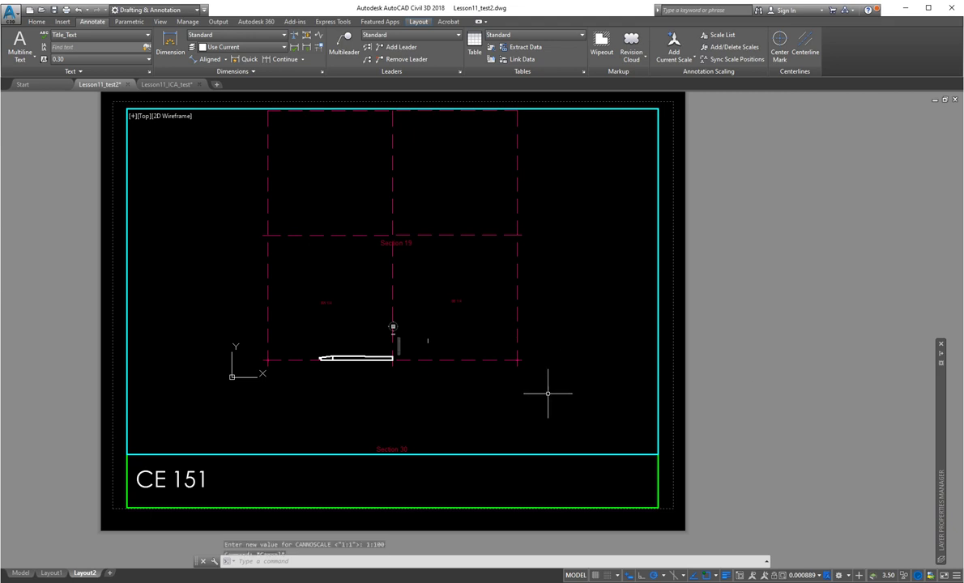
Open the custom drawing scales list and delete the 1"=200' scale
scroll(431, 341, up, 4)
mouse_move(414, 361)
middle_down()
mouse_move(506, 366)
mouse_move(529, 357)
middle_up()
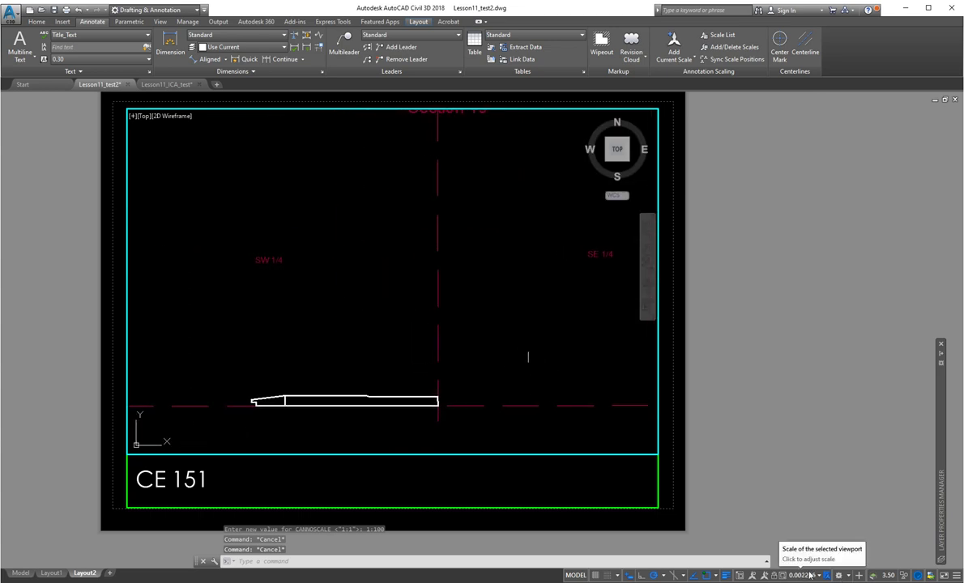
click(818, 578)
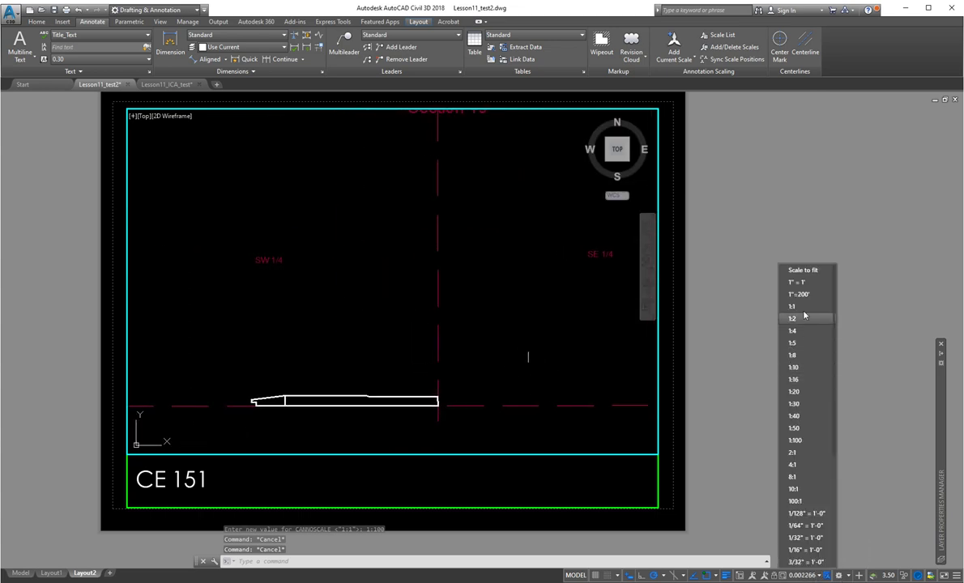
scroll(792, 536, down, 3)
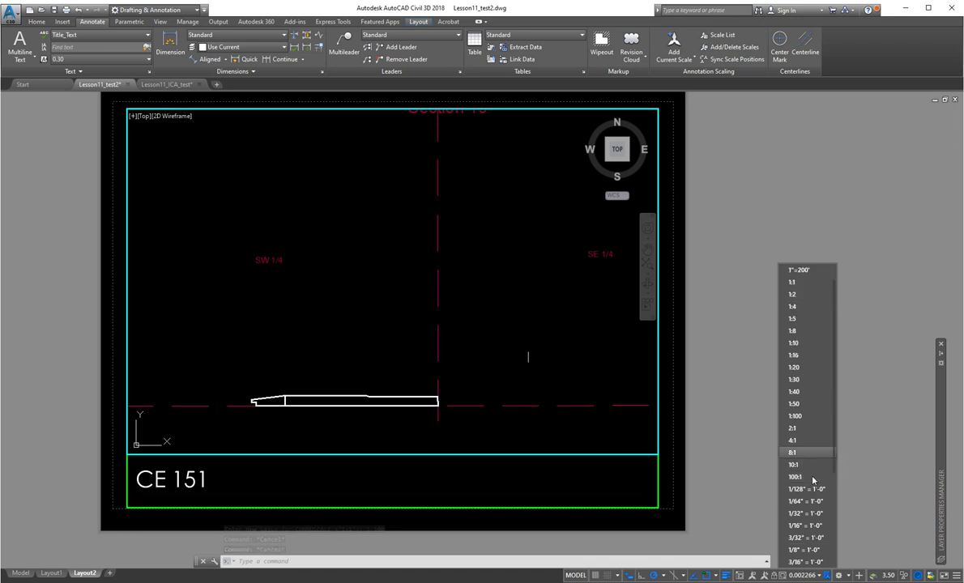
scroll(807, 499, down, 2)
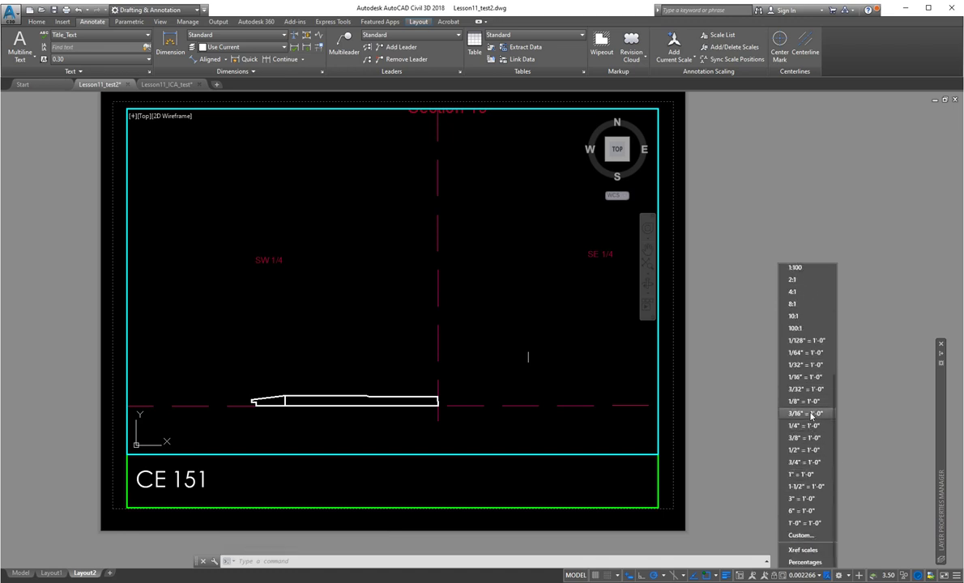
click(802, 537)
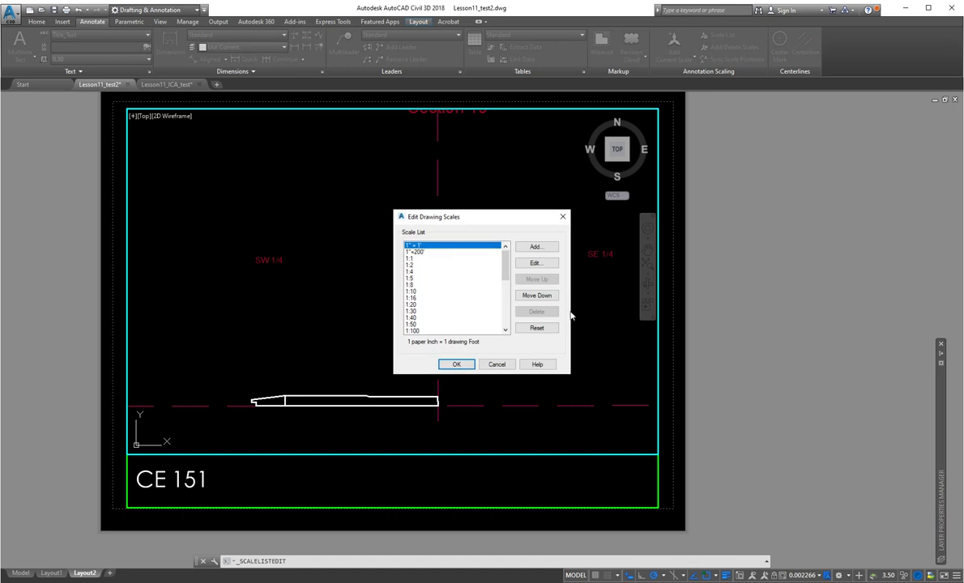
click(420, 253)
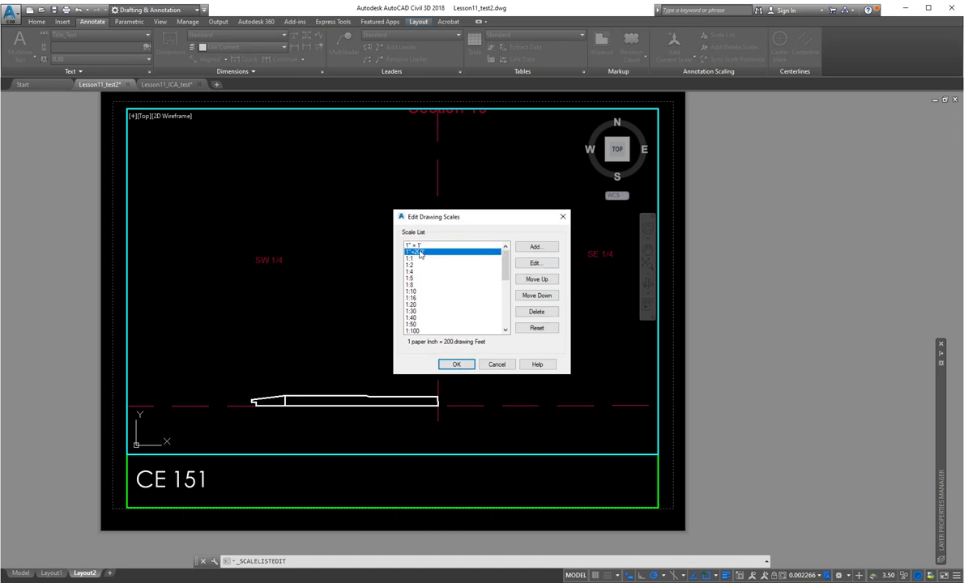
click(536, 312)
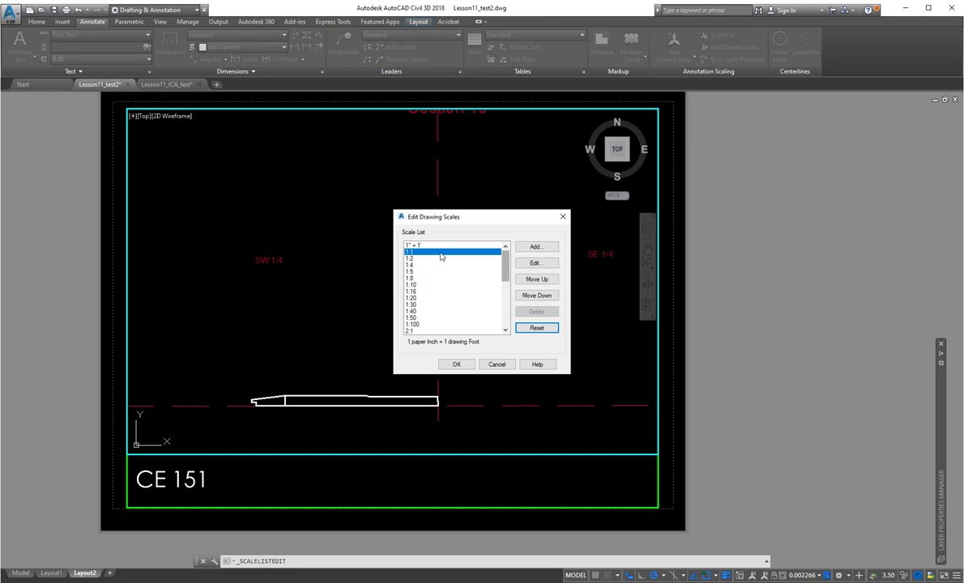
Add a scale named 1"=200' with 1 paper unit equal to 200 drawing units and save the scale list
click(535, 247)
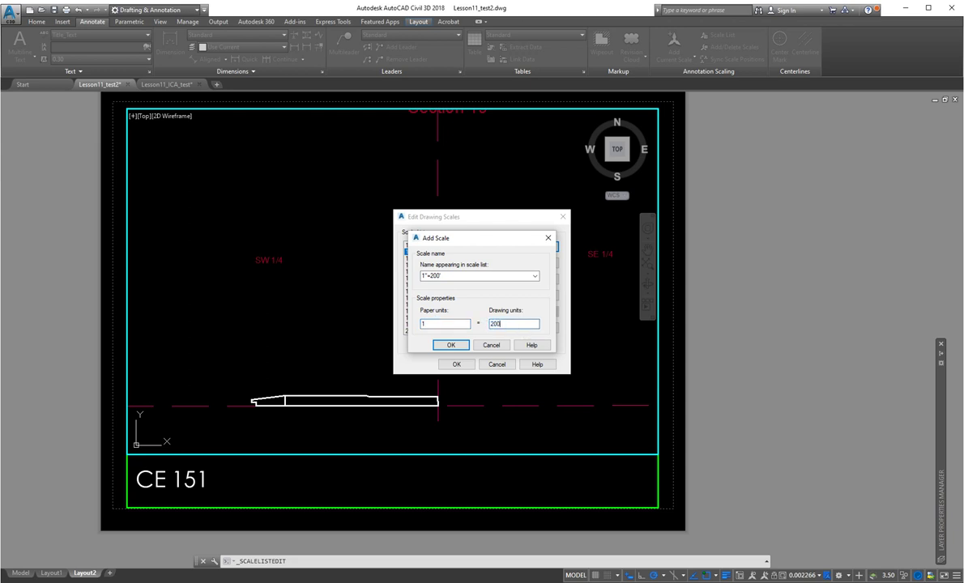
click(450, 345)
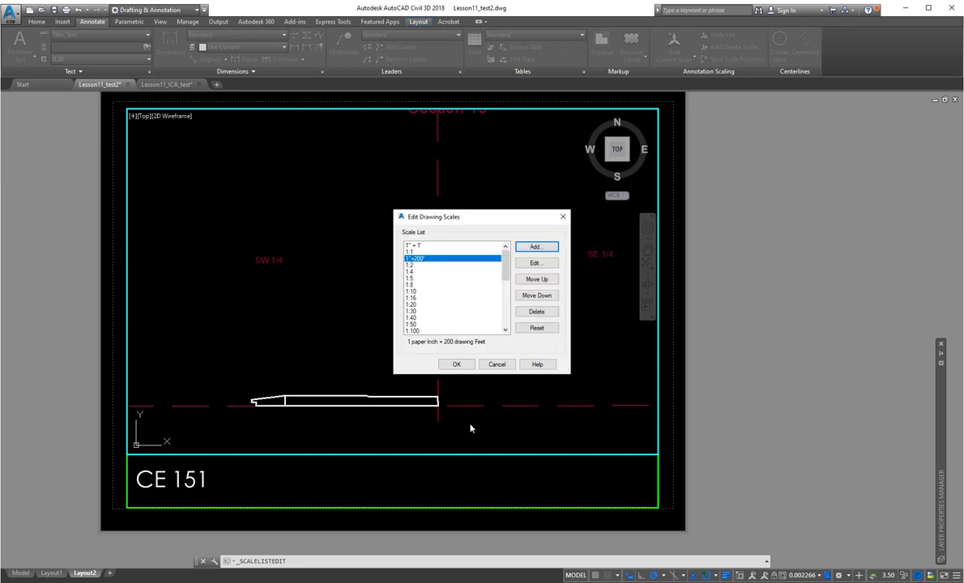
click(456, 364)
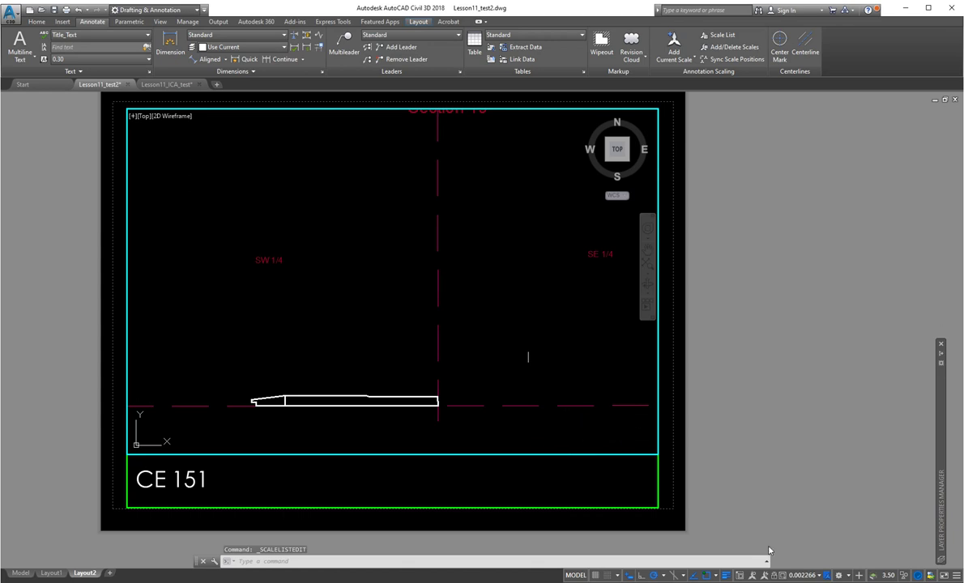
Set the viewport scale to 1"=200' with the whole parcel in view and return to paper space
middle_drag(361, 400, 397, 298)
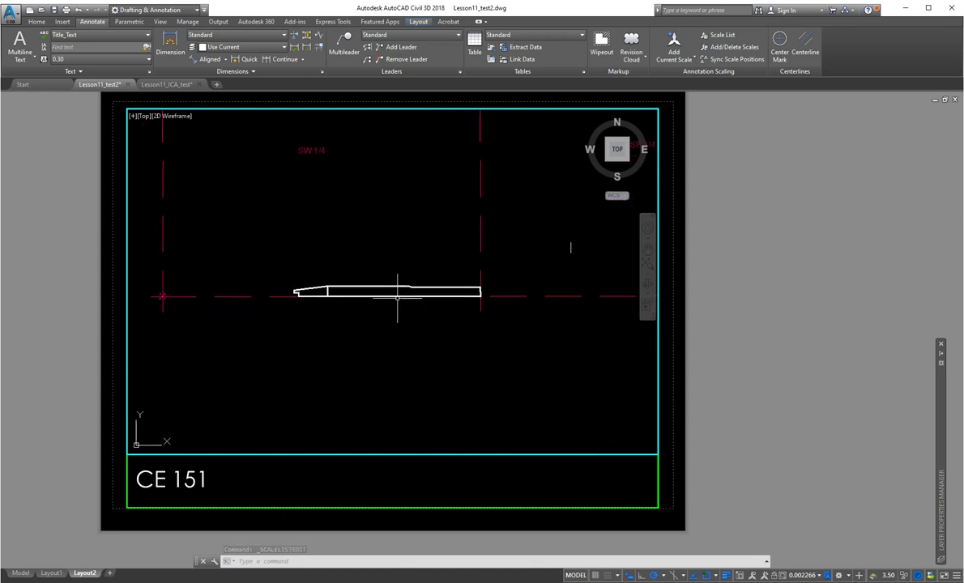
scroll(401, 305, up, 4)
scroll(400, 312, down, 2)
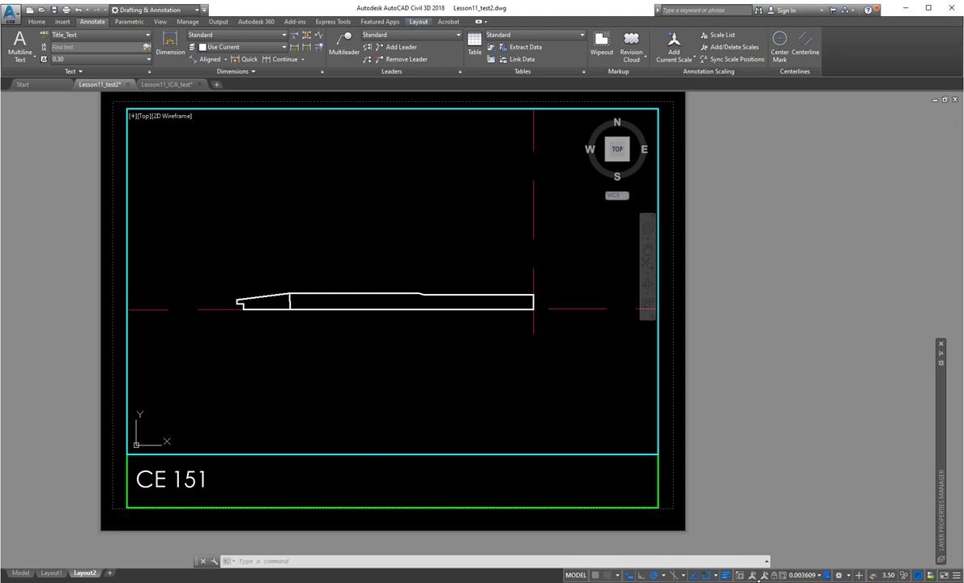
click(819, 575)
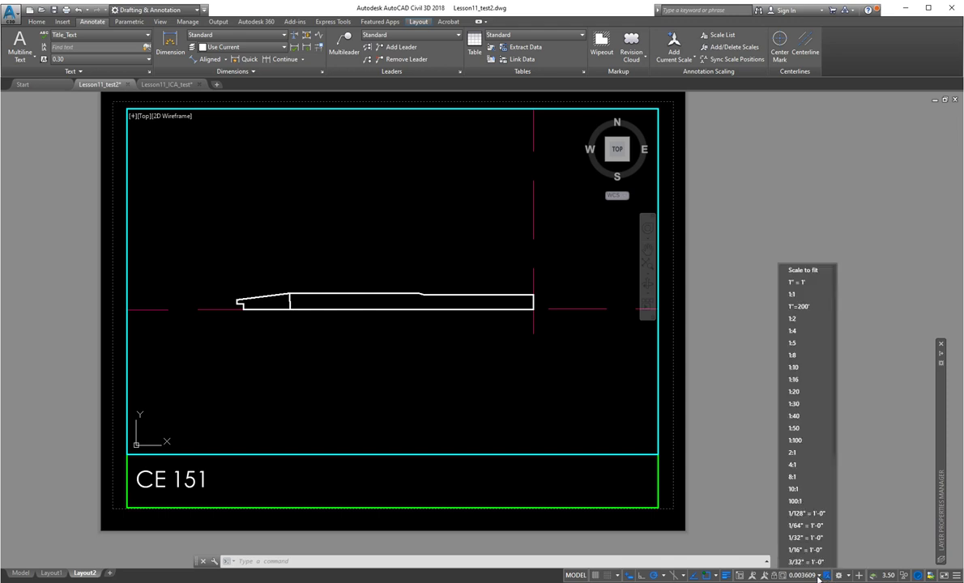
click(798, 310)
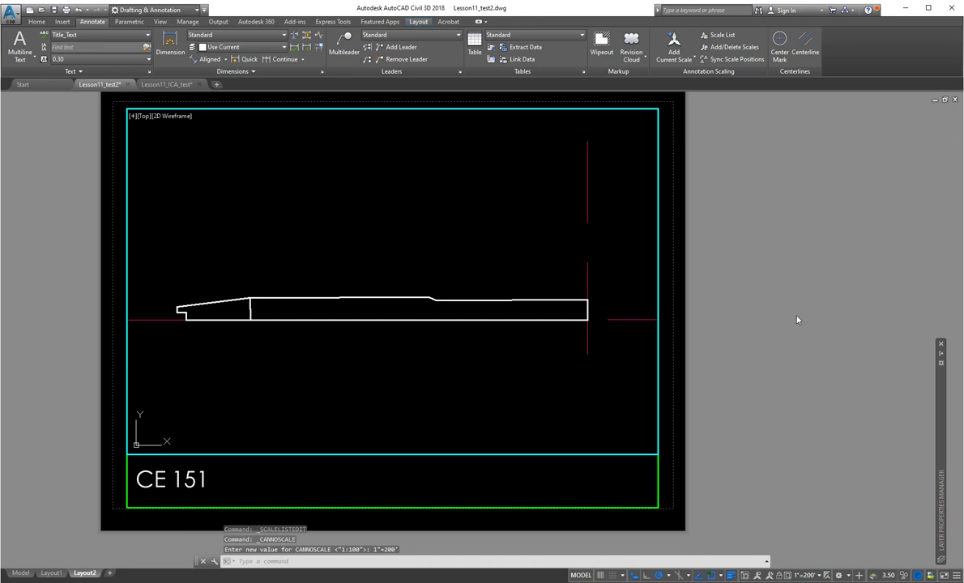
double_click(683, 483)
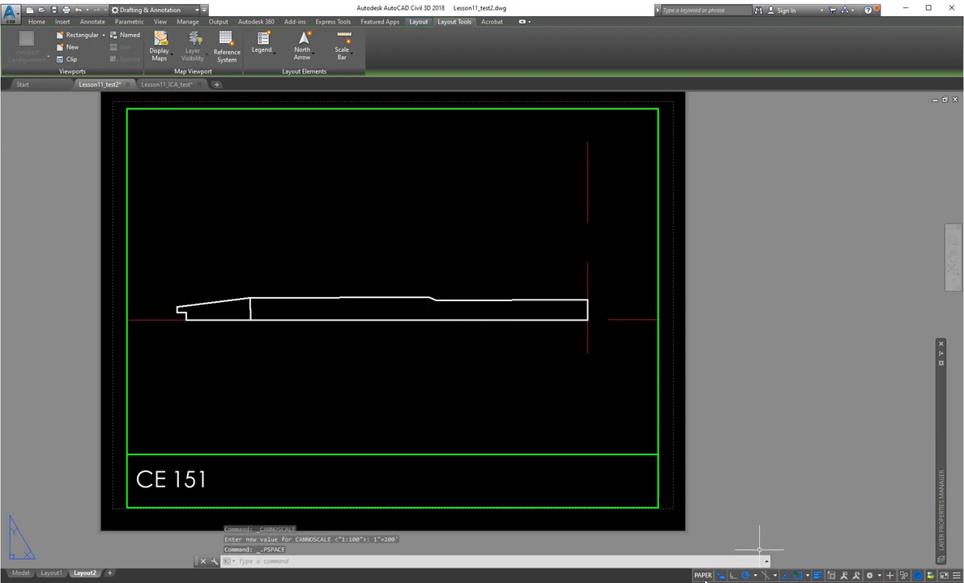
scroll(353, 340, down, 3)
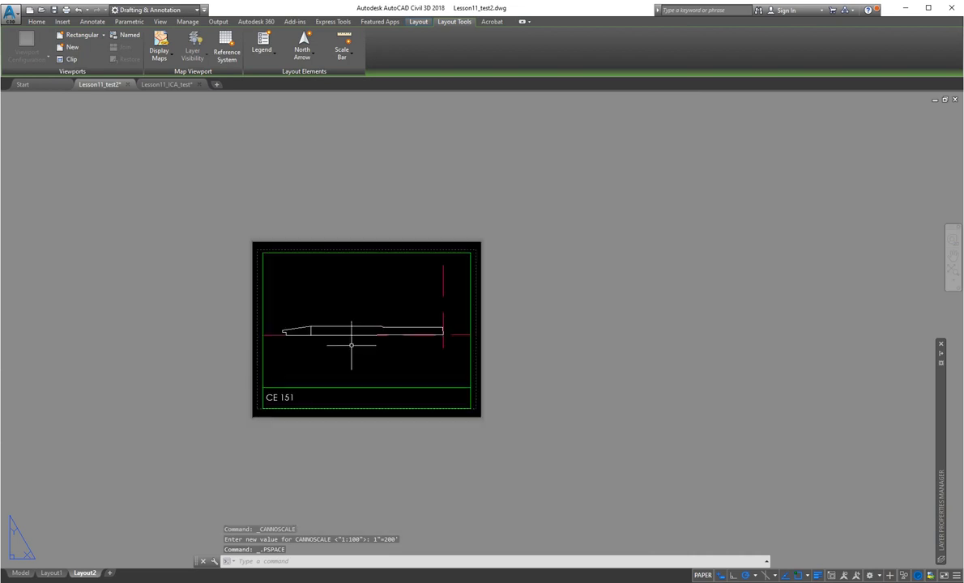
scroll(353, 354, up, 3)
scroll(353, 354, down, 2)
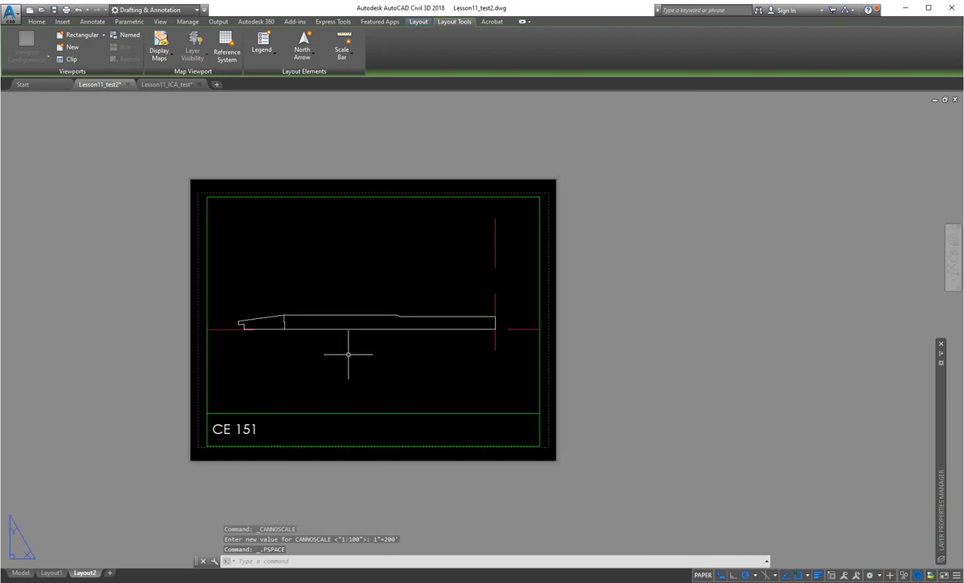
middle_drag(350, 344, 392, 364)
scroll(391, 364, up, 2)
scroll(396, 366, down, 2)
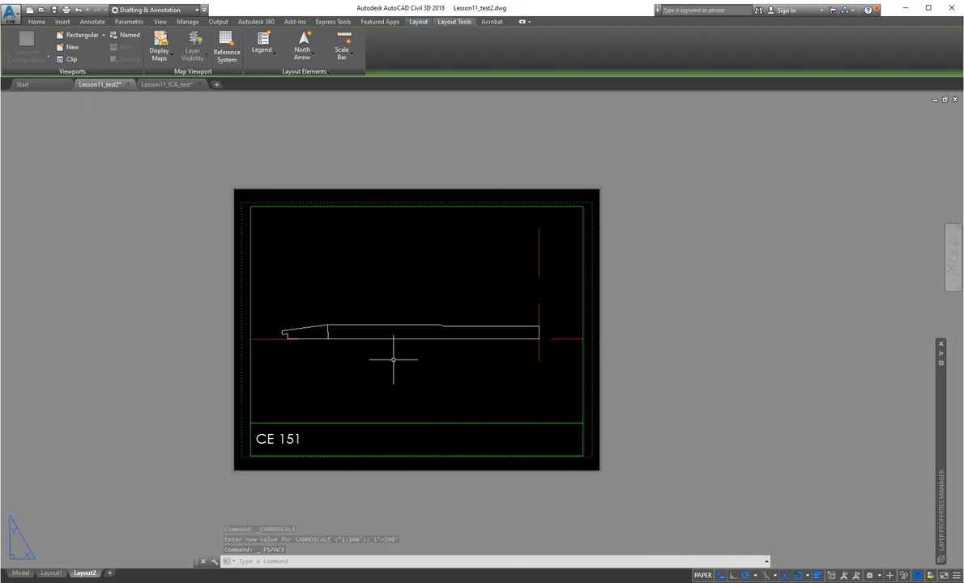
scroll(385, 366, up, 2)
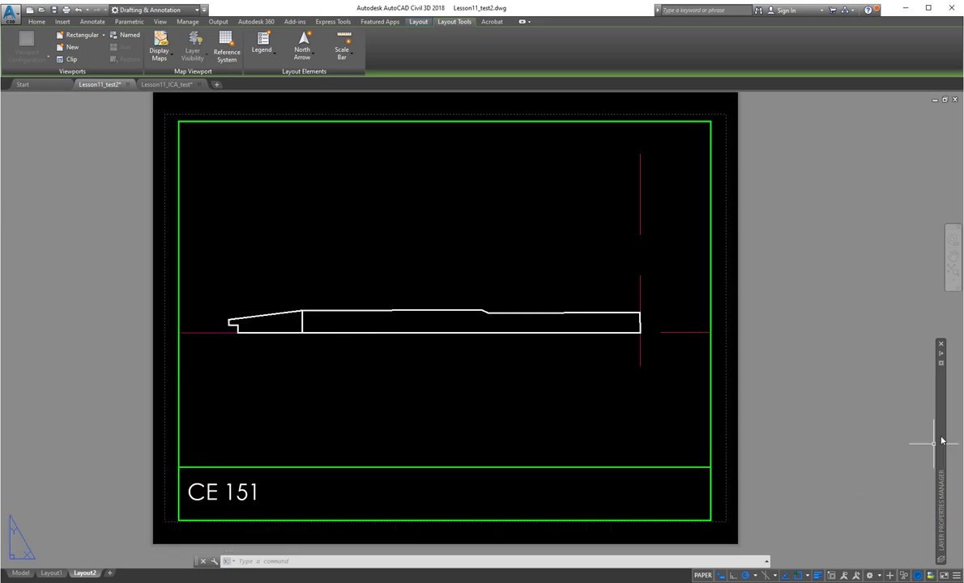
Add a new layer without renaming it and make the Dimensions layer current
mouse_move(941, 442)
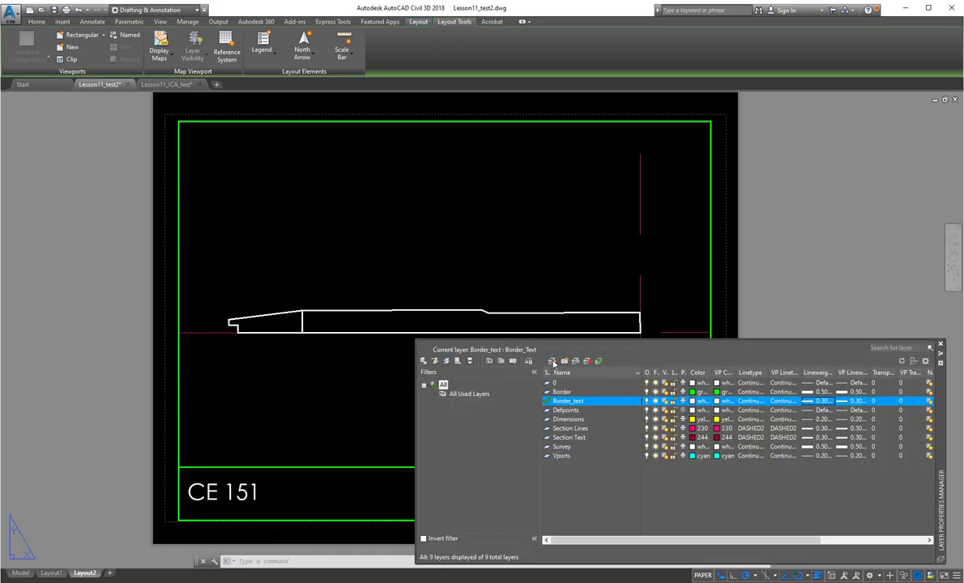
click(553, 361)
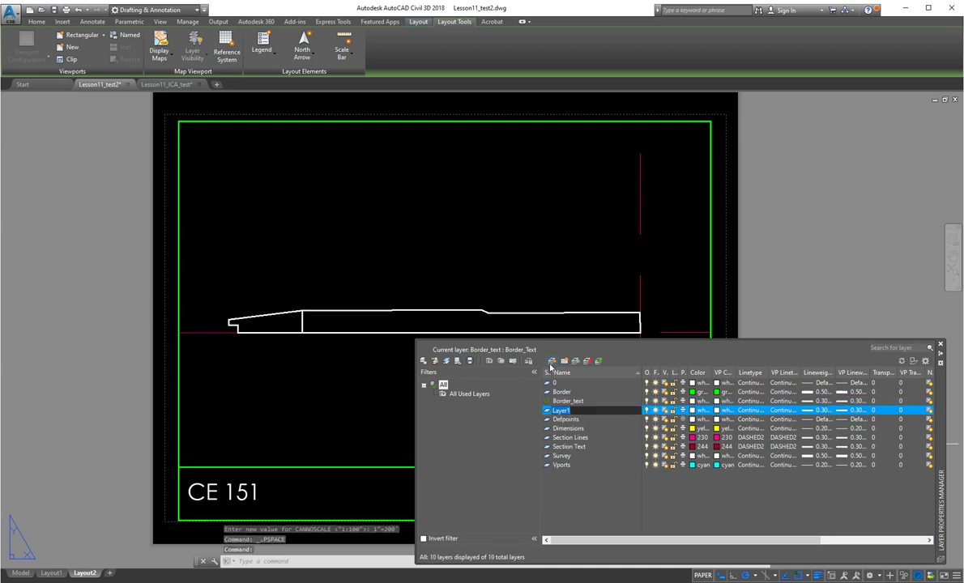
click(570, 430)
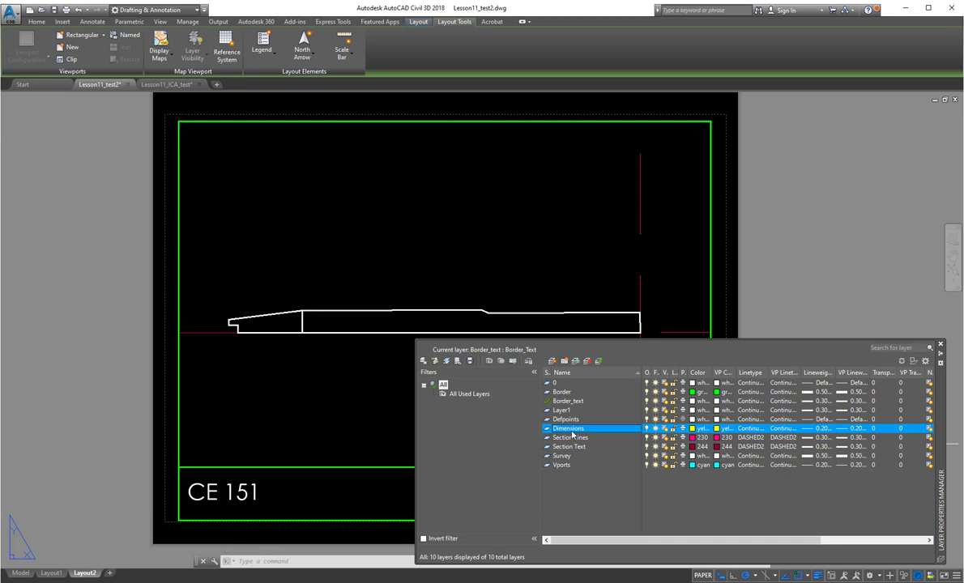
click(609, 465)
click(583, 431)
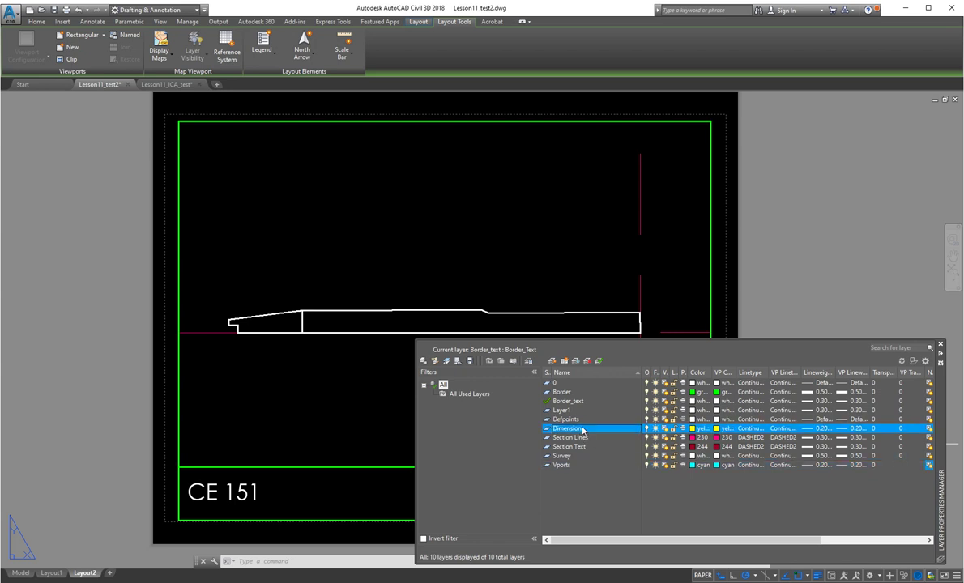
click(600, 363)
click(376, 418)
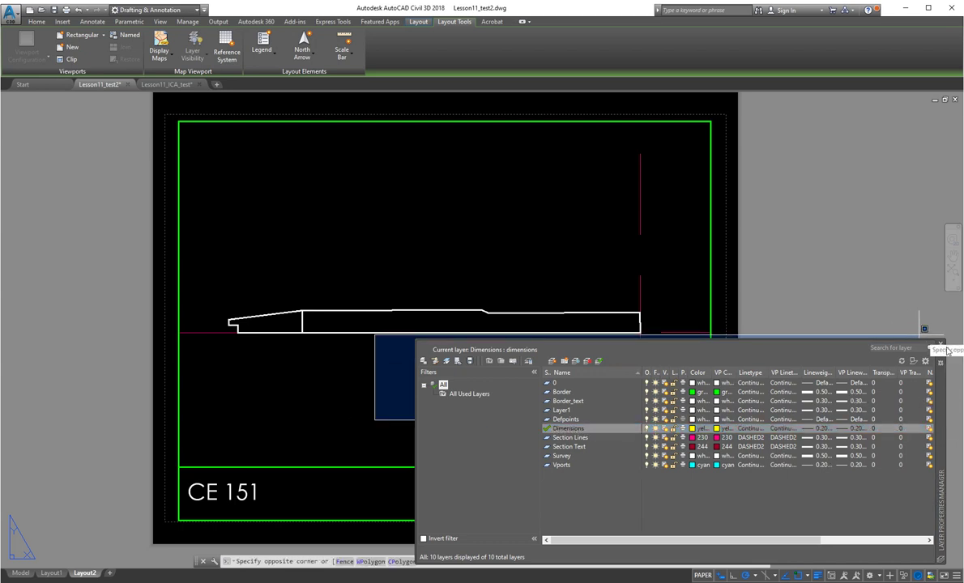
click(899, 319)
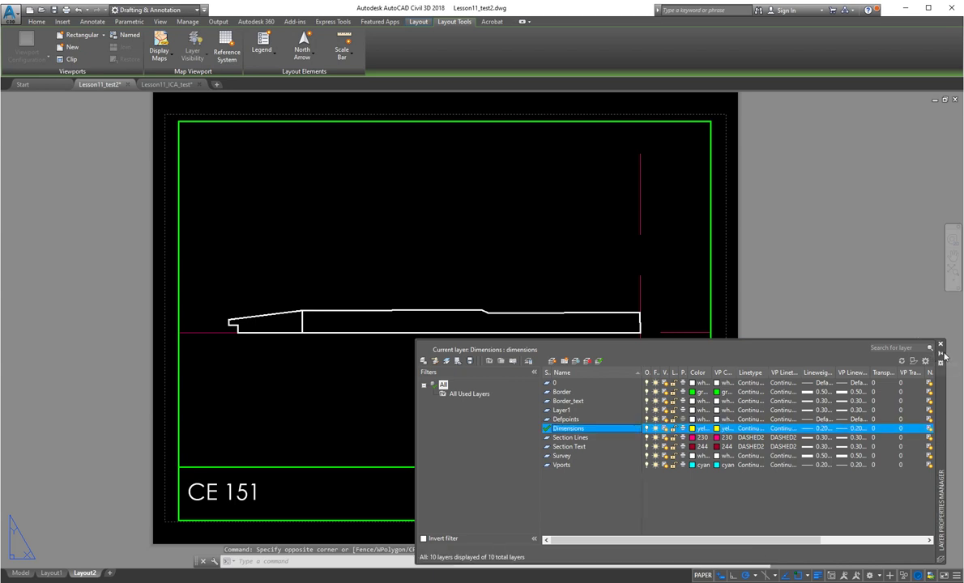
click(898, 310)
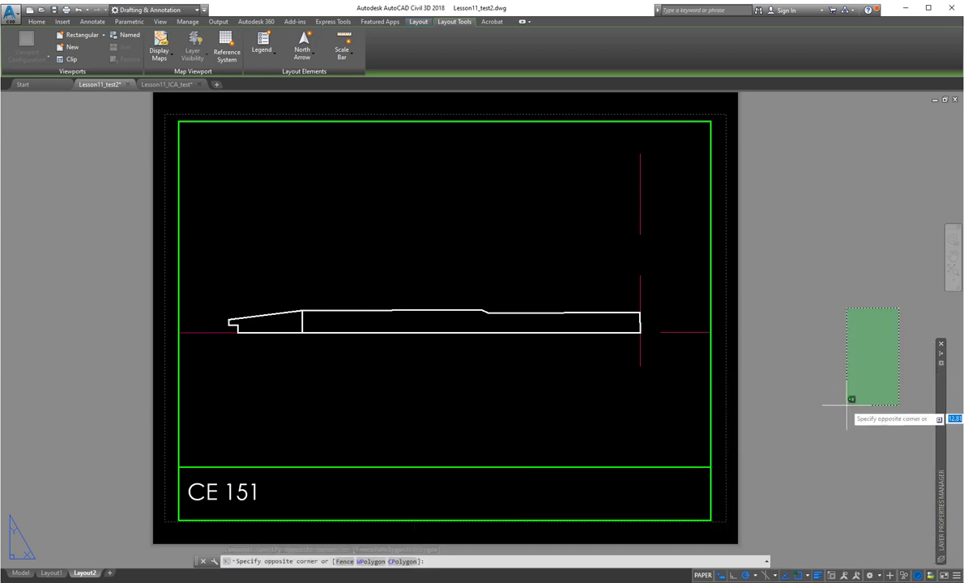
key(Escape)
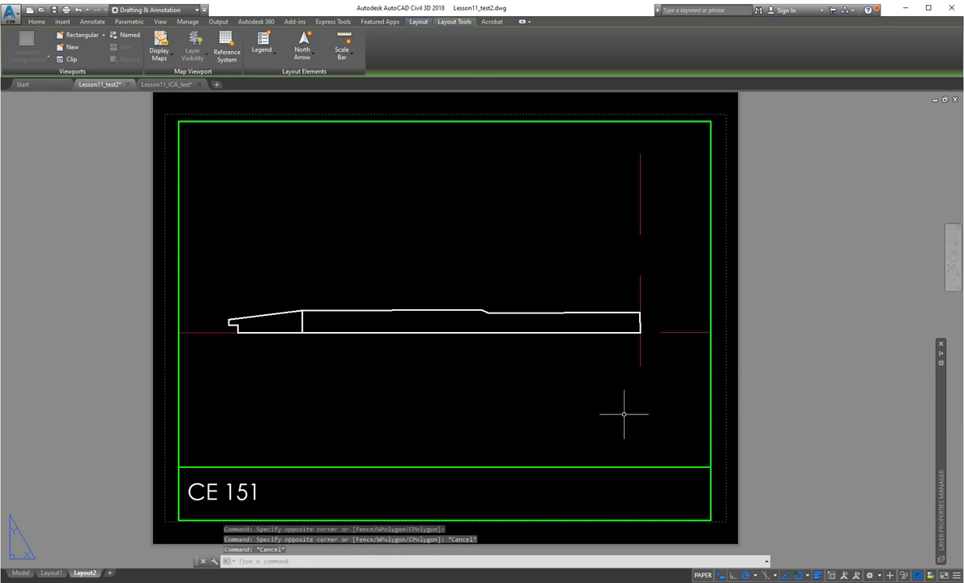
click(36, 23)
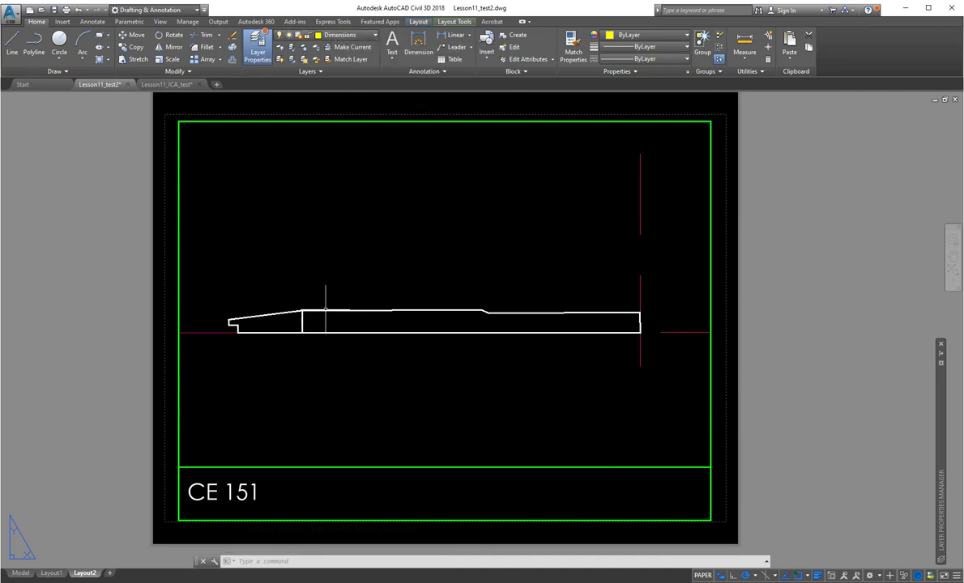
scroll(328, 397, down, 2)
middle_drag(338, 394, 409, 373)
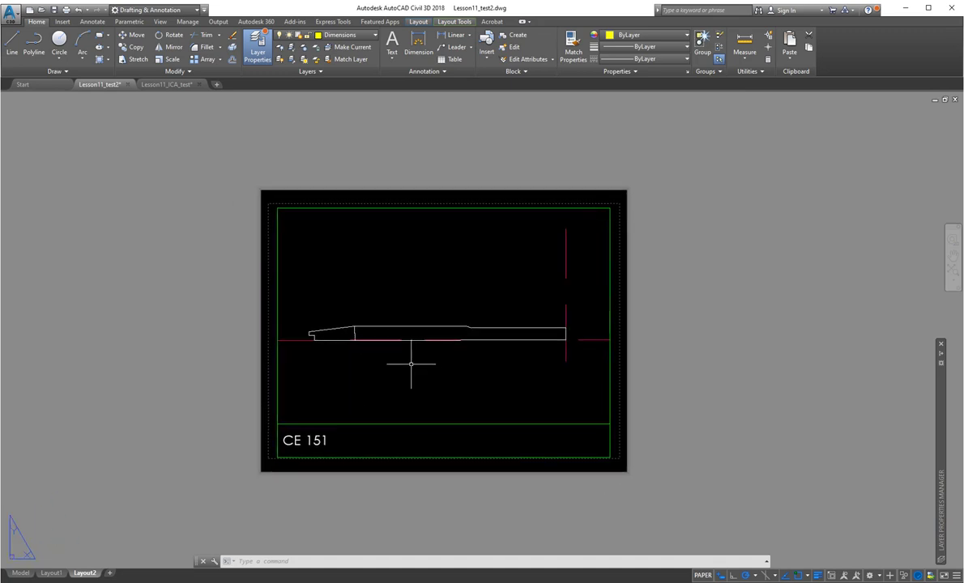
scroll(409, 373, up, 2)
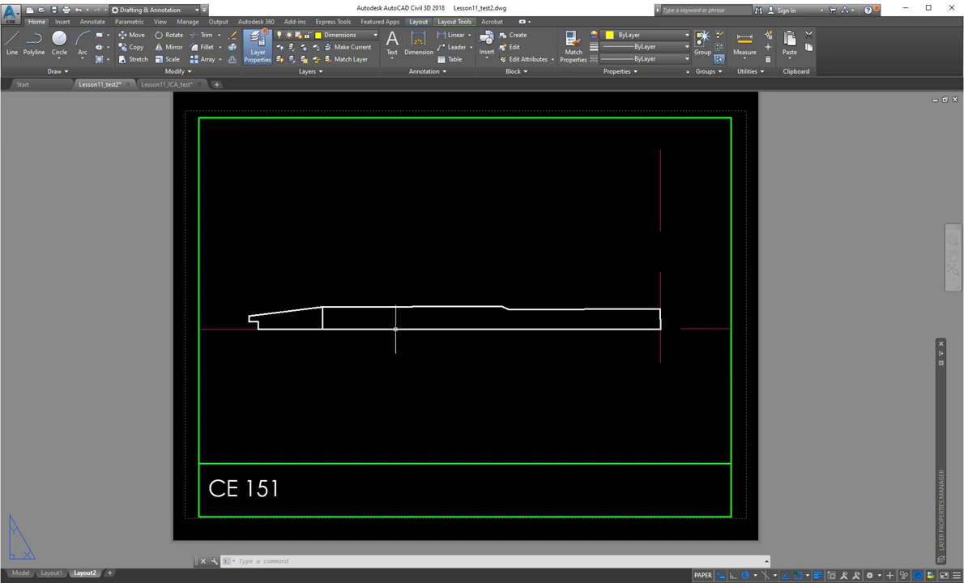
scroll(319, 345, up, 5)
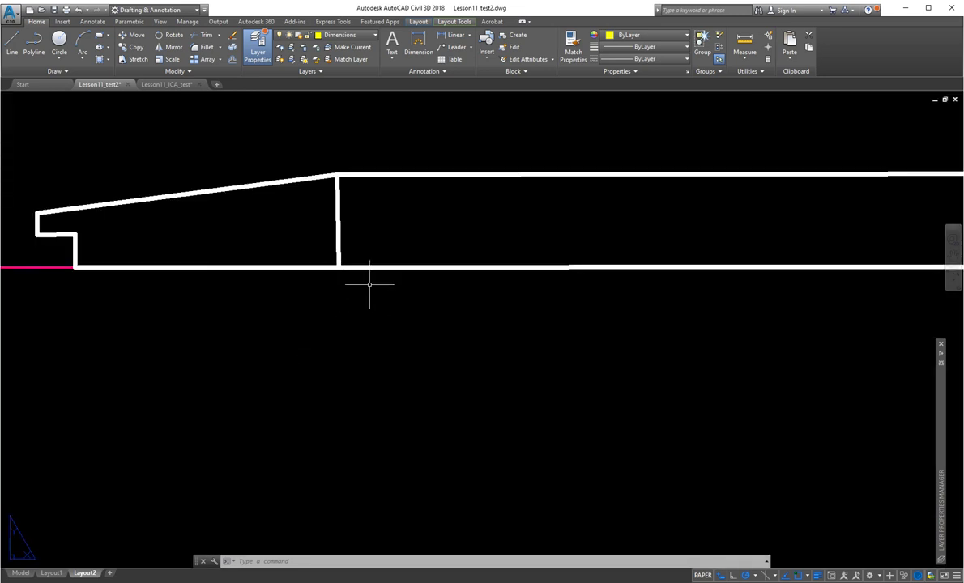
scroll(453, 324, down, 3)
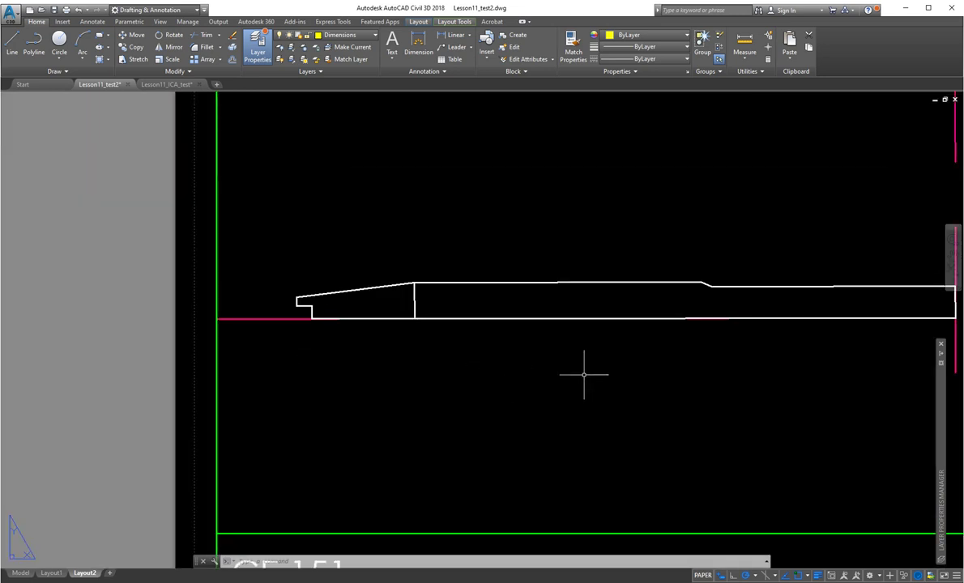
scroll(632, 364, down, 1)
middle_drag(706, 380, 491, 375)
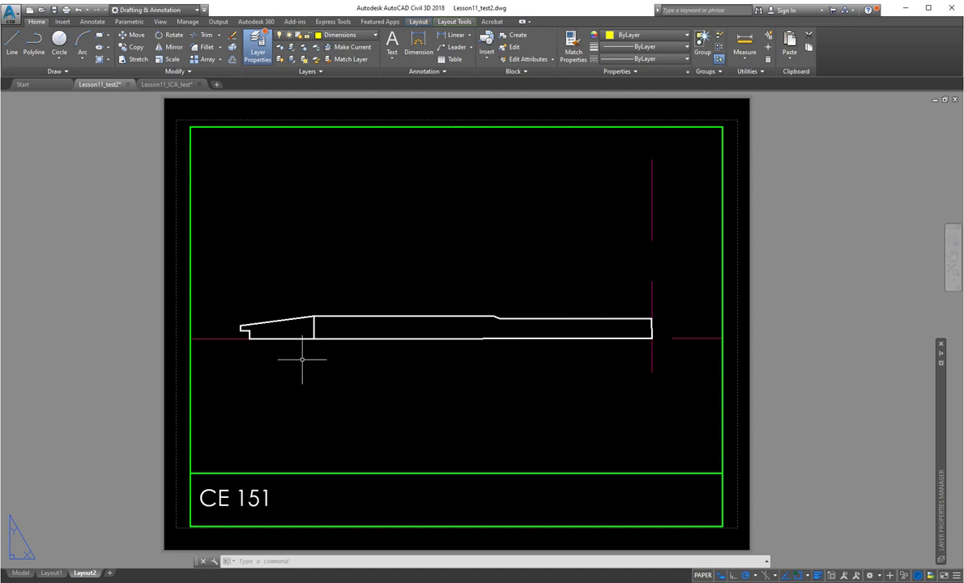
middle_drag(301, 362, 389, 376)
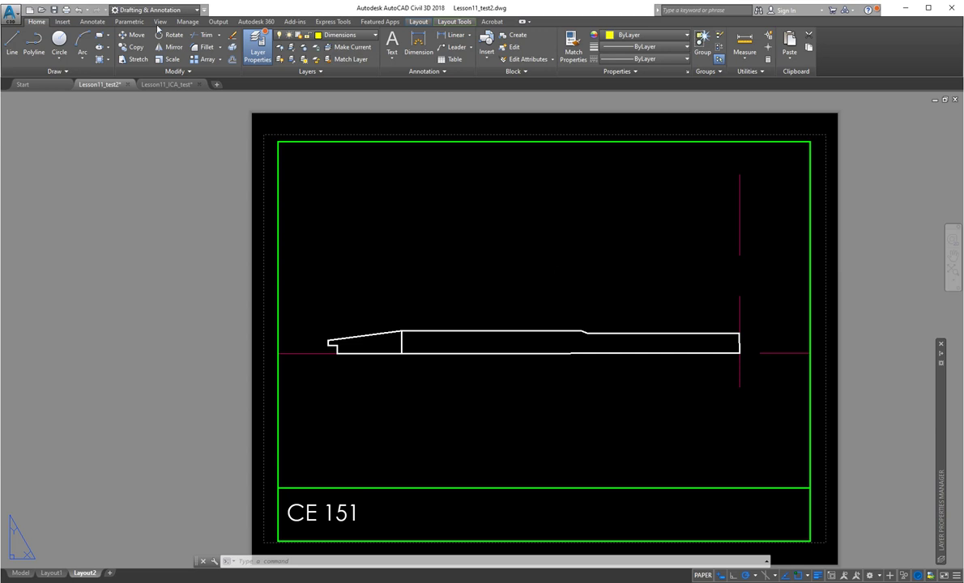
Create a new dimension style named Survey, starting from Standard and used for all dimensions
click(91, 22)
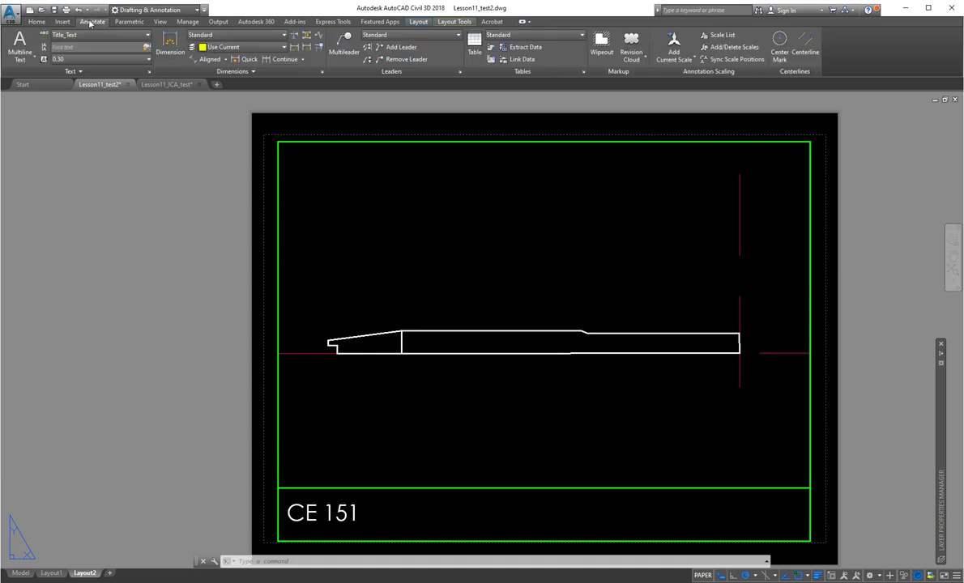
click(284, 35)
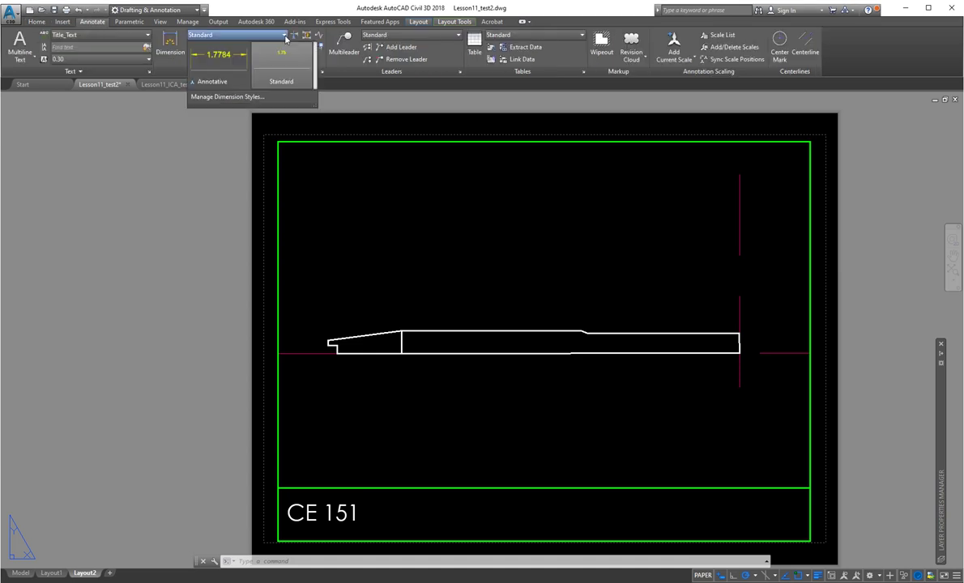
click(215, 97)
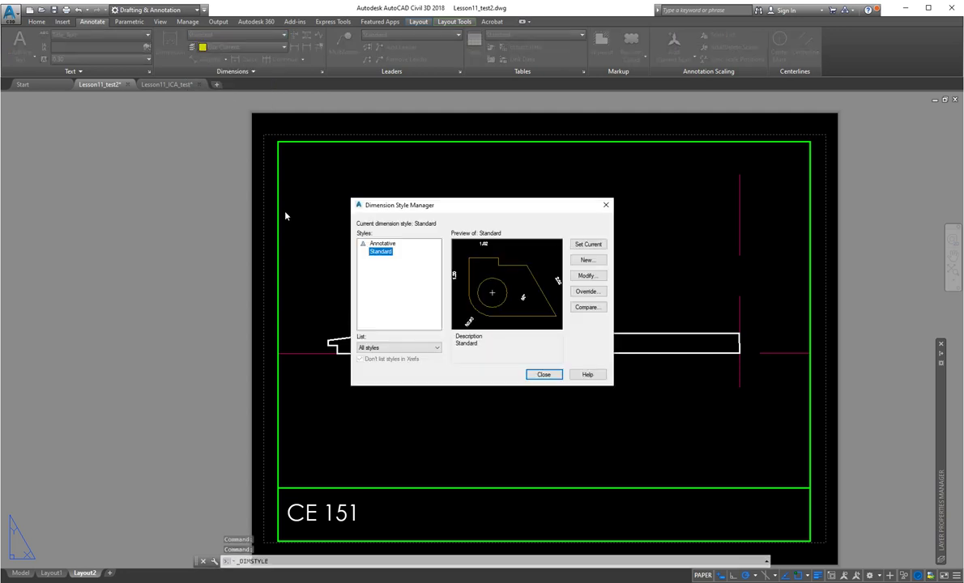
click(588, 260)
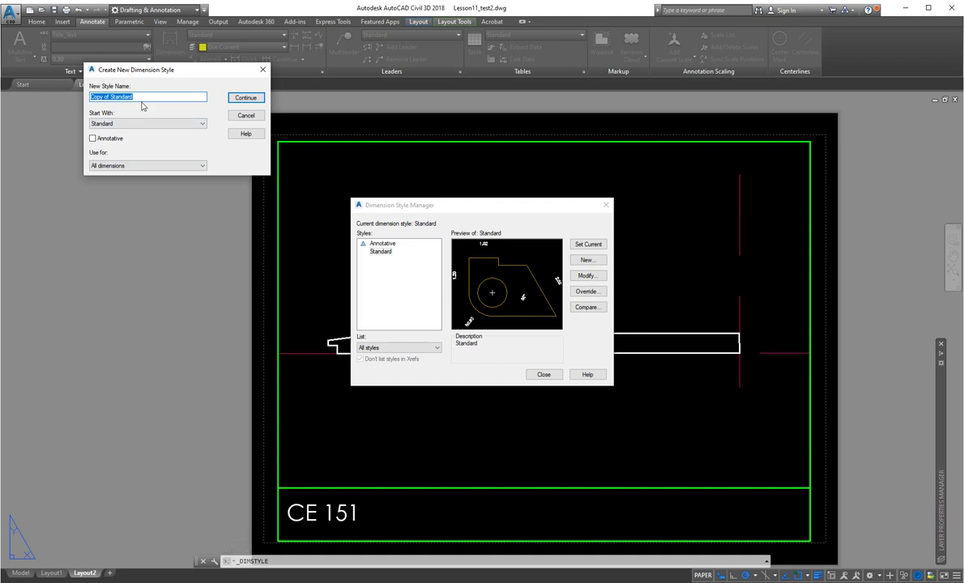
text(Survey)
click(242, 101)
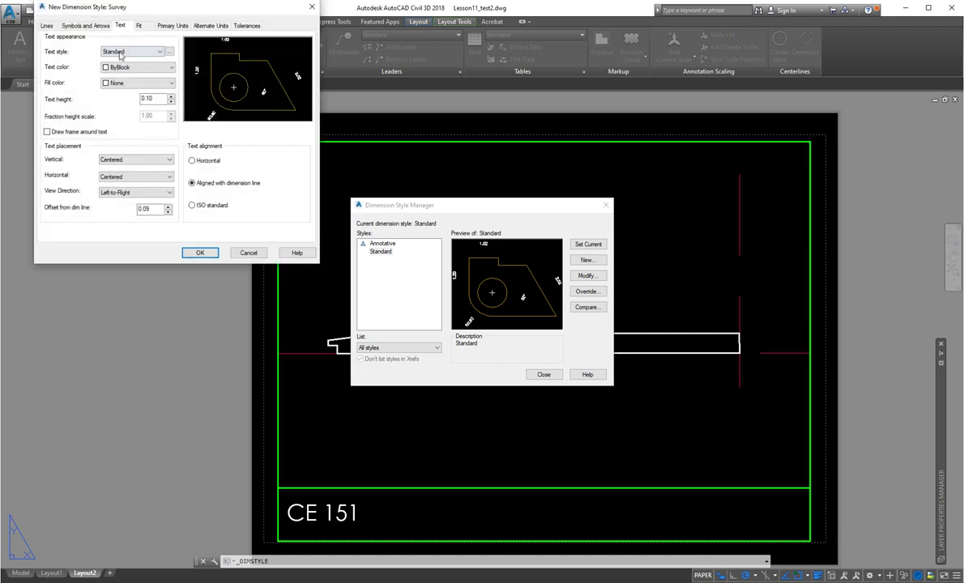
Preview the Survey style with both extension lines and both dimension lines unsuppressed, and suppress all four again
drag(145, 9, 166, 147)
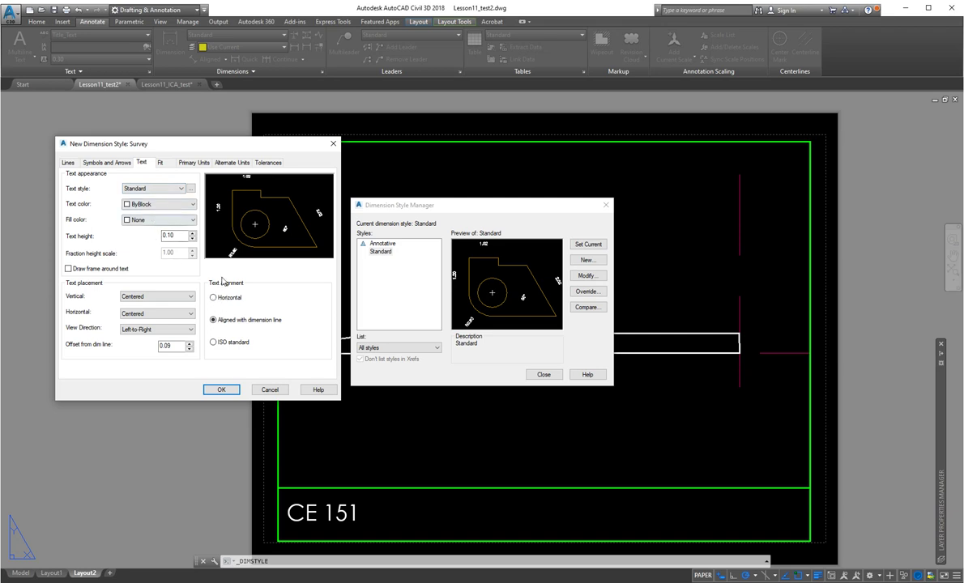
click(68, 163)
click(106, 343)
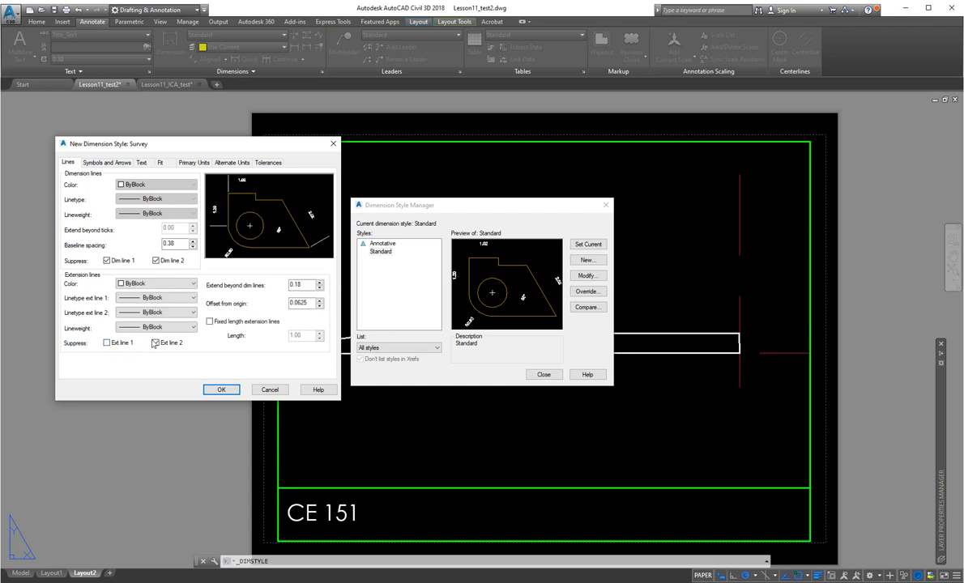
click(156, 343)
click(107, 261)
click(157, 261)
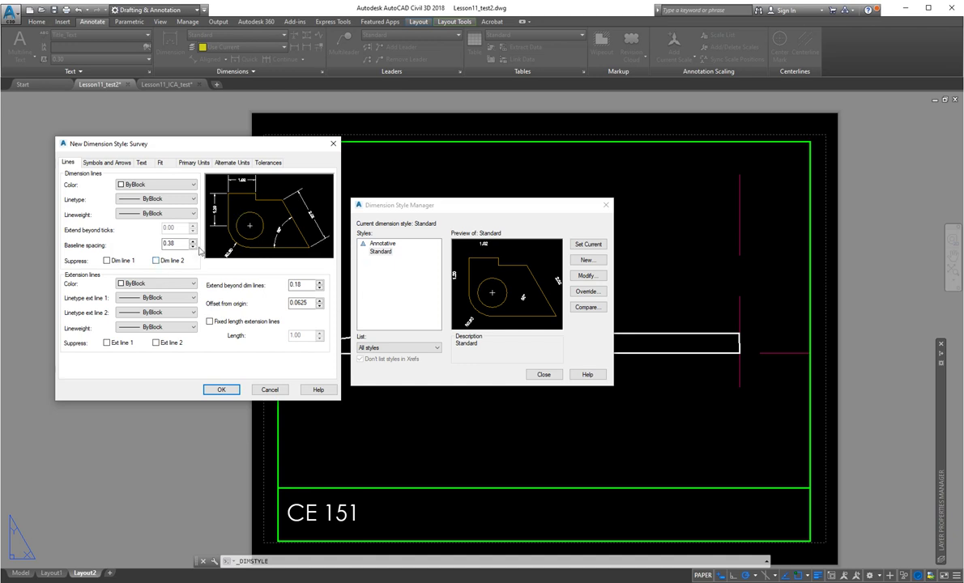
click(107, 261)
click(156, 261)
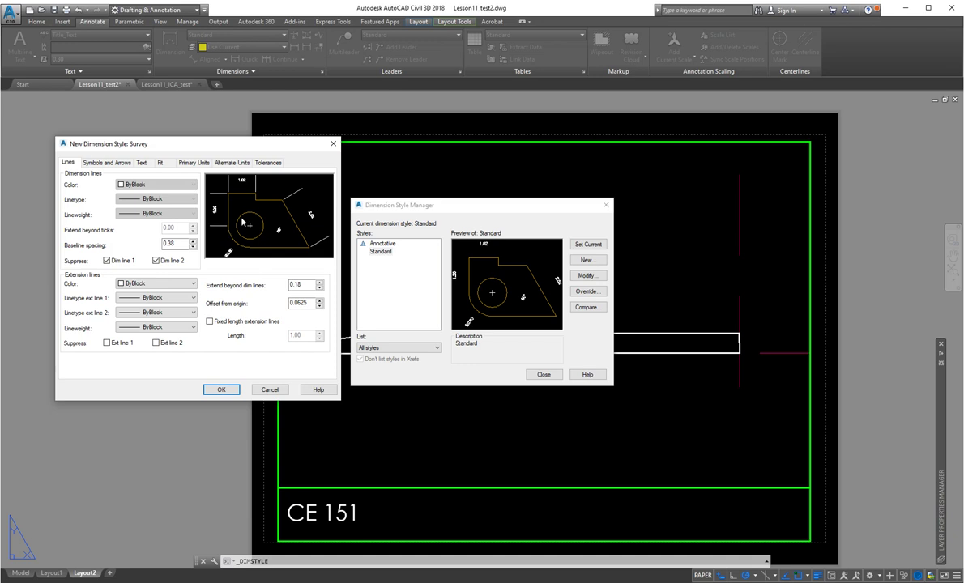
click(106, 343)
click(156, 343)
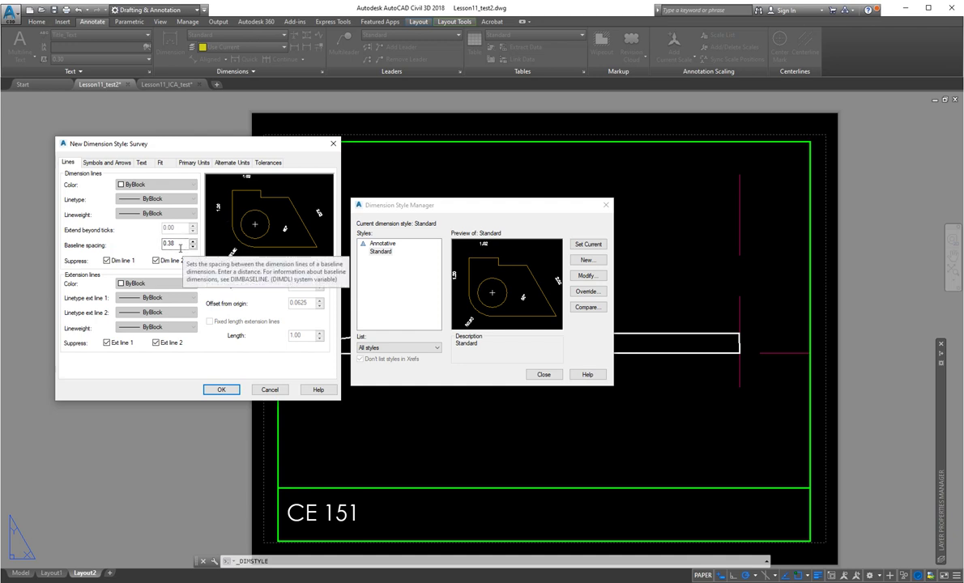
Preview horizontal text alignment for the Survey style and return it to aligned with the dimension line
click(142, 163)
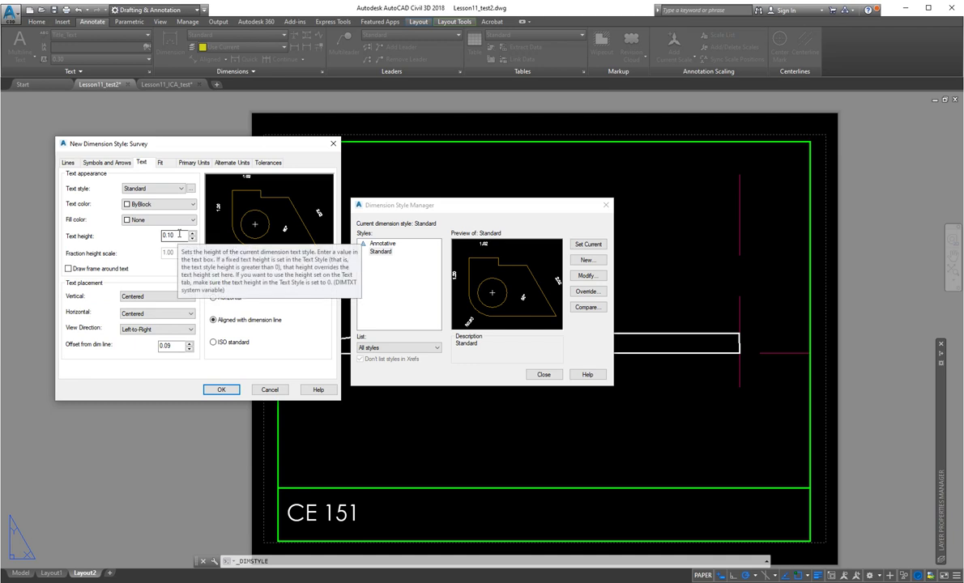
click(214, 298)
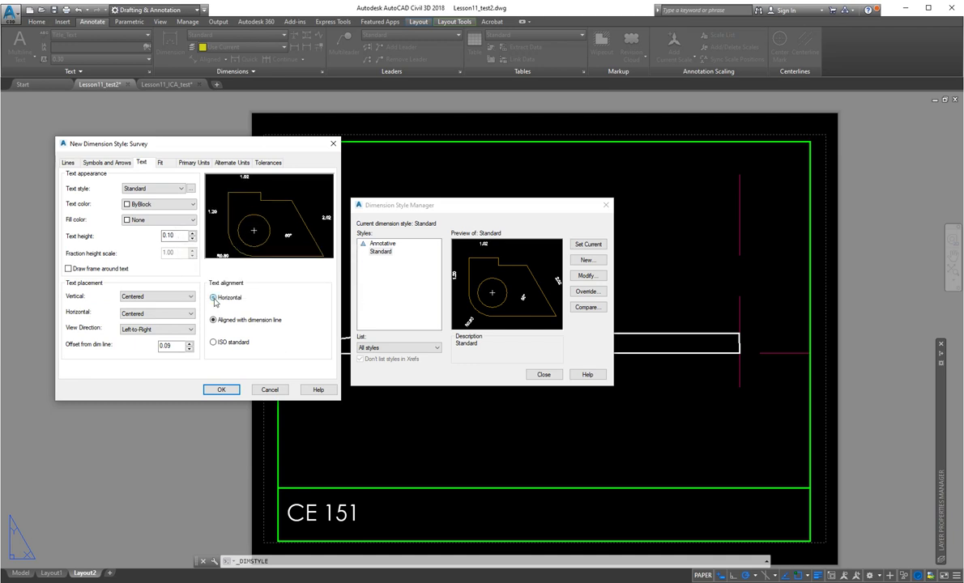
click(213, 320)
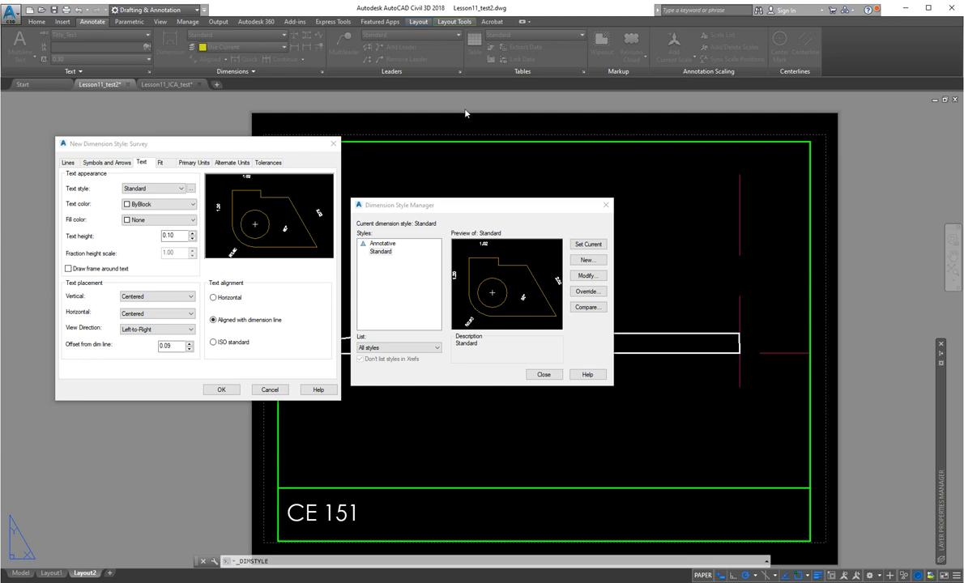
Choose 0.00 as the linear precision in the primary units and save the Survey dimension style
click(195, 163)
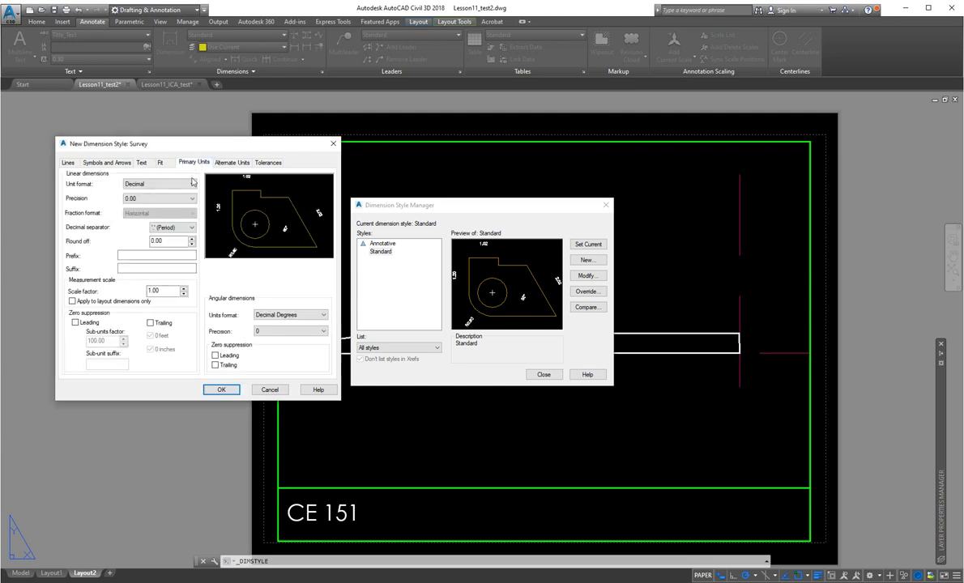
click(162, 199)
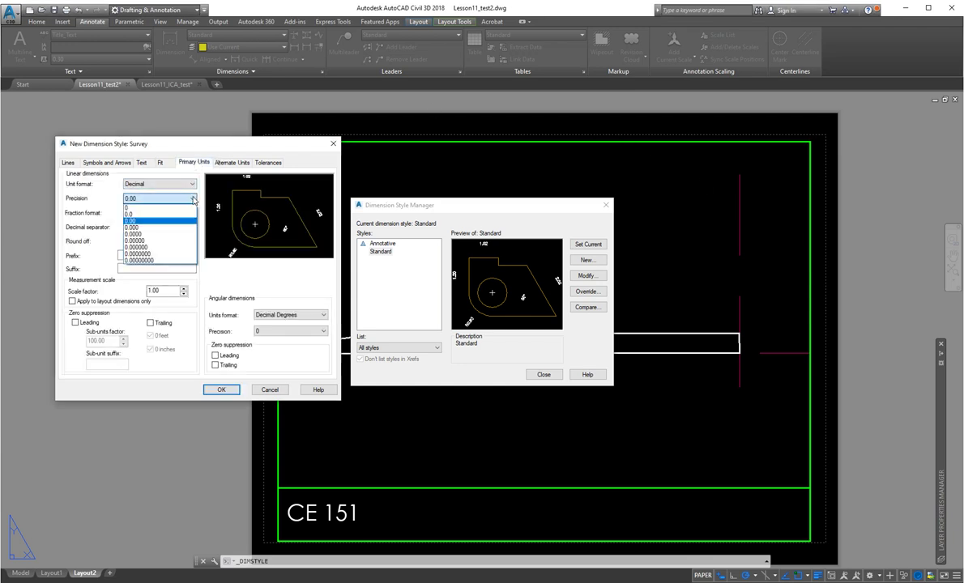
click(146, 221)
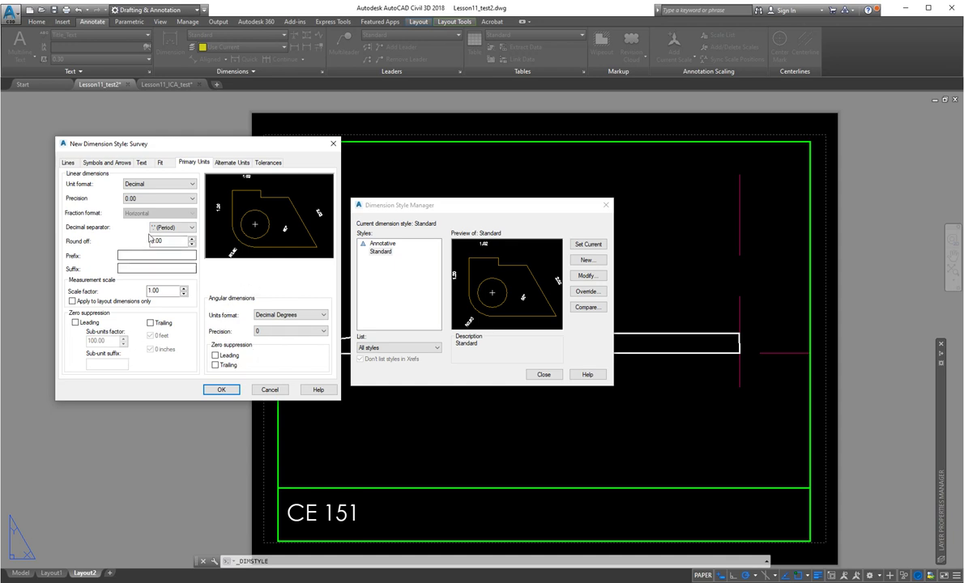
click(222, 390)
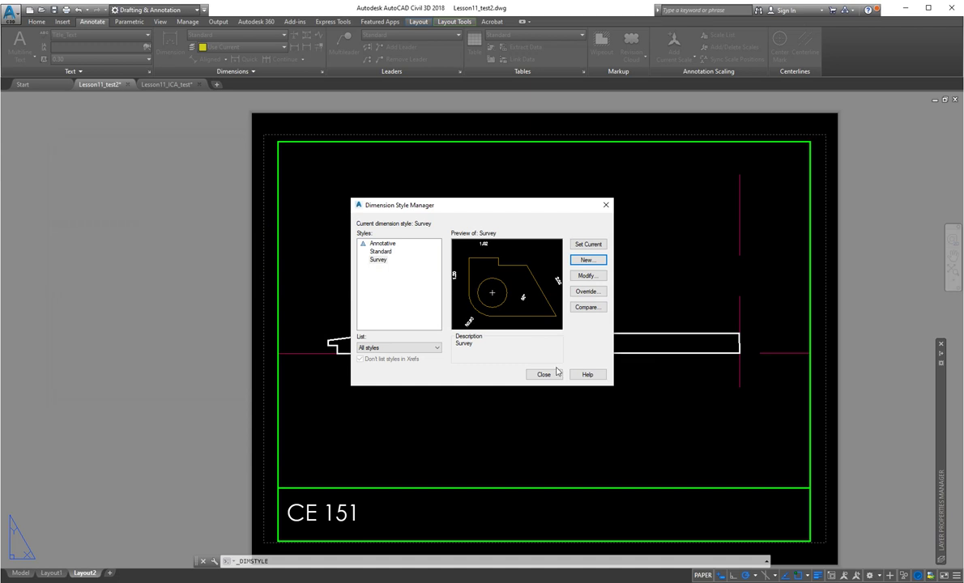
Make Survey the current dimension style, close the style manager and check that Survey is the style selected for dimensioning
click(378, 260)
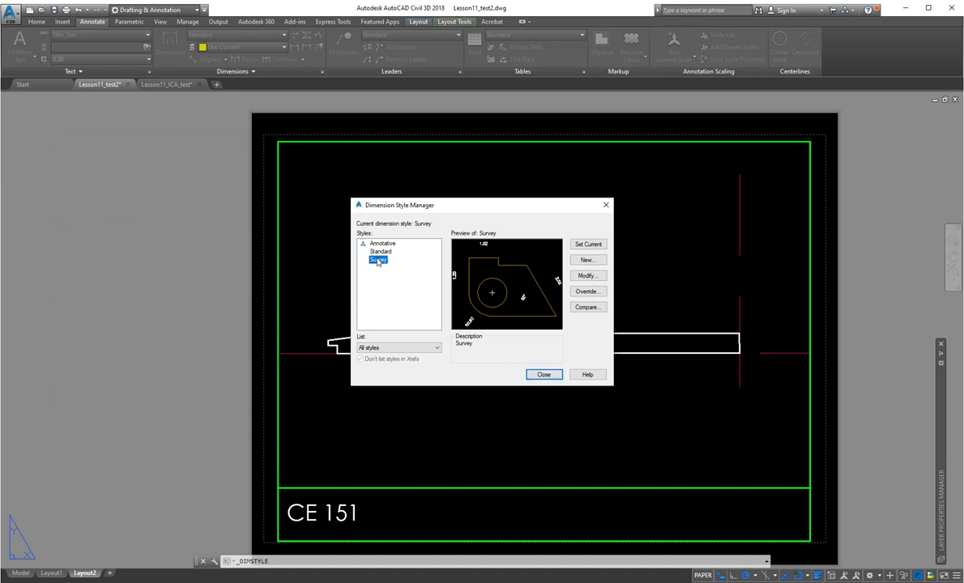
click(584, 244)
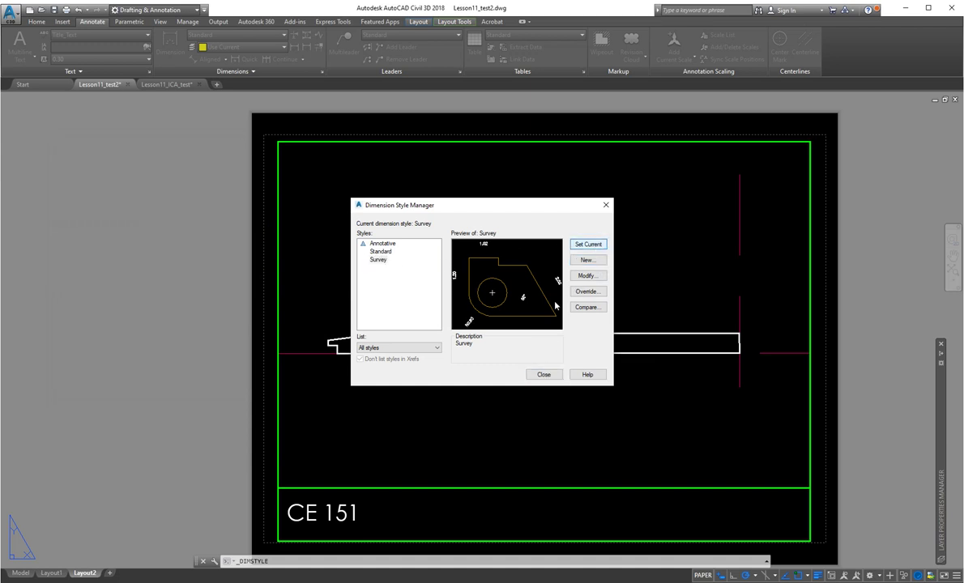
click(543, 374)
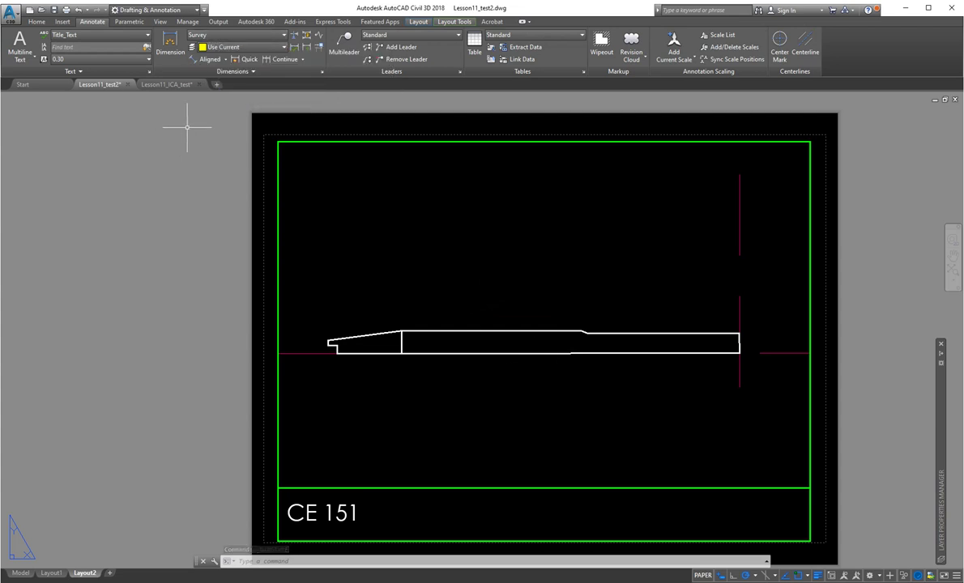
click(282, 36)
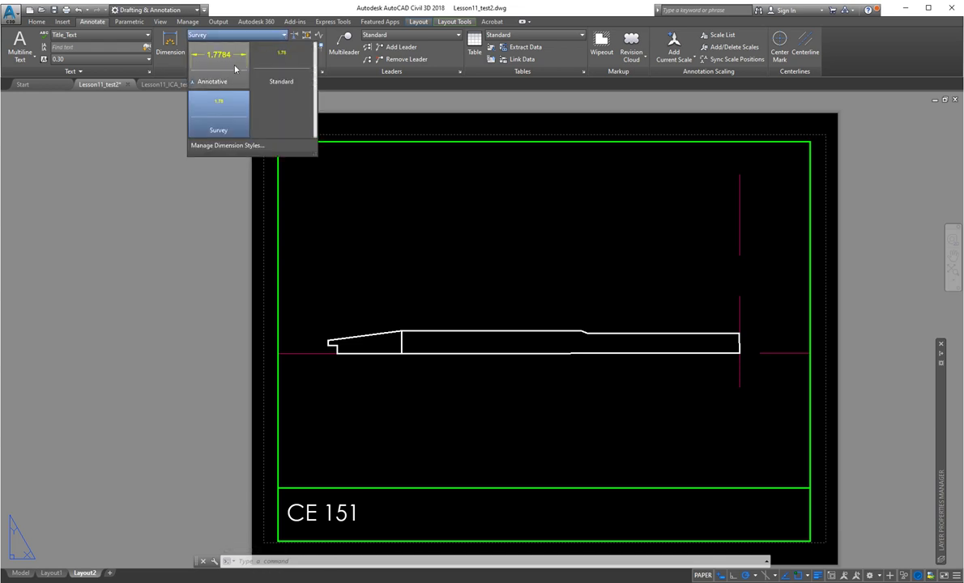
click(212, 108)
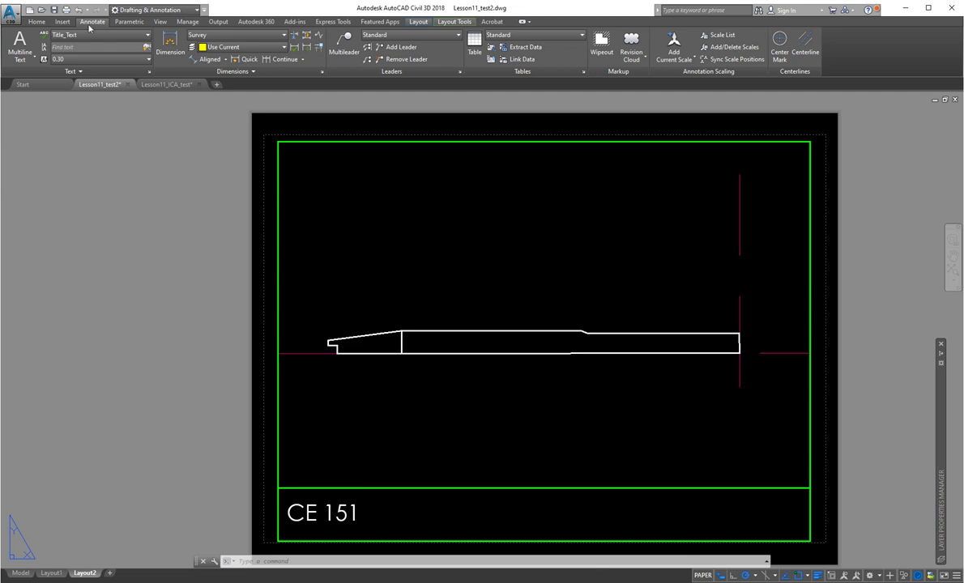
Add an aligned dimension above the parcel's sloped upper-left edge, from its left corner to the top of the interior dividing line
click(225, 60)
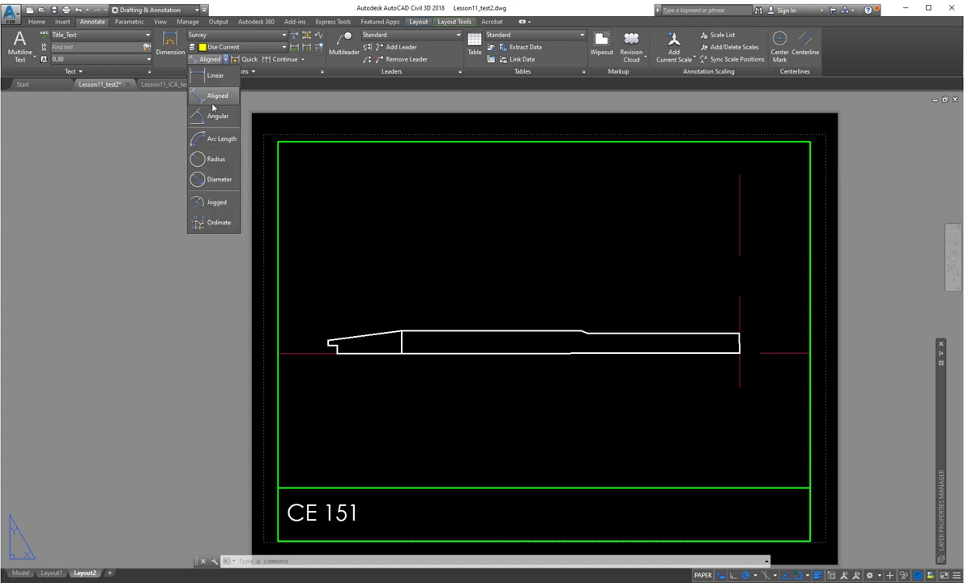
click(213, 97)
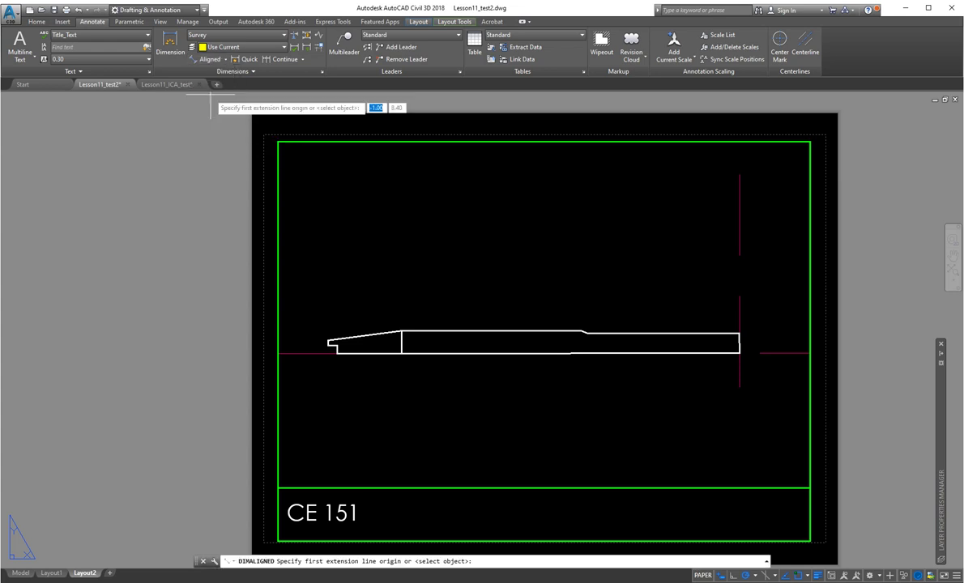
click(328, 340)
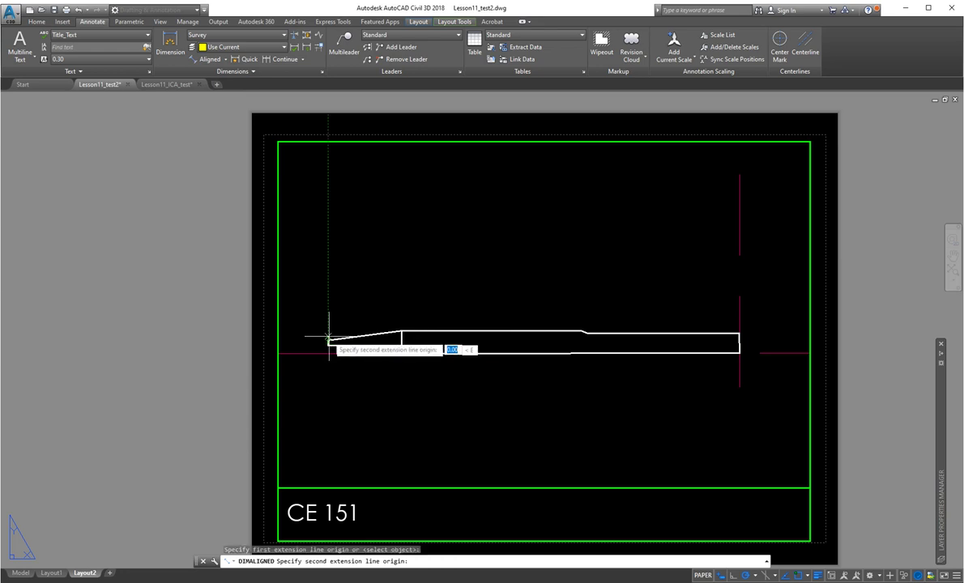
click(401, 330)
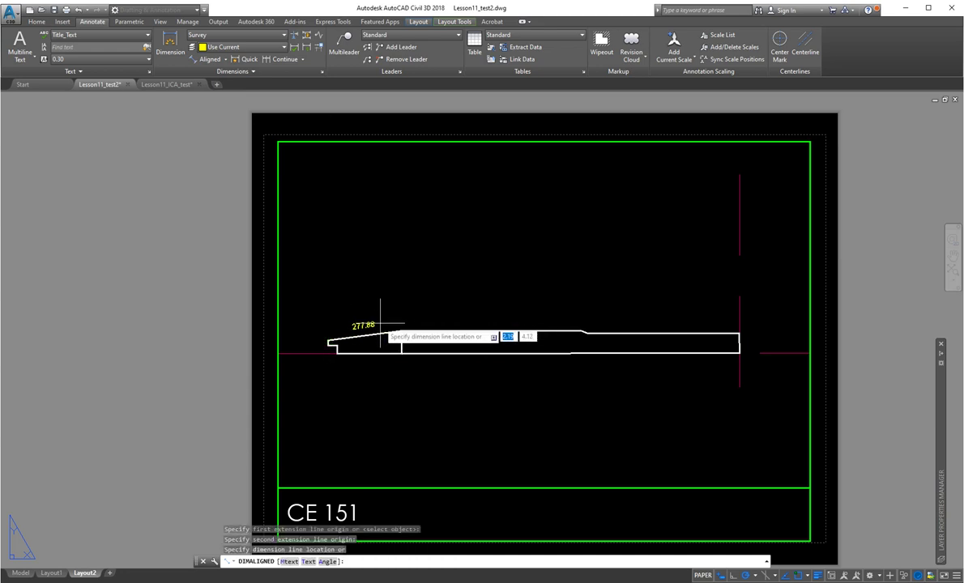
click(382, 325)
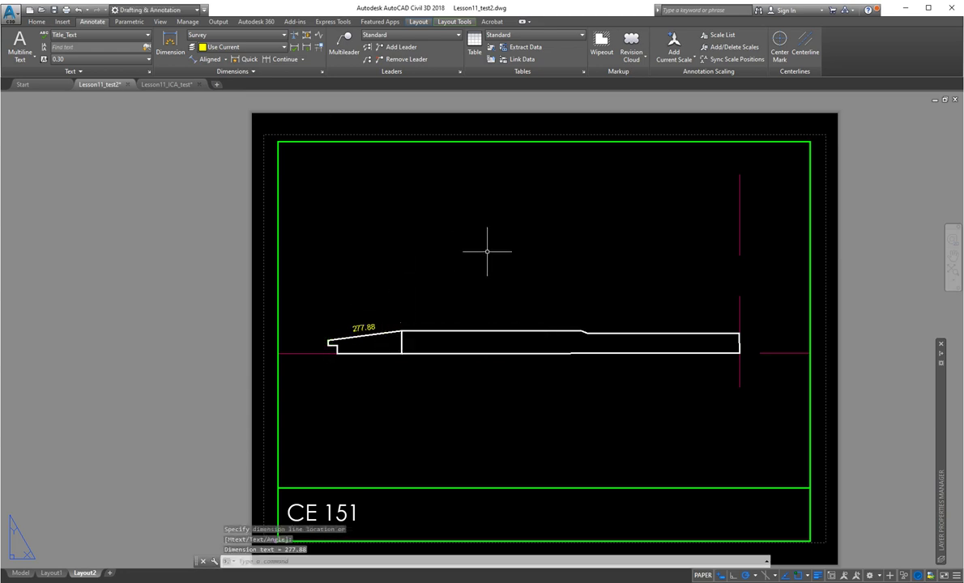
Add an aligned dimension above the parcel's middle upper edge, from the top of the dividing line to the start of the small jog
scroll(362, 348, up, 4)
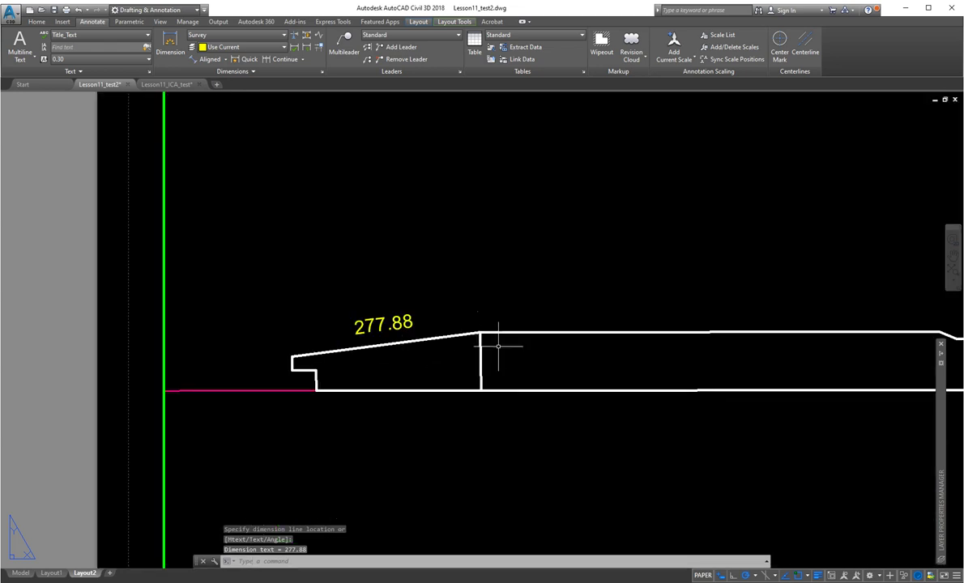
scroll(499, 346, down, 4)
middle_drag(585, 370, 357, 378)
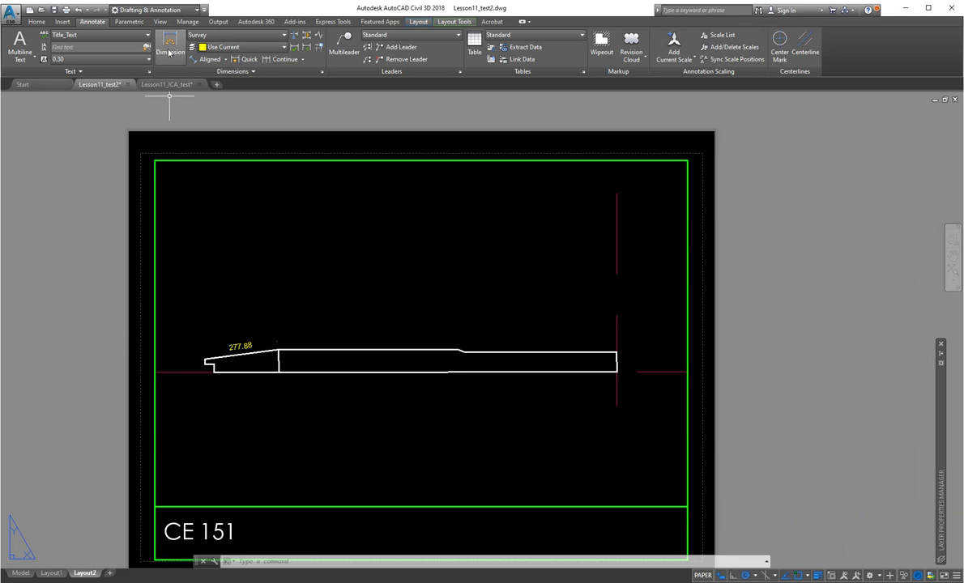
click(202, 59)
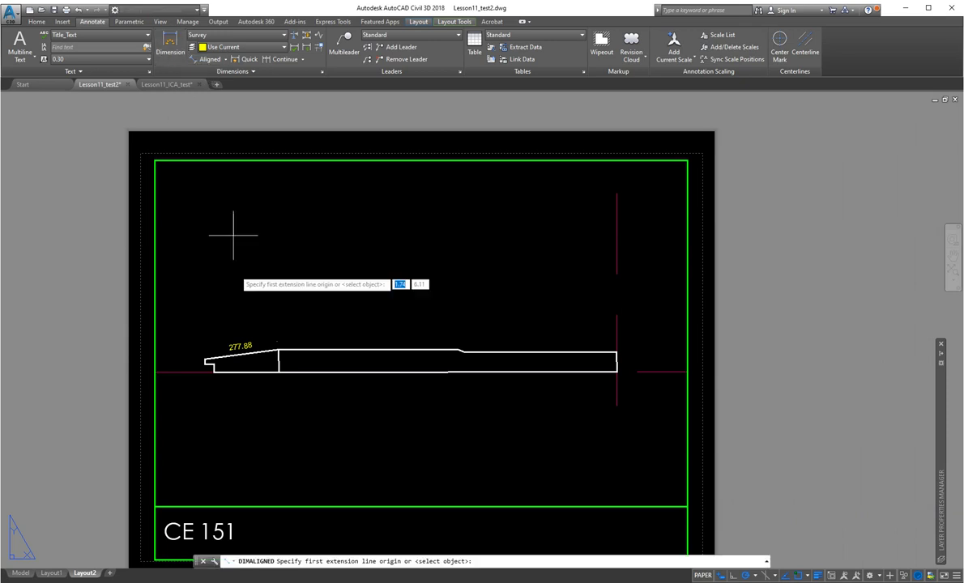
click(280, 350)
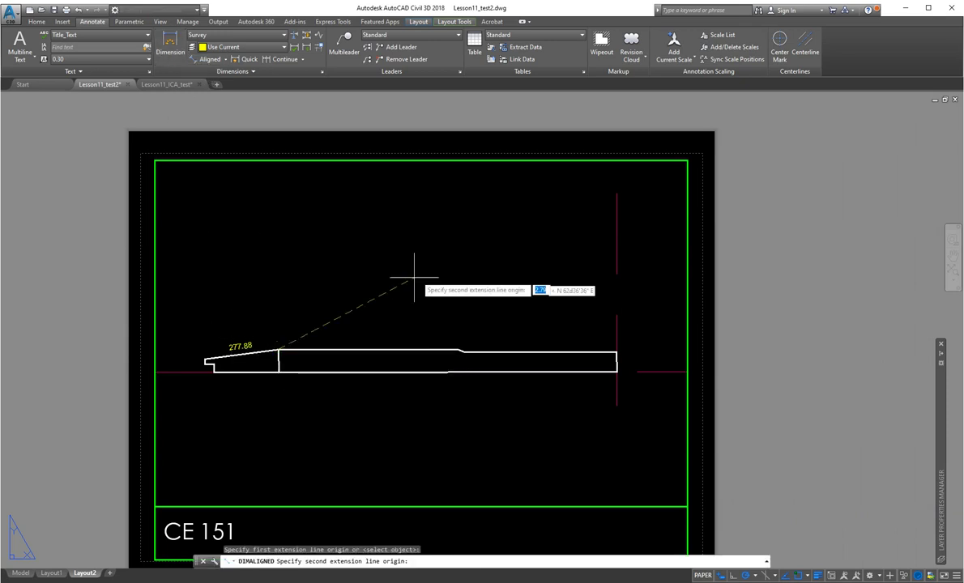
click(456, 348)
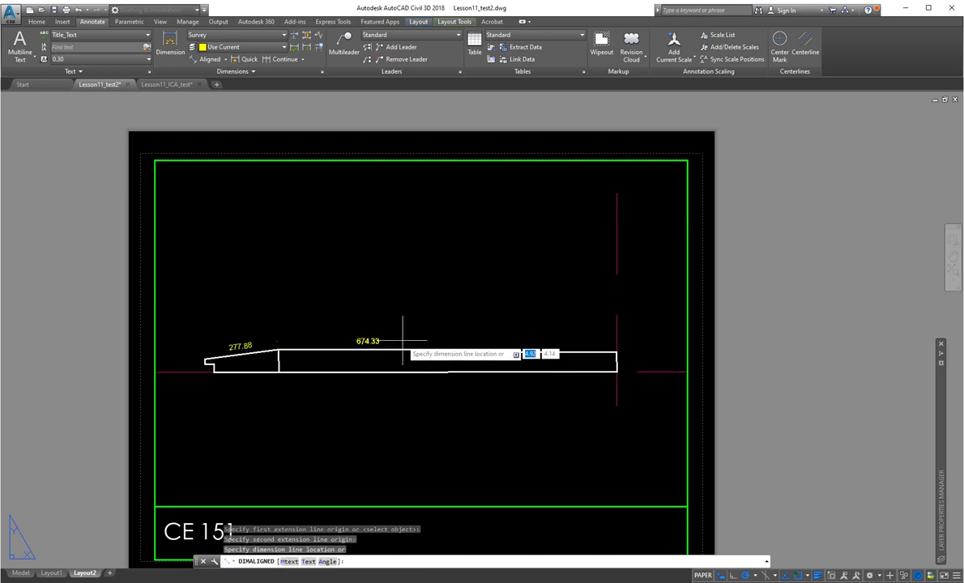
click(403, 341)
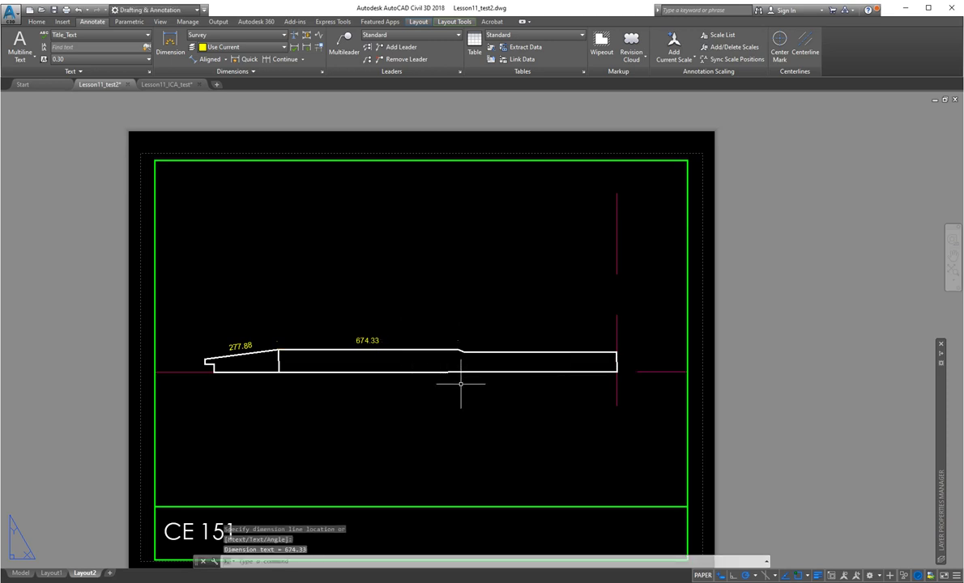
Add an aligned dimension above the parcel's right-hand upper edge, from the small jog to the upper-right corner
middle_drag(461, 348, 322, 334)
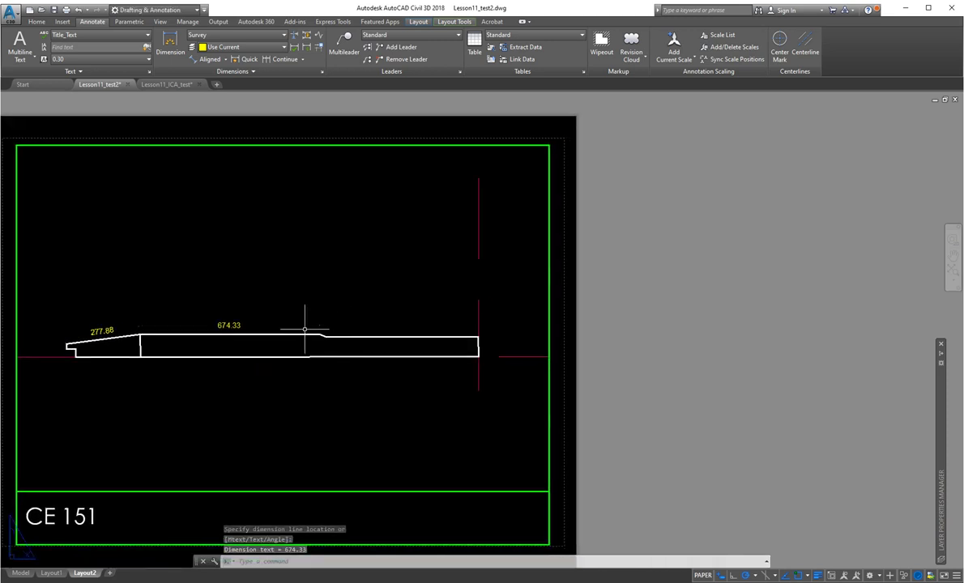
scroll(320, 334, up, 4)
scroll(355, 295, down, 2)
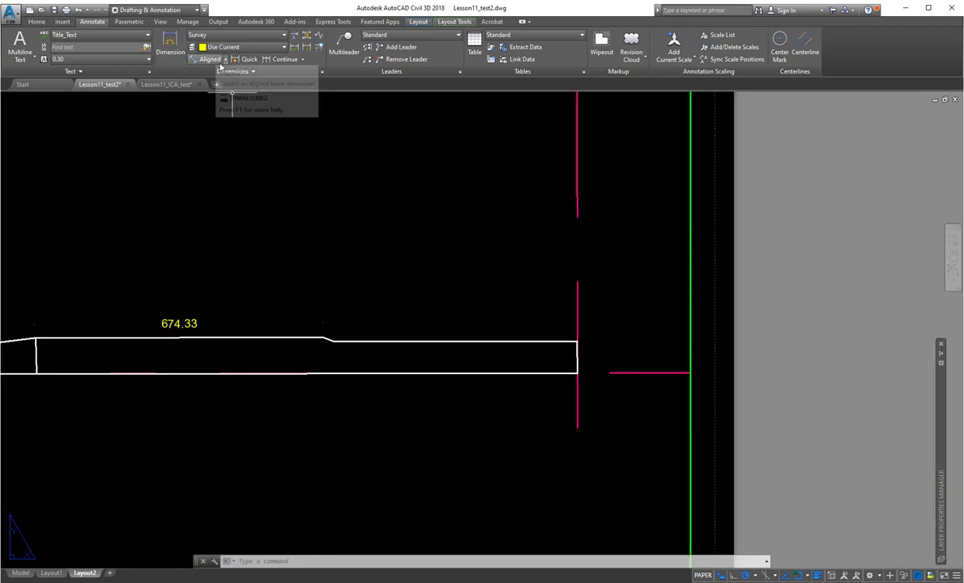
click(207, 59)
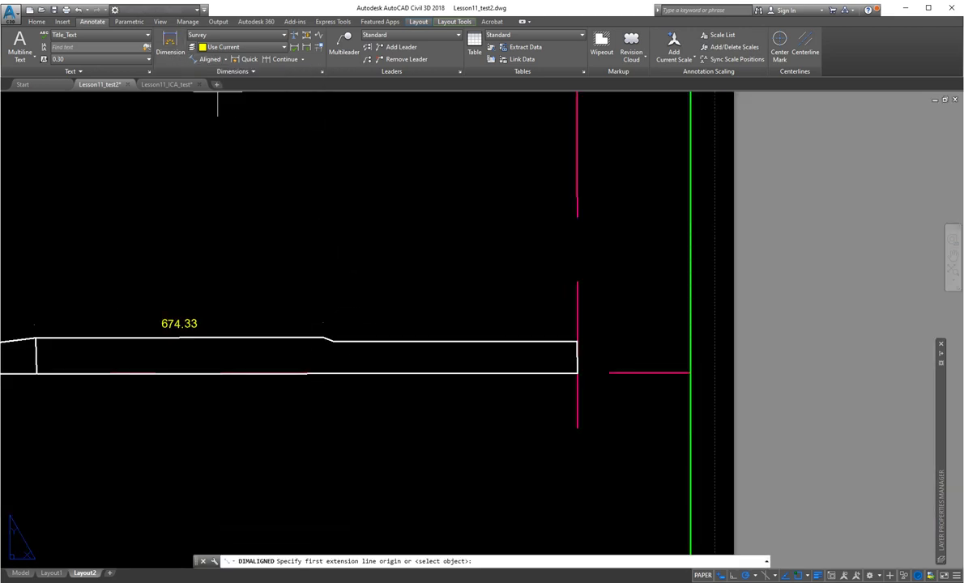
click(326, 334)
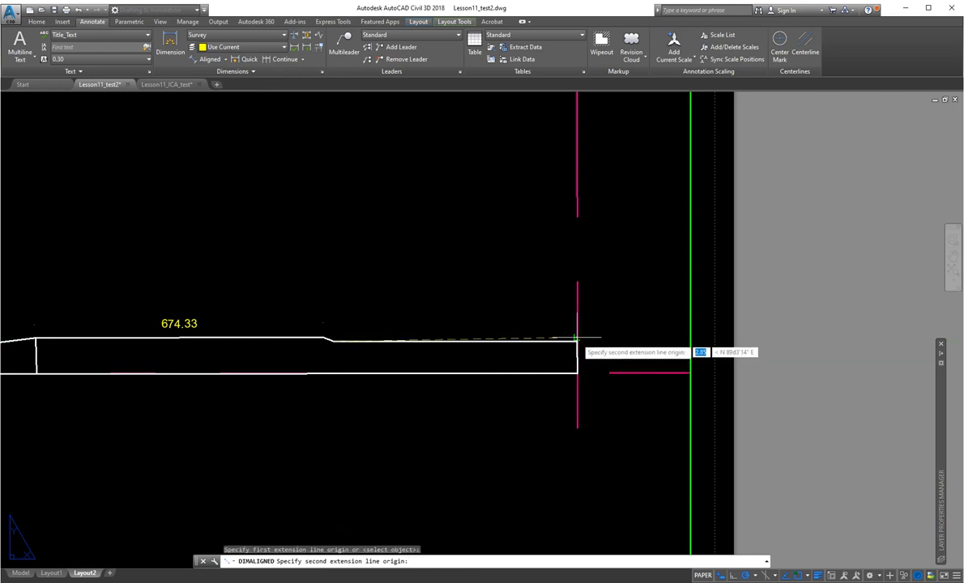
scroll(575, 343, up, 4)
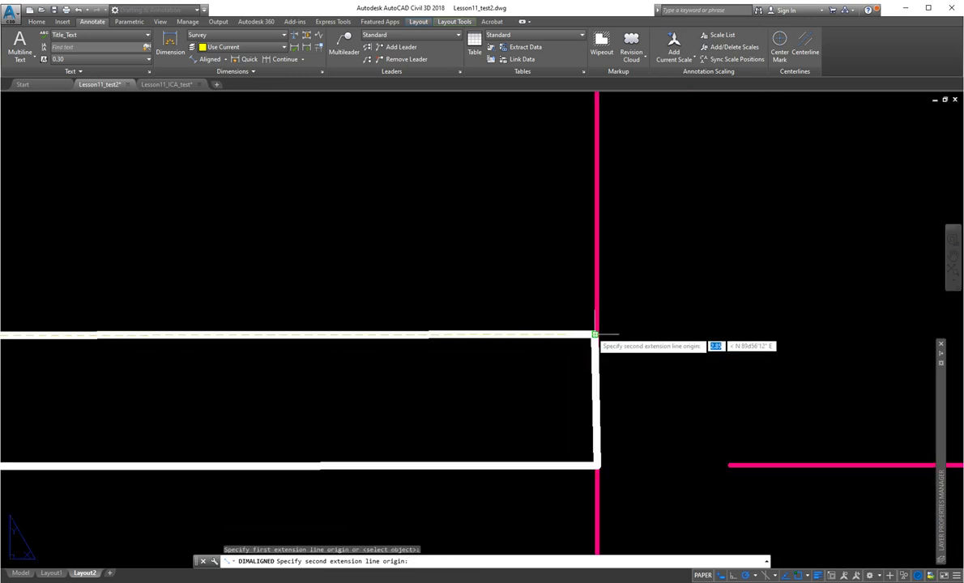
click(587, 336)
scroll(447, 275, down, 1)
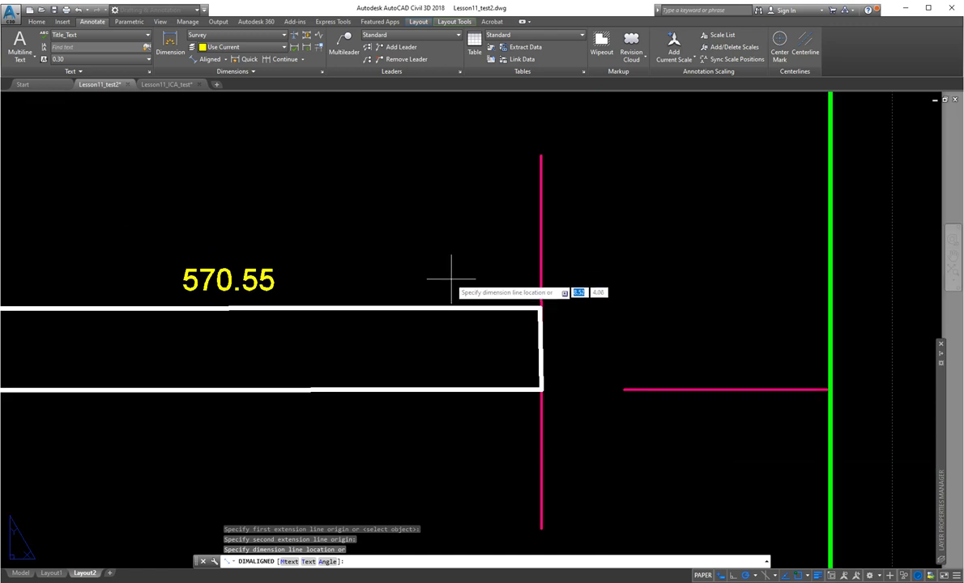
click(386, 274)
Add an aligned dimension below the parcel's lower edge, from the bottom of the dividing line to the lower-right corner, and end dimensioning
scroll(378, 358, down, 3)
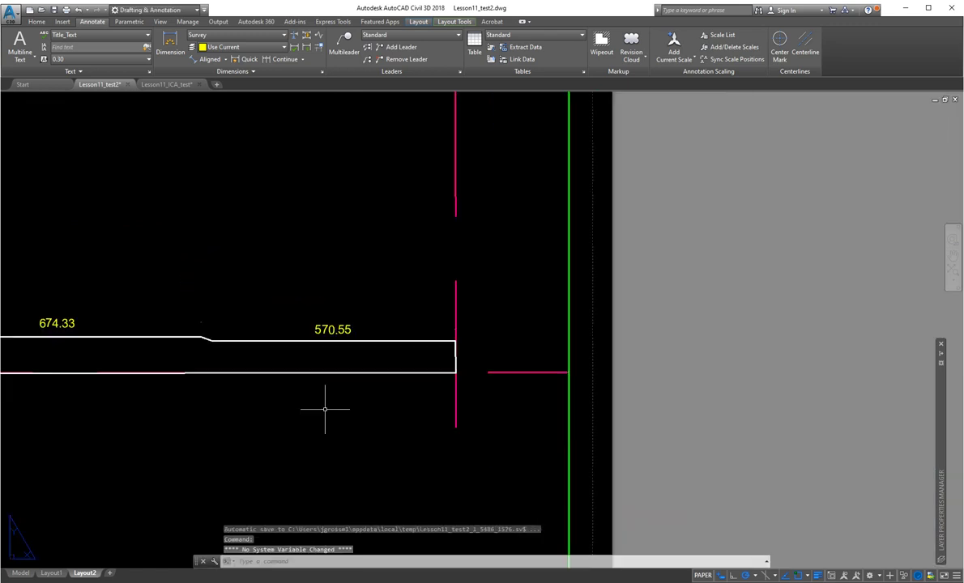
middle_drag(276, 416, 398, 393)
scroll(325, 362, down, 1)
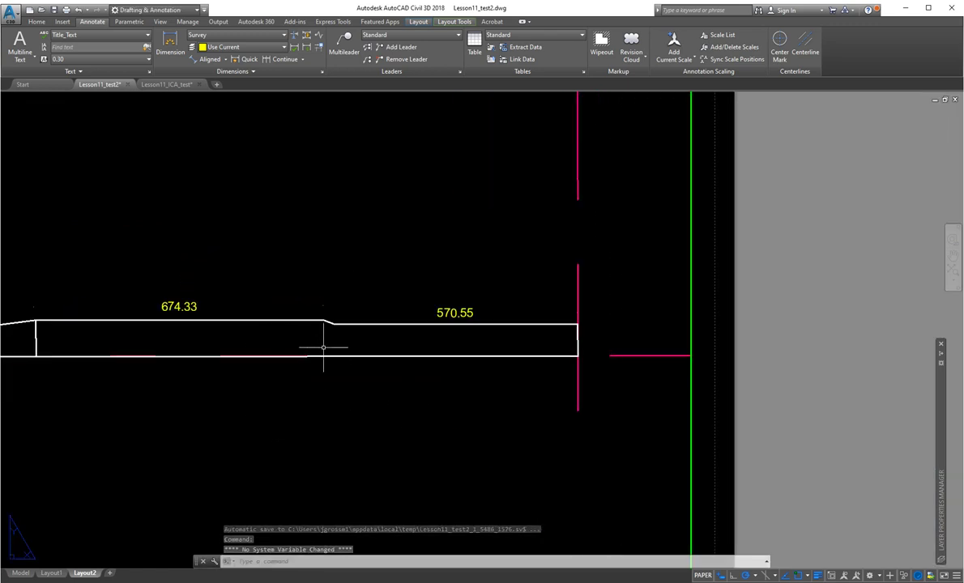
scroll(323, 352, down, 4)
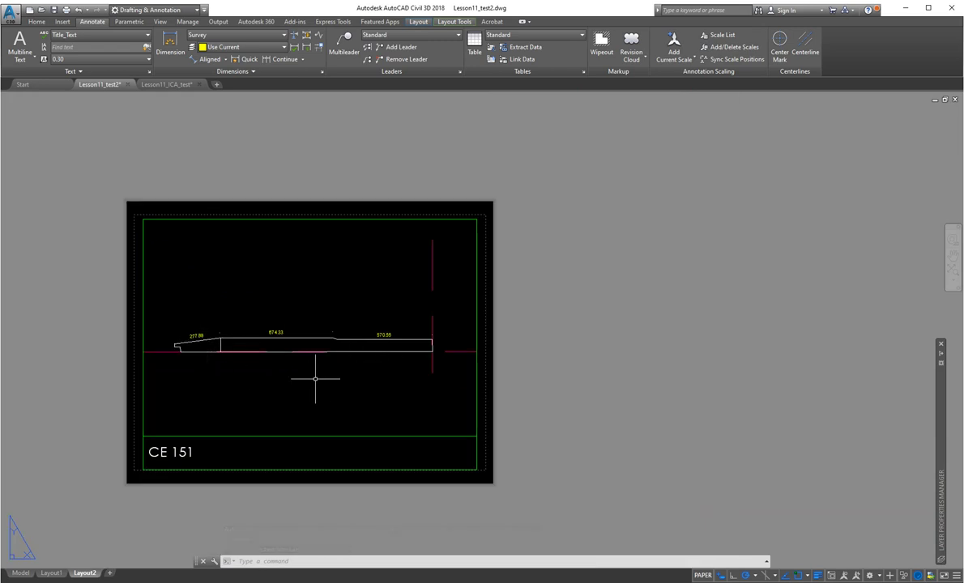
click(207, 61)
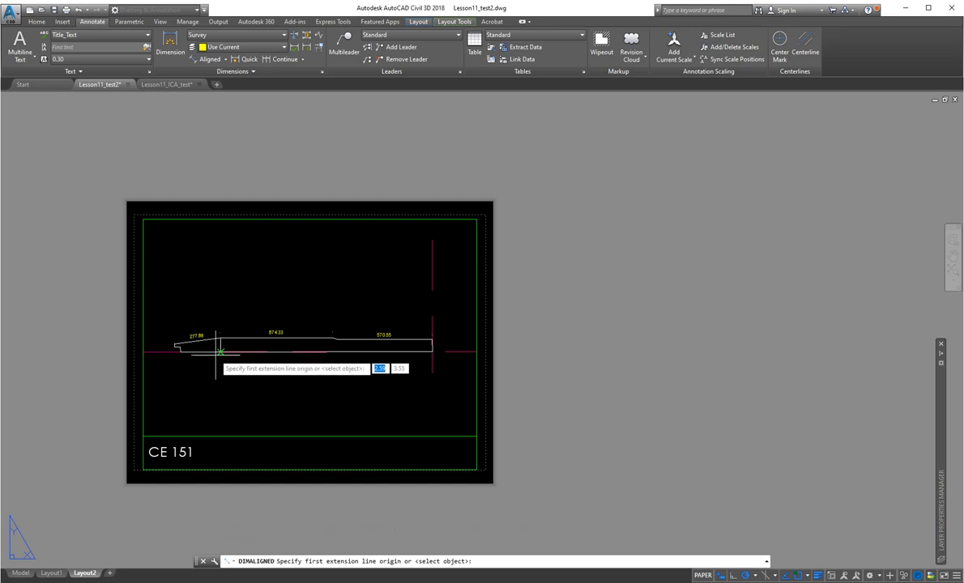
scroll(215, 338, up, 5)
click(237, 340)
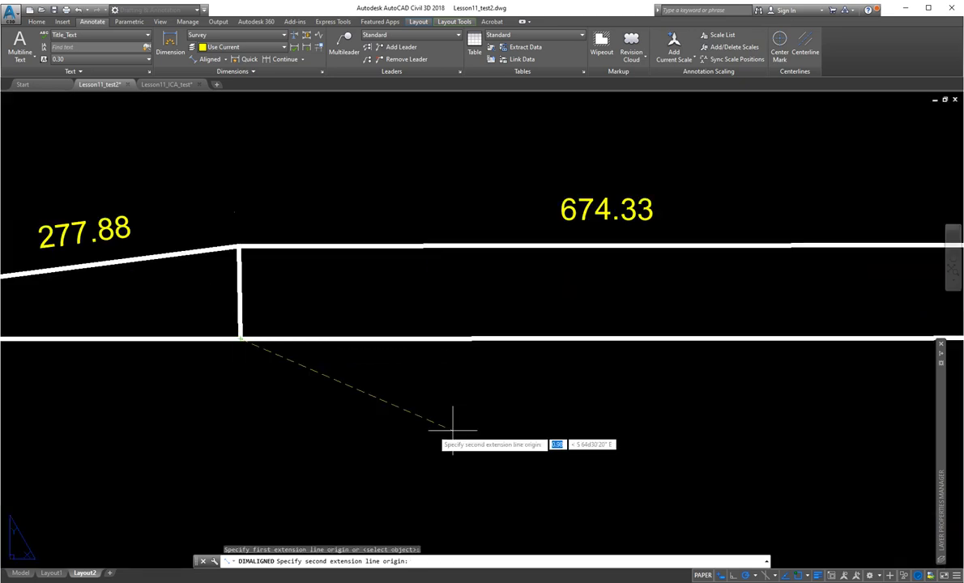
scroll(596, 438, down, 4)
middle_drag(682, 436, 283, 416)
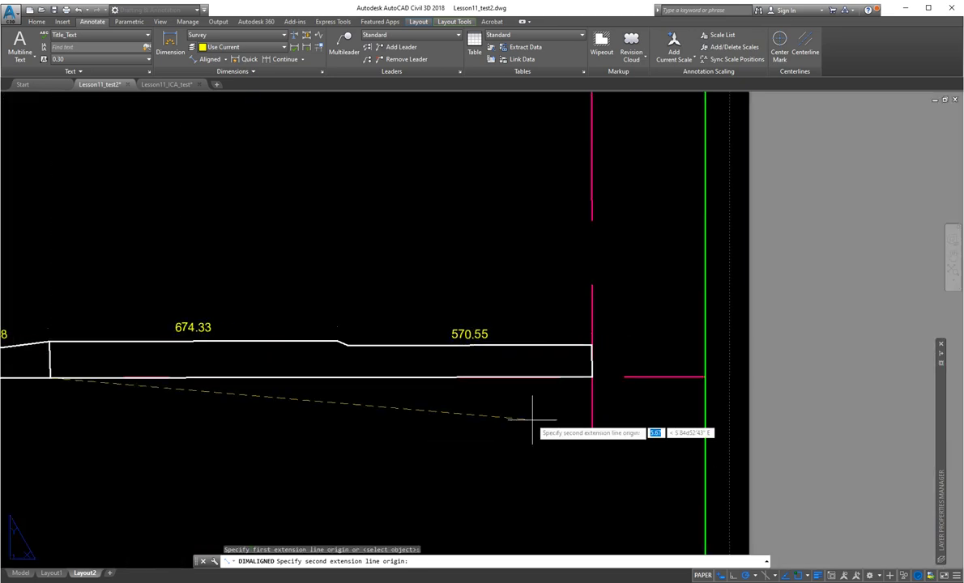
click(593, 378)
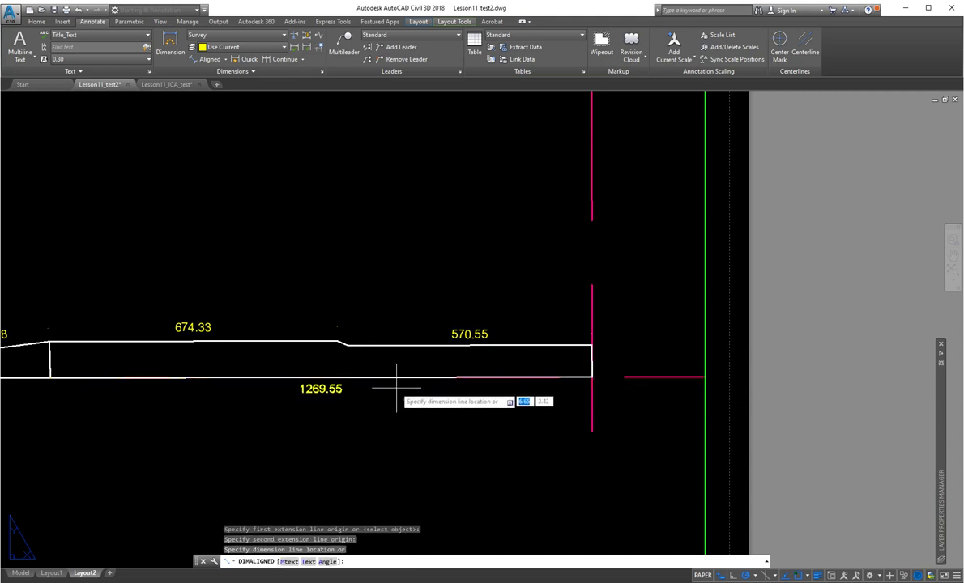
click(396, 397)
key(Escape)
key(Escape)
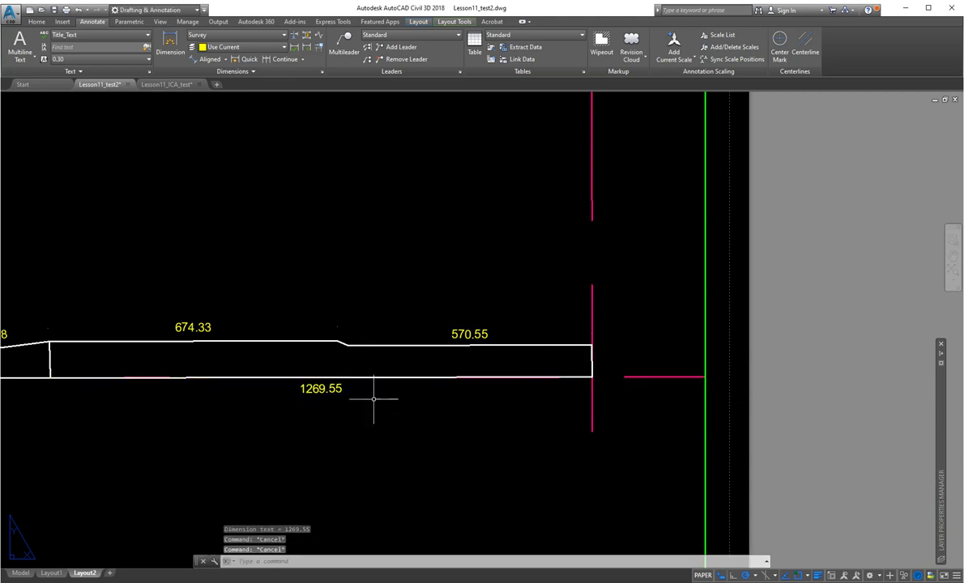
key(Escape)
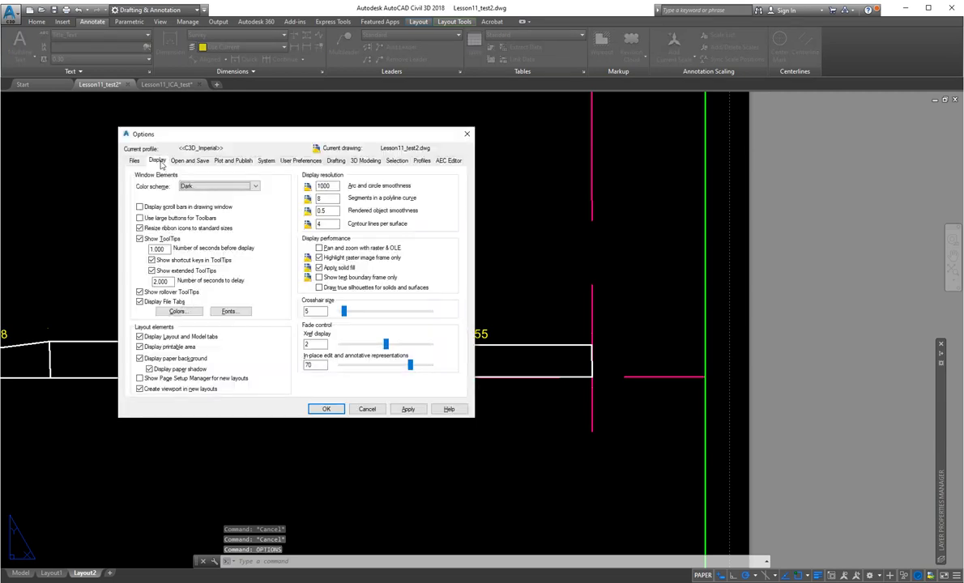
Set the sheet/layout context's uniform background color to White in the drawing window colors and apply it
click(136, 160)
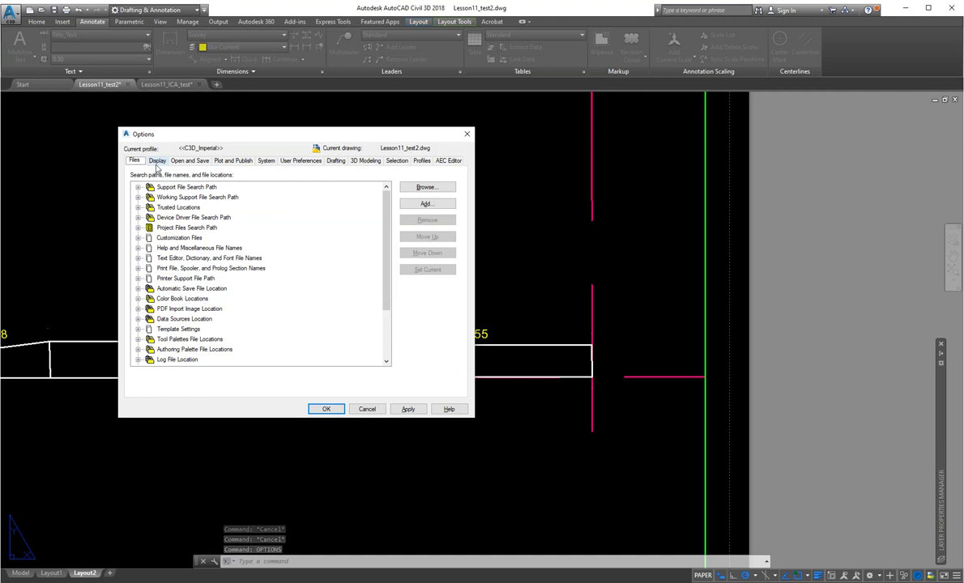
click(156, 161)
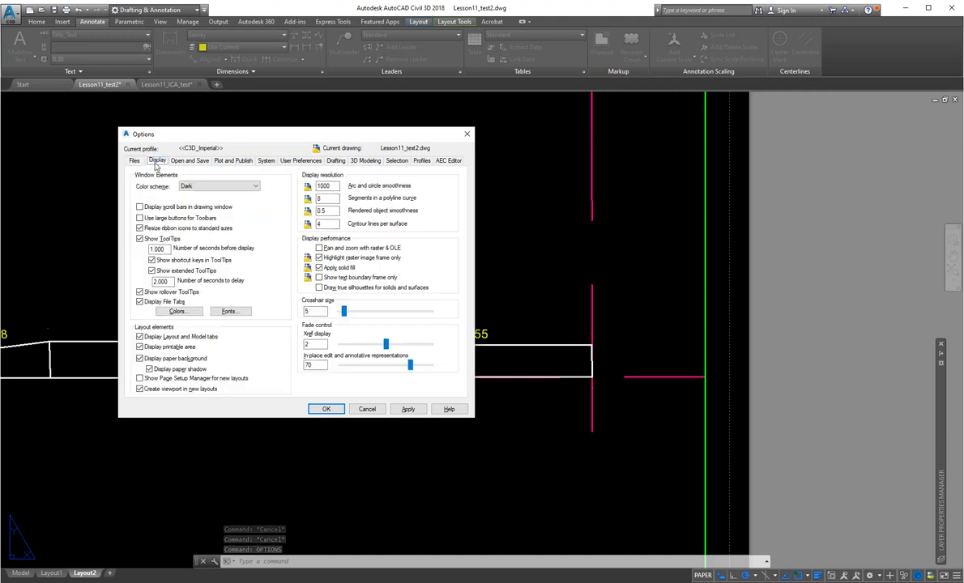
click(176, 313)
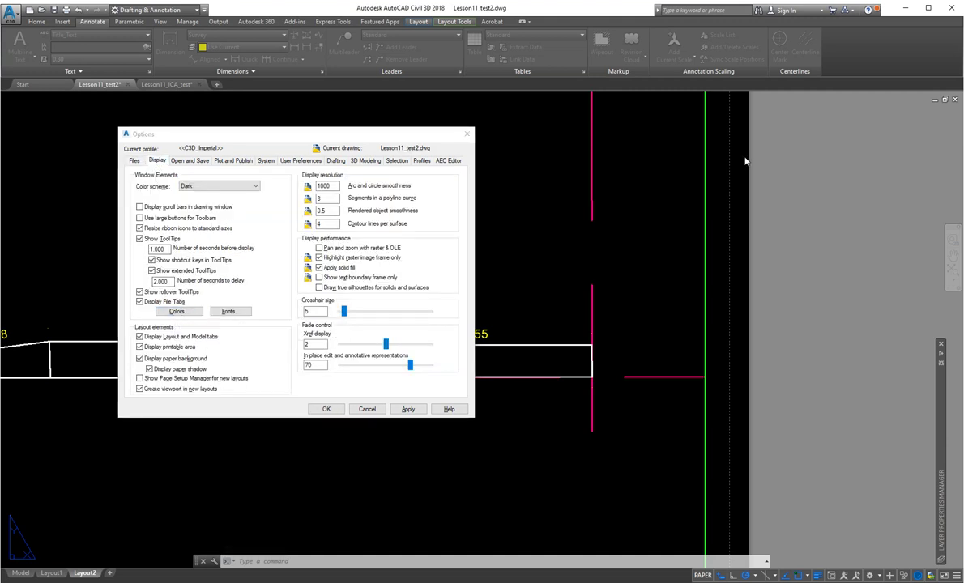
drag(960, 163, 768, 167)
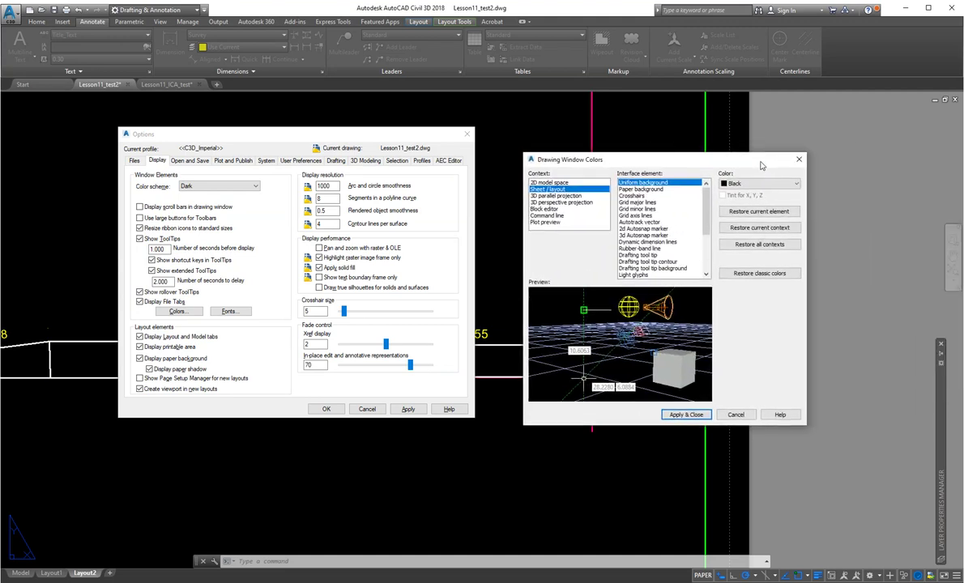
click(800, 186)
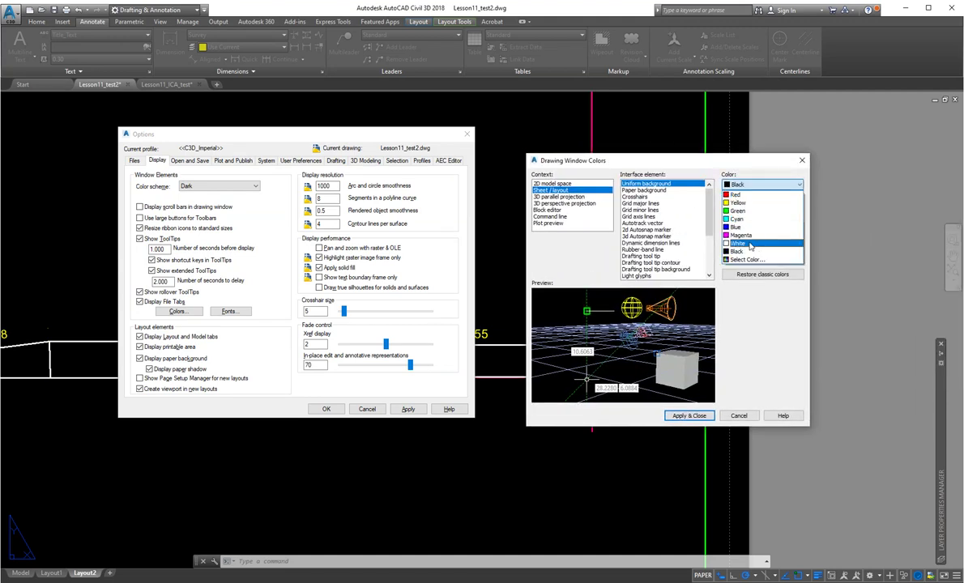
click(747, 244)
click(690, 416)
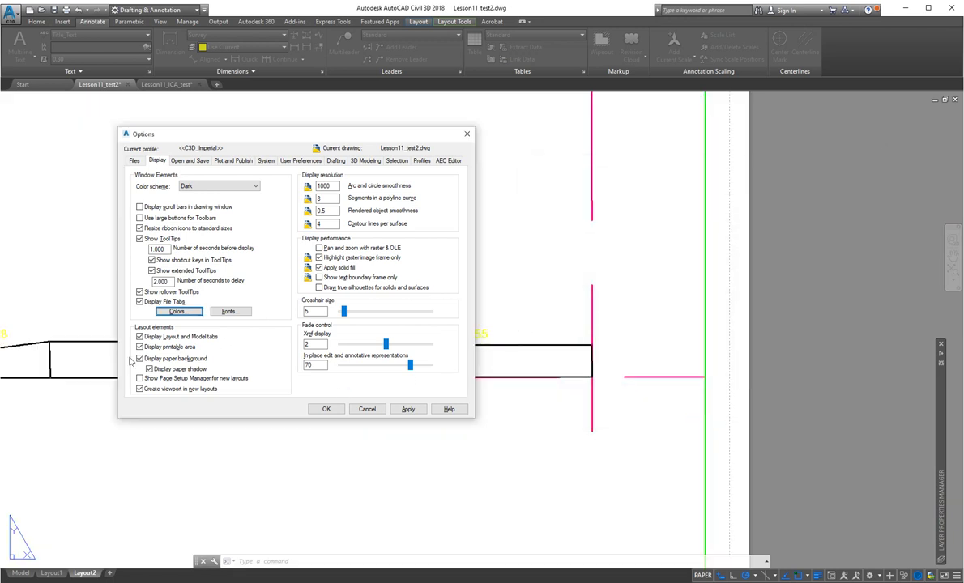
Set the sheet/layout uniform background color back to Black, apply it, and leave the options
click(179, 313)
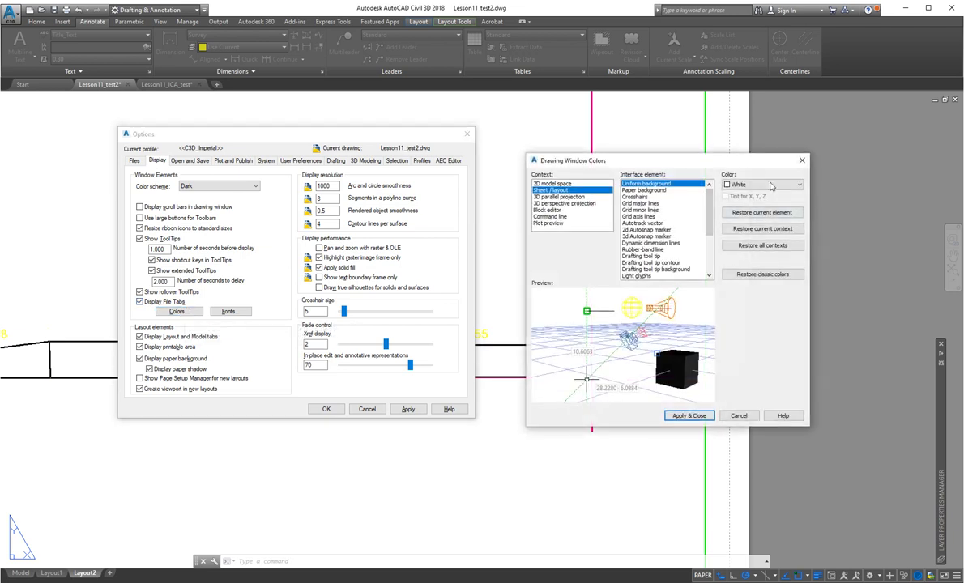
click(771, 187)
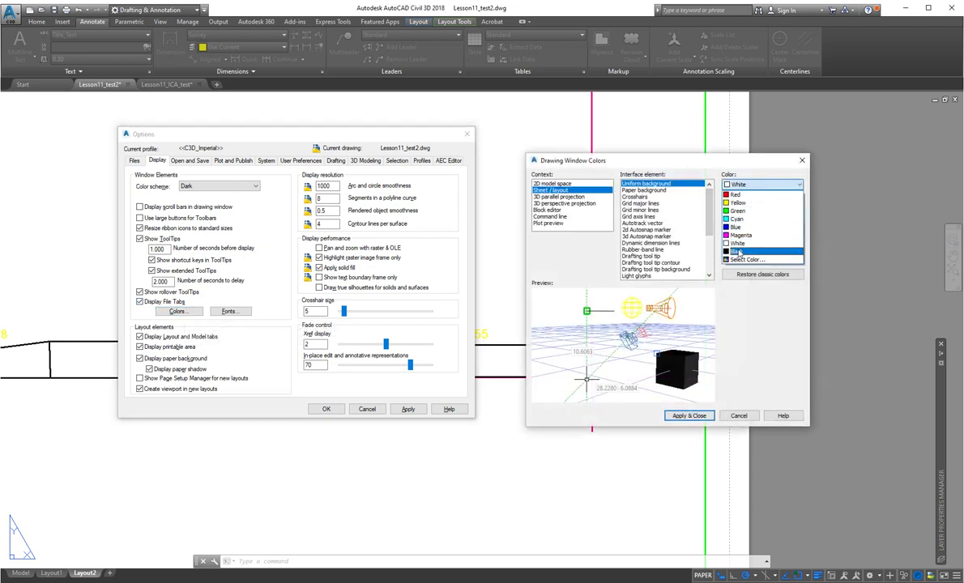
click(738, 253)
click(688, 414)
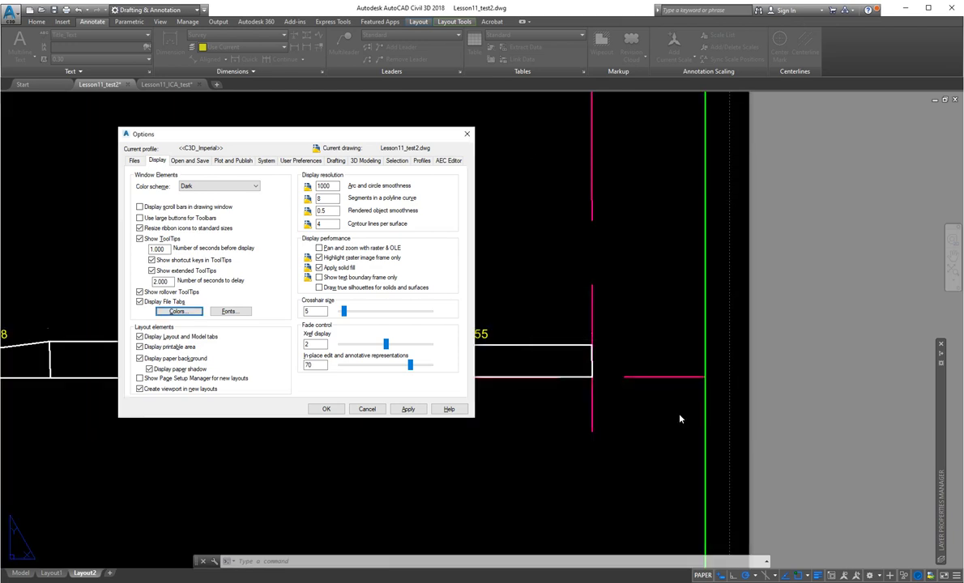
click(467, 134)
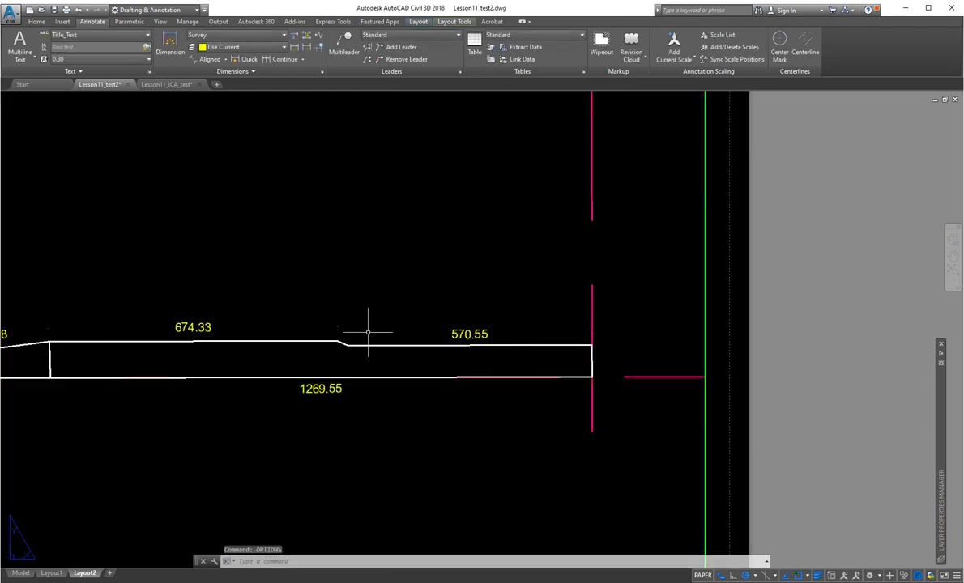
Add an aligned dimension below the parcel's lower-left edge, from the notch's bottom corner to the bottom of the dividing line
mouse_move(176, 423)
middle_down()
mouse_move(243, 407)
mouse_move(463, 403)
middle_up()
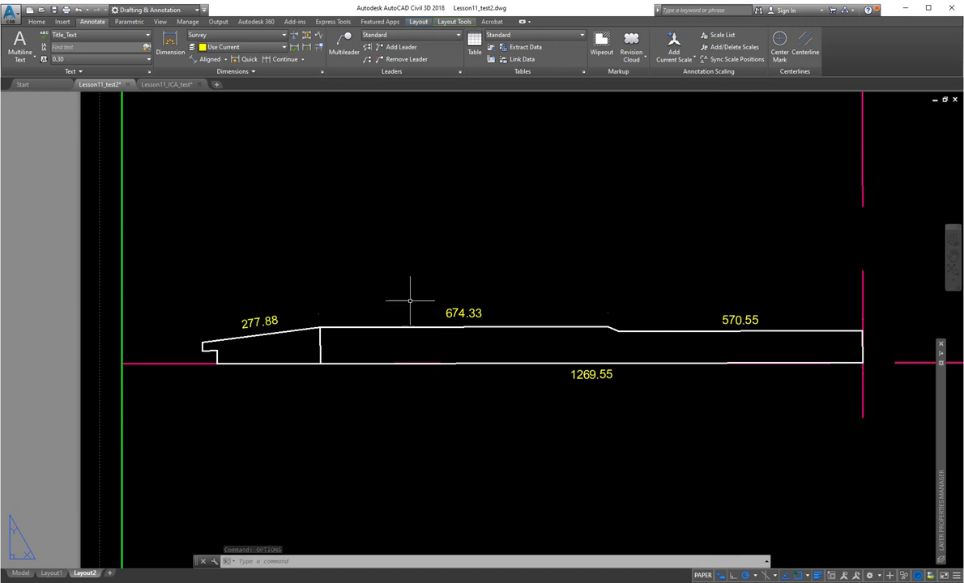
click(204, 61)
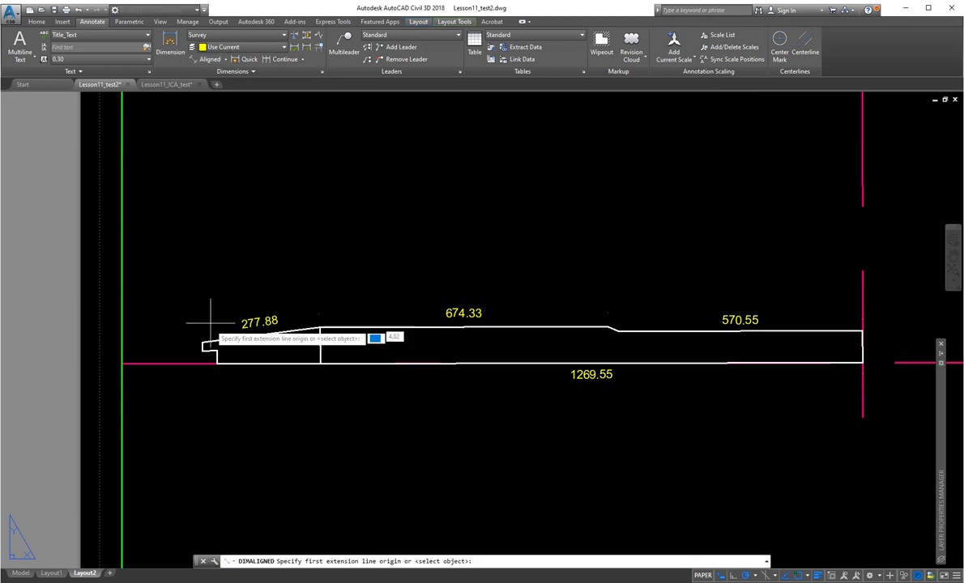
click(217, 363)
click(316, 364)
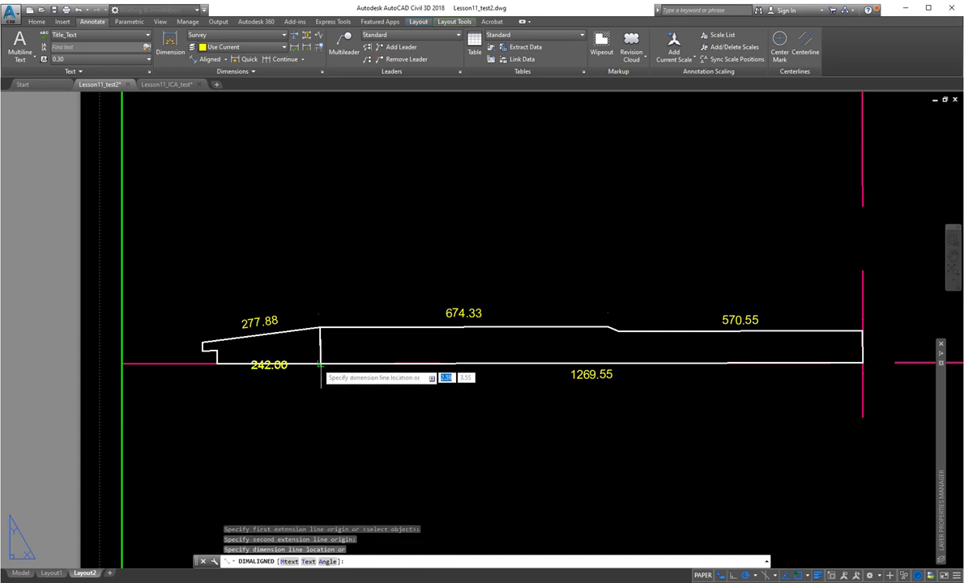
click(312, 377)
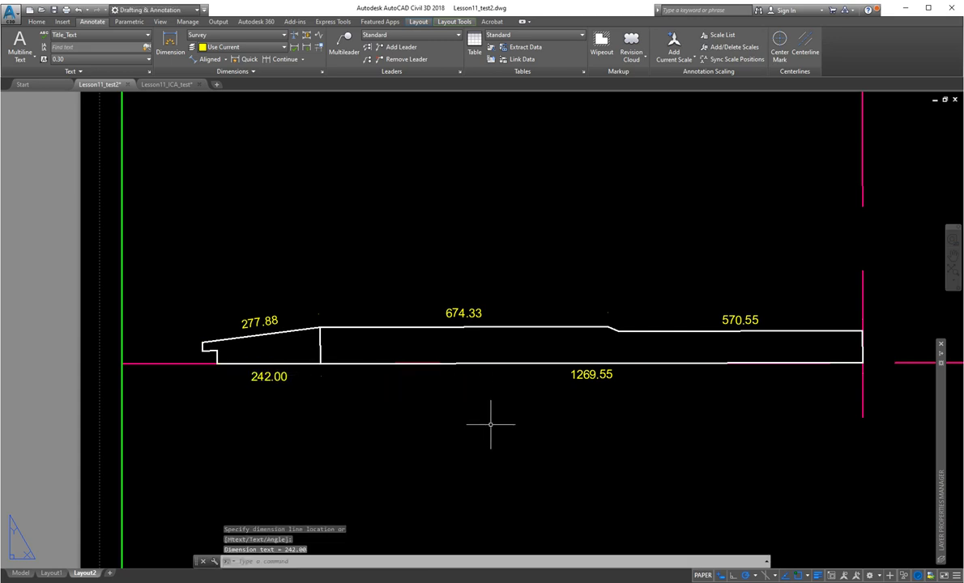
key(Escape)
key(Escape)
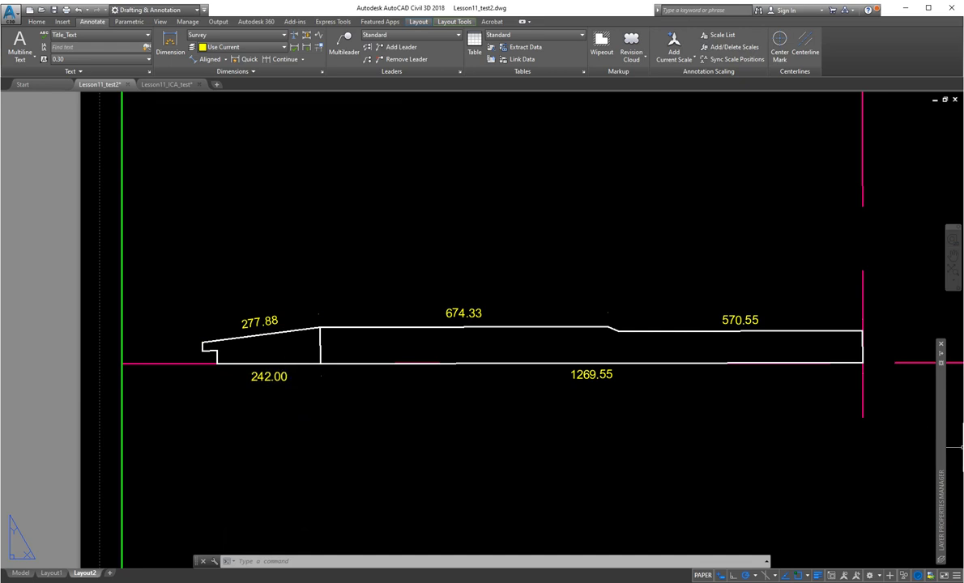
Create a new multileader style named Survey Leader, starting from the Standard style
click(459, 37)
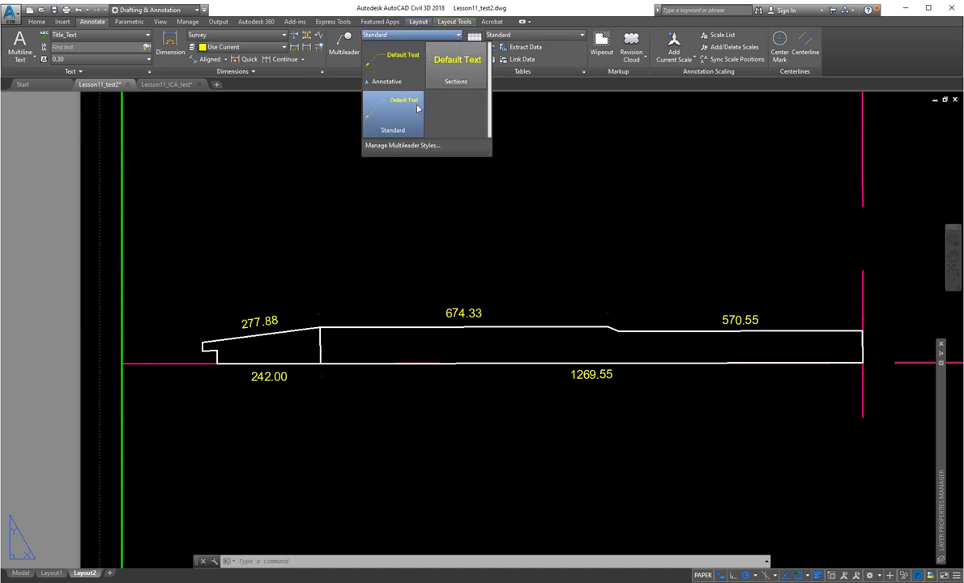
click(410, 147)
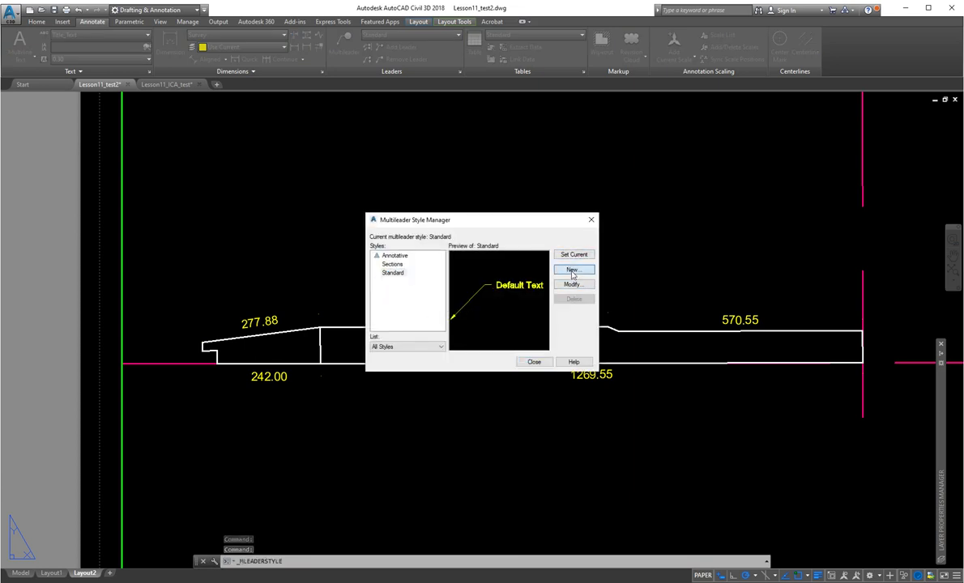
click(572, 270)
text(Survey Leader)
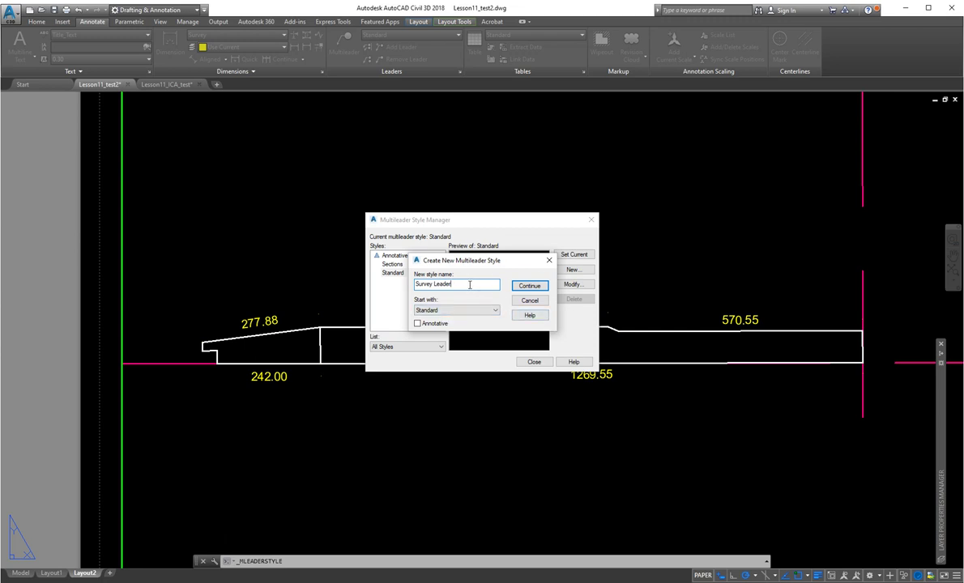
click(529, 286)
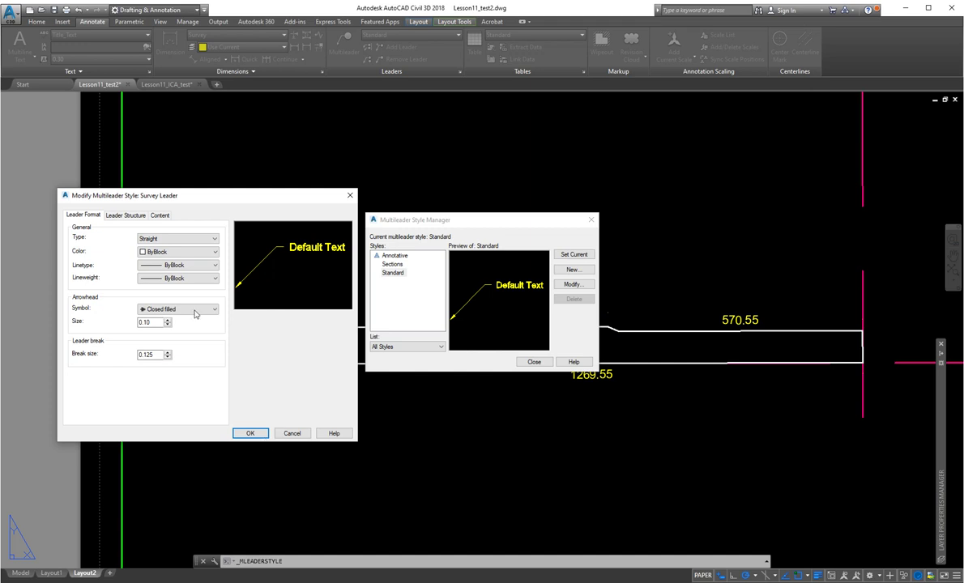
Review the Survey Leader style's structure and content settings, accept them, and make the style current
click(126, 216)
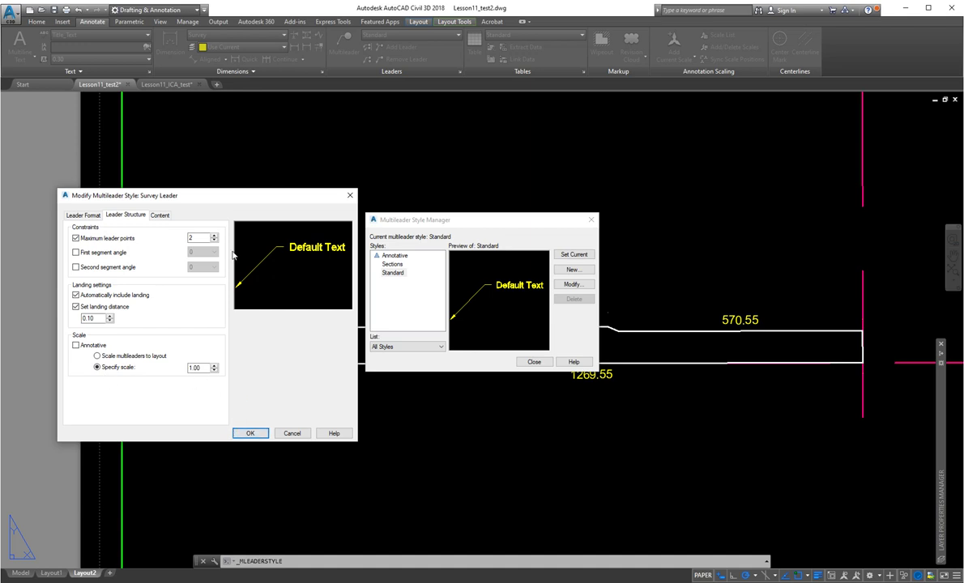
click(161, 216)
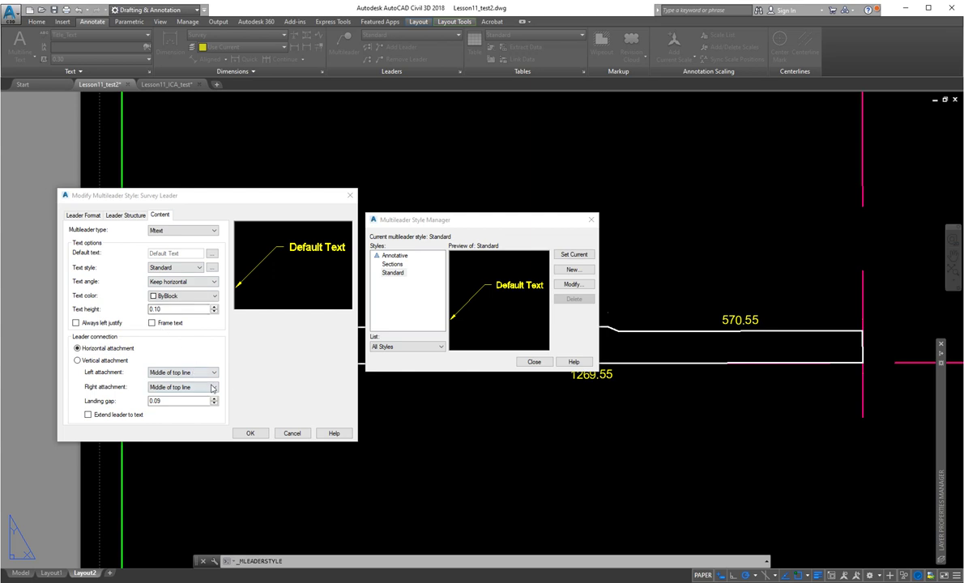
click(250, 434)
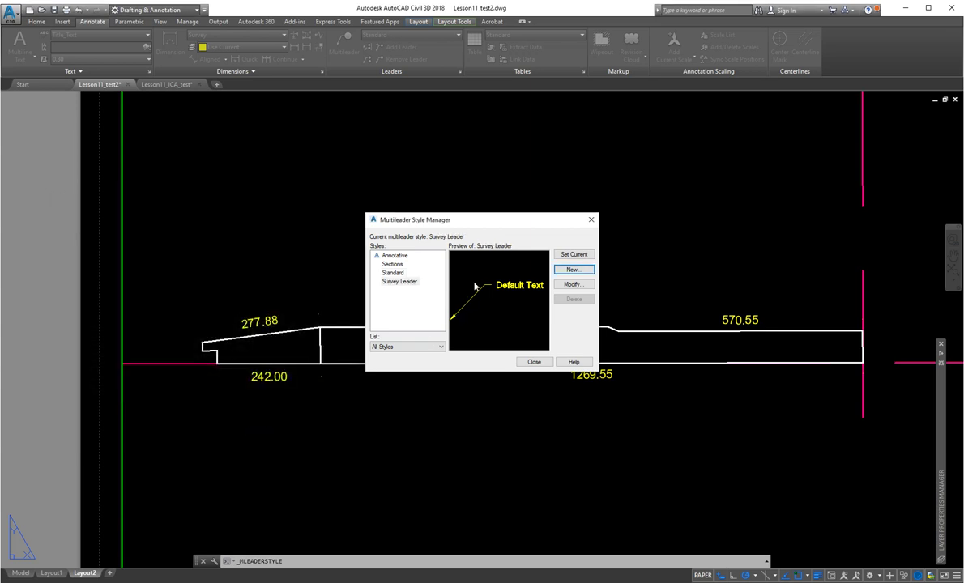
click(399, 281)
click(574, 254)
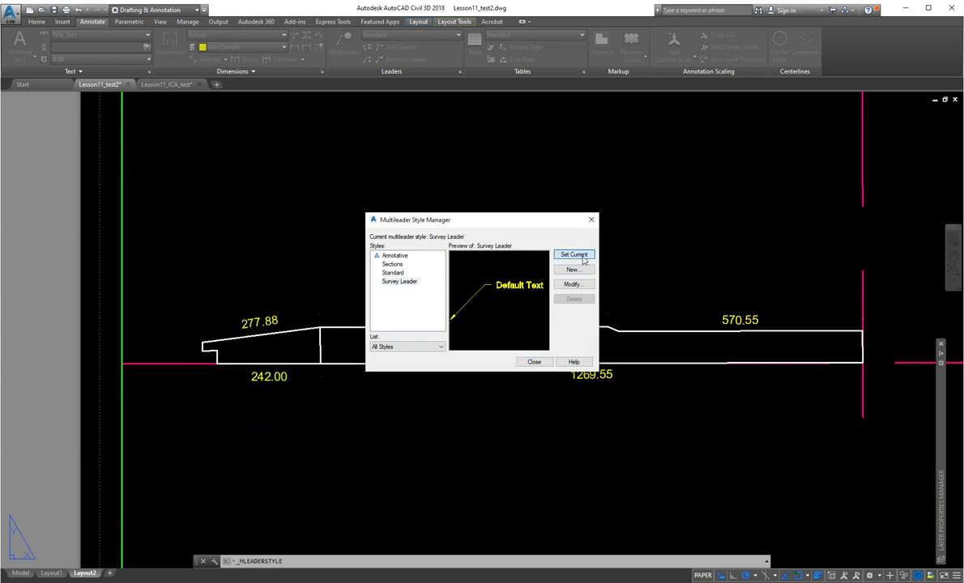
click(533, 363)
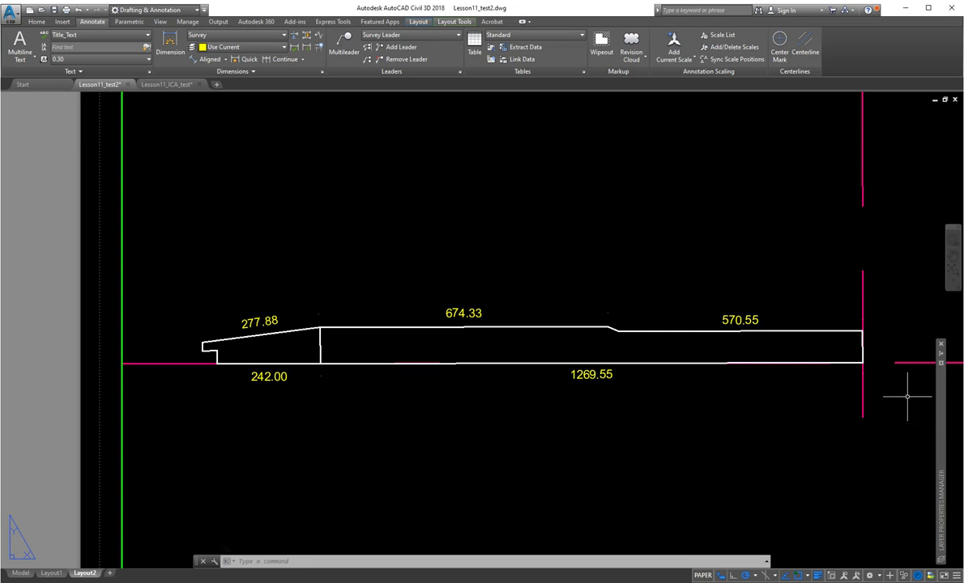
Add a multileader labeled 101 pointing to the top of the parcel's interior dividing line, with its text above the parcel
click(348, 51)
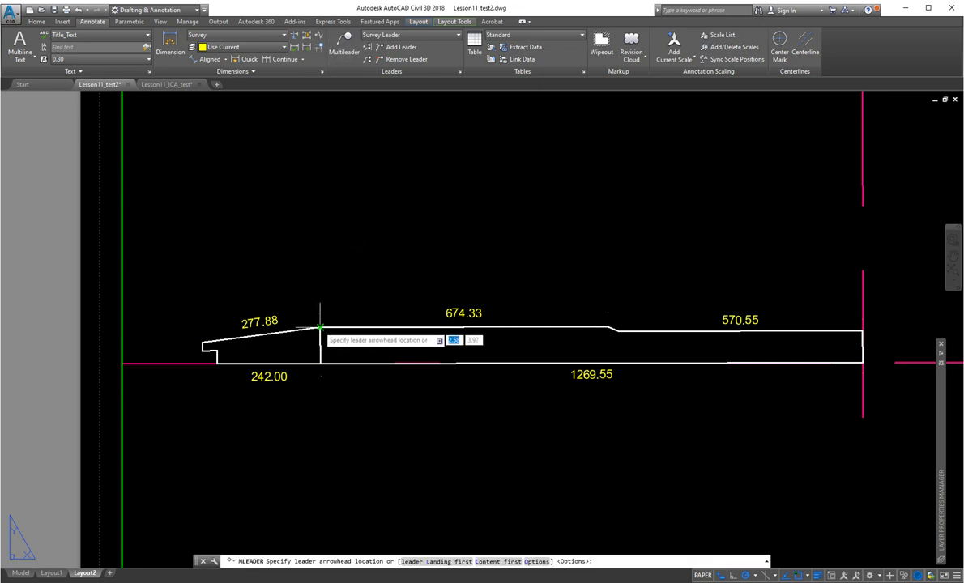
click(320, 327)
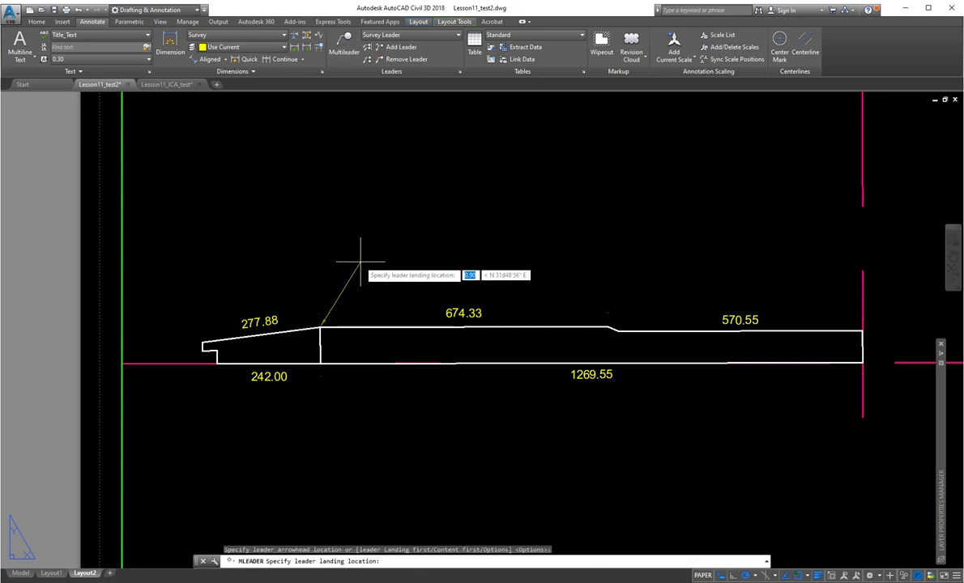
click(361, 263)
text(101)
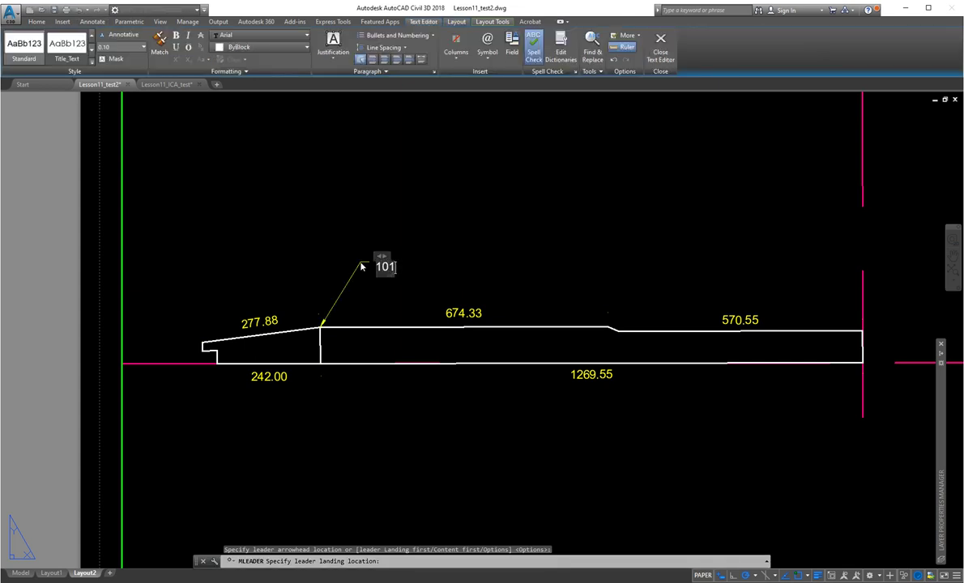
click(442, 265)
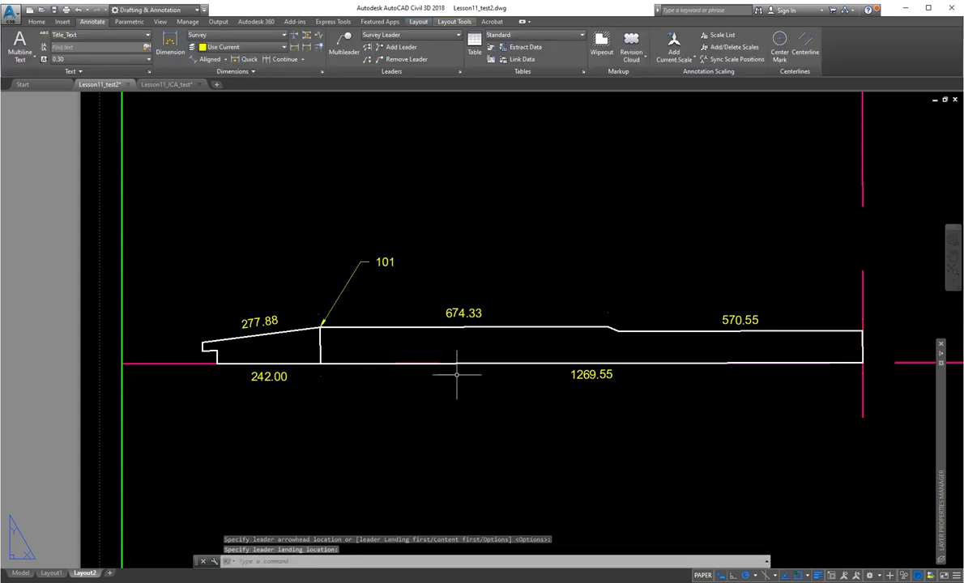
Add a multileader labeled 100 pointing to the bottom of the interior dividing line, with its text below the parcel
scroll(320, 401, up, 2)
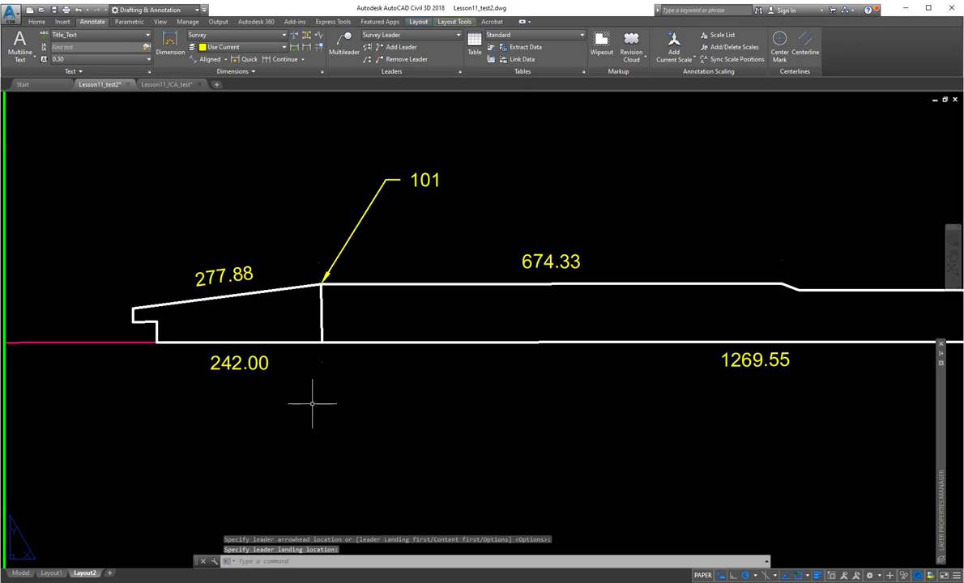
click(344, 42)
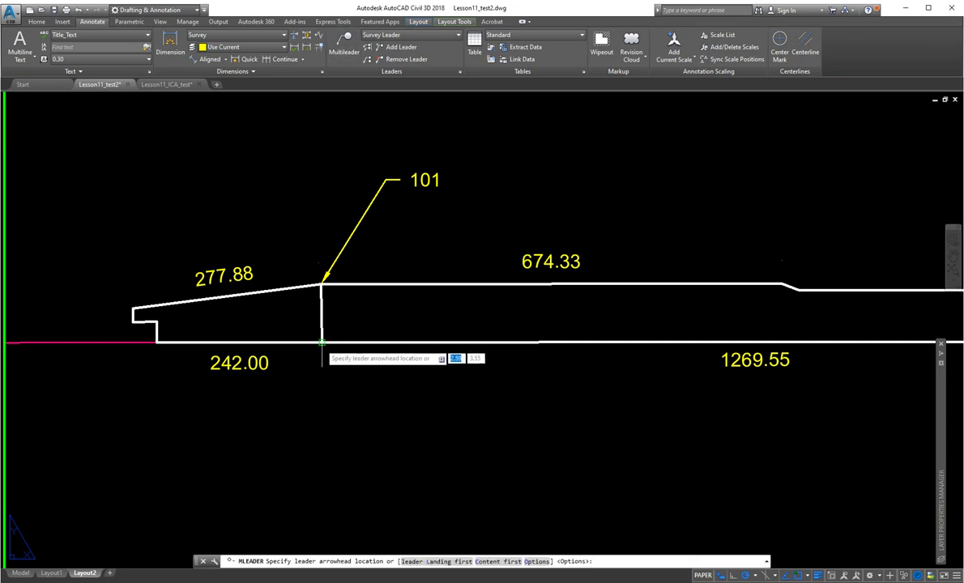
click(322, 347)
click(379, 451)
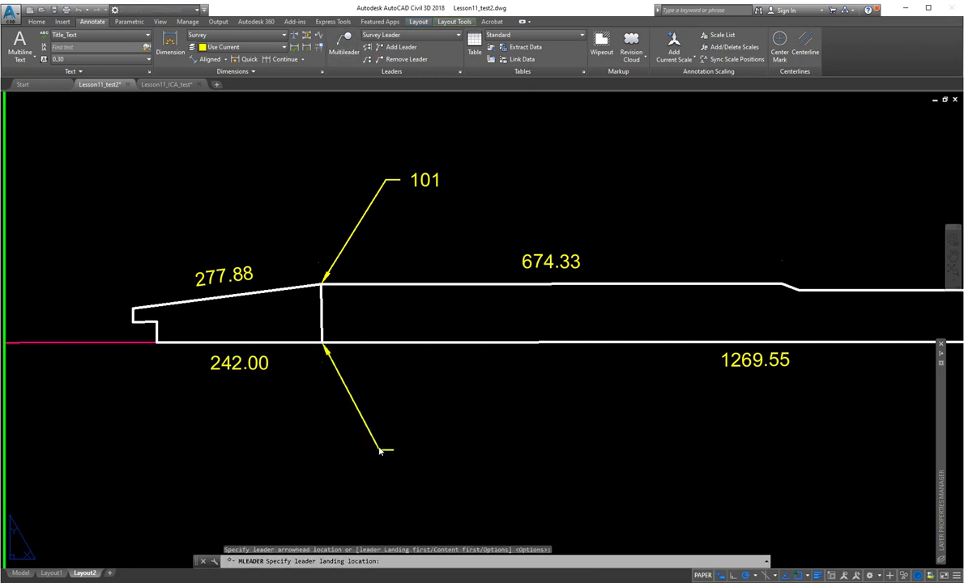
text(100)
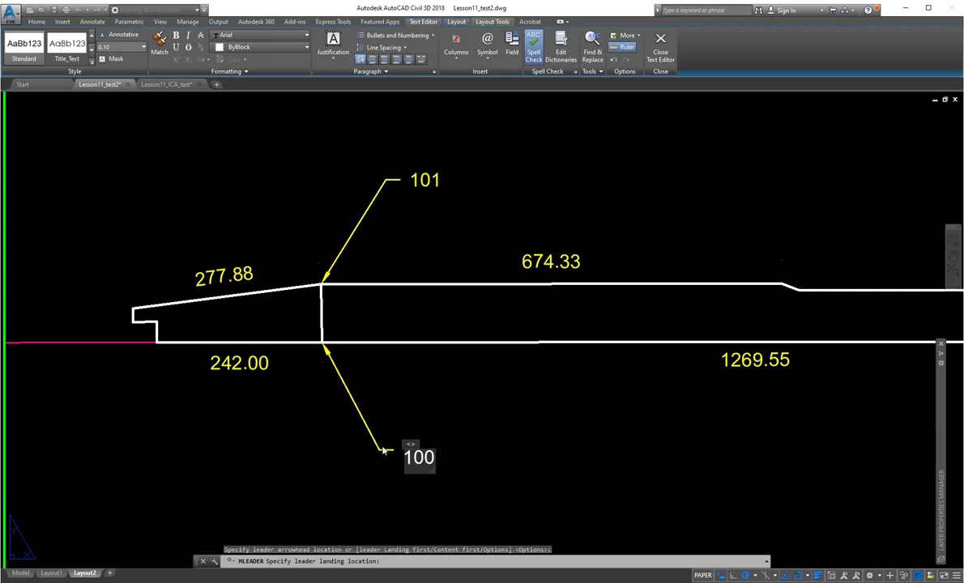
click(430, 493)
scroll(412, 472, down, 2)
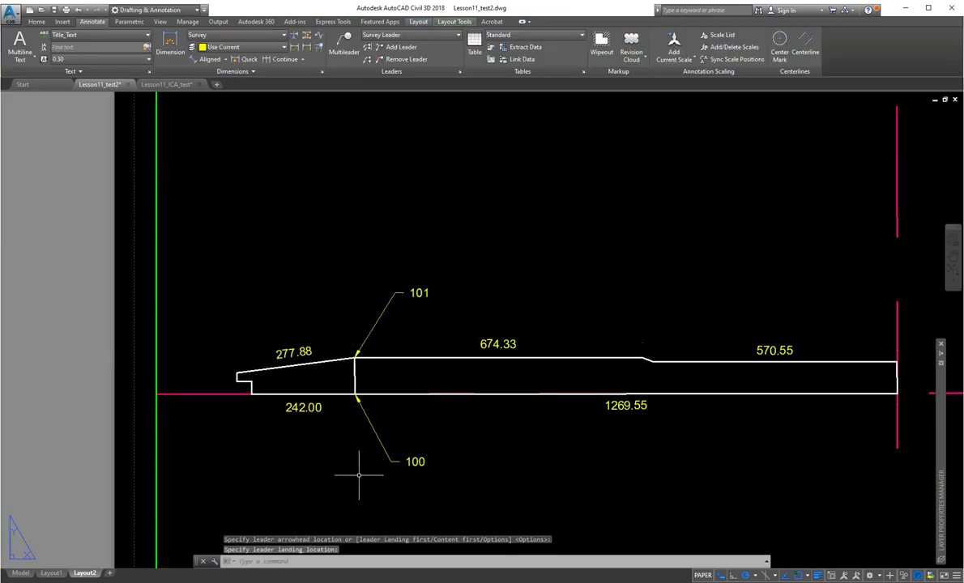
scroll(340, 430, up, 1)
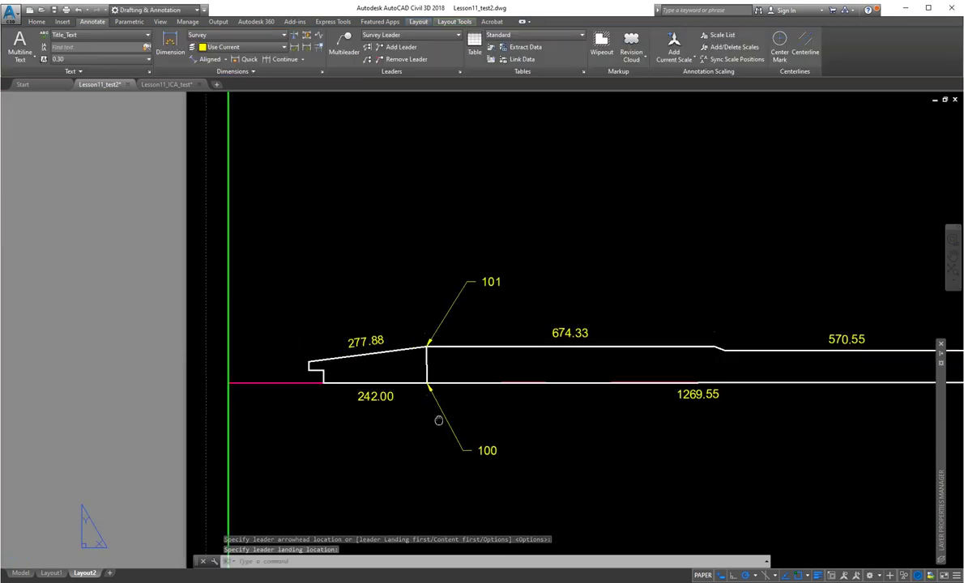
scroll(370, 409, down, 1)
scroll(370, 409, up, 2)
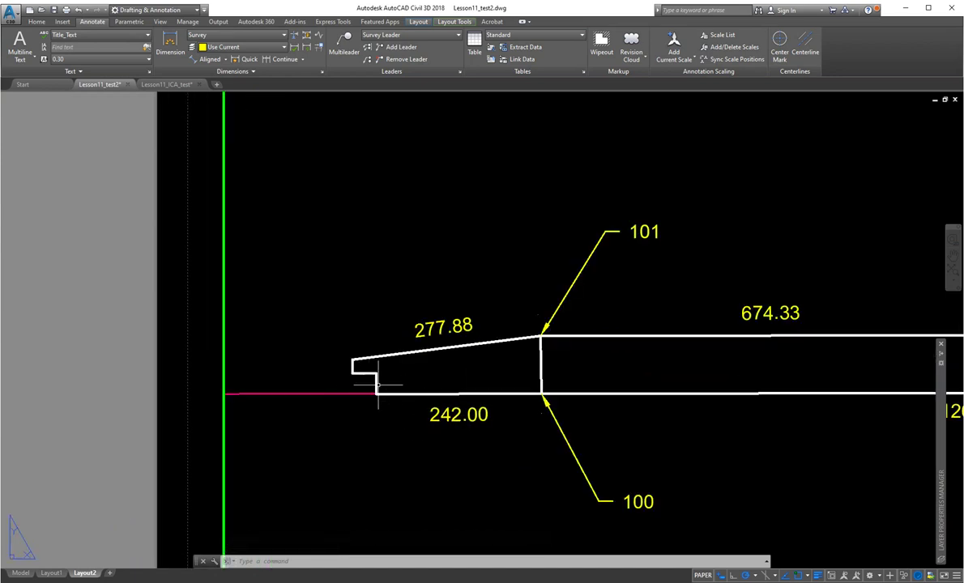
Add a multileader labeled 30.16' pointing to the short vertical edge at the parcel's west end, with its text below and outside the parcel
click(344, 44)
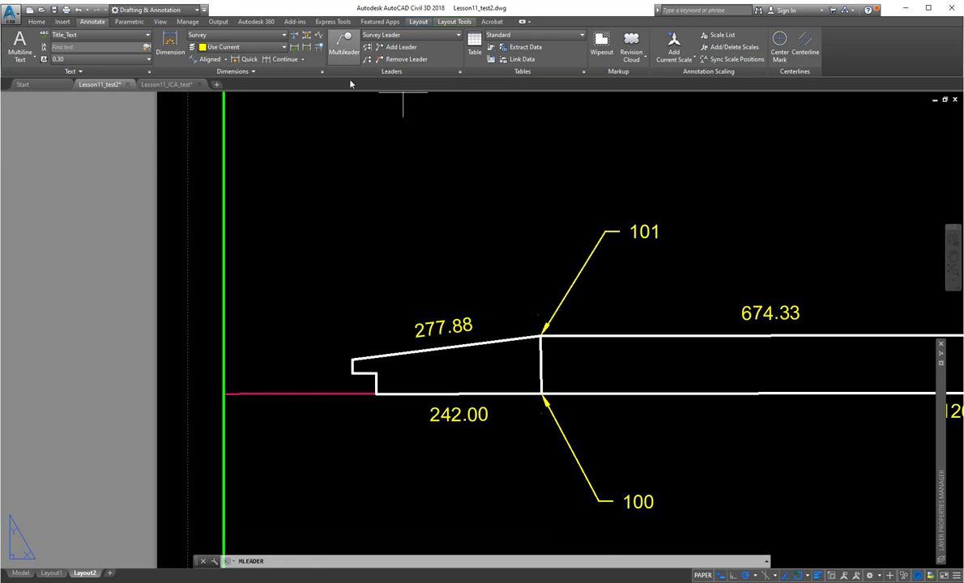
click(375, 389)
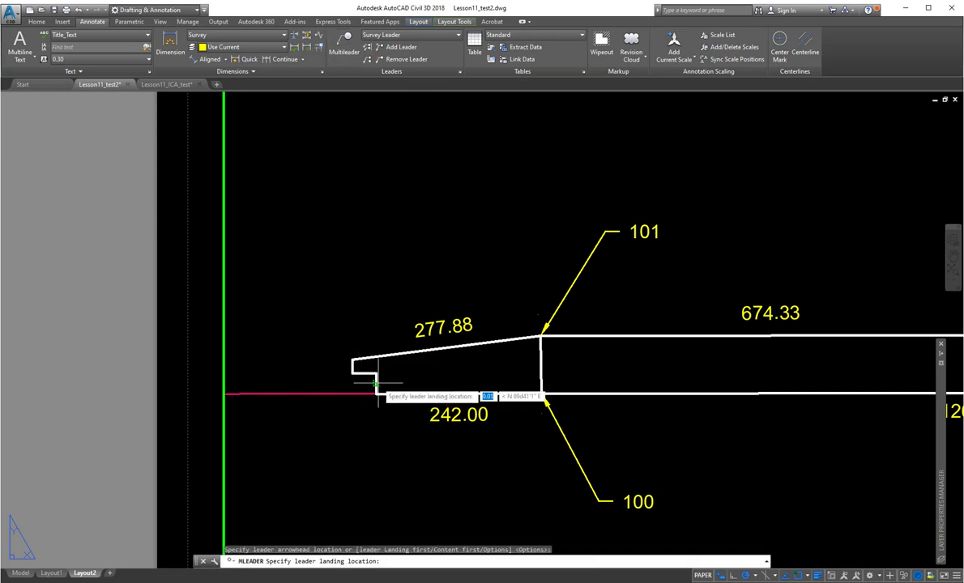
click(329, 432)
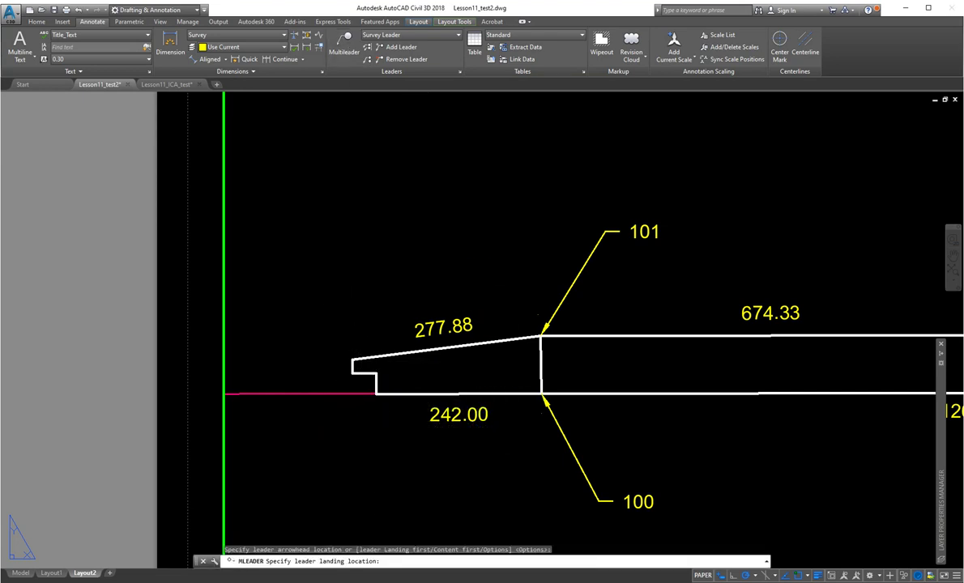
text(30.16)
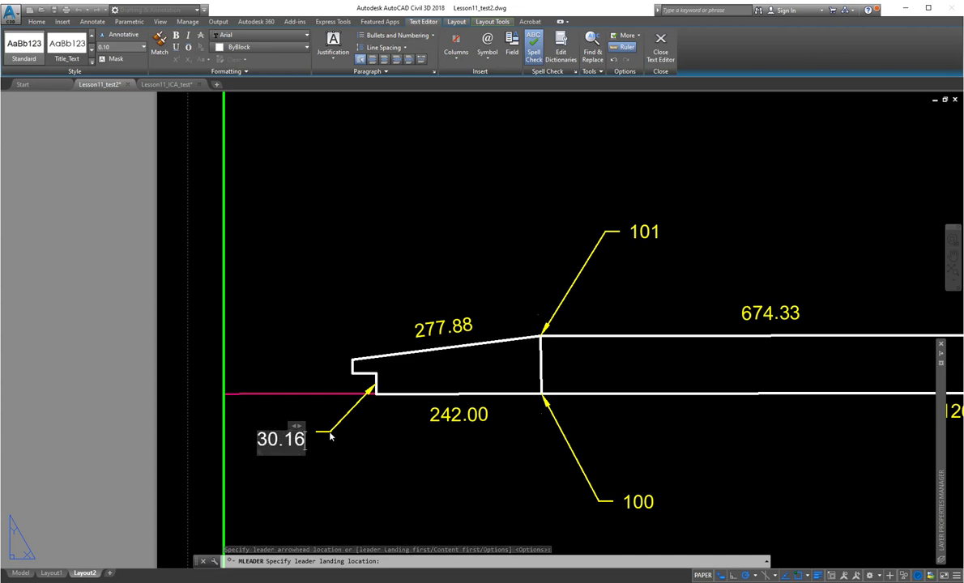
text(')
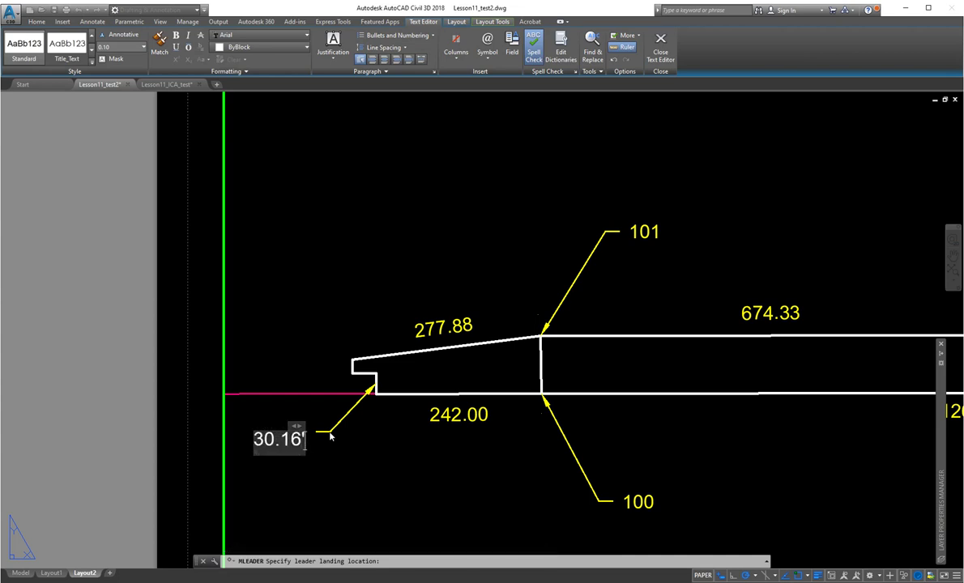
click(308, 444)
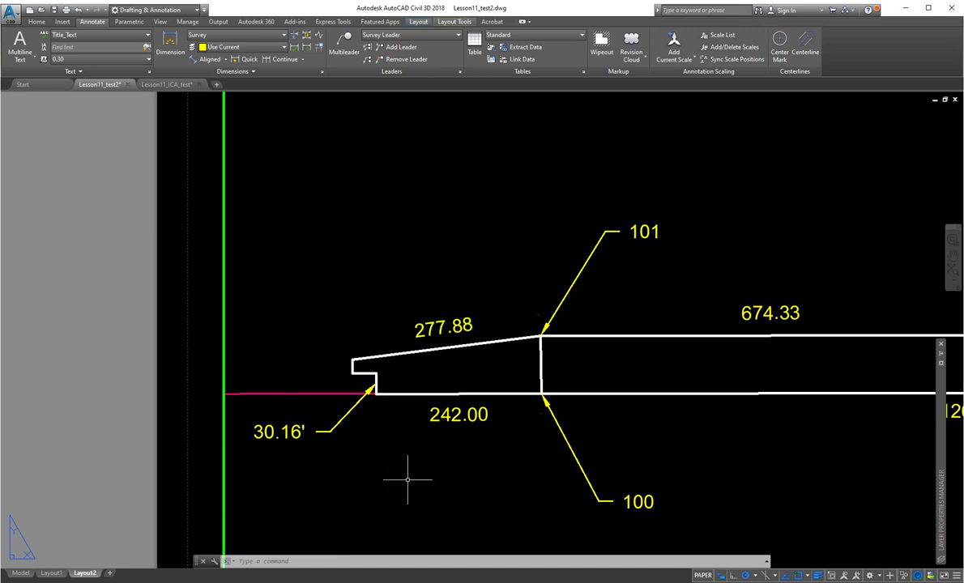
Place a multileader with its arrowhead at the parcel's southeast corner and its landing below the parcel, left of the corner
scroll(402, 494, down, 10)
middle_drag(525, 417, 442, 405)
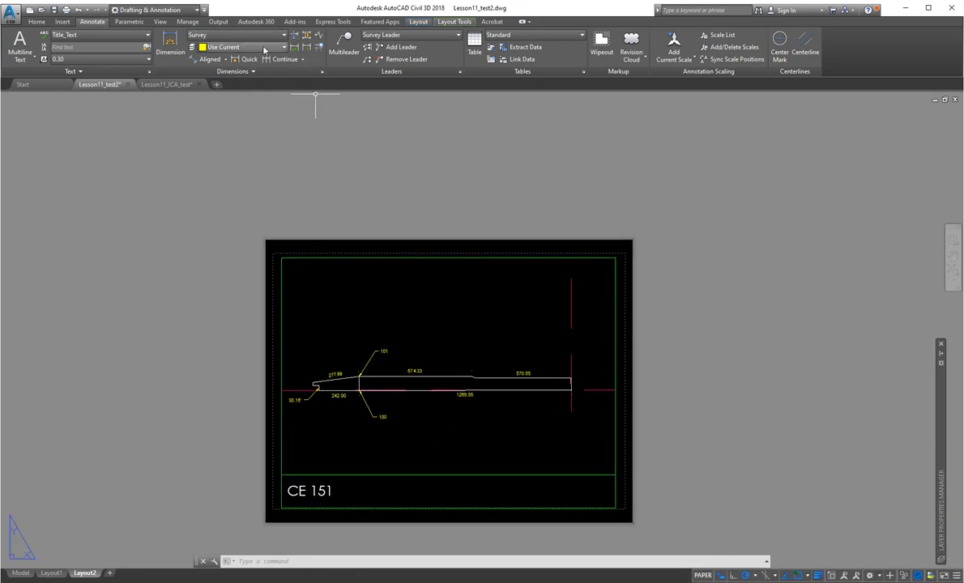
click(344, 42)
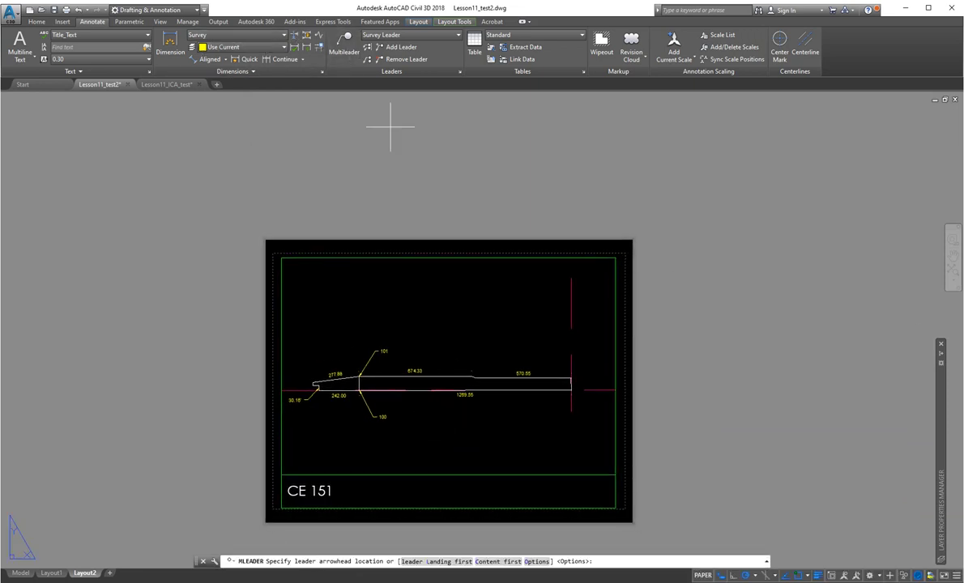
scroll(559, 388, up, 10)
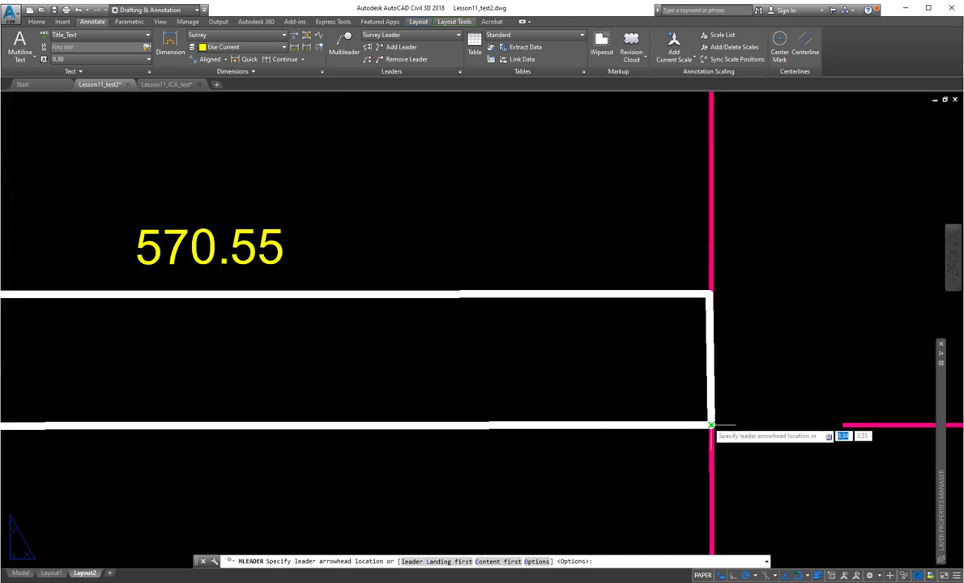
click(709, 424)
scroll(624, 516, down, 6)
middle_drag(614, 506, 604, 289)
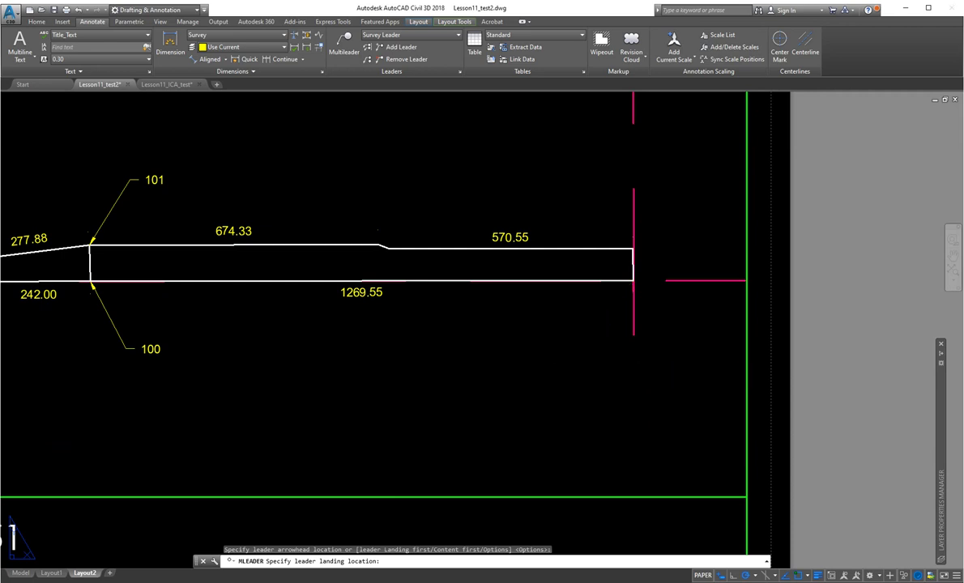
click(573, 356)
Enter the leader text on three lines: "SE Corner of the SW 1/4", "Sec. 19, T36N, R6E" and "Elkhart Co. IN", with 1/4 as a stacked fraction
text(SE)
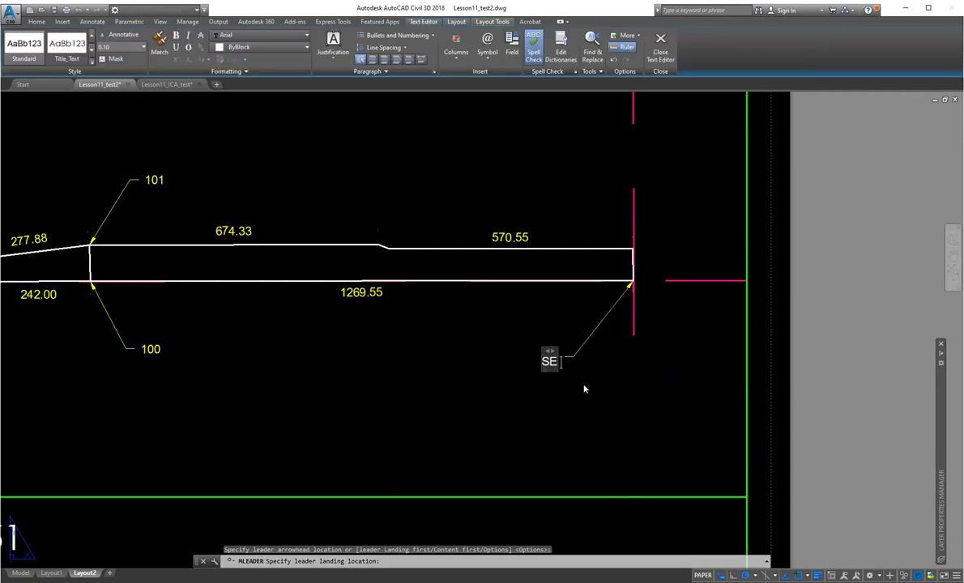
text( Corner o)
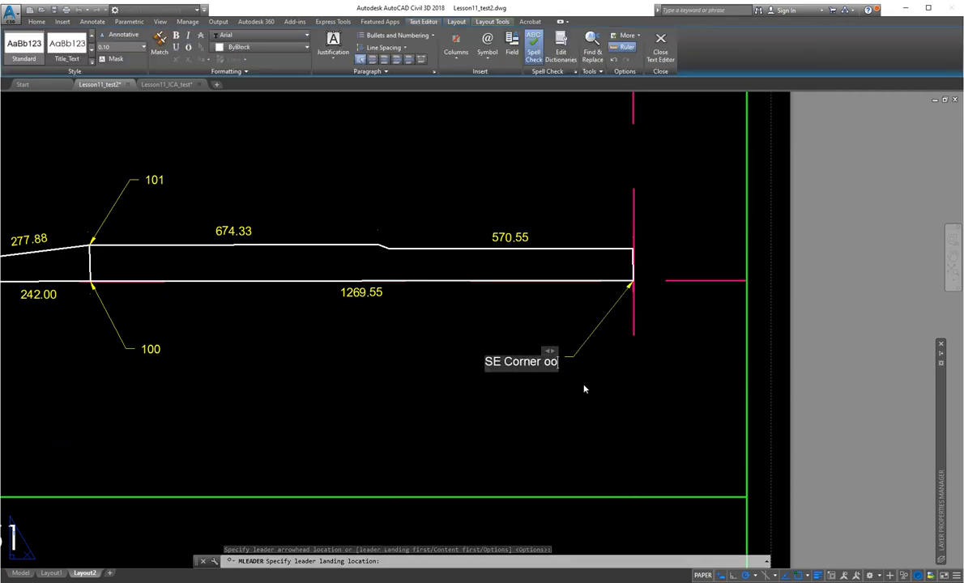
text(f the)
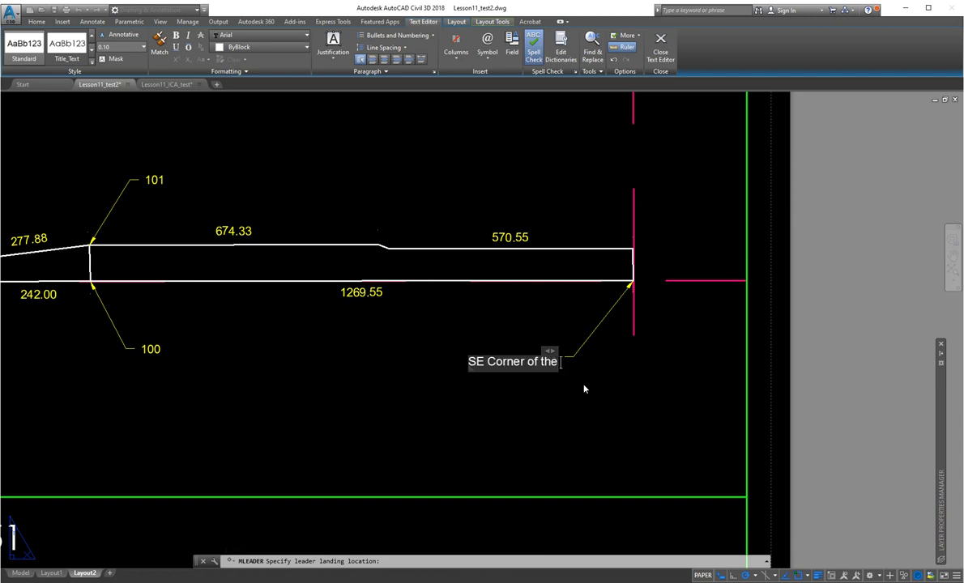
text( SW)
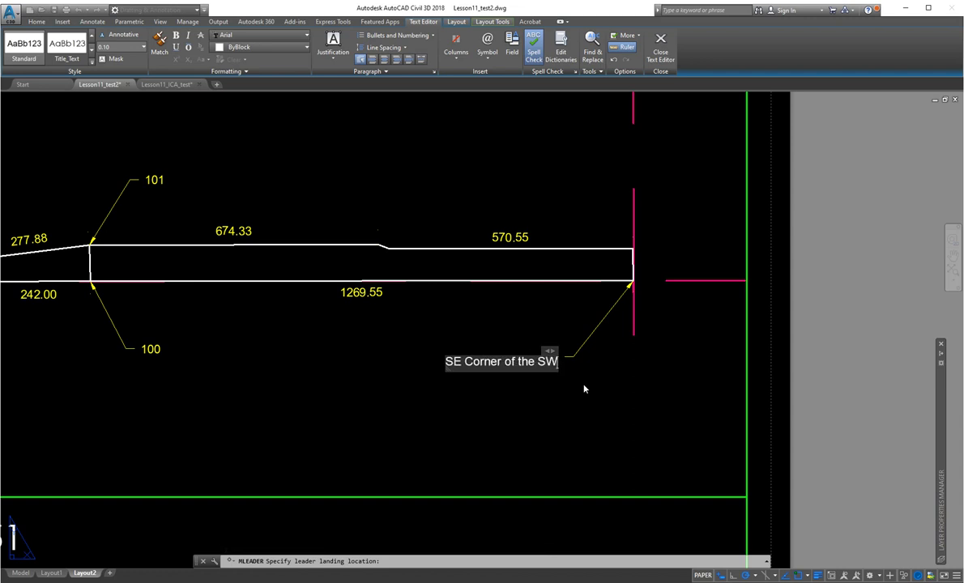
text( 1/4)
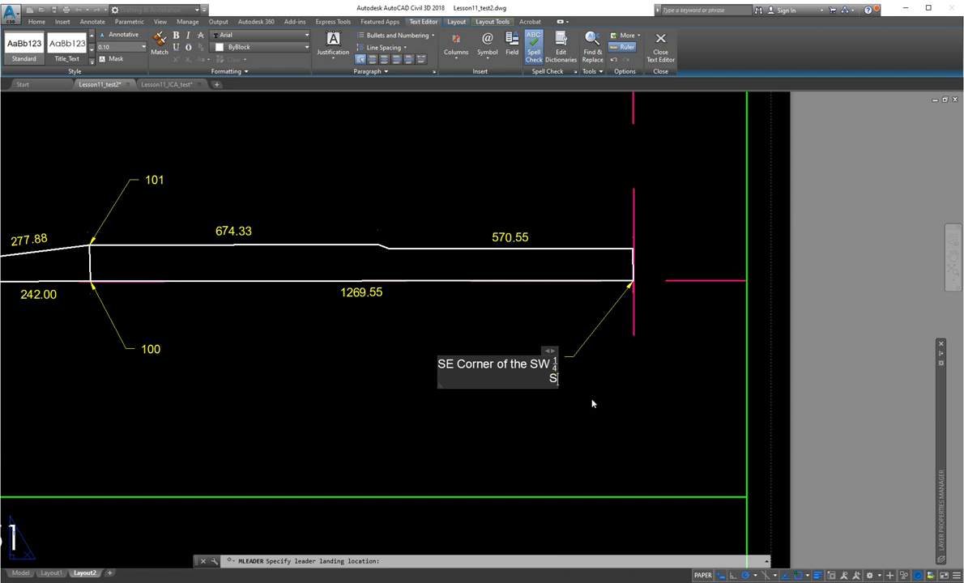
text(9, T36N,)
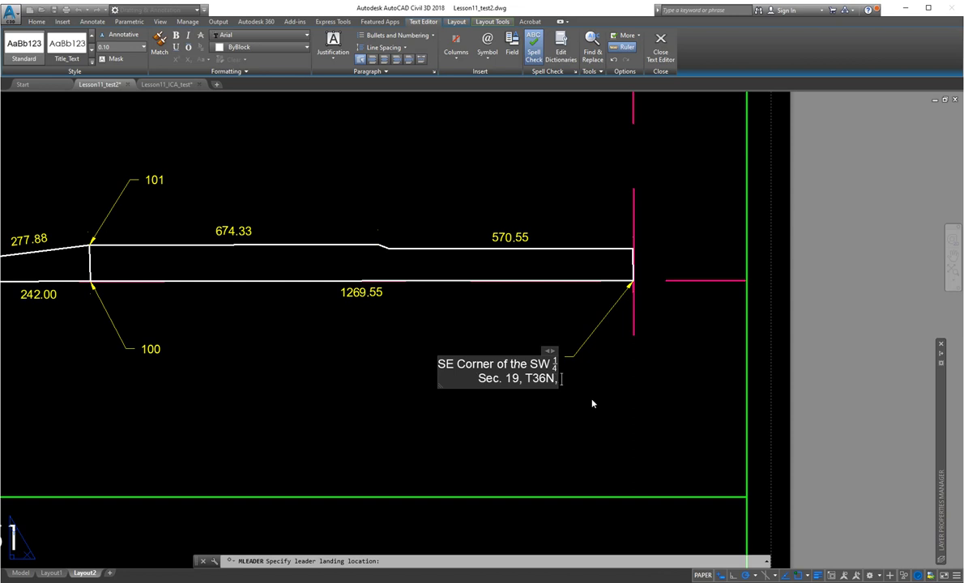
text( R6E)
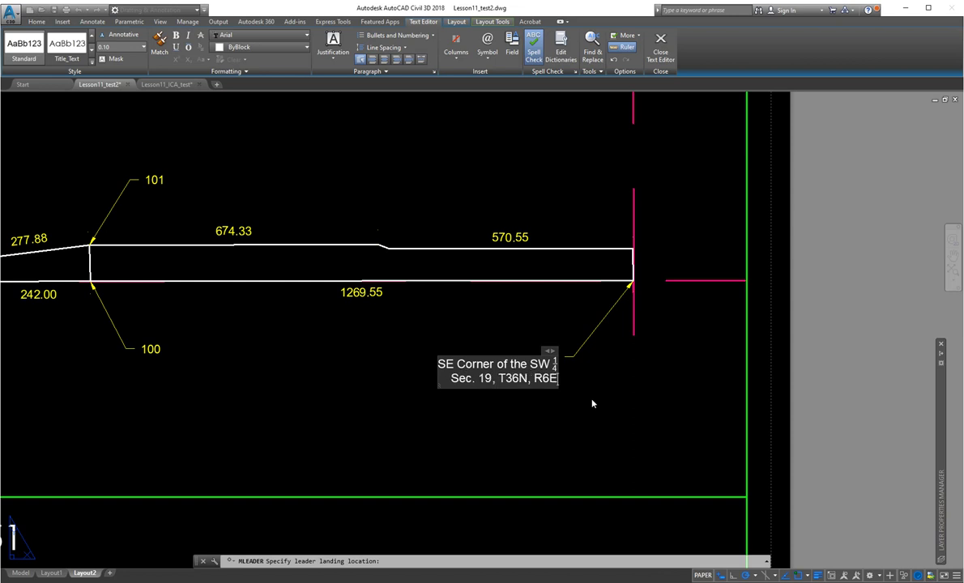
key(Return)
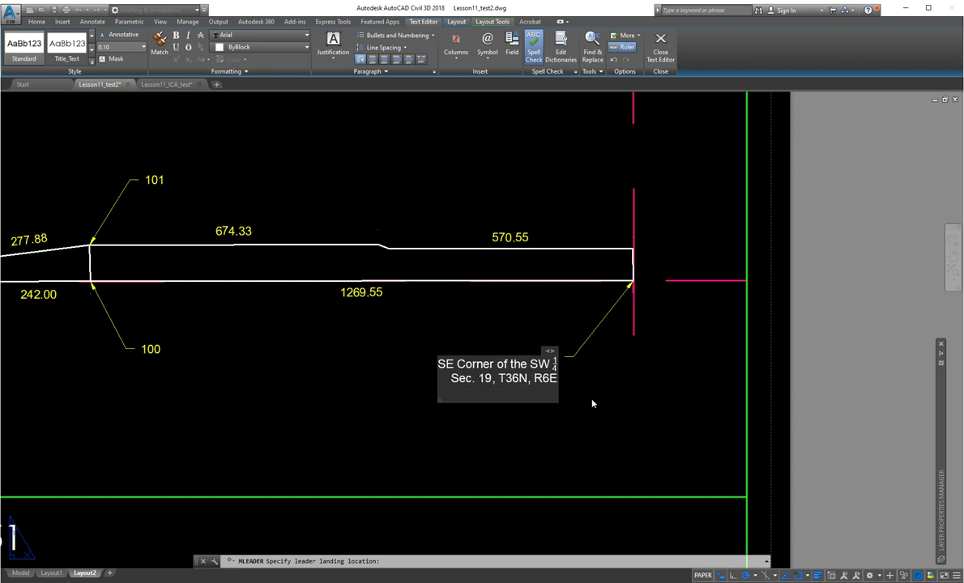
text(Elkhart Co. IN)
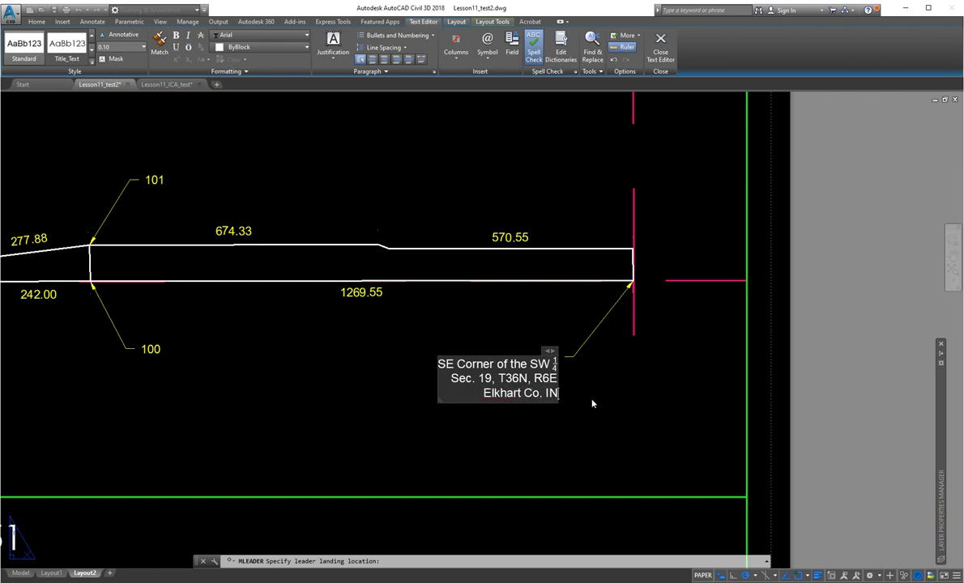
click(583, 399)
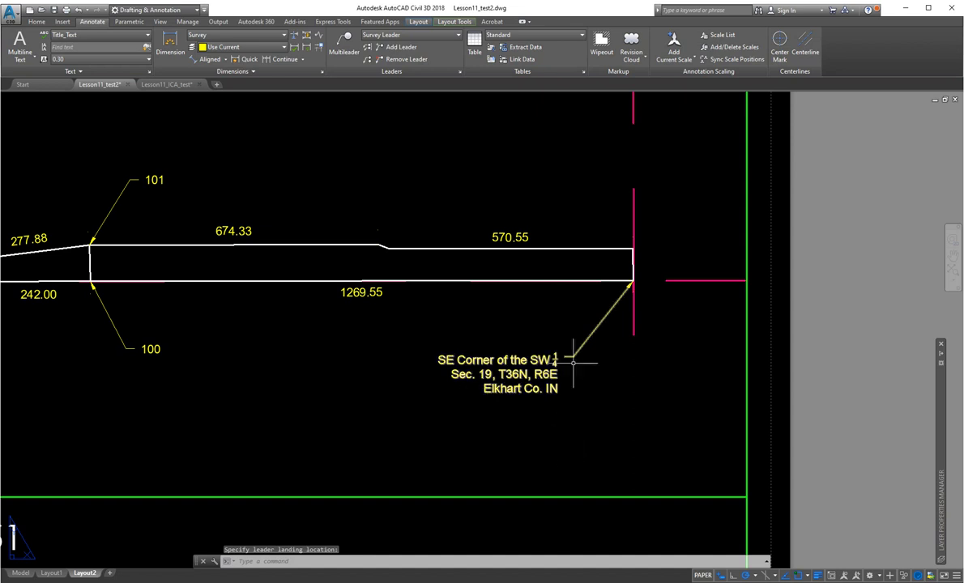
scroll(482, 422, down, 4)
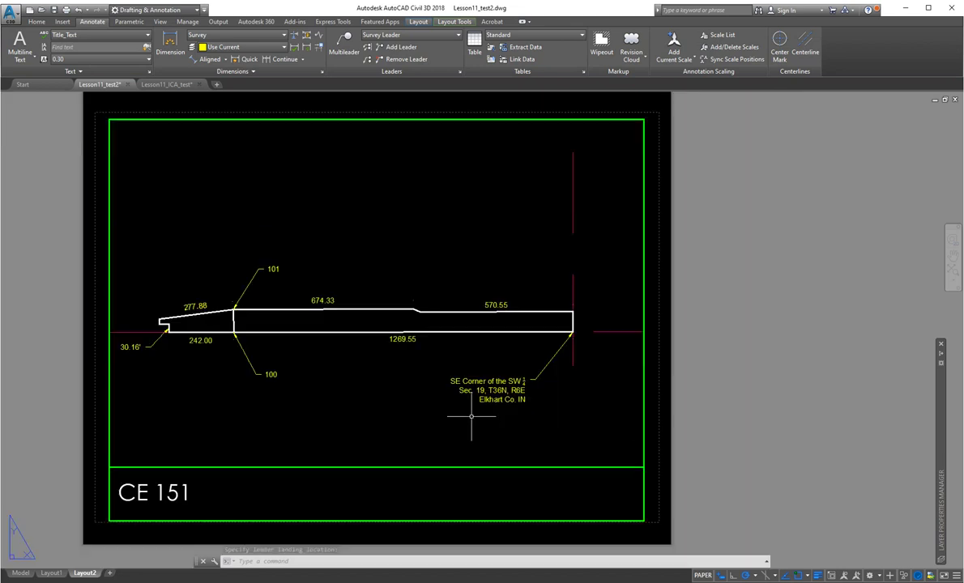
scroll(381, 401, up, 4)
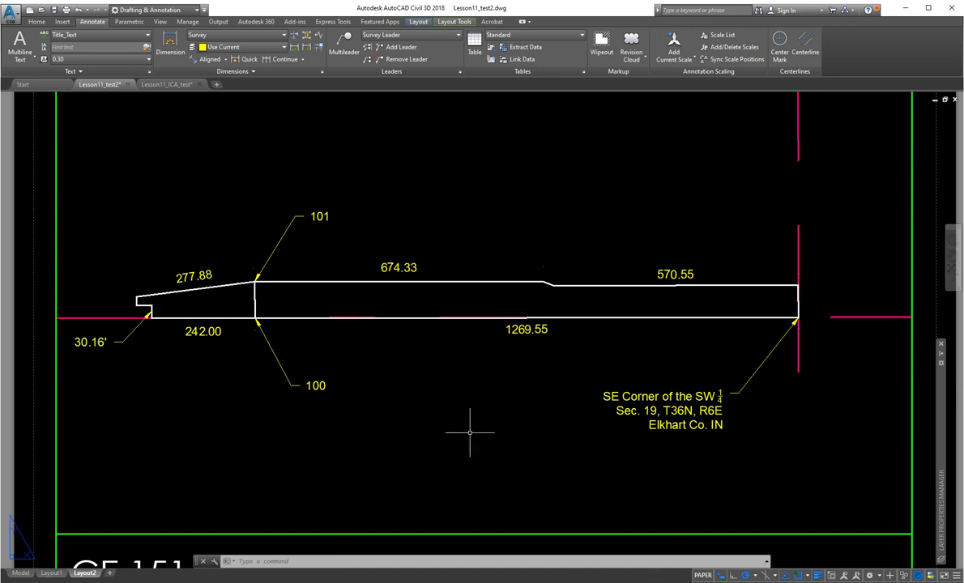
scroll(450, 422, down, 2)
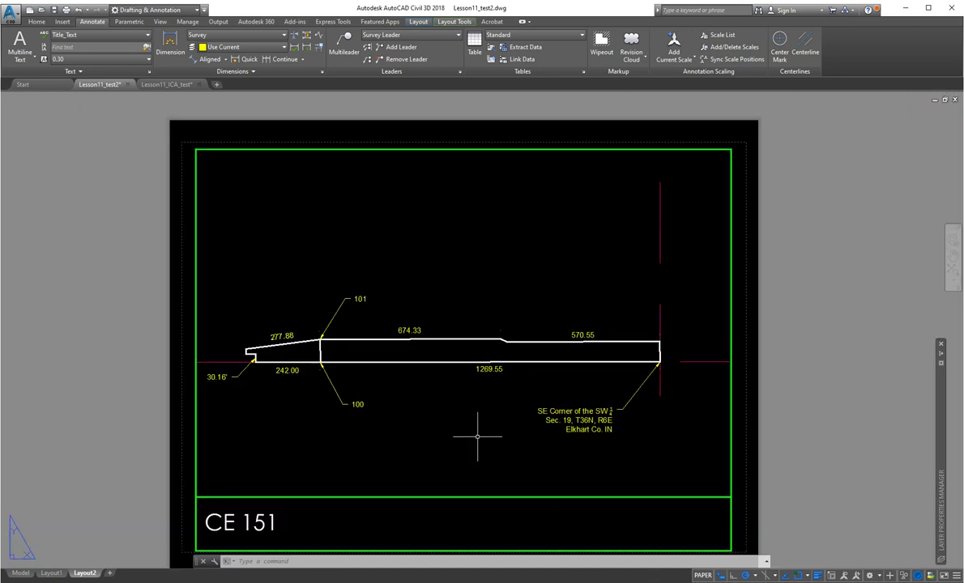
middle_drag(478, 437, 454, 337)
scroll(466, 357, down, 2)
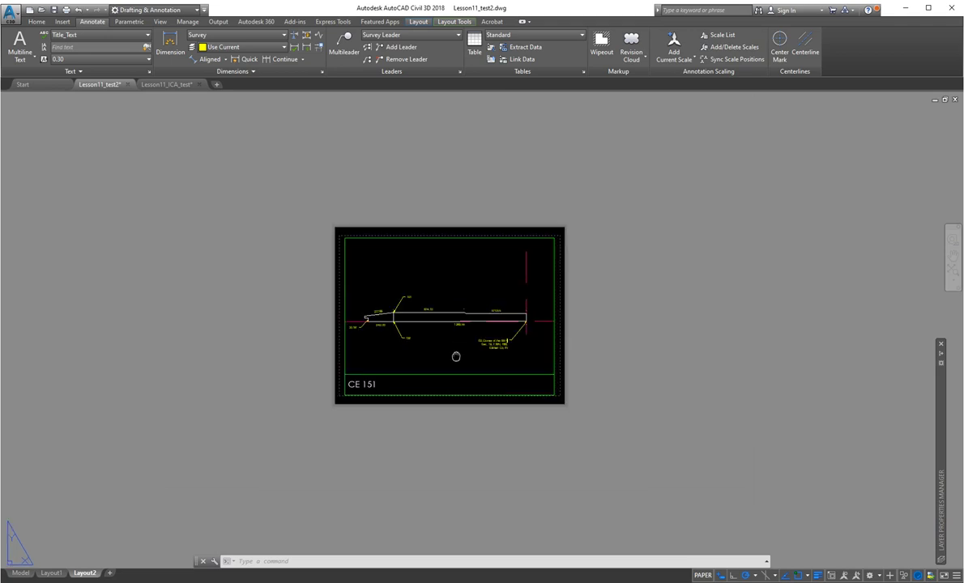
scroll(438, 341, up, 5)
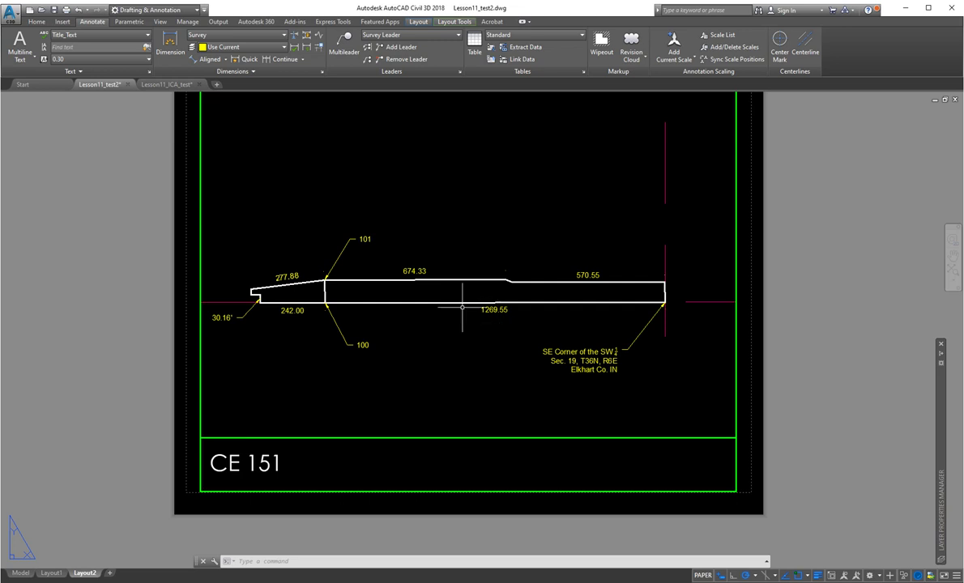
Preview the Layout2 plot with the DWG To PDF.pc3 plotter, and leave the plot setup without plotting
key(ctrl+p)
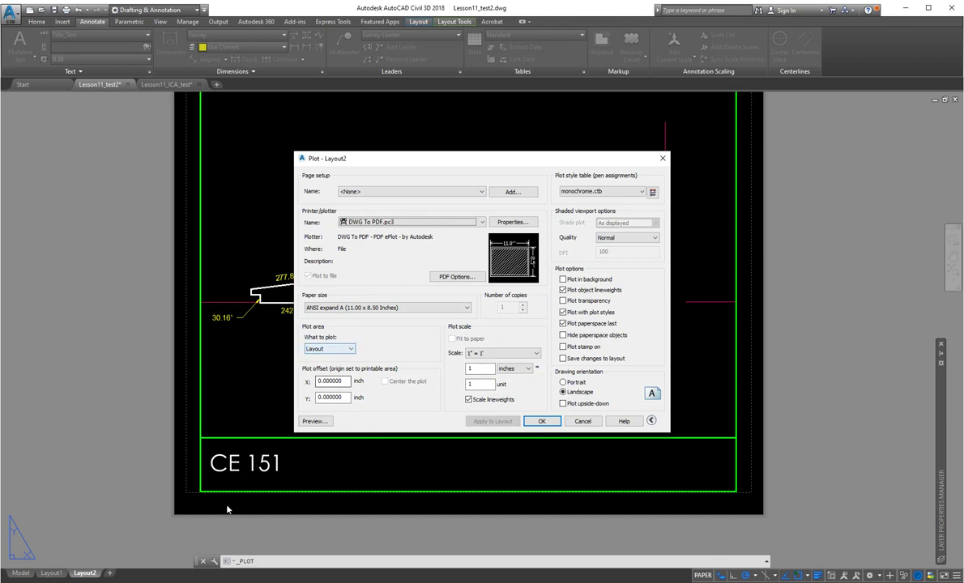
click(329, 423)
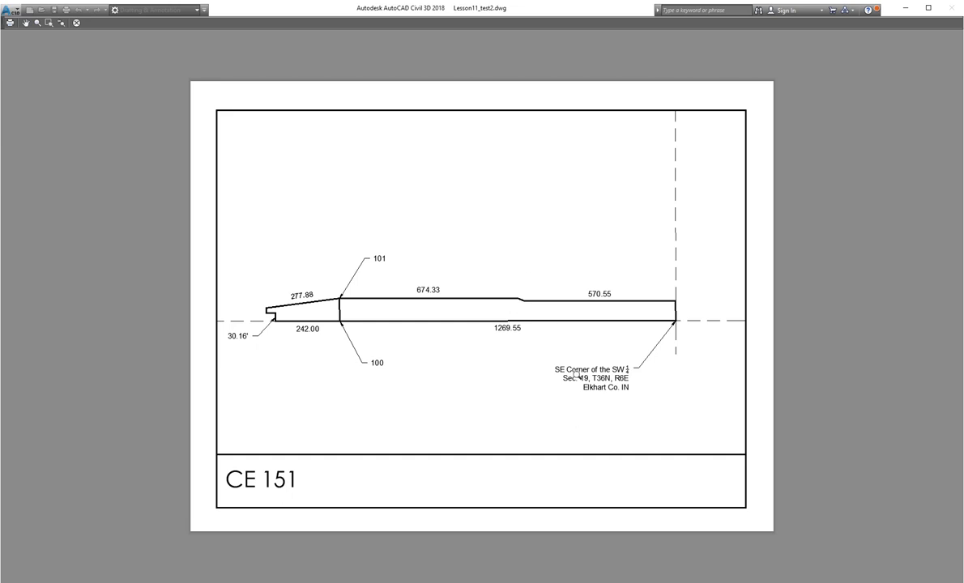
key(Escape)
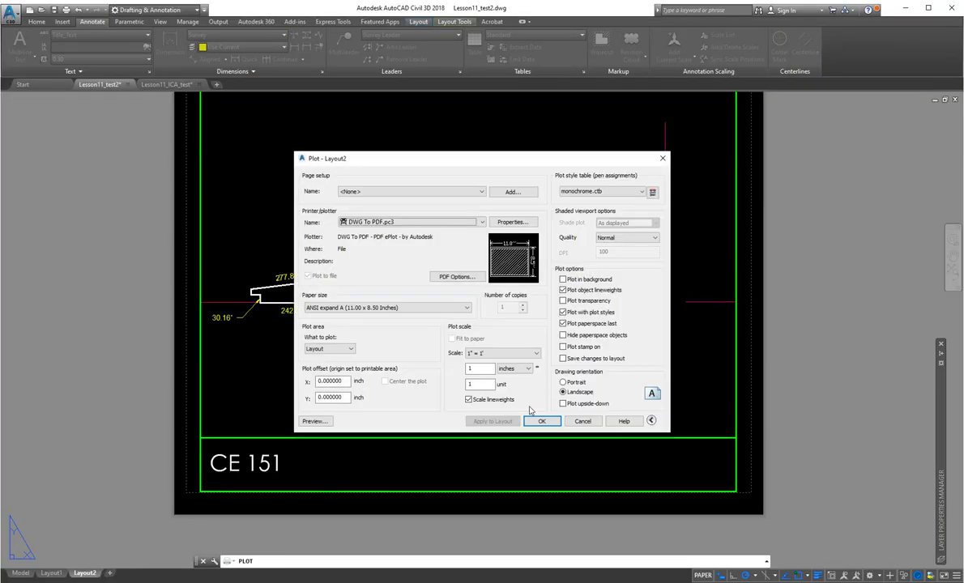
click(583, 421)
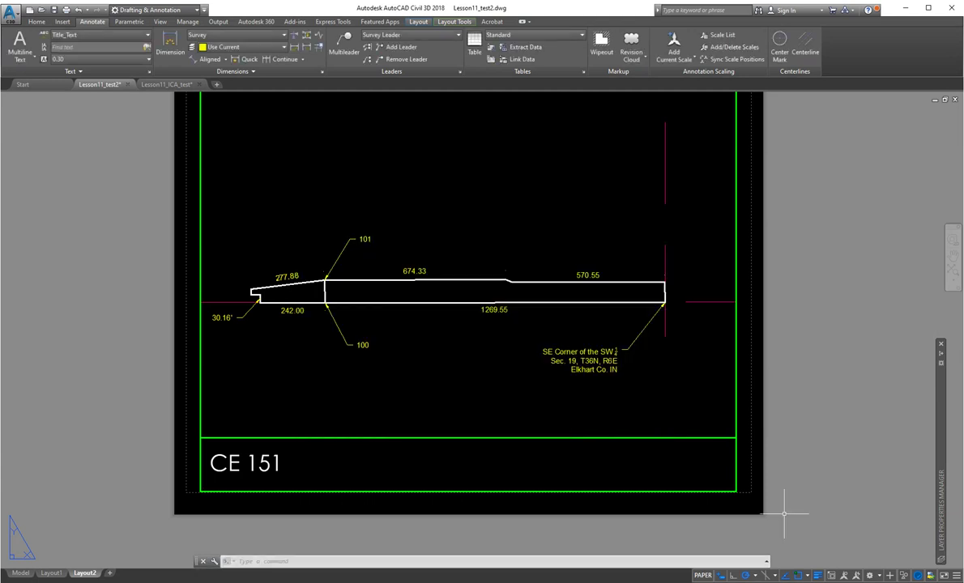